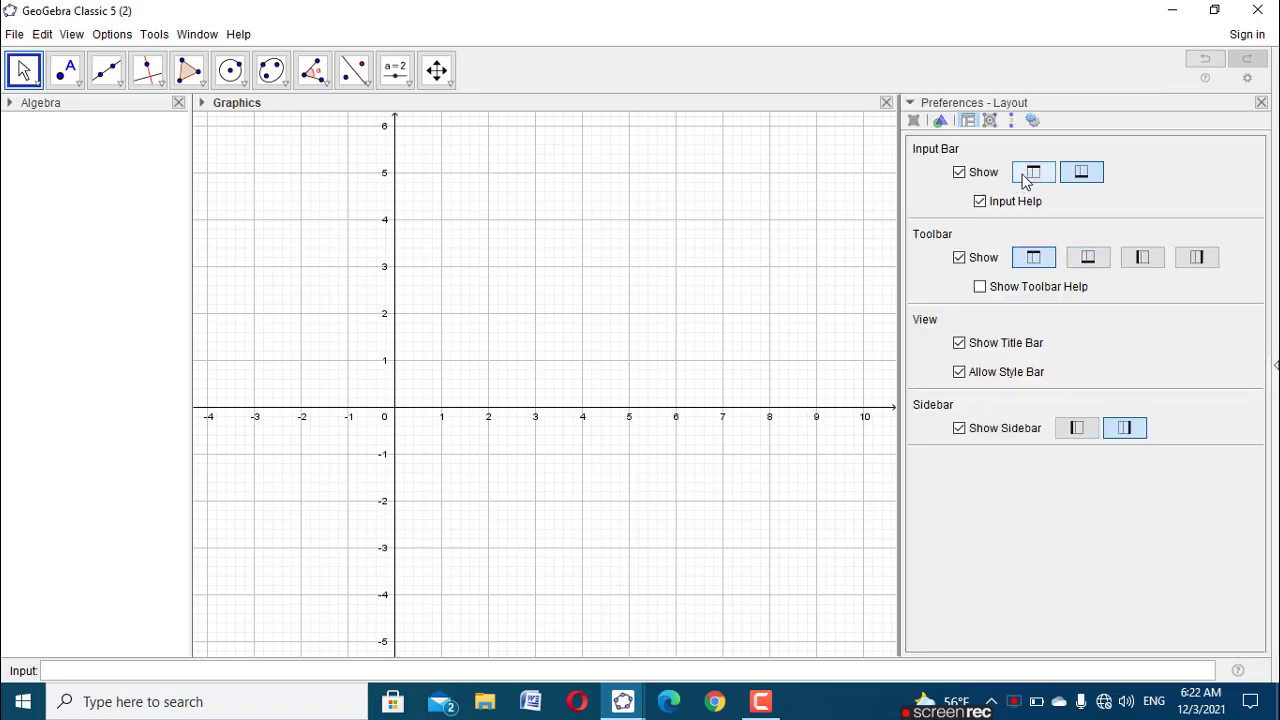
Step: Place the input bar above the views, close the layout preferences, and show the Graphics view
left_click(1032, 193)
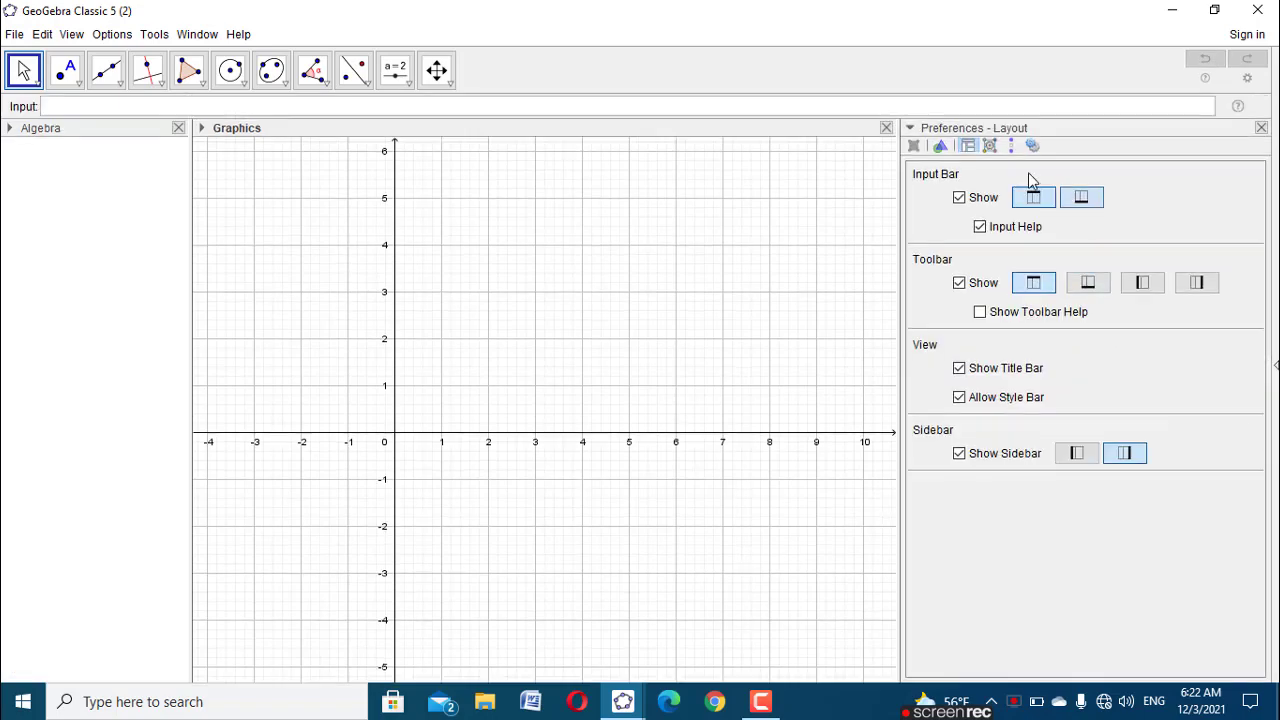
left_click(1260, 128)
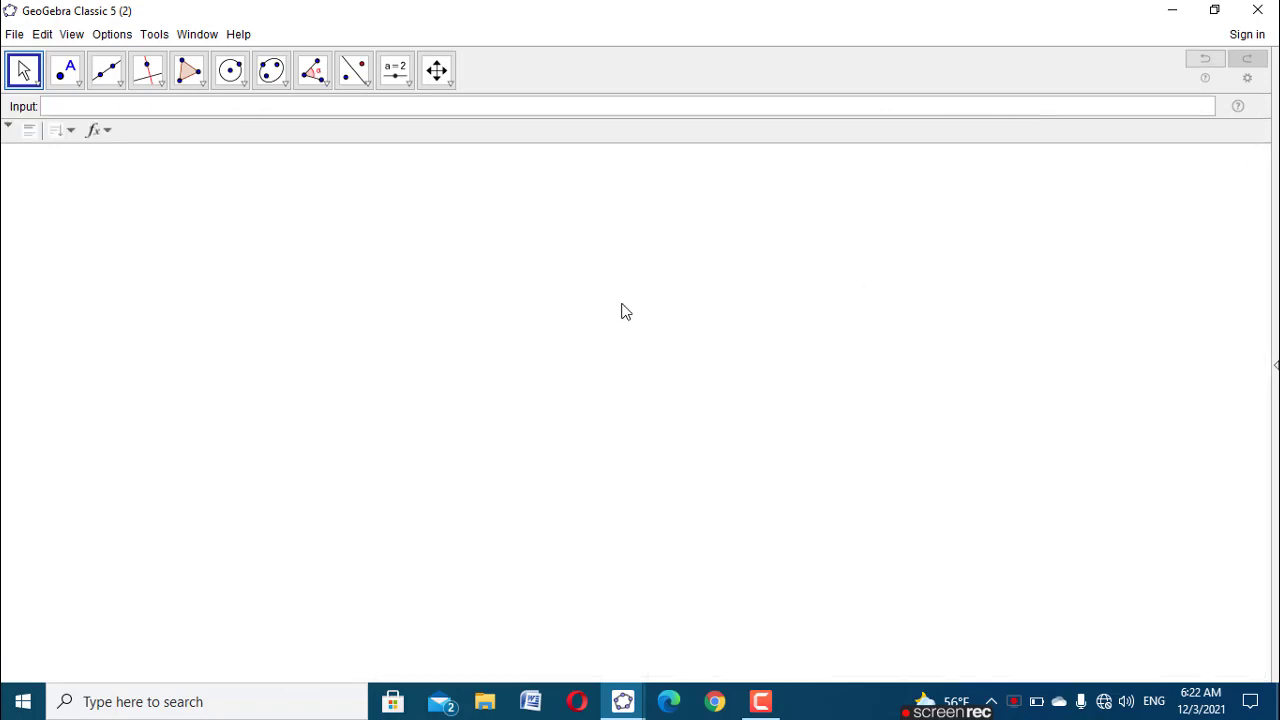
left_click(71, 36)
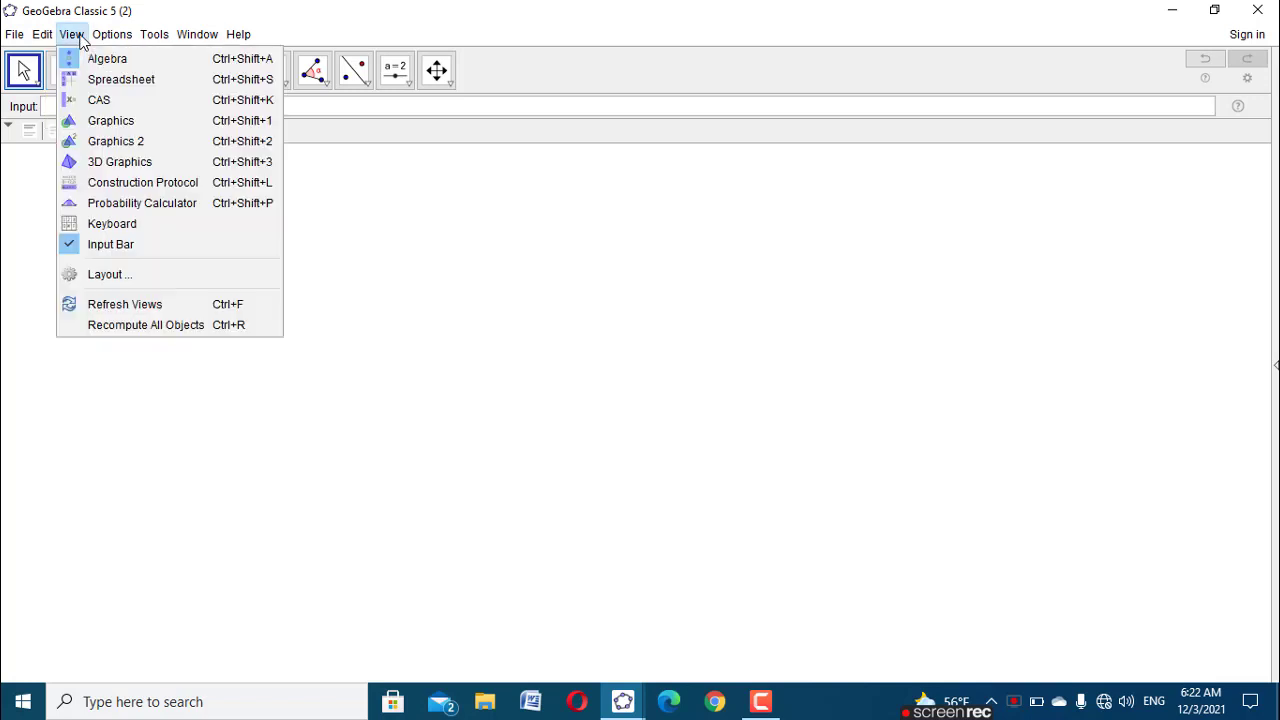
left_click(101, 126)
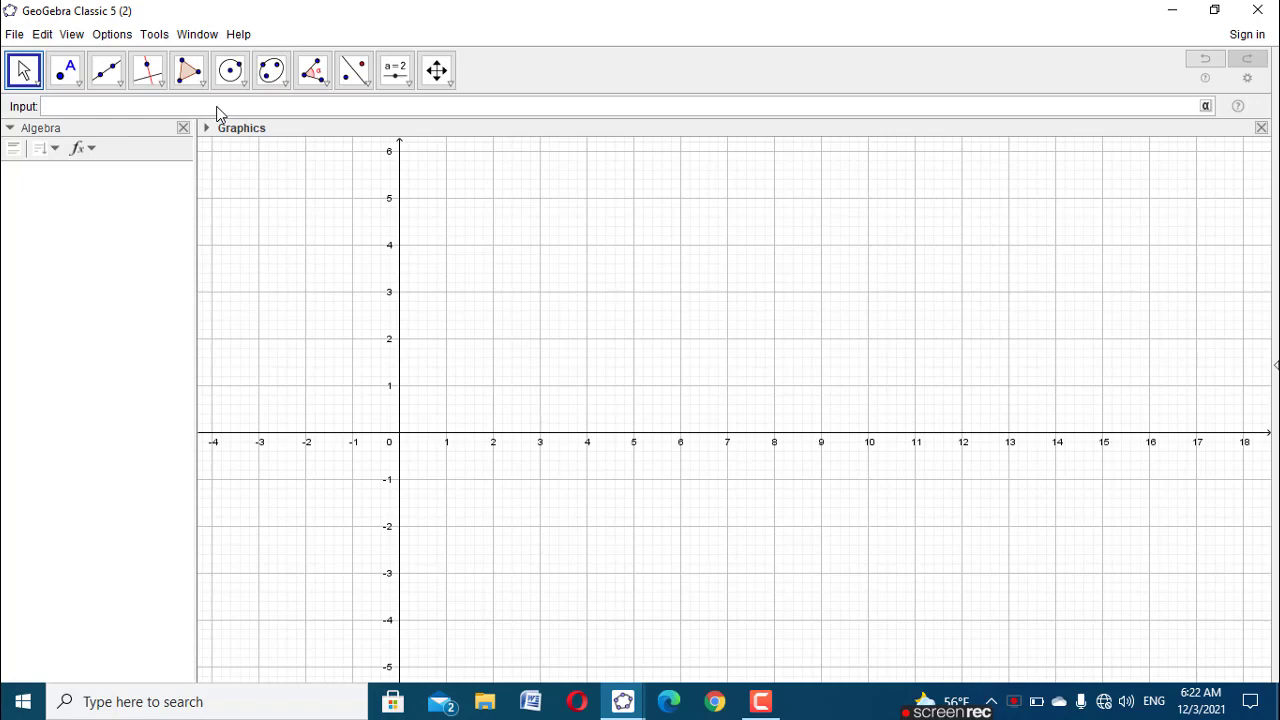
Step: Start a new LaTeX formula text in the Graphics view, beginning it with \text{
left_click(407, 87)
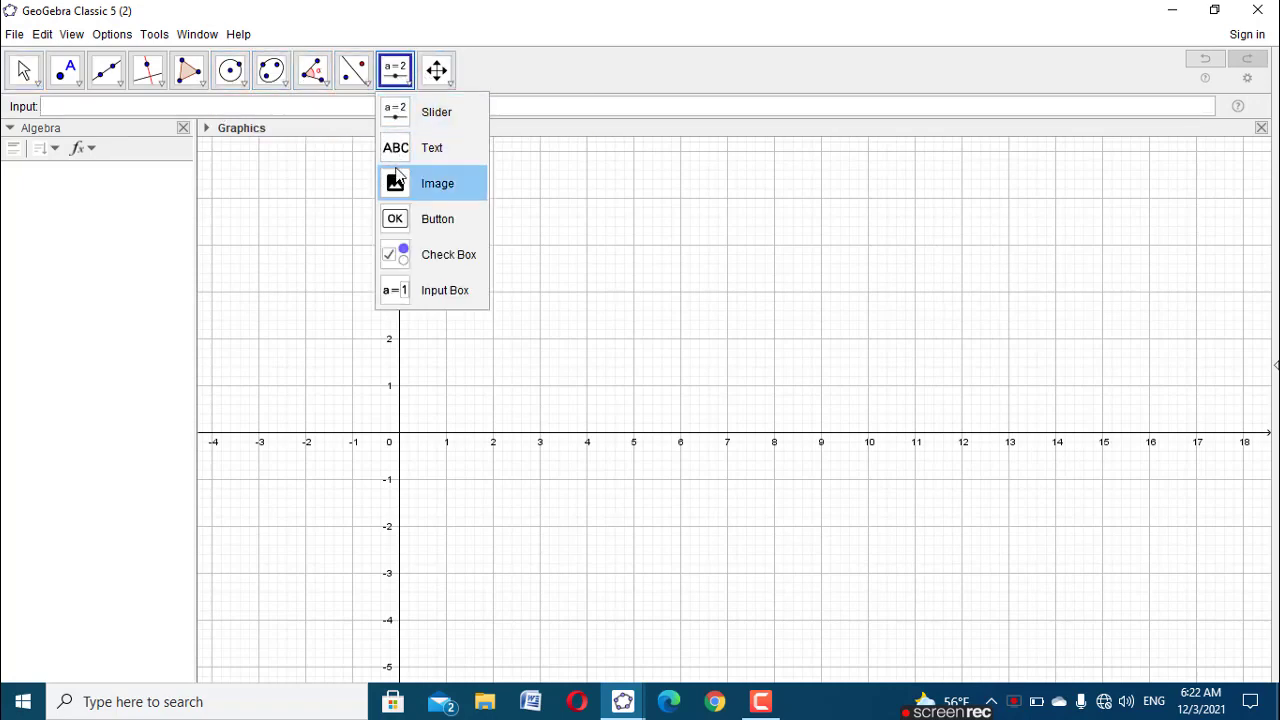
left_click(430, 150)
left_click(523, 257)
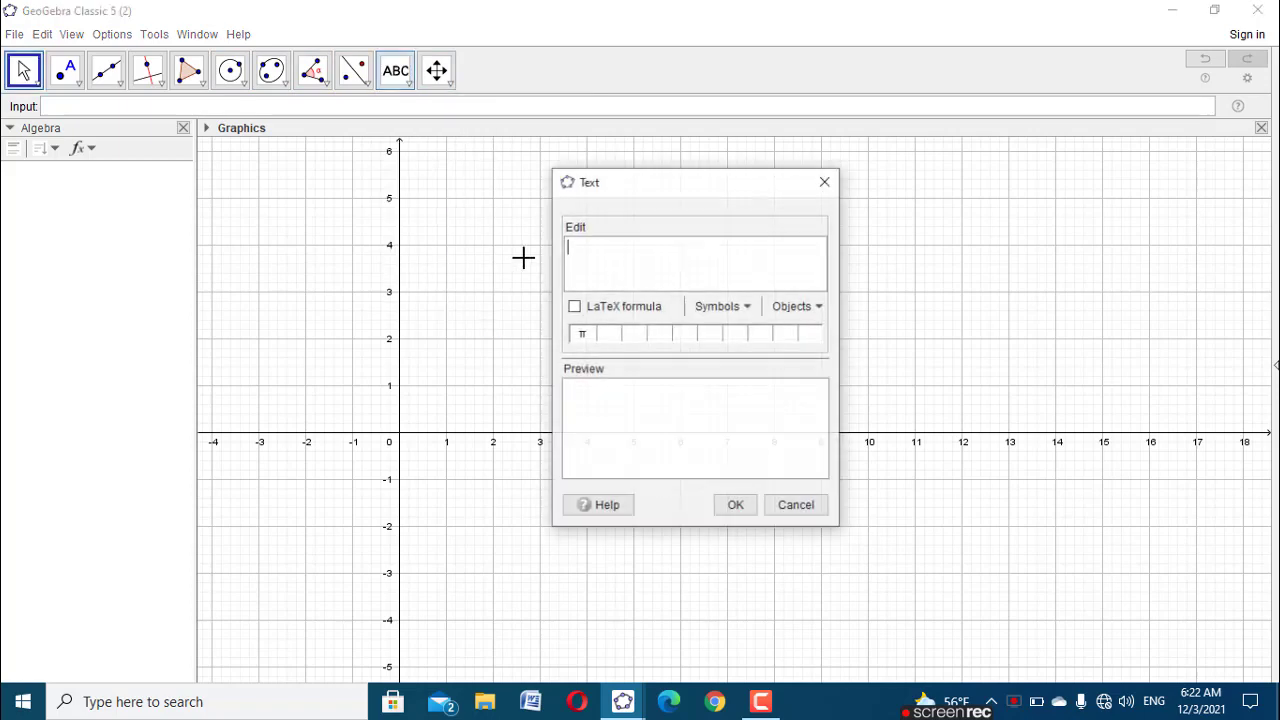
type("\\text")
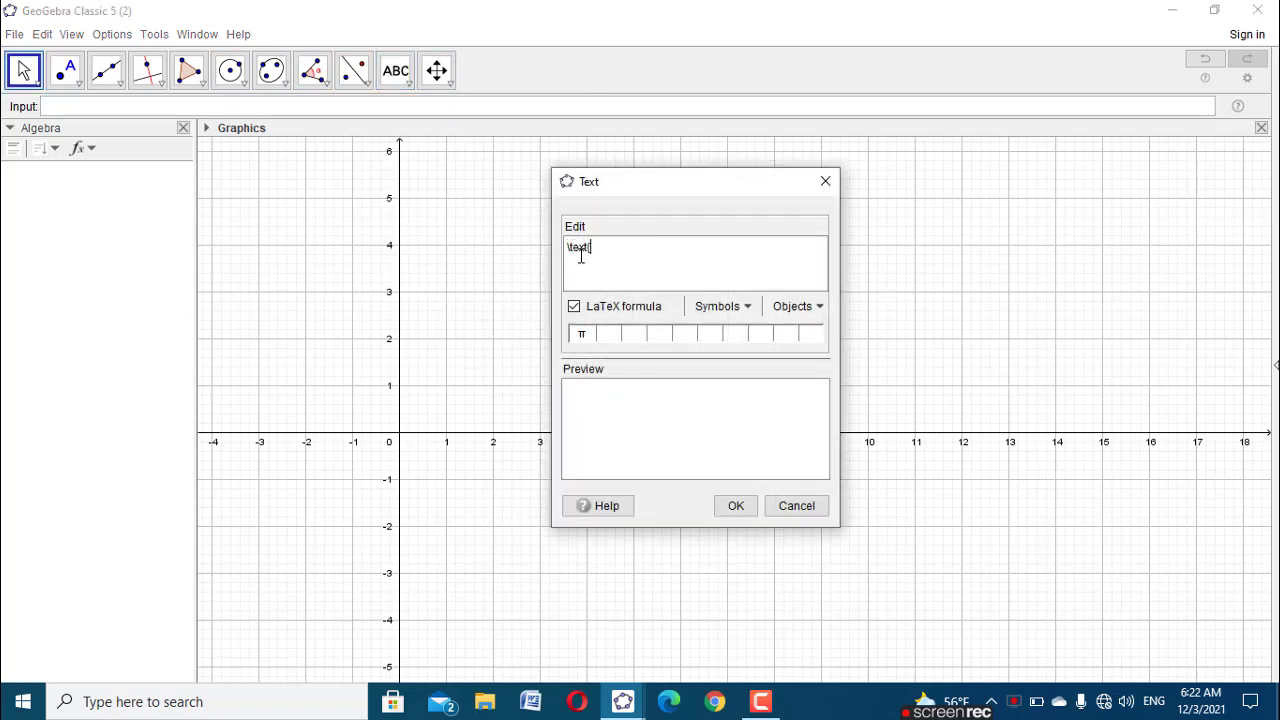
type("{Sol")
type("ve ")
type("use")
key("BackSpace")
key("BackSpace")
key("BackSpace")
key("BackSpace")
key("BackSpace")
key("BackSpace")
key("BackSpace")
key("BackSpace")
key("BackSpace")
key("BackSpace")
Step: Write "Synthetic Division Method" inside the \text{ command and insert the text
type("Synthetic ")
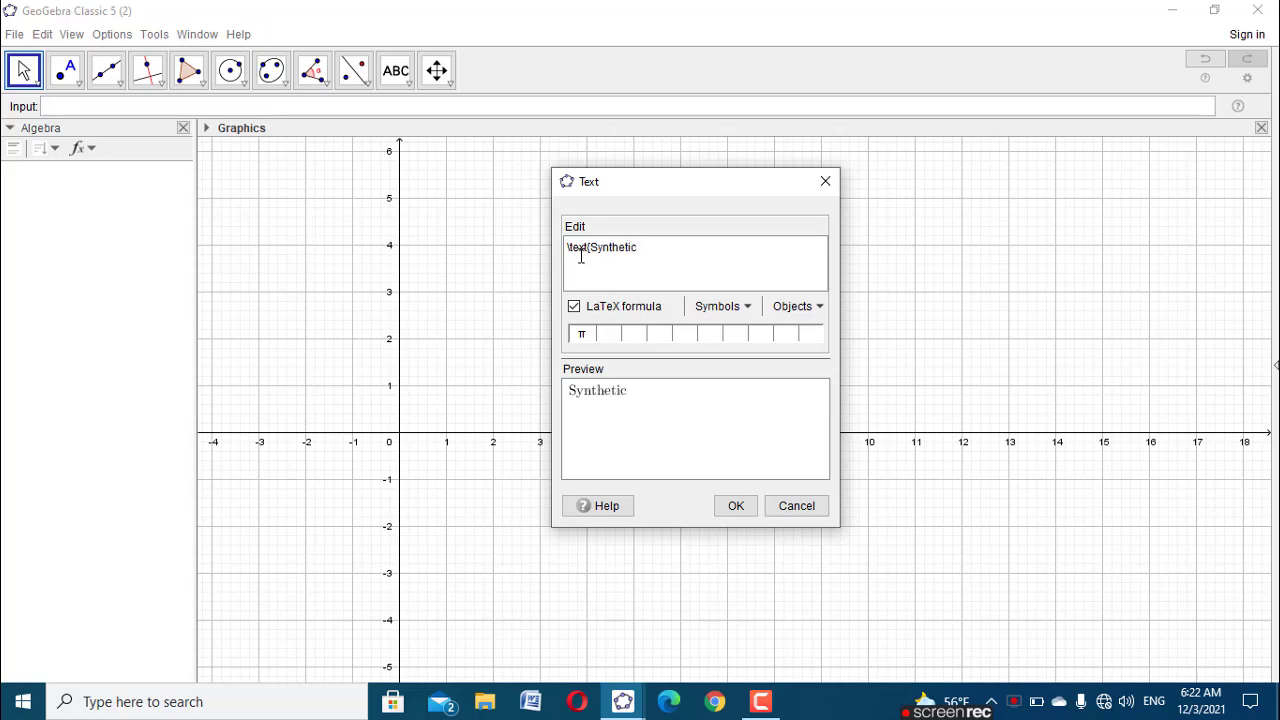
type("Division M")
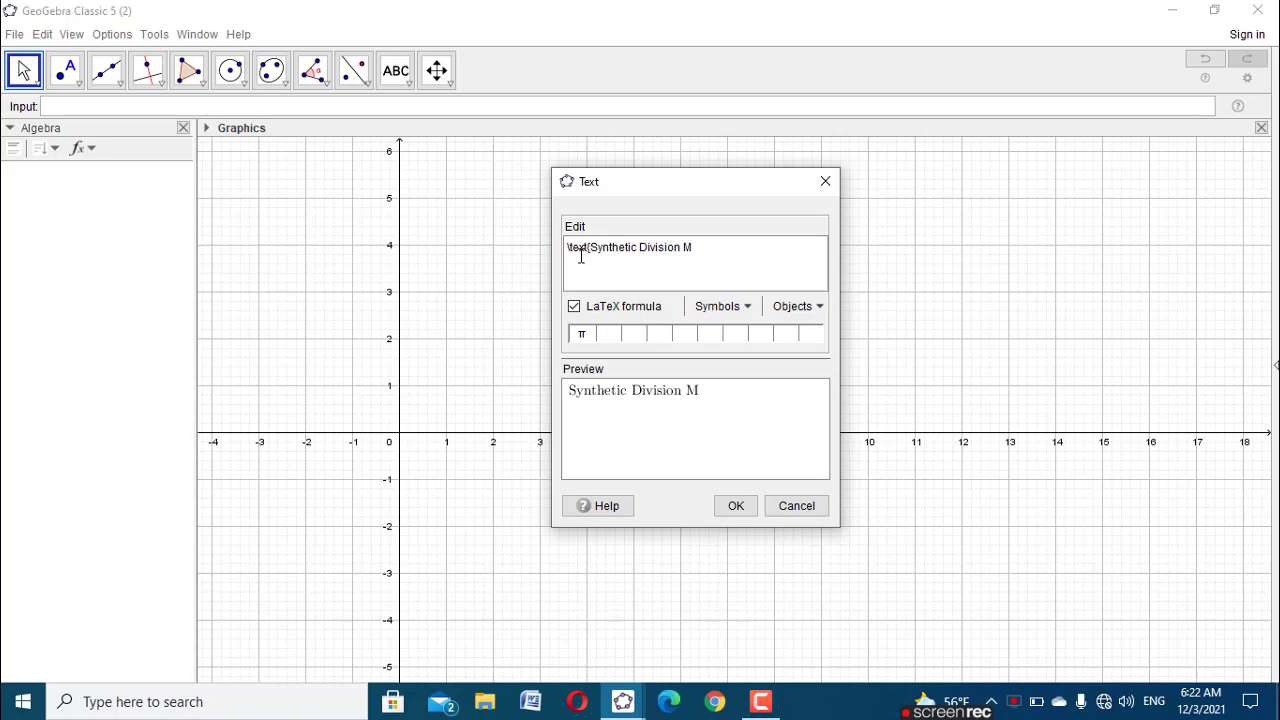
type("ethod")
left_click(736, 505)
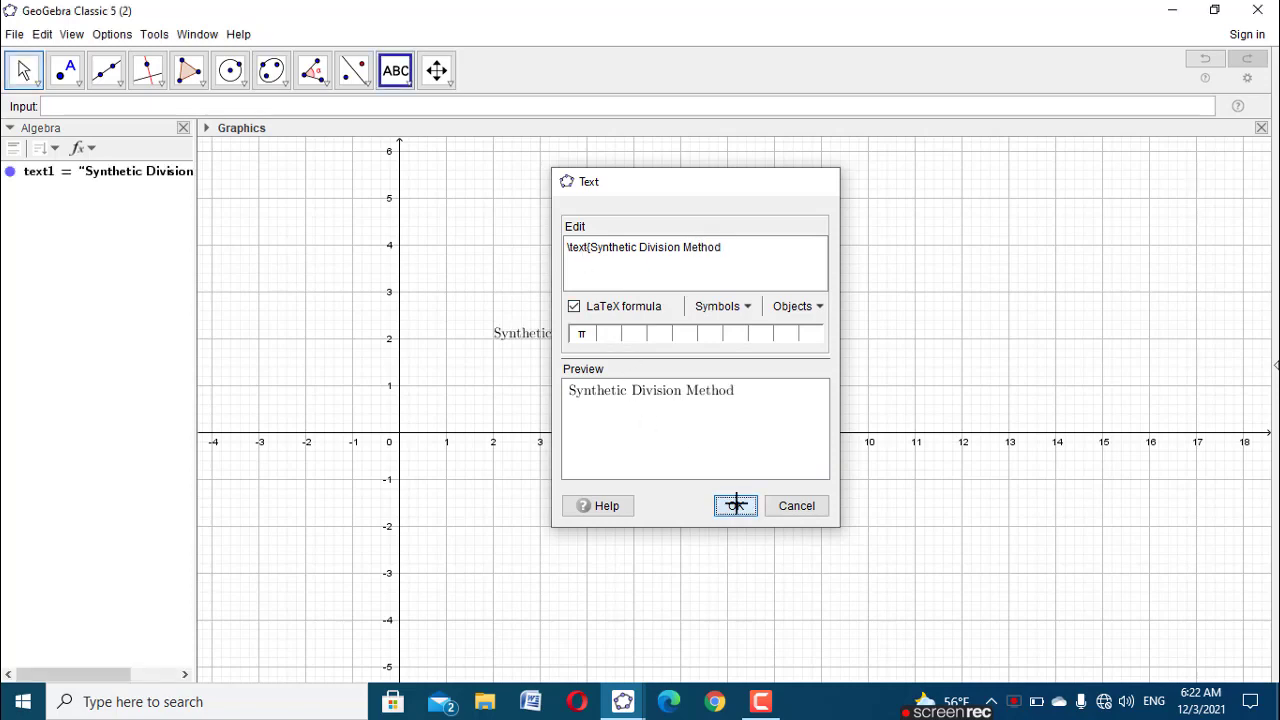
Step: Format the "Synthetic Division Method" text as Large and bold, and move it up to about y = 5.5
left_click(24, 68)
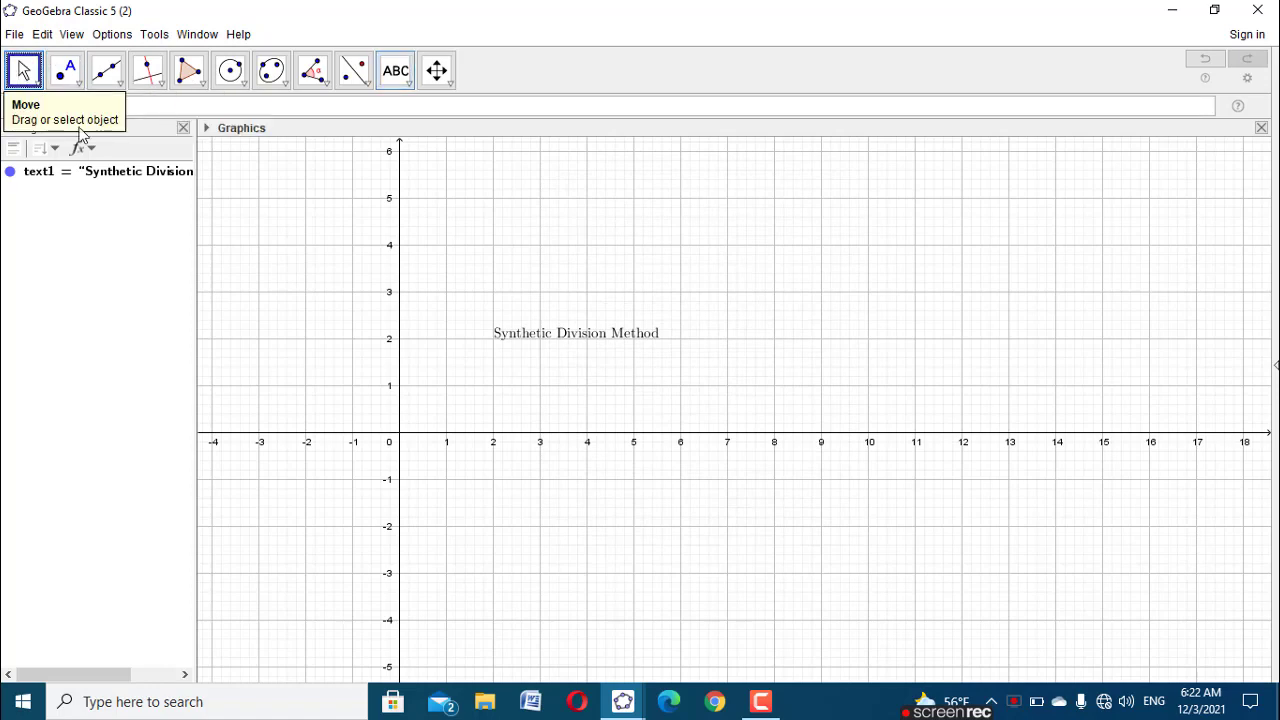
left_click(206, 129)
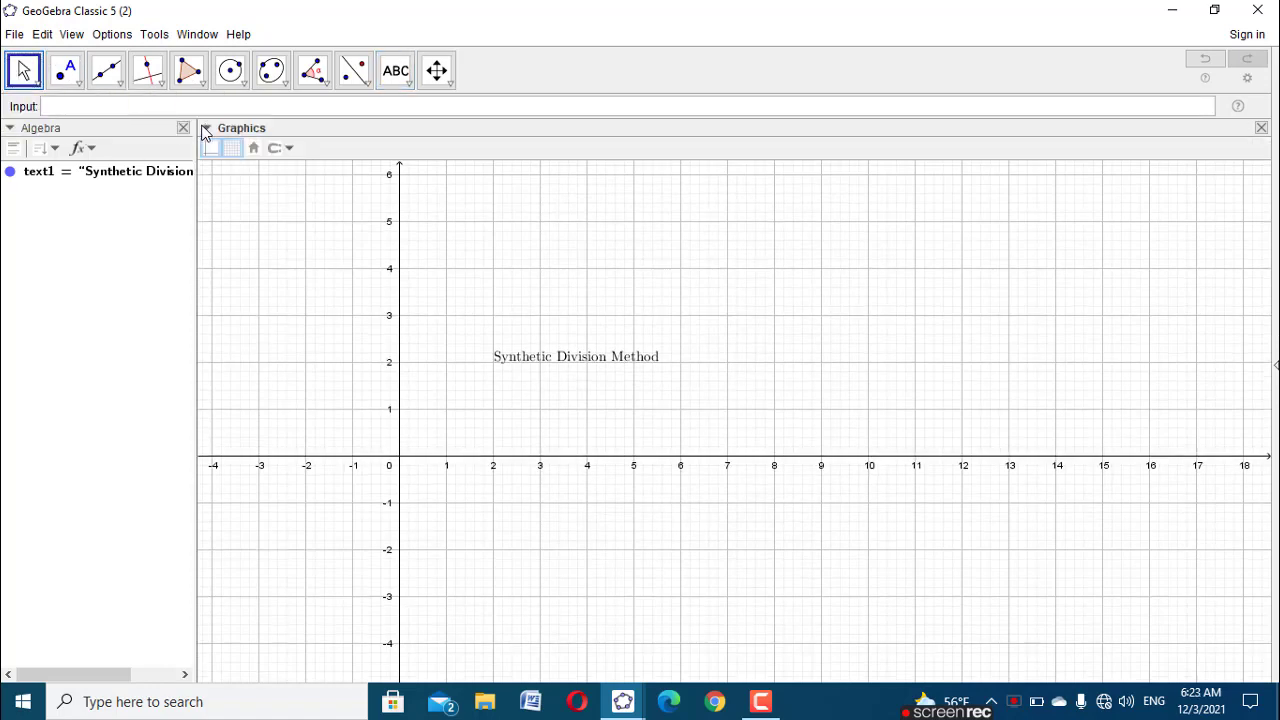
left_click(594, 362)
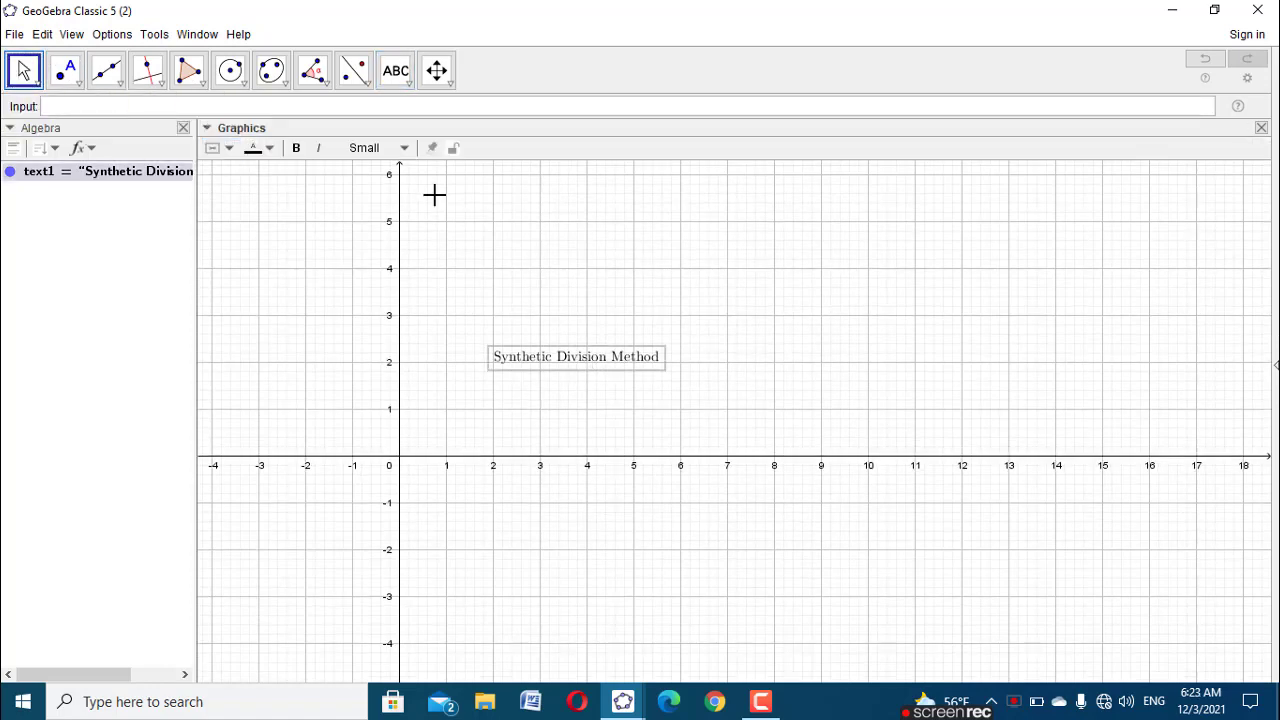
left_click(401, 150)
left_click(360, 252)
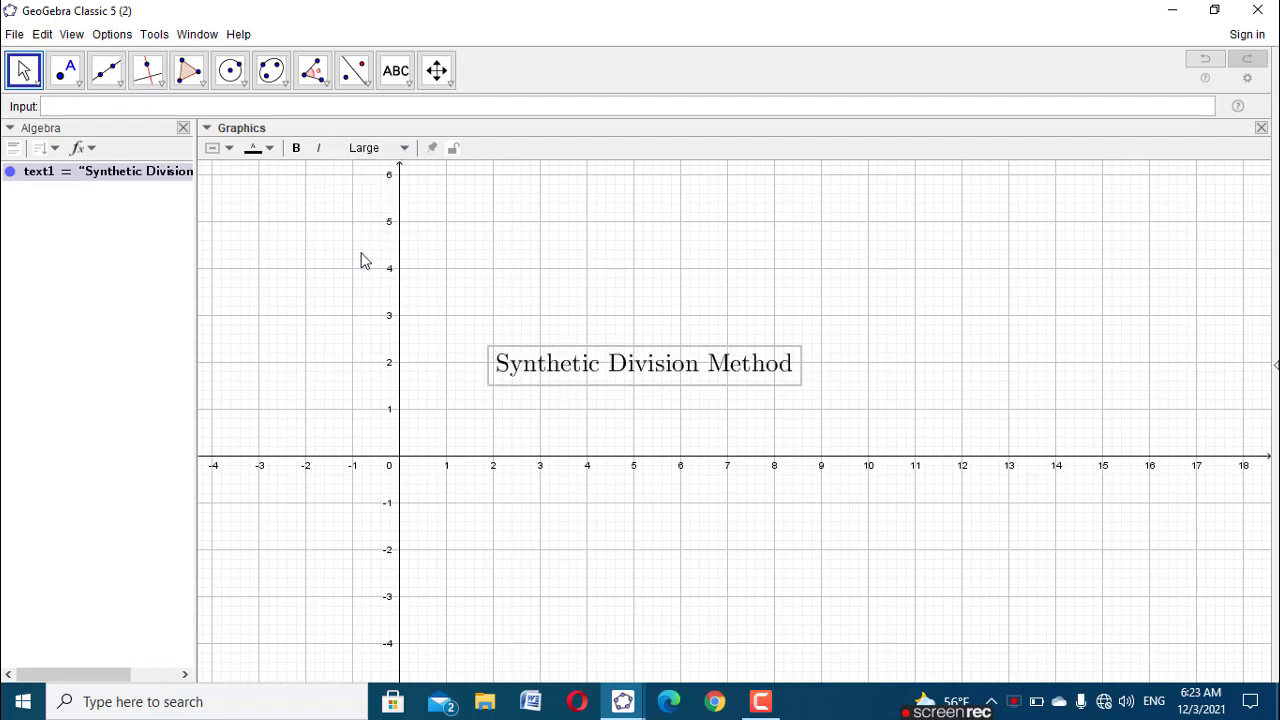
left_click(296, 148)
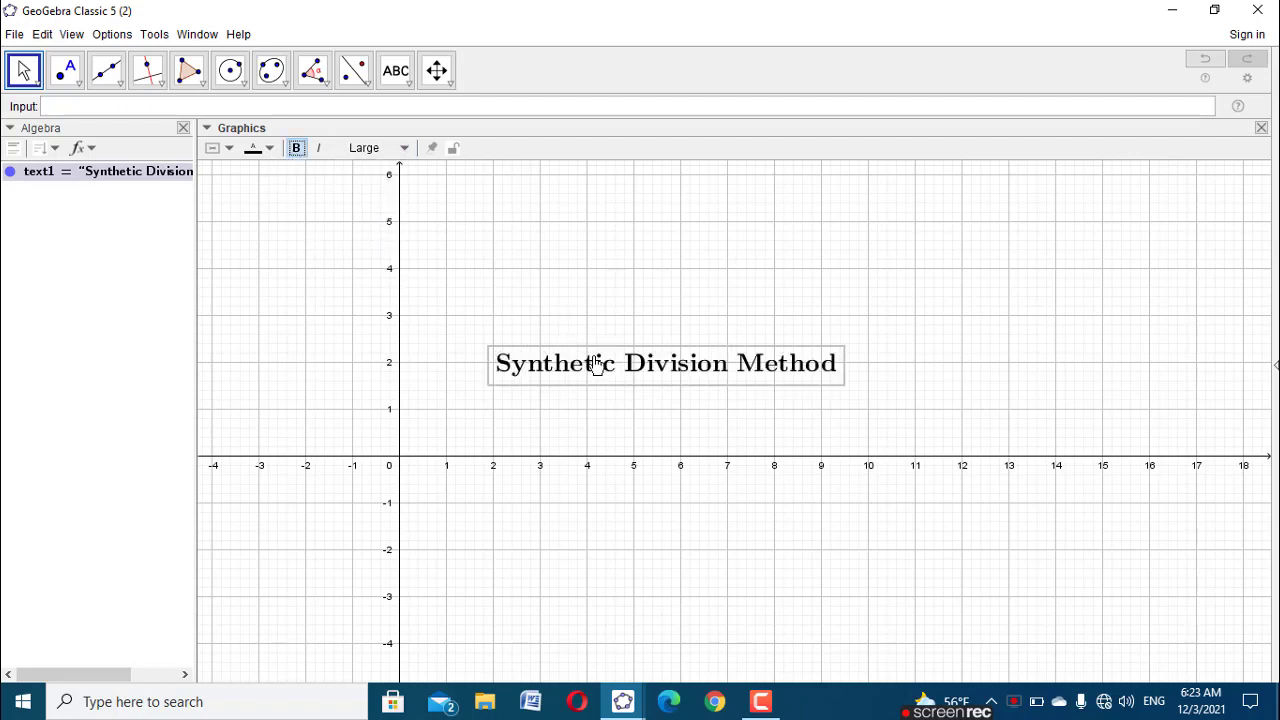
left_click_drag(591, 366, 575, 185)
left_click(597, 243)
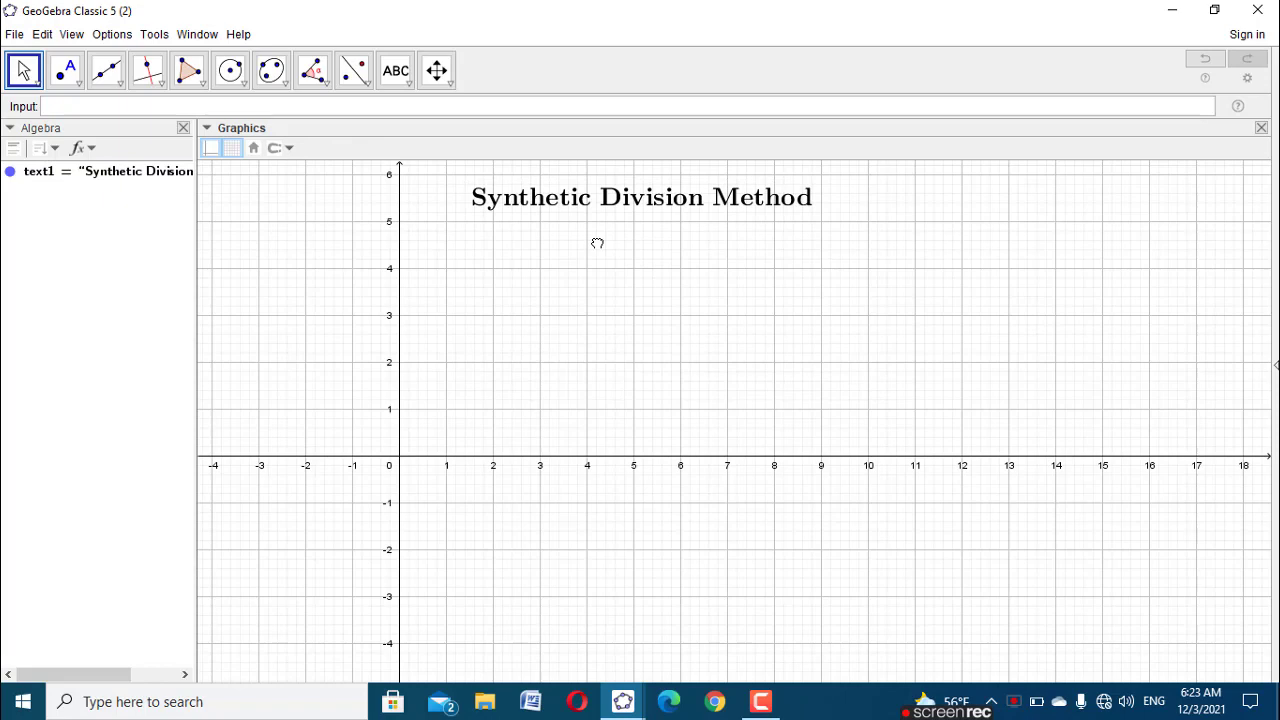
Step: Define the dividend polynomial 2x^3+3x^2+x-12 as a function
left_click(482, 104)
type("2x^3")
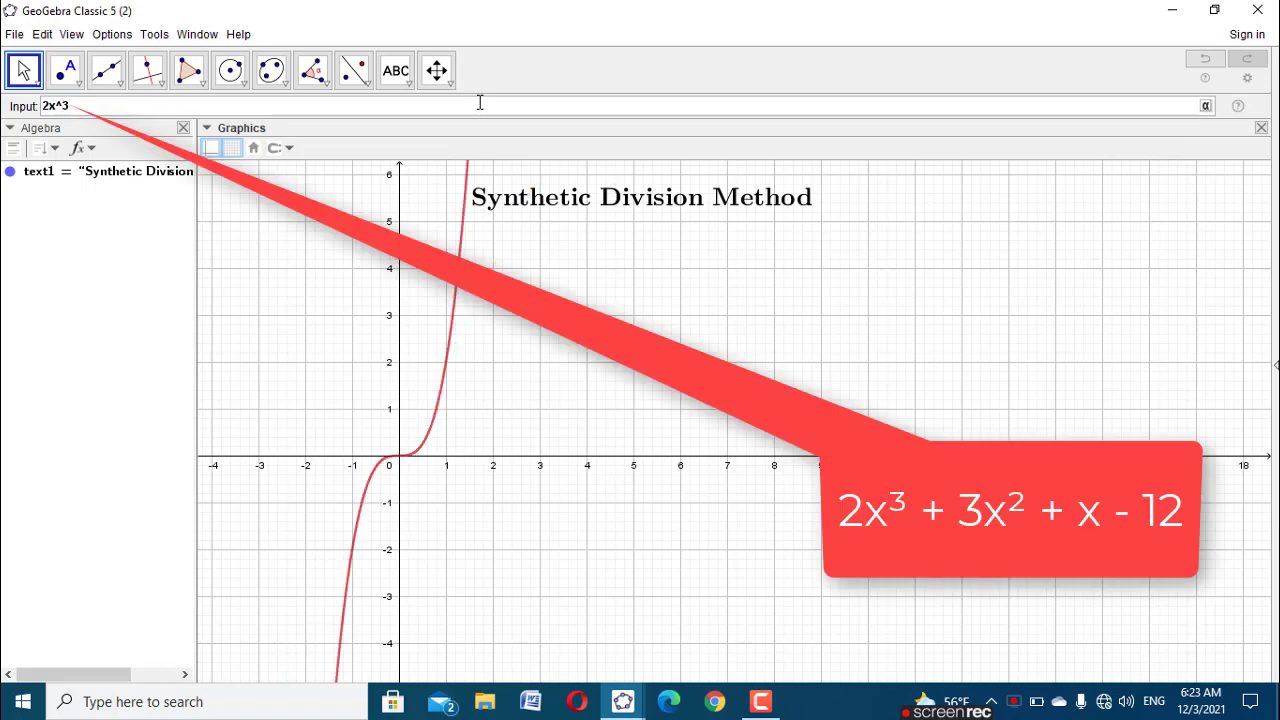
type("+3x")
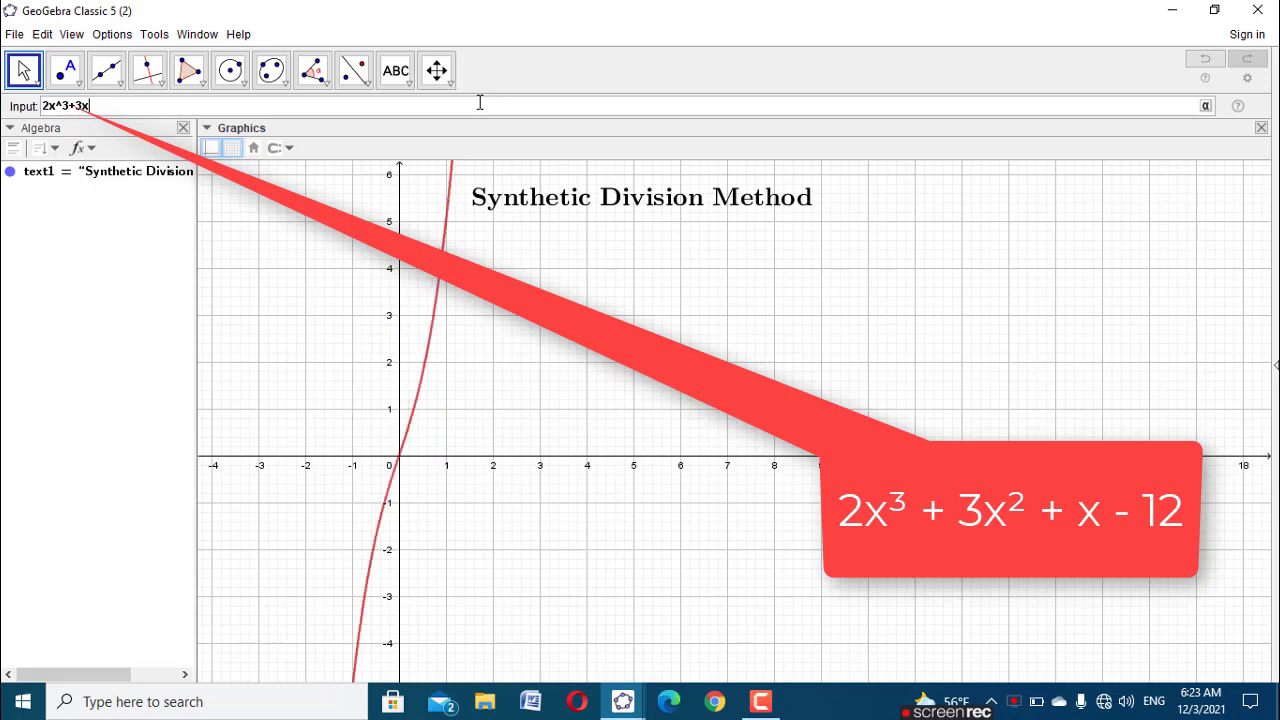
type("^2")
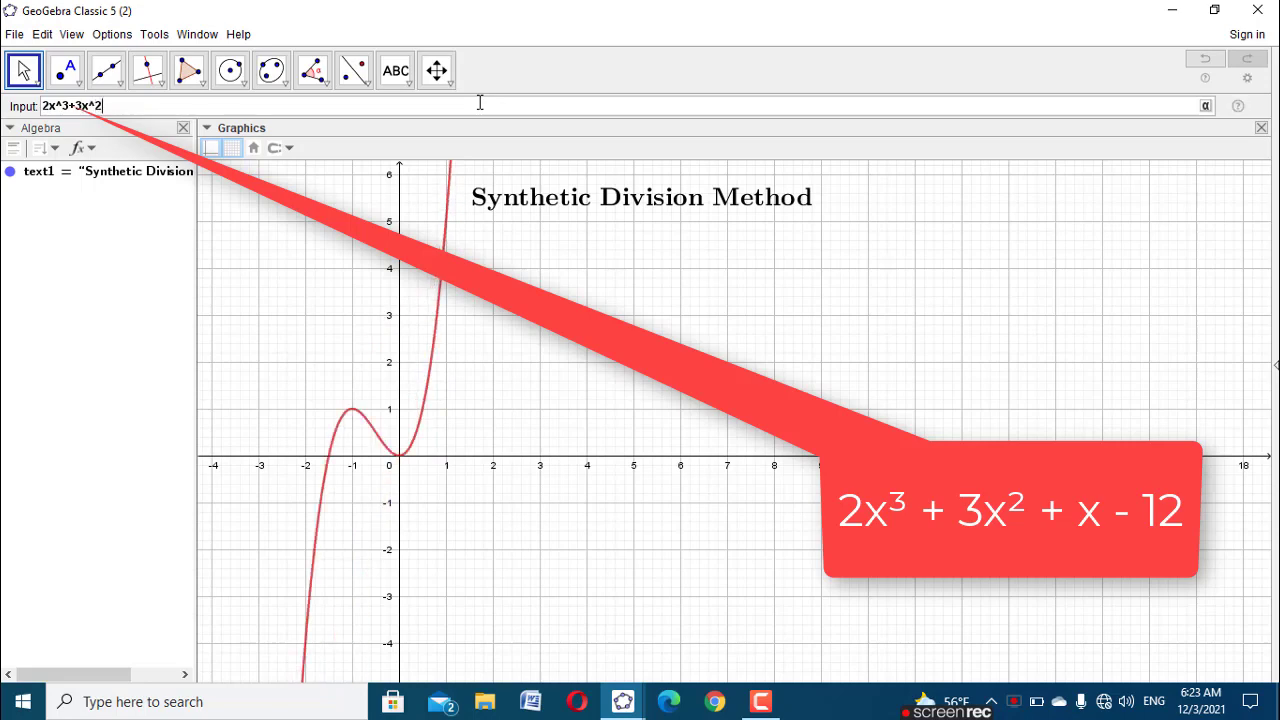
type("+x-12")
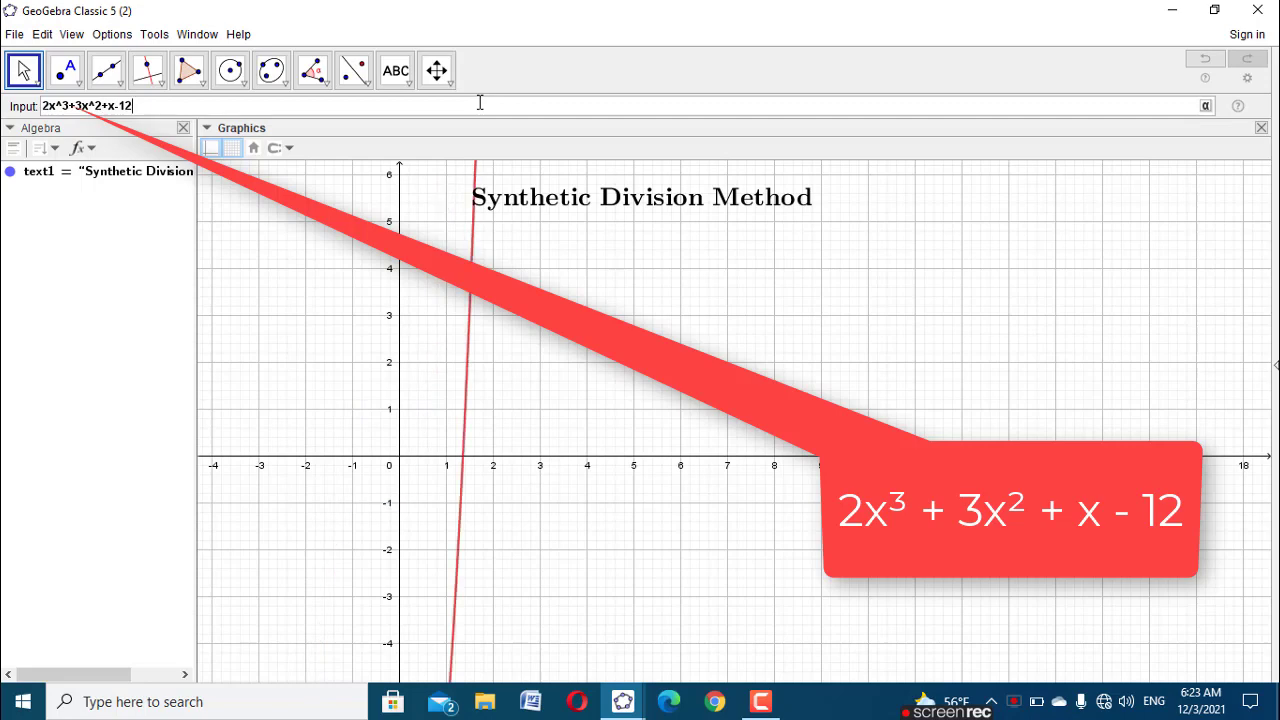
key("Return")
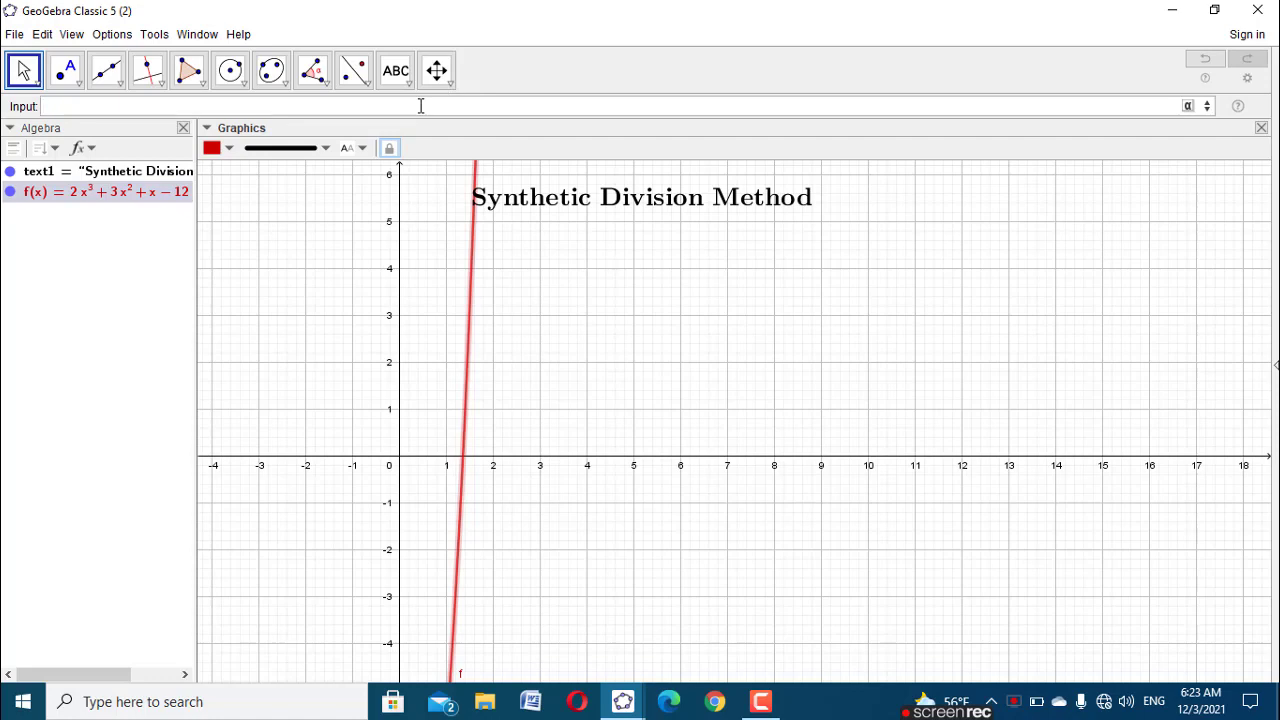
Step: Define the divisor x+3 as a second function and hide the graphs of both functions
type("x")
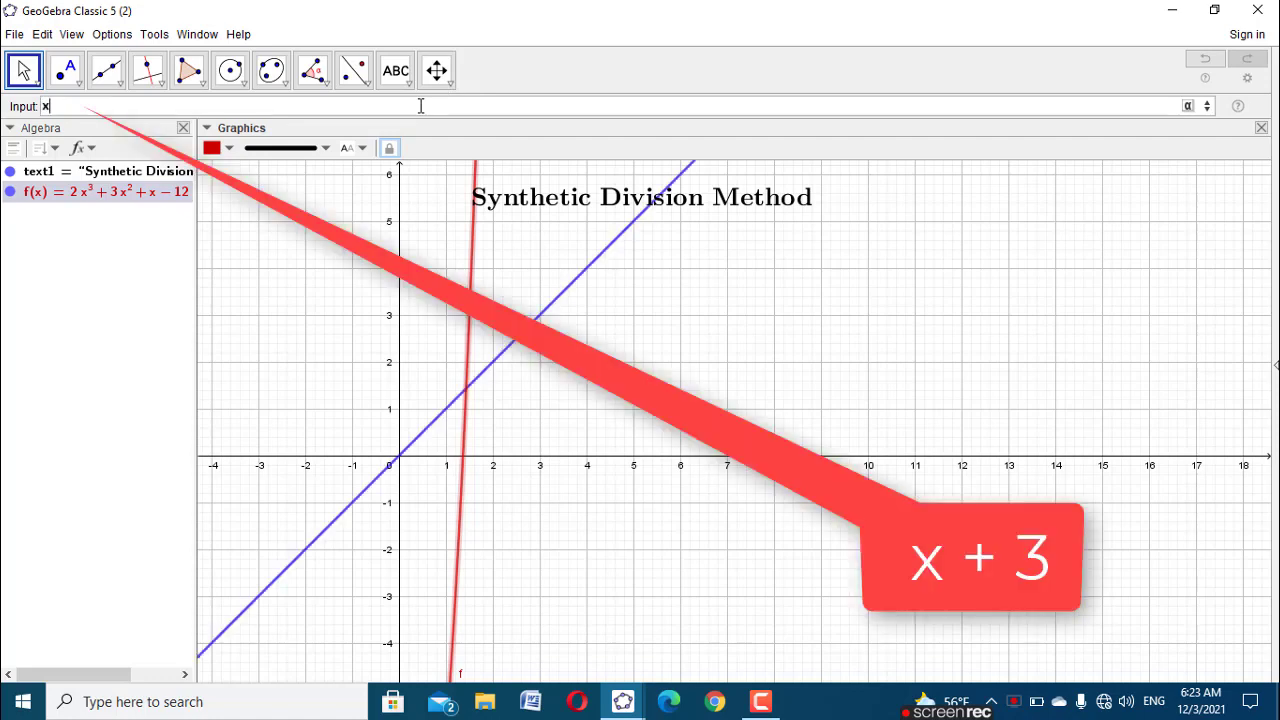
type("+3")
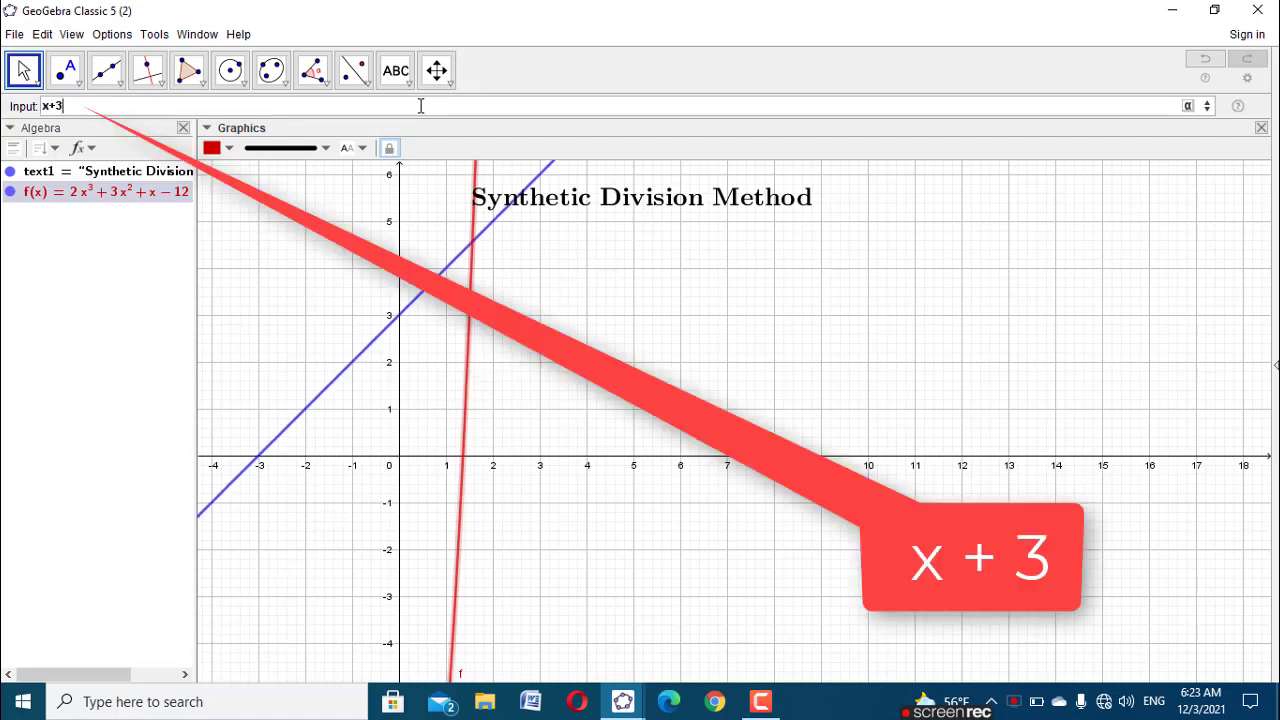
key("Return")
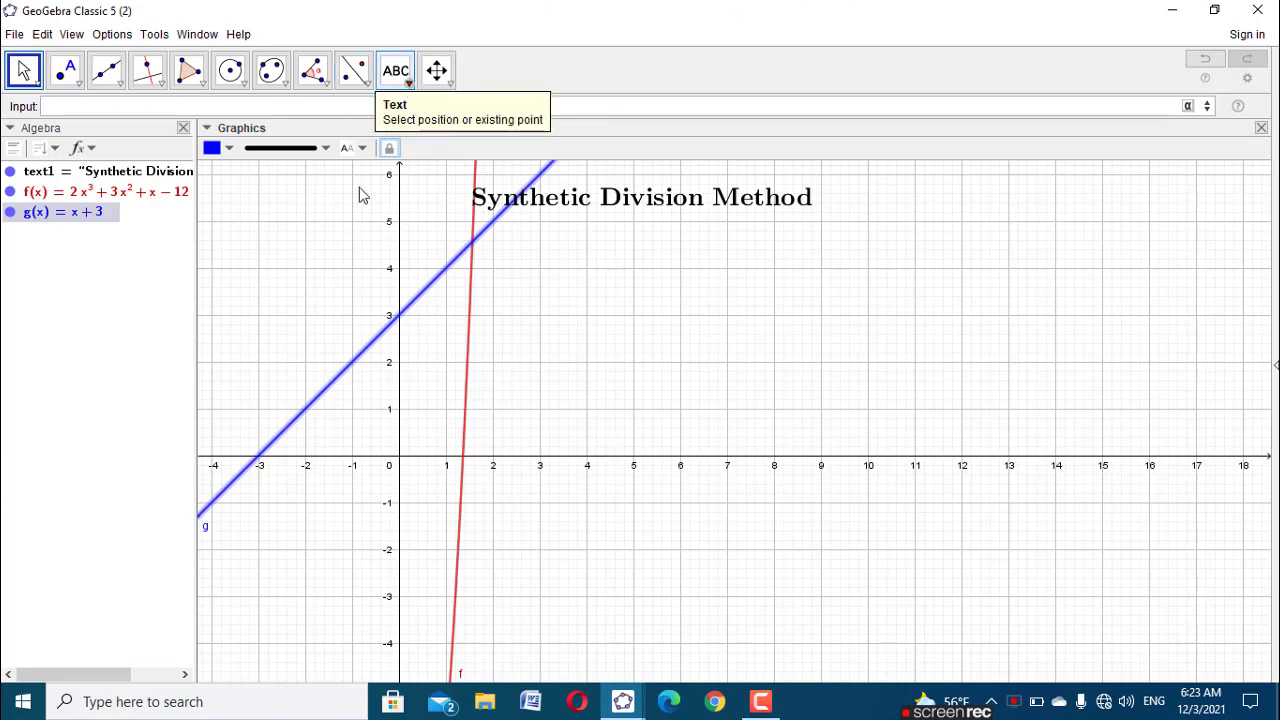
left_click(10, 191)
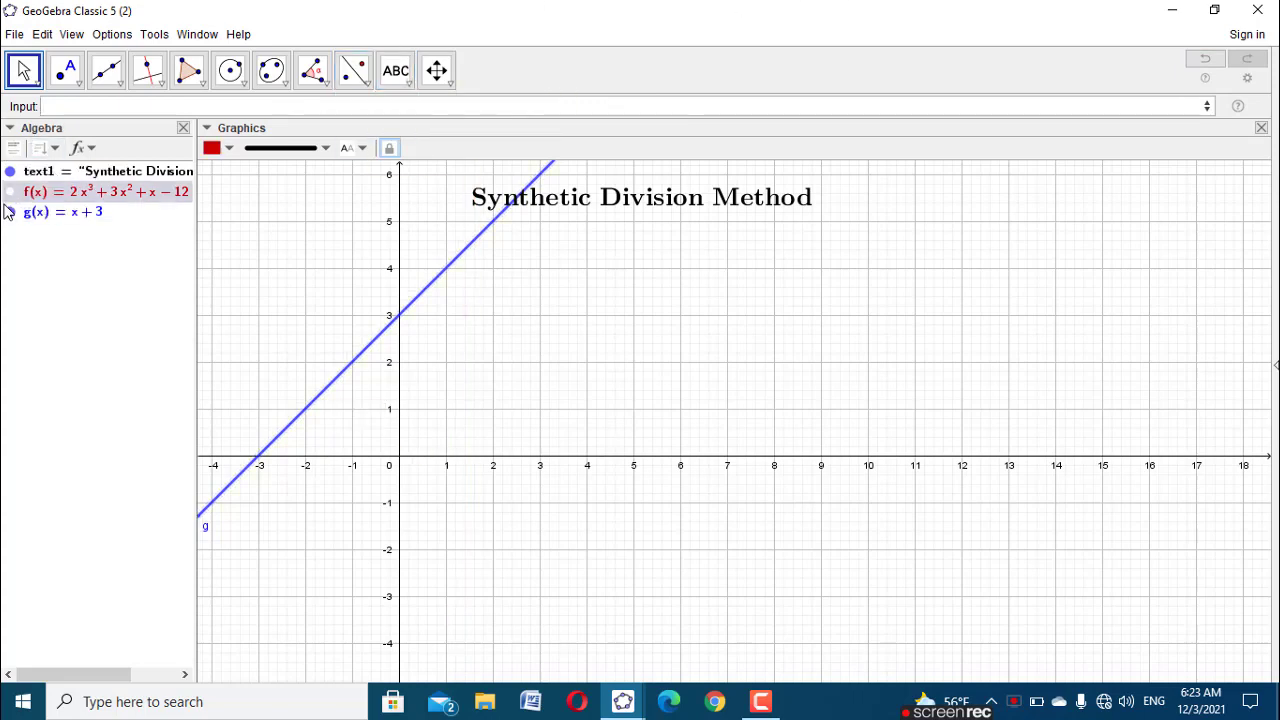
left_click(10, 211)
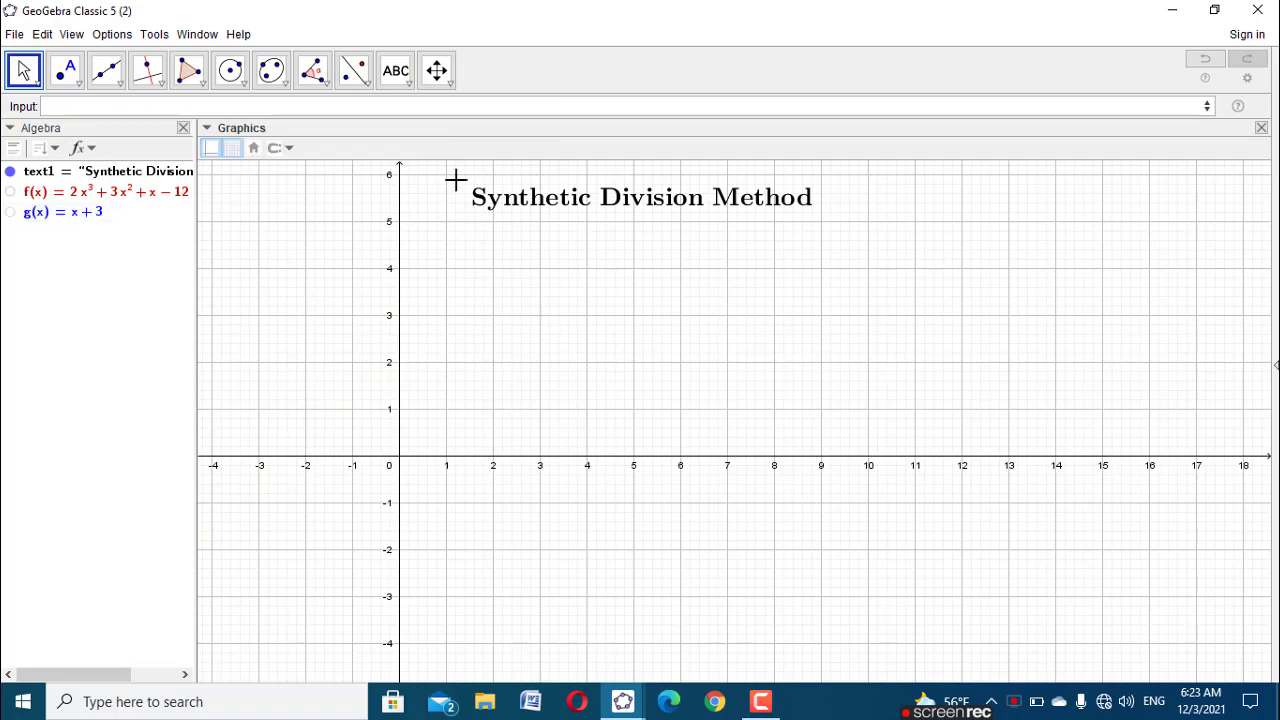
Step: Start a new text below the title that links function f, a ÷ symbol, and function g
left_click(400, 80)
left_click(430, 148)
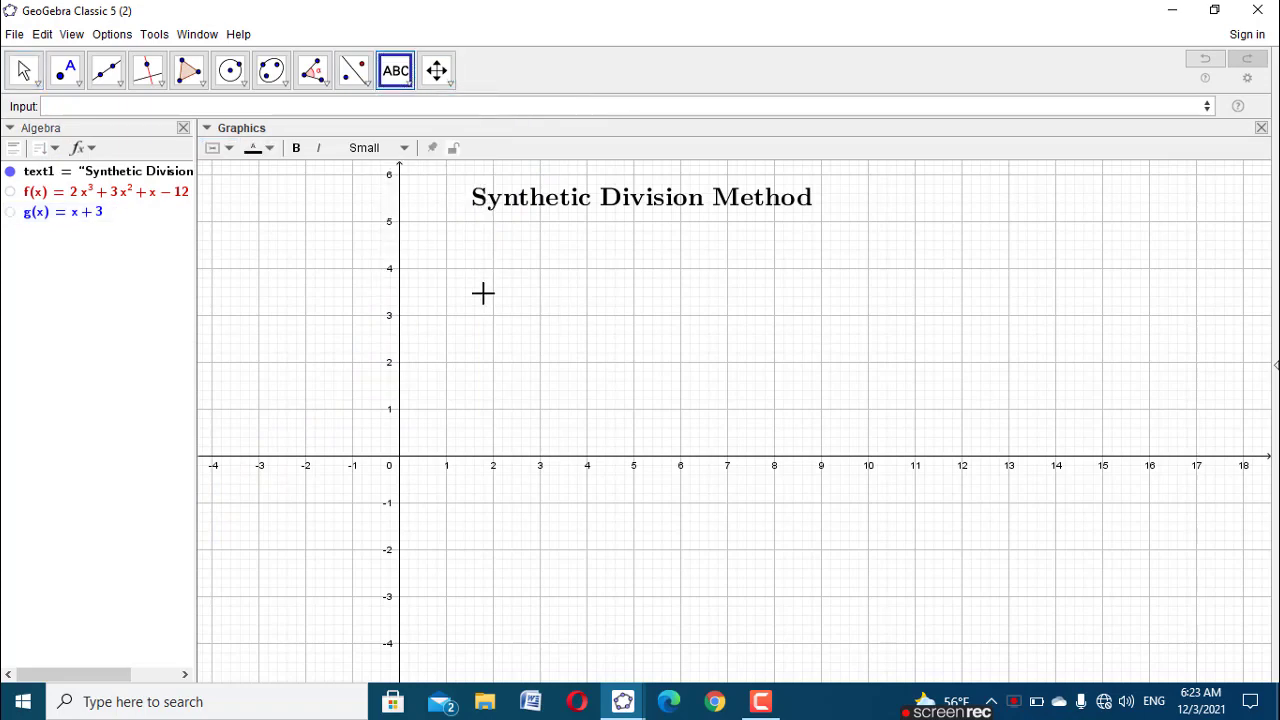
left_click(483, 291)
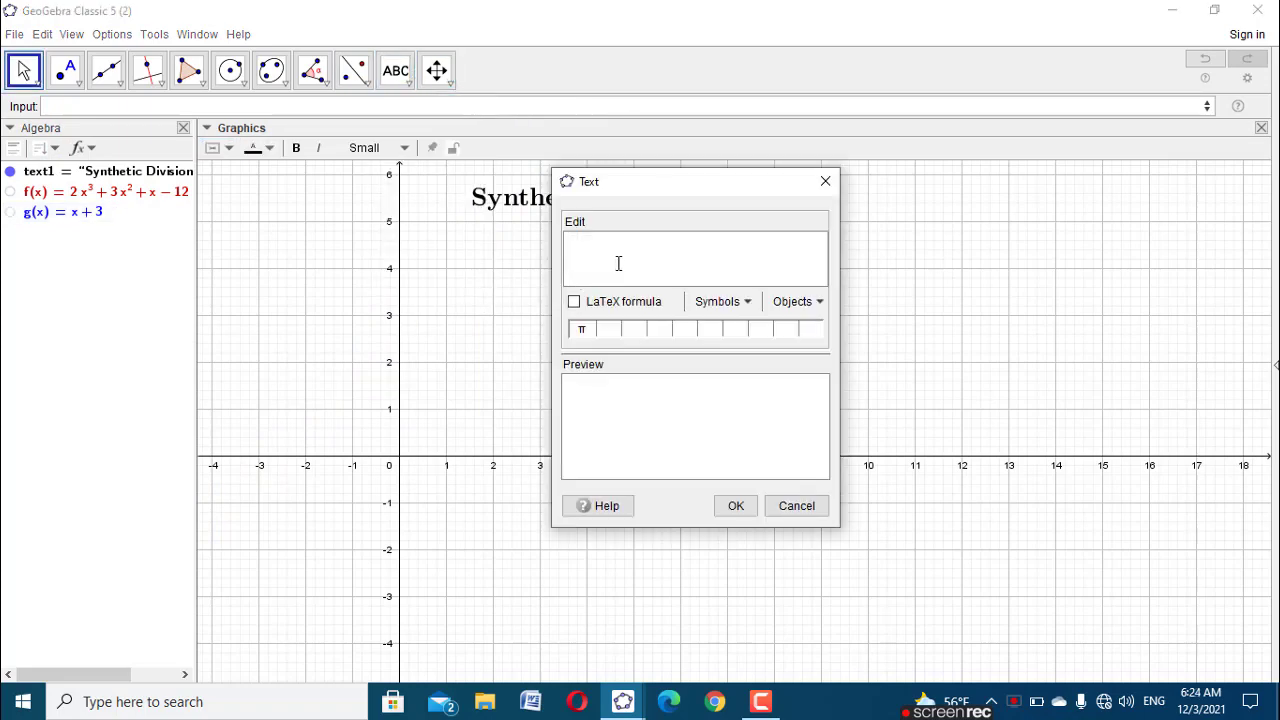
left_click(139, 198)
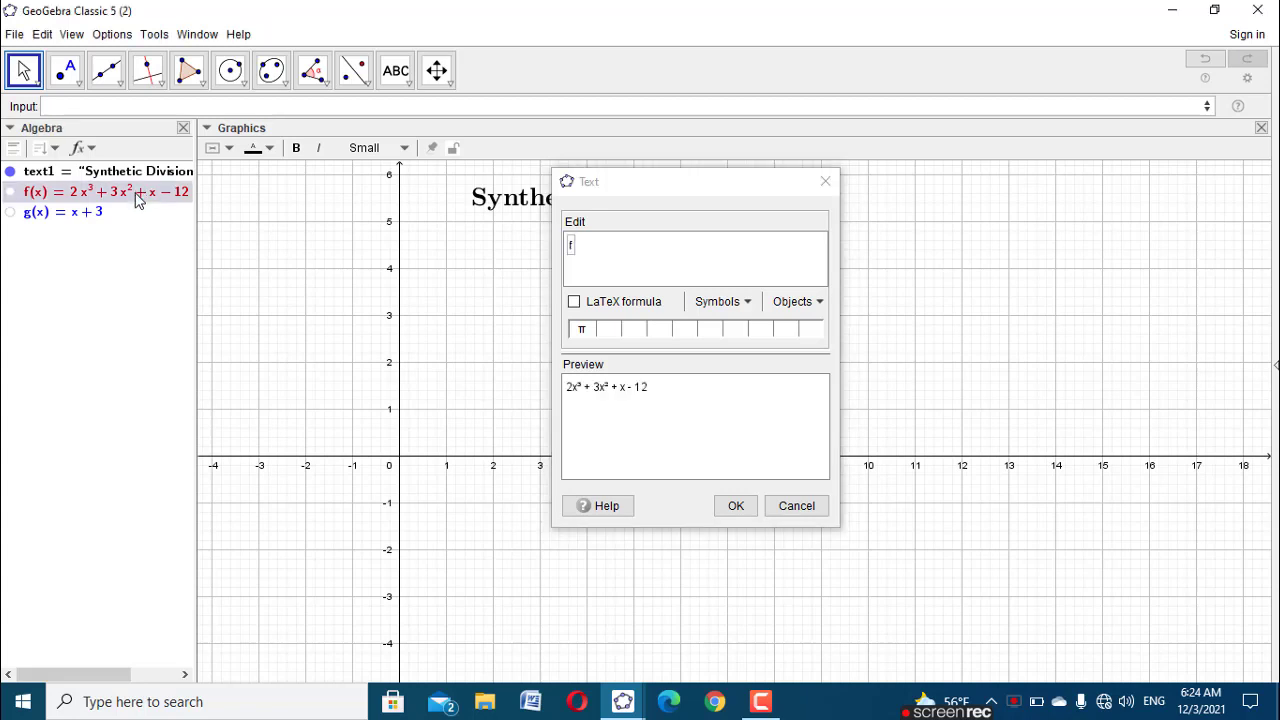
left_click(568, 246)
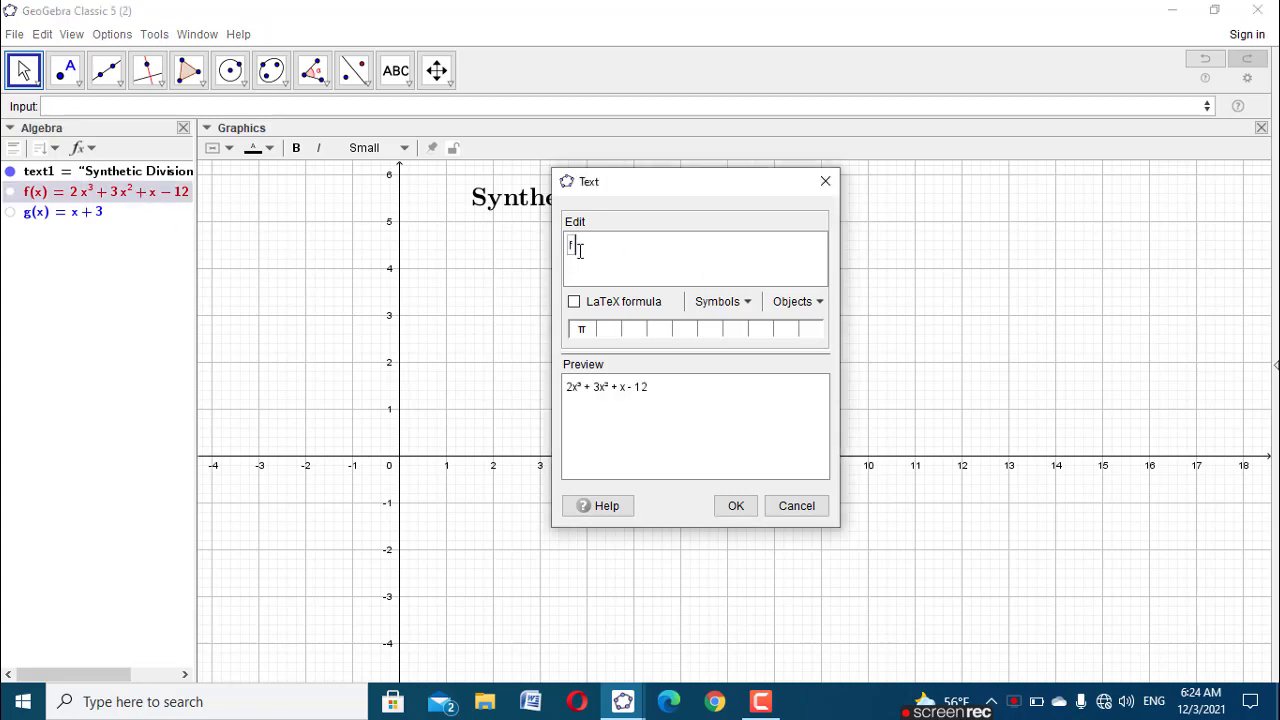
left_click(704, 300)
mouse_move(738, 347)
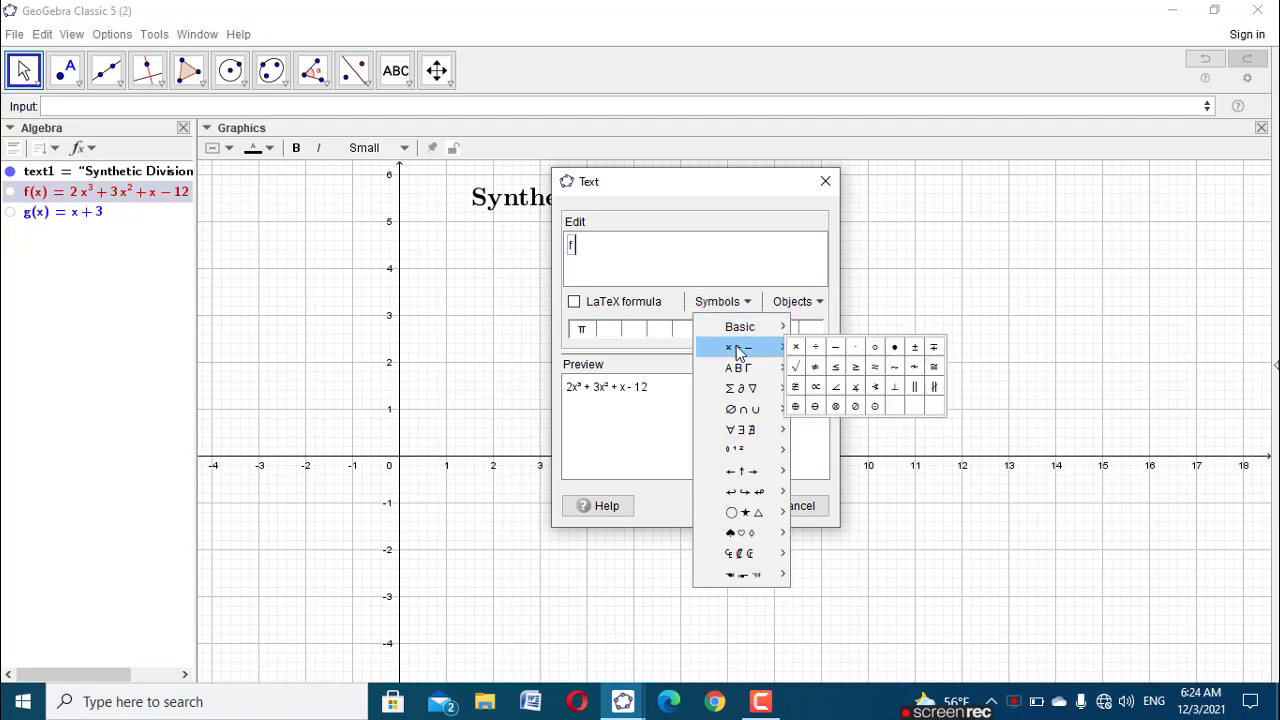
left_click(812, 347)
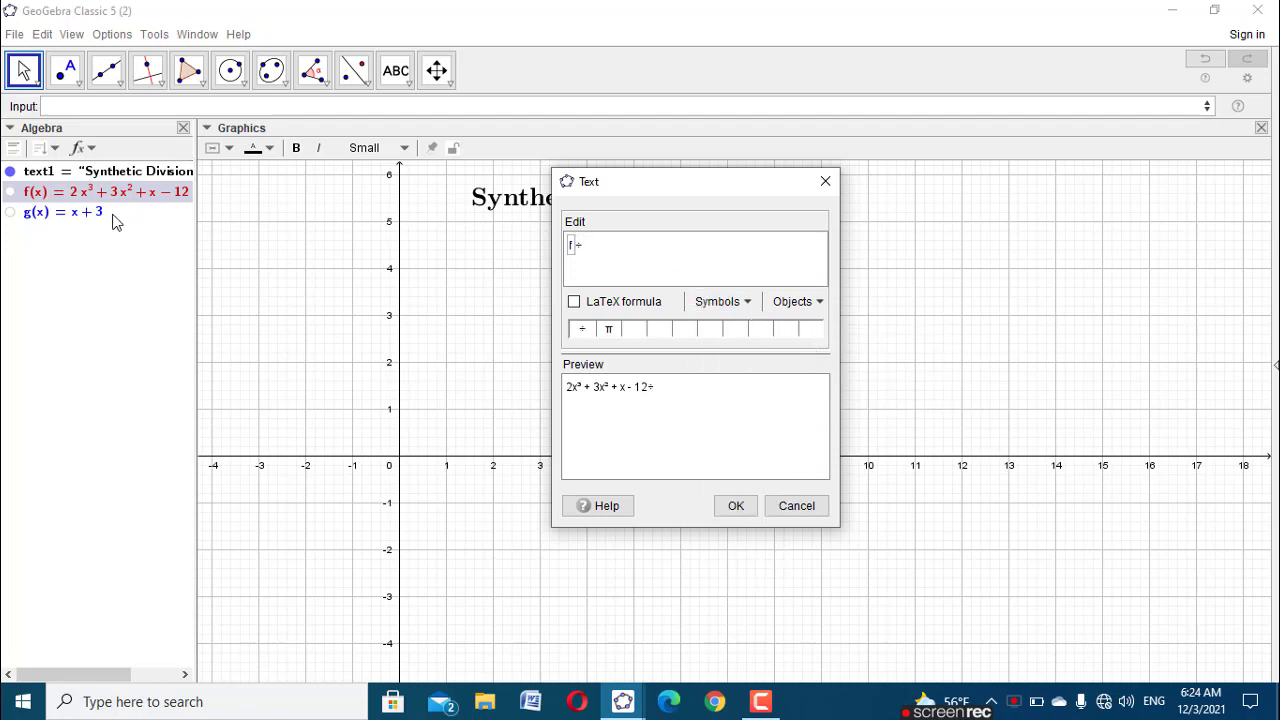
left_click(113, 222)
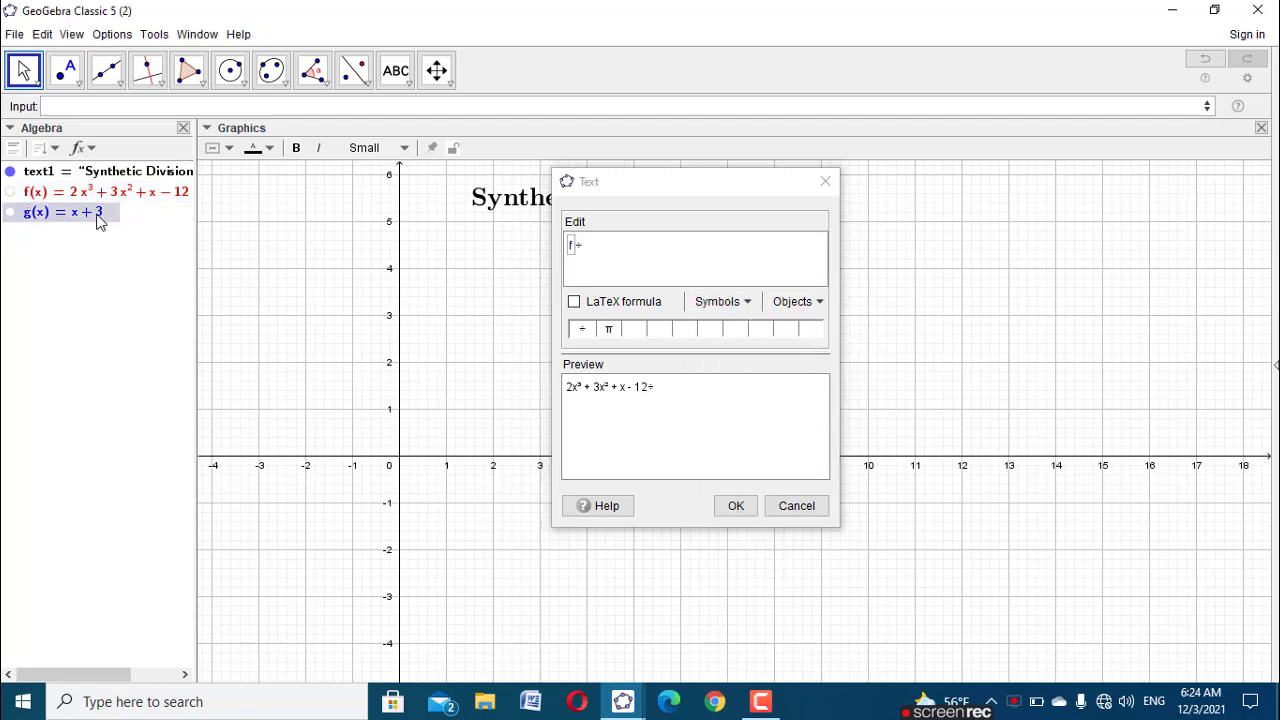
Step: Enclose both linked functions f and g in parentheses so the new text reads (f)÷(g)
left_click(576, 246)
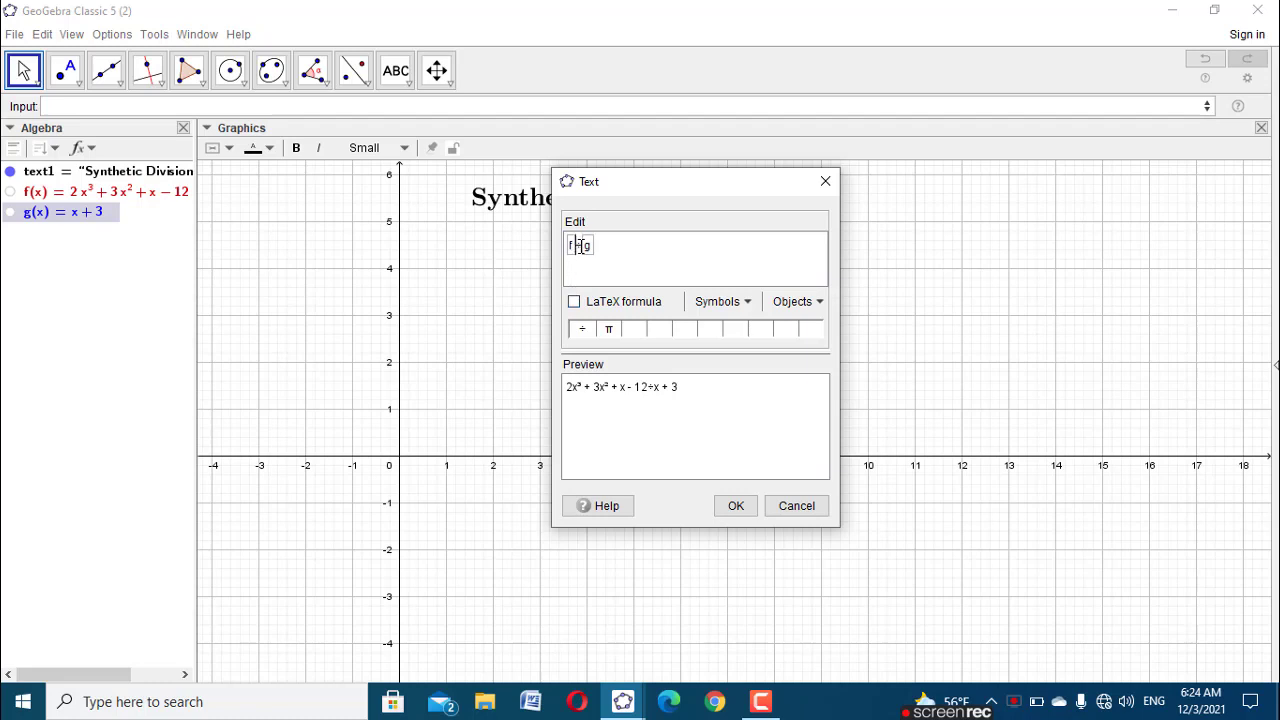
type(")")
type("(f)÷")
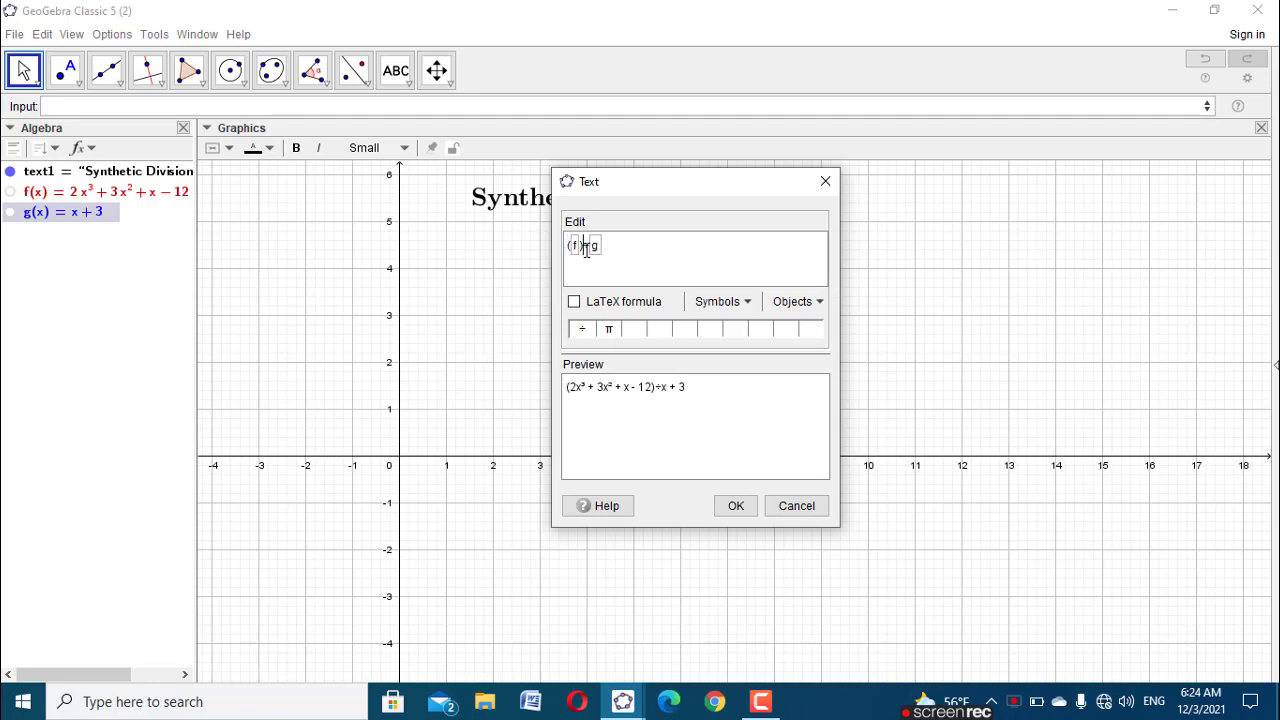
type("(g)")
Step: Format the division text as Large and bold, and move it up to about y = 4.2 below the title
left_click(372, 147)
left_click(340, 249)
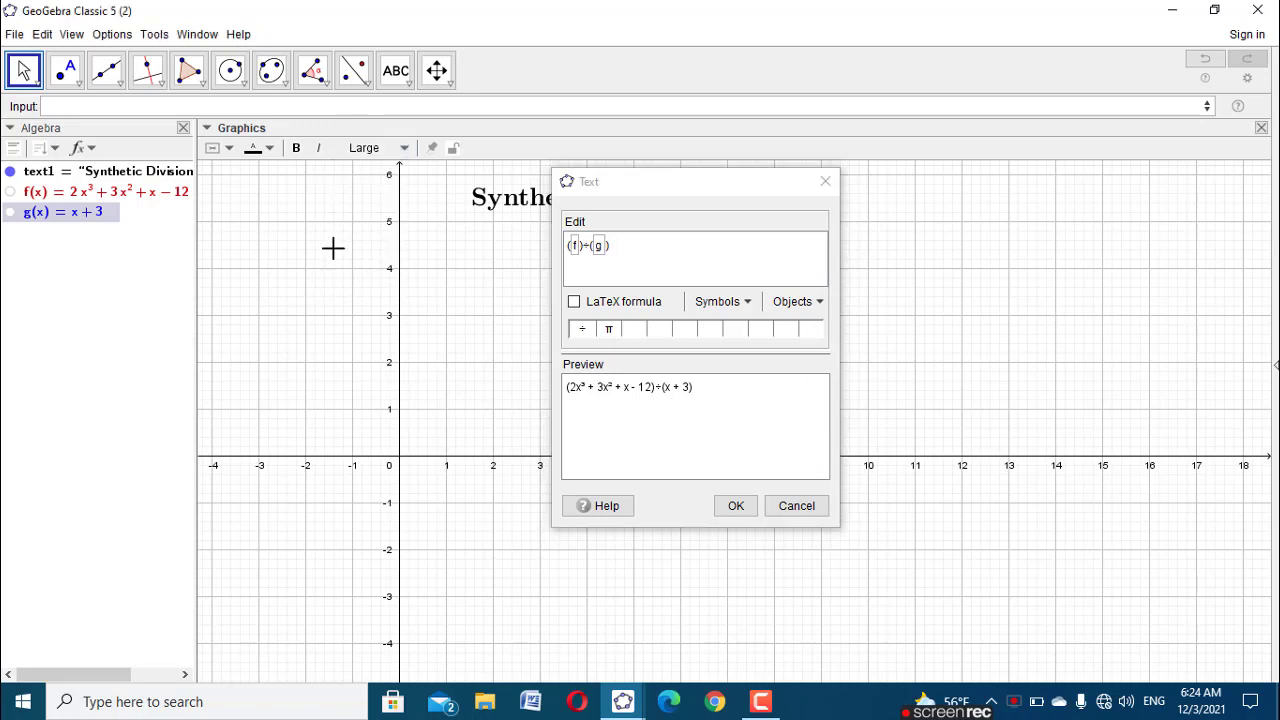
left_click(735, 505)
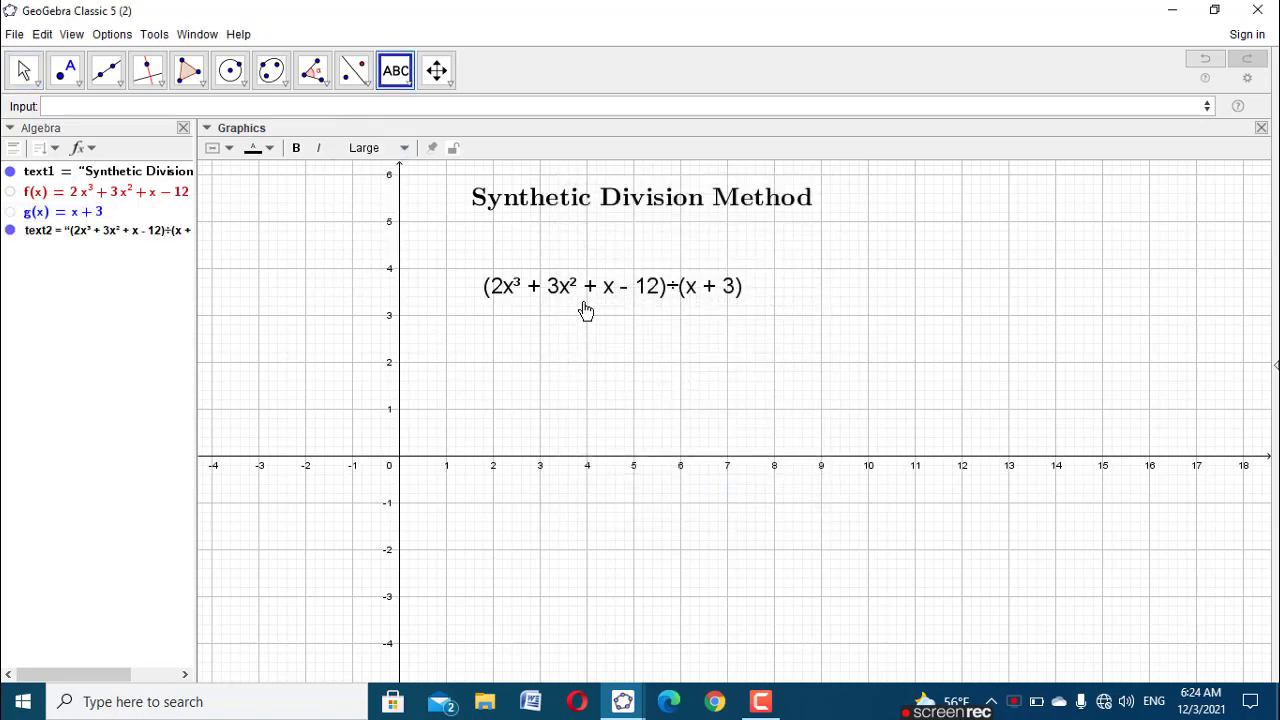
left_click_drag(586, 311, 593, 283)
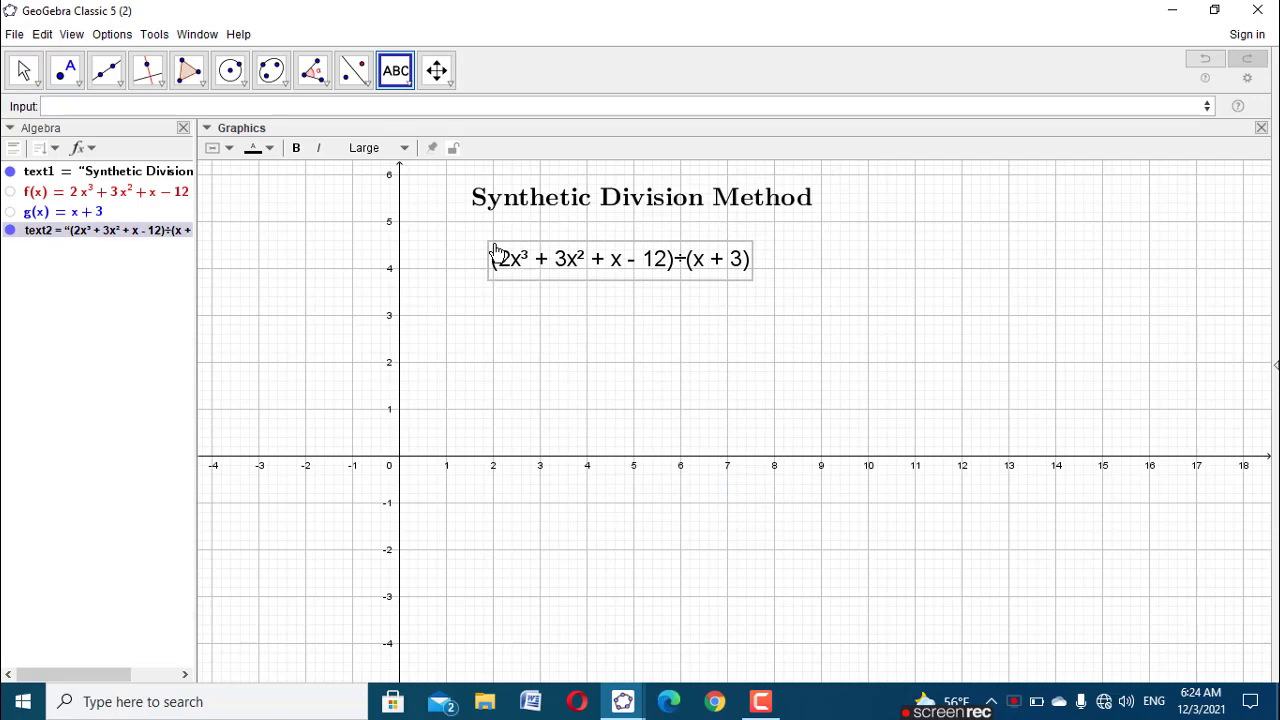
left_click(295, 148)
Step: Turn the division text into a LaTeX formula with an empty \text{} in front, and move it directly beneath the title
right_click(560, 270)
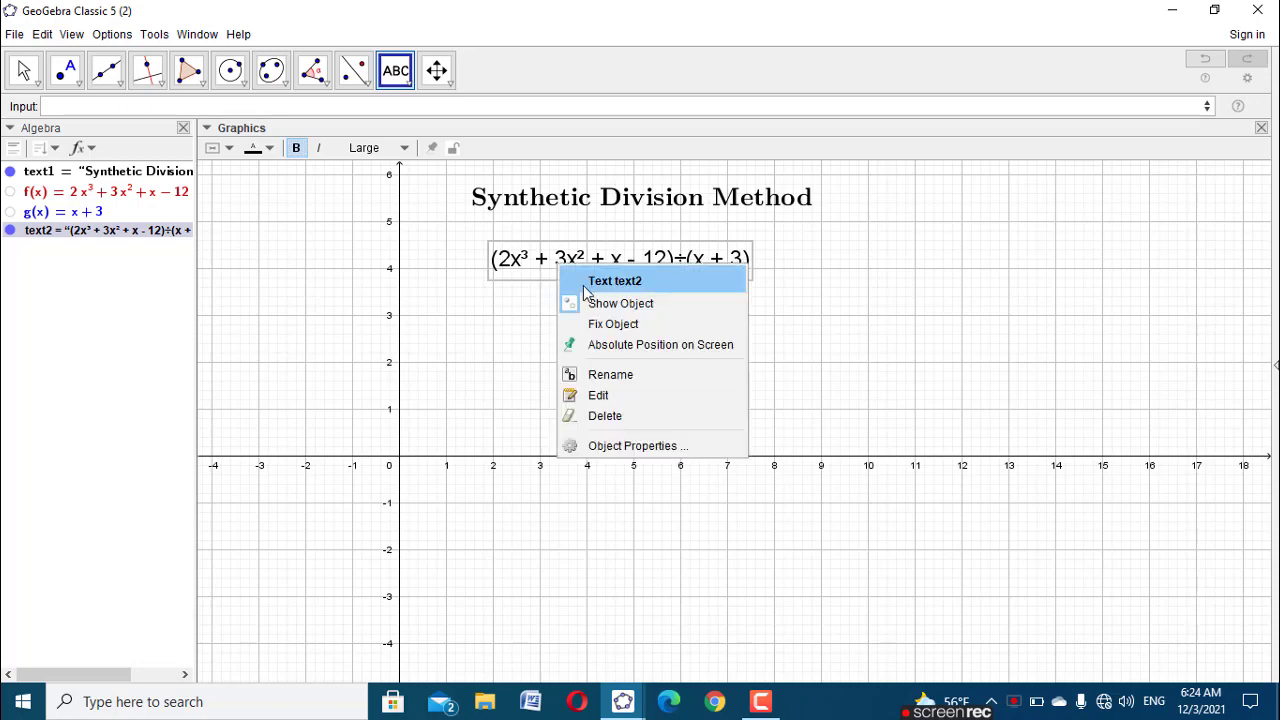
left_click(614, 396)
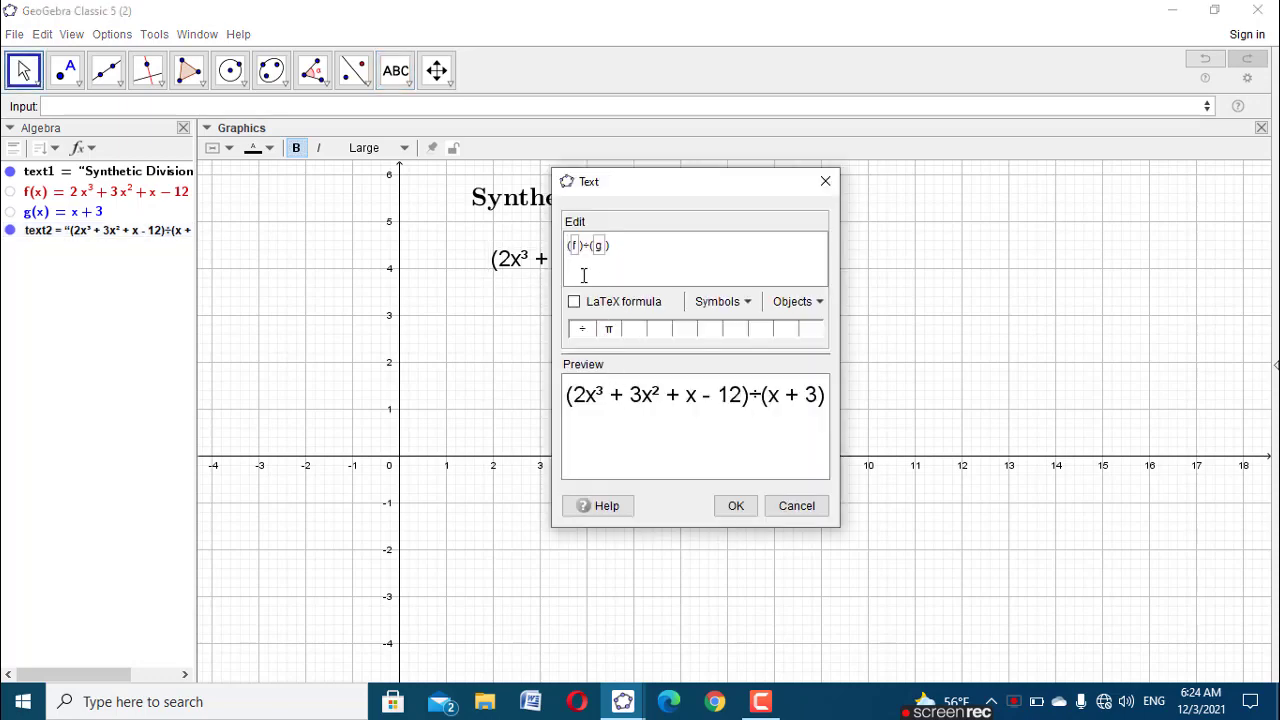
type("\\")
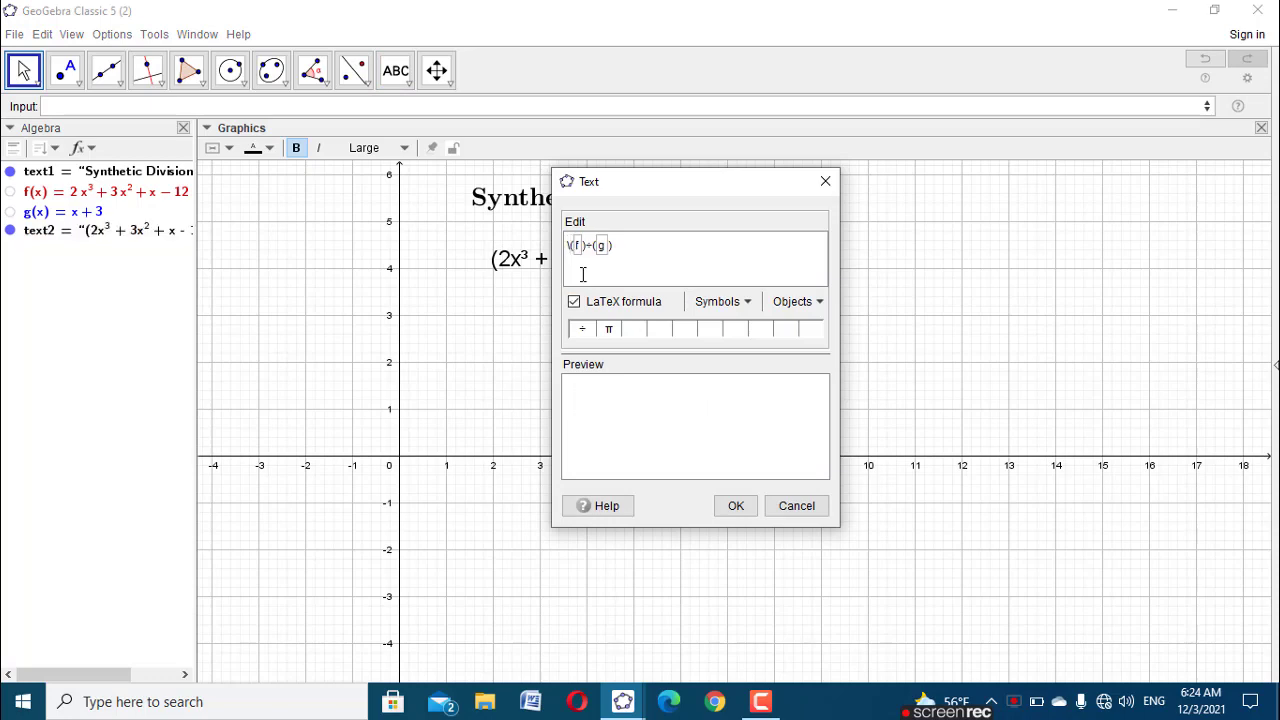
type("text")
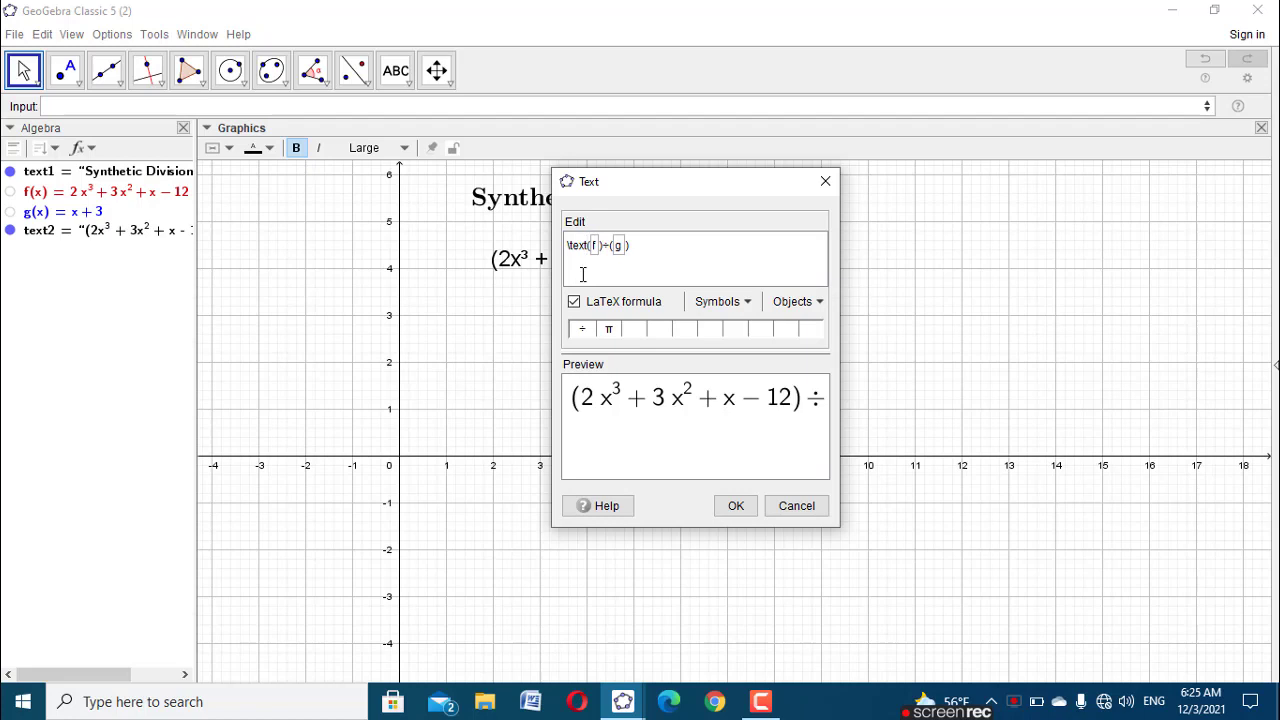
type("(")
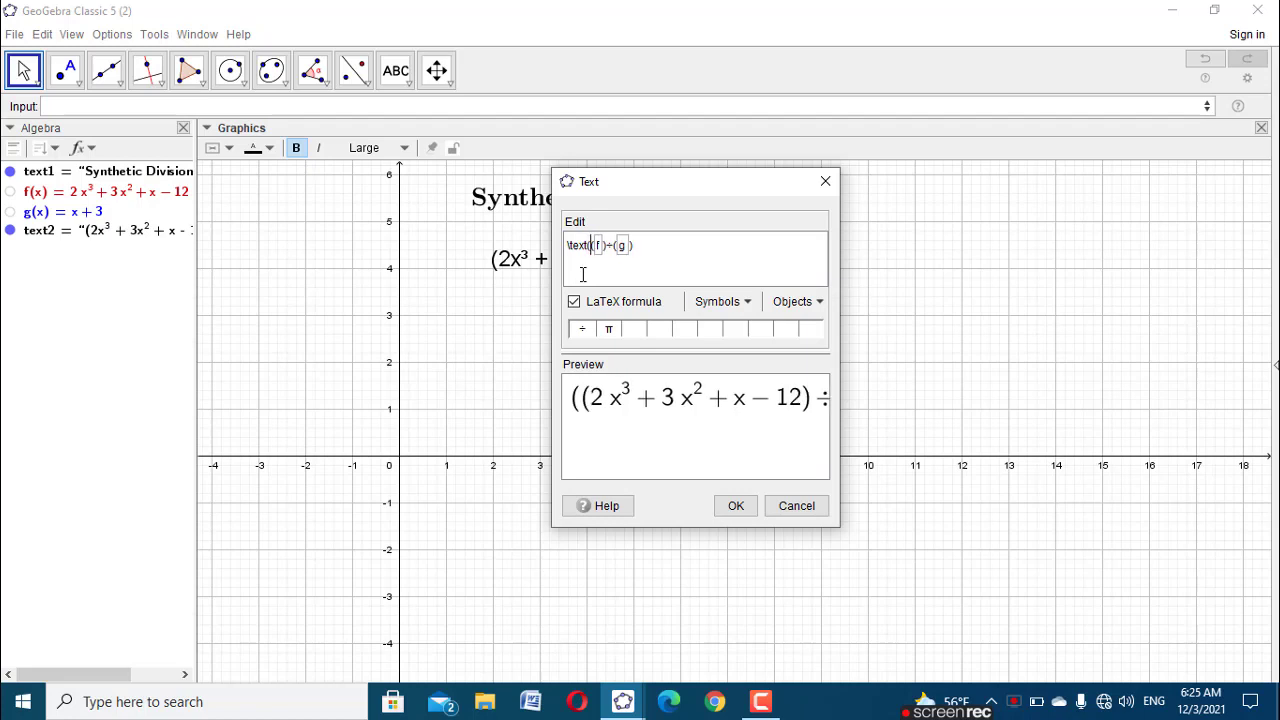
key("BackSpace")
type("{")
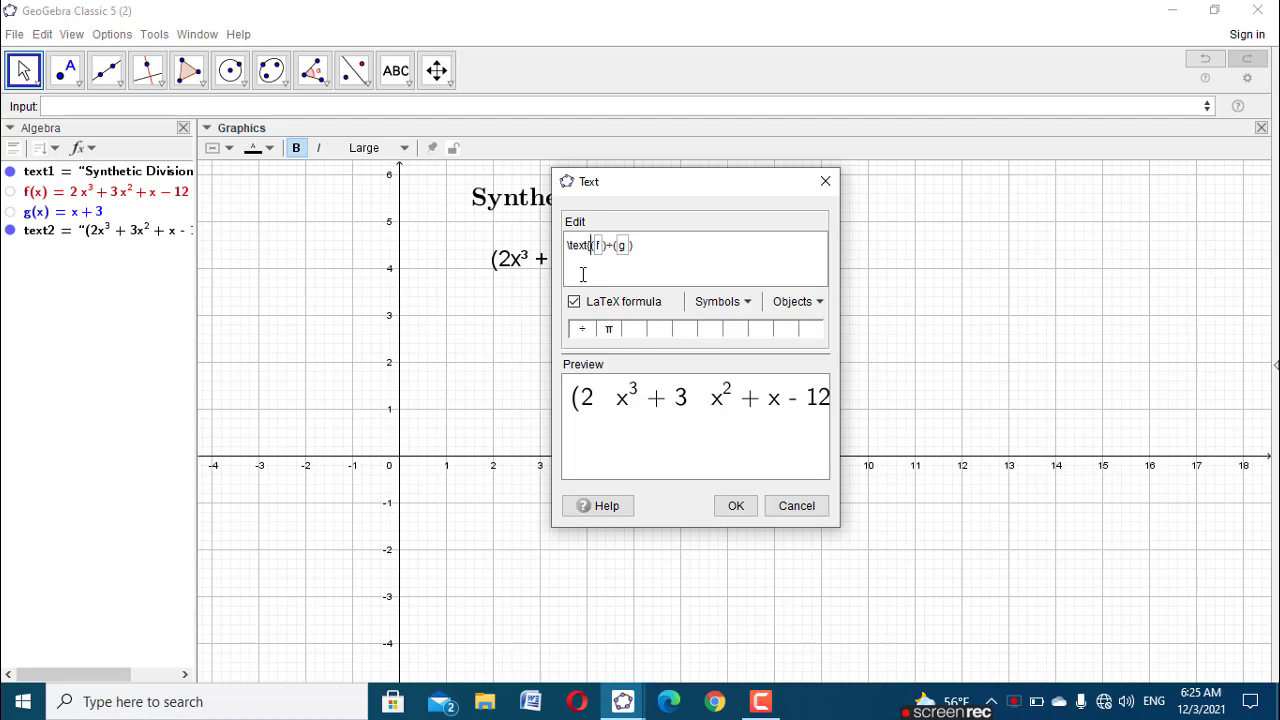
type(")")
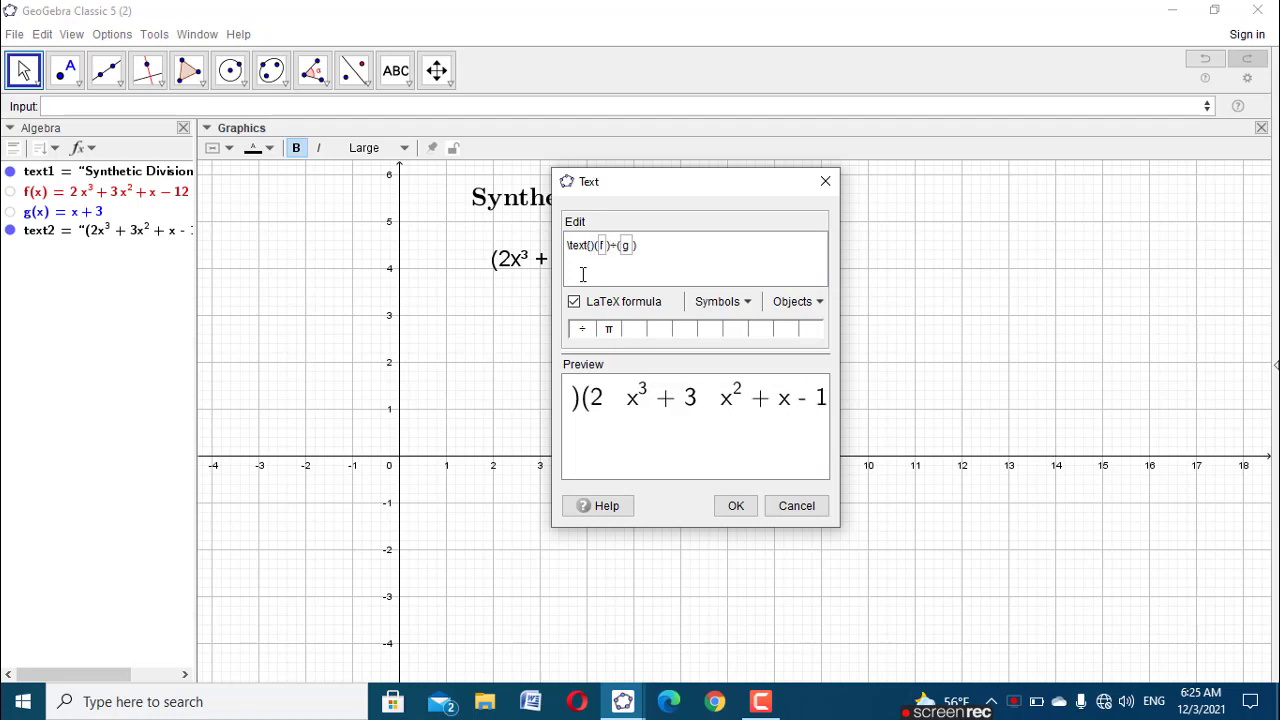
key("BackSpace")
type("}")
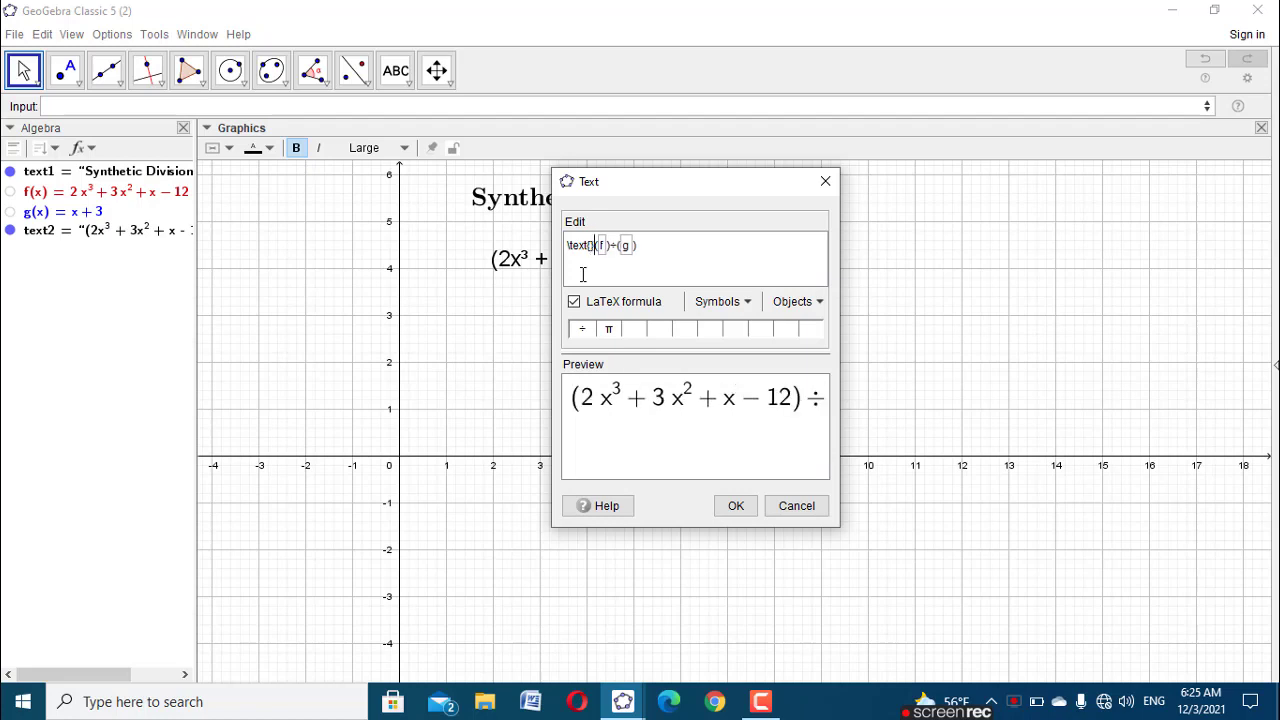
left_click(737, 506)
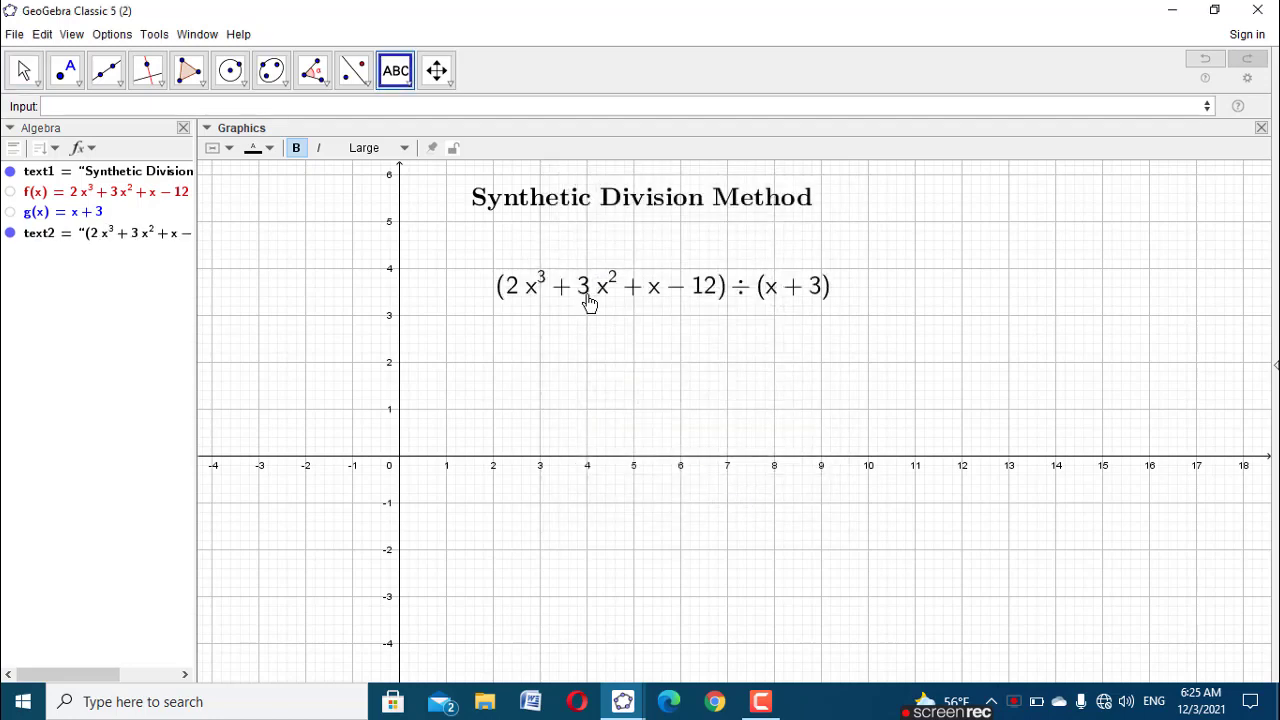
left_click_drag(585, 265, 570, 250)
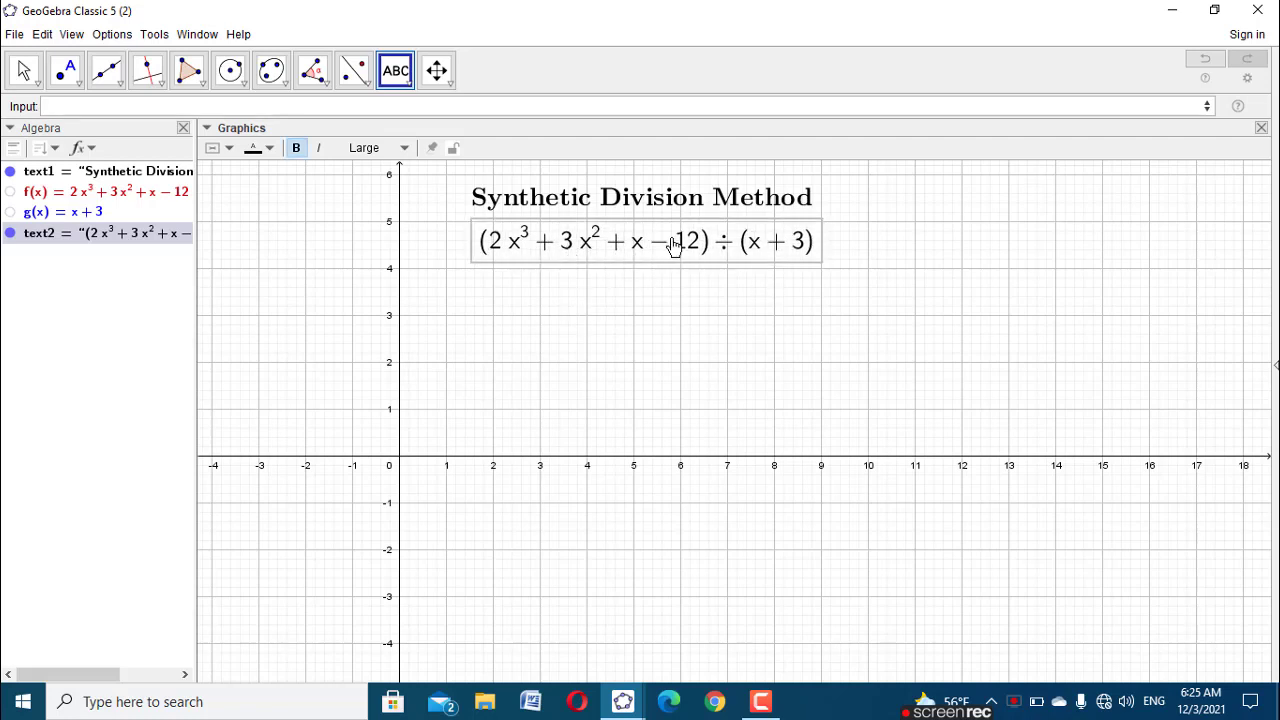
Step: Add a Large bold LaTeX text reading "Solution" to the left of the y-axis, below the division expression
left_click(416, 88)
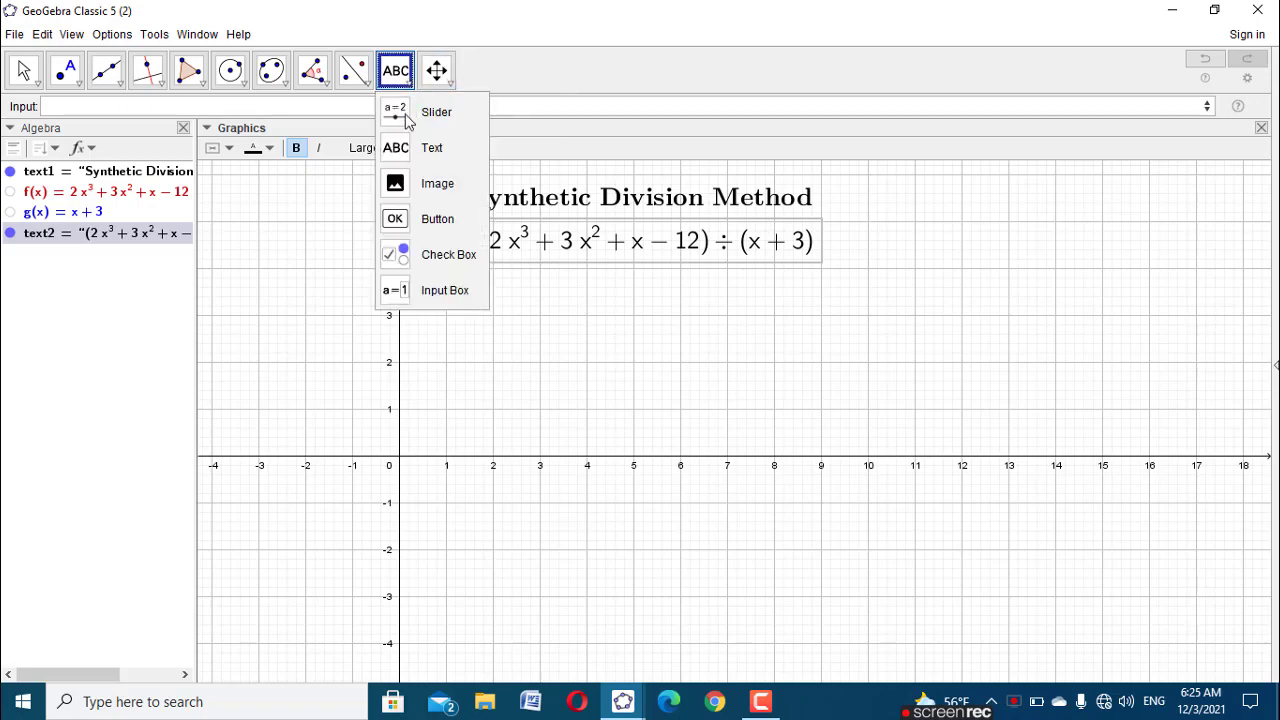
left_click(428, 146)
left_click(372, 147)
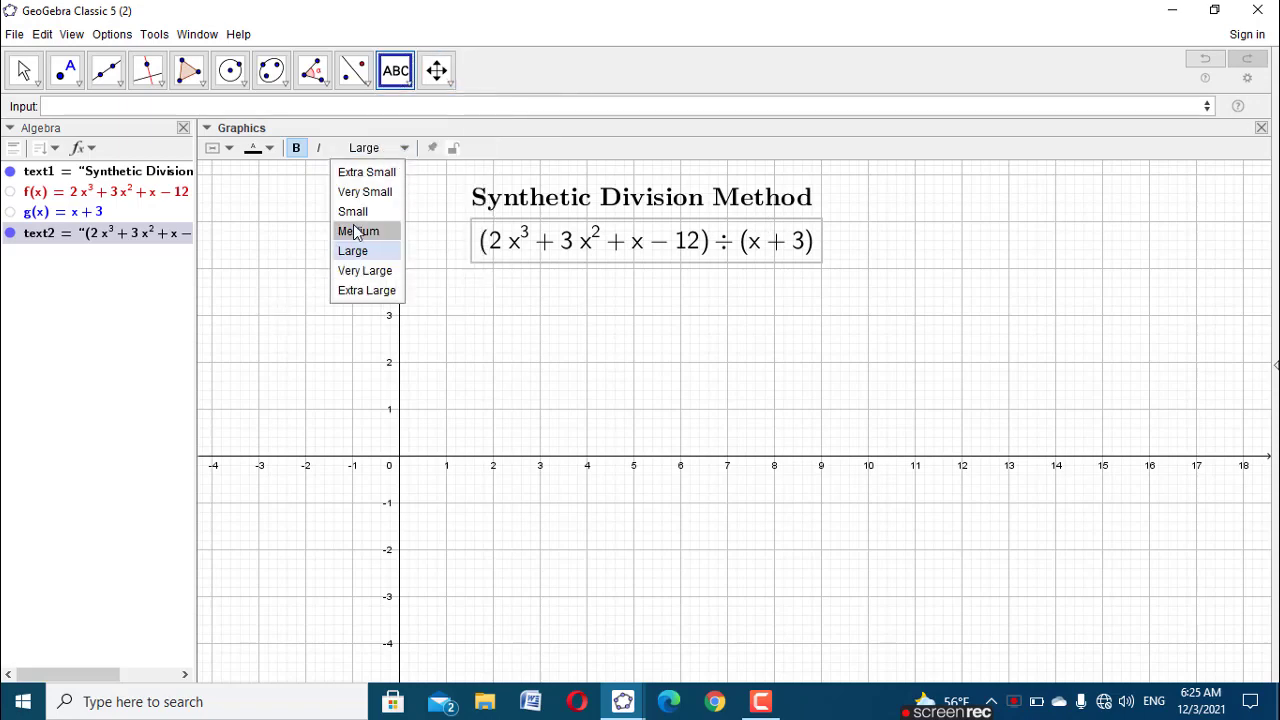
left_click(276, 250)
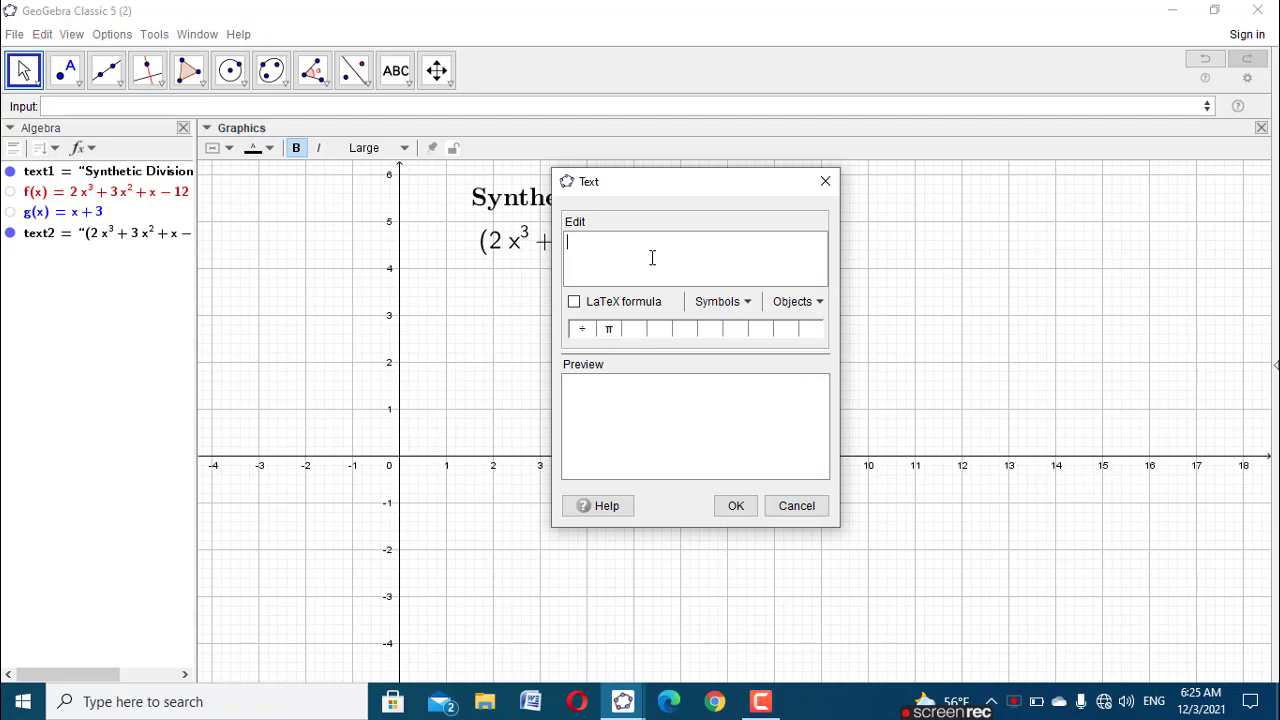
type("\\text{Soluto")
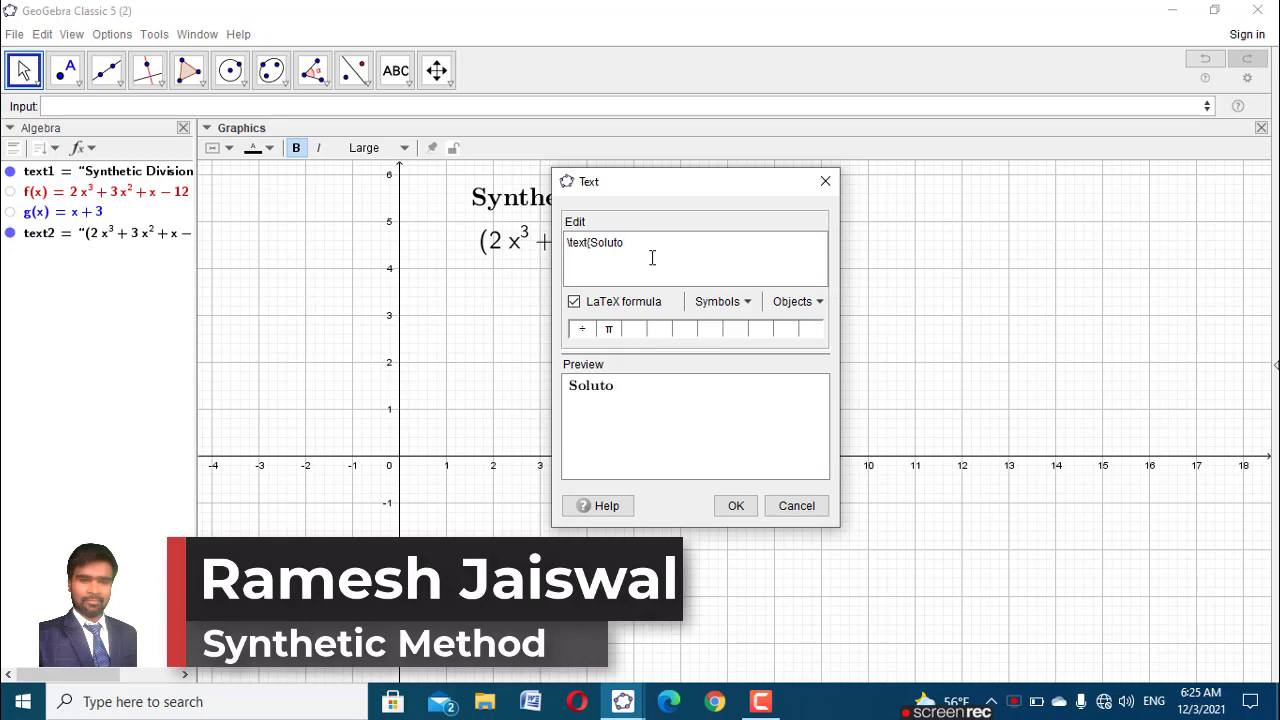
key("BackSpace")
type("ion")
left_click(735, 506)
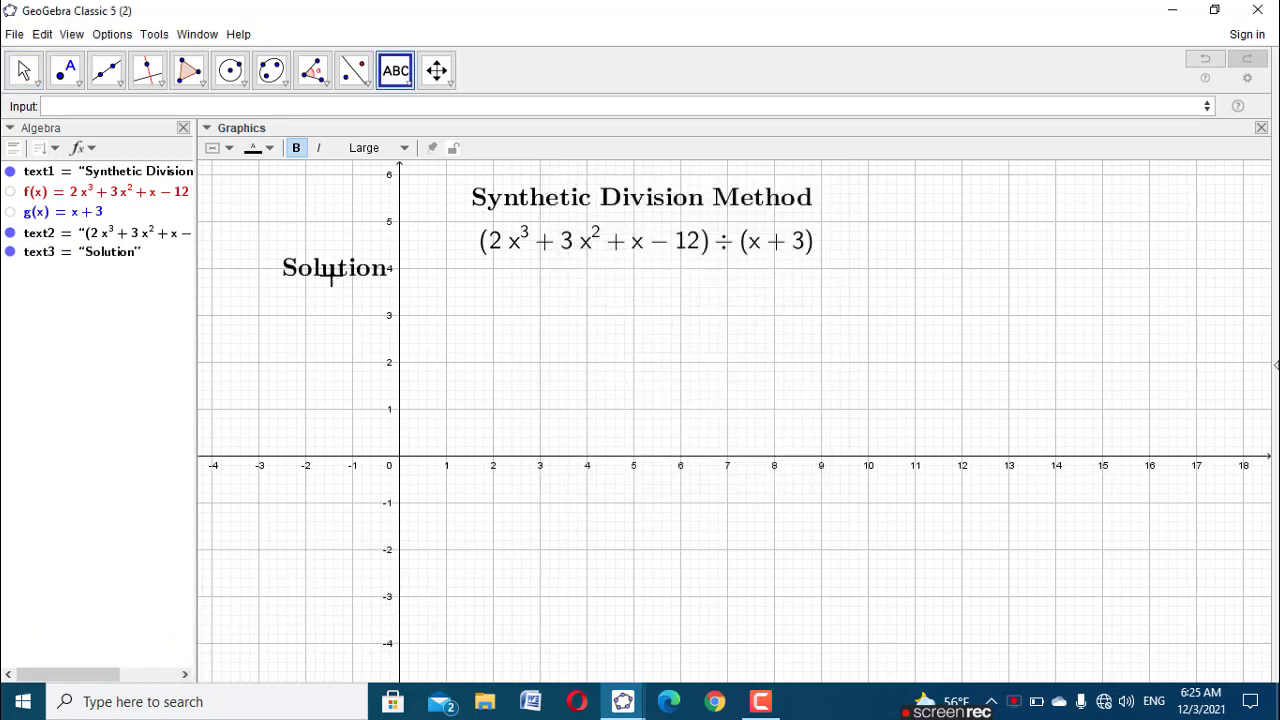
Step: Add a LaTeX text reading "Here," and place it directly under "Solution"
left_click(420, 354)
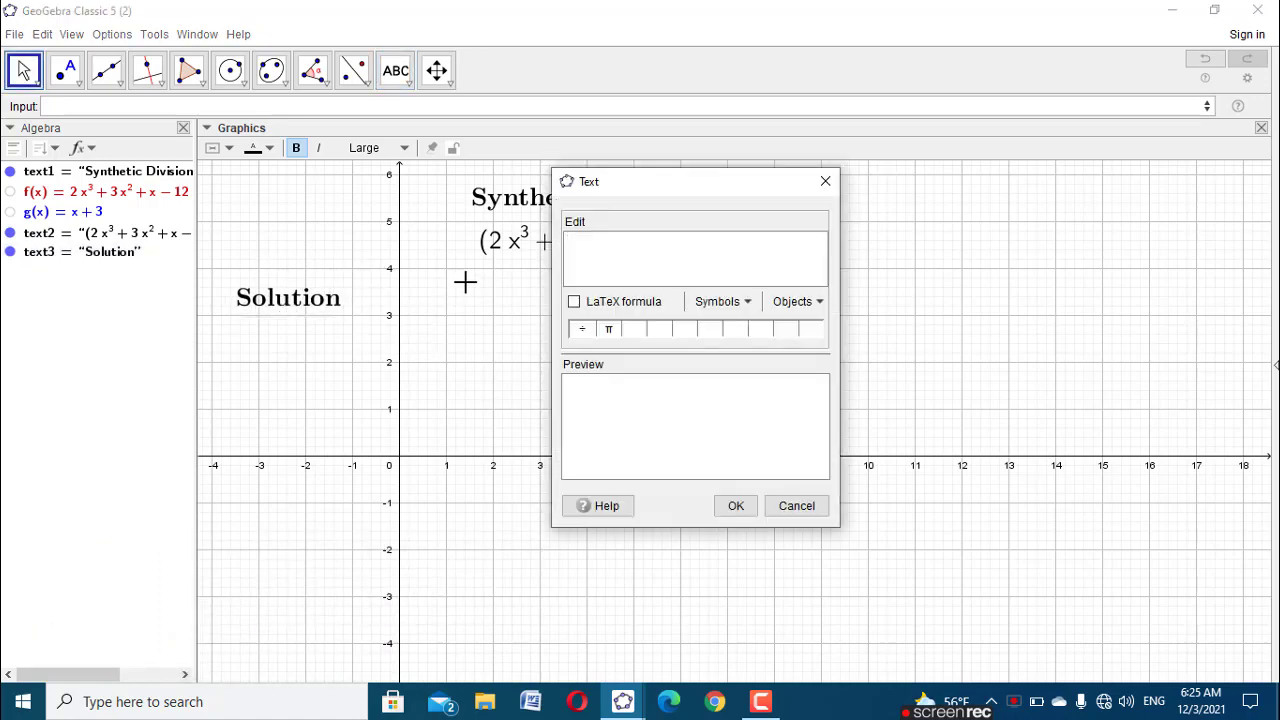
type("\\text{Here")
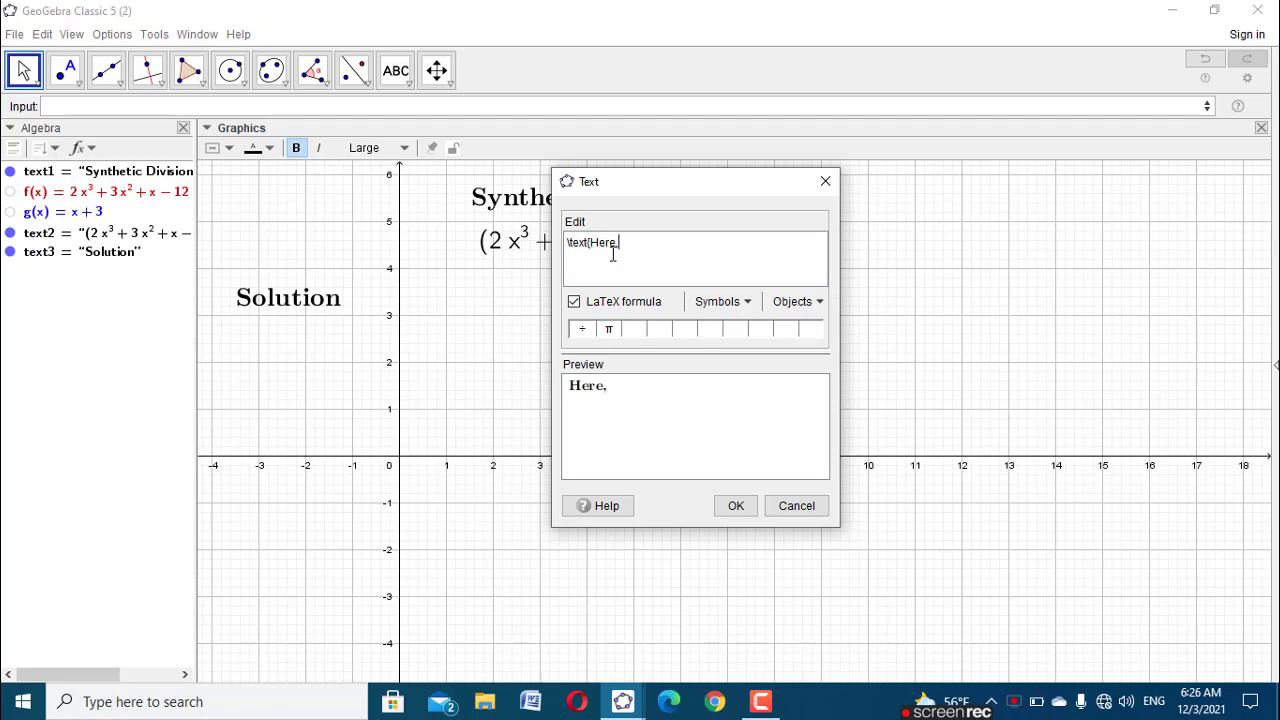
left_click(736, 505)
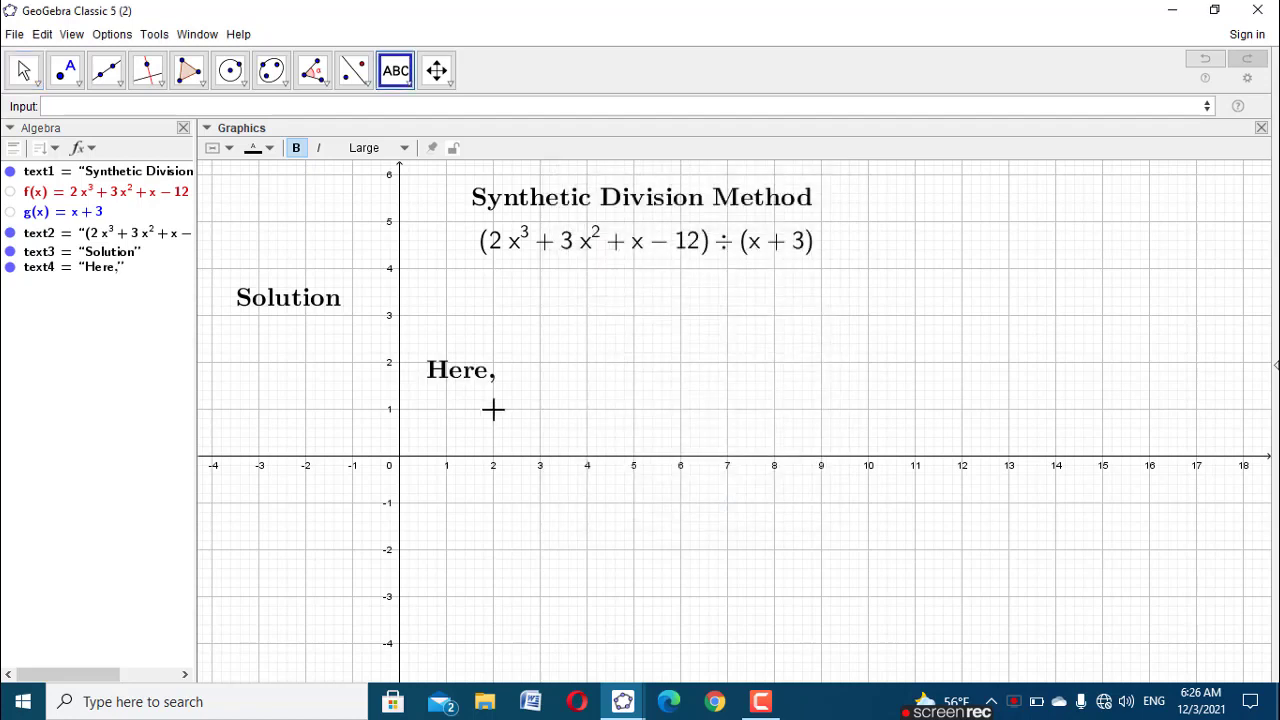
left_click_drag(455, 380, 262, 333)
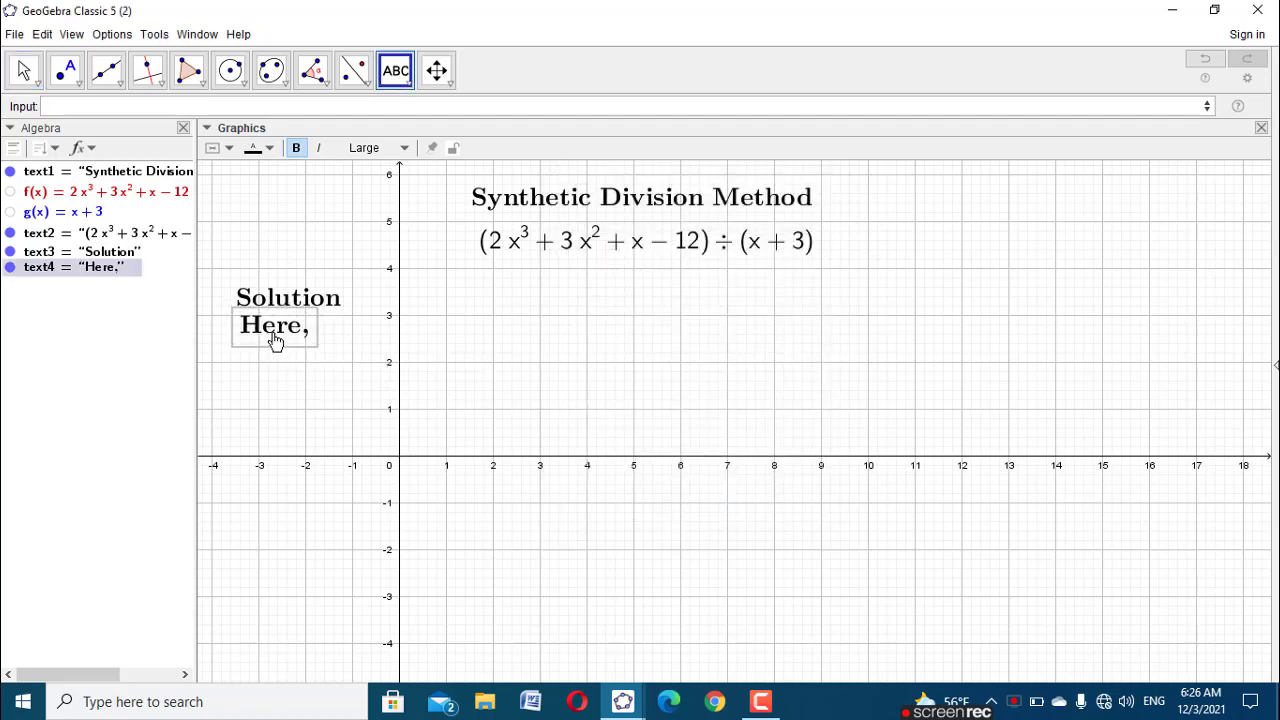
Step: Add a LaTeX text \text{f(x)} = linked to function f, and place it just below and right of "Here,"
left_click(447, 321)
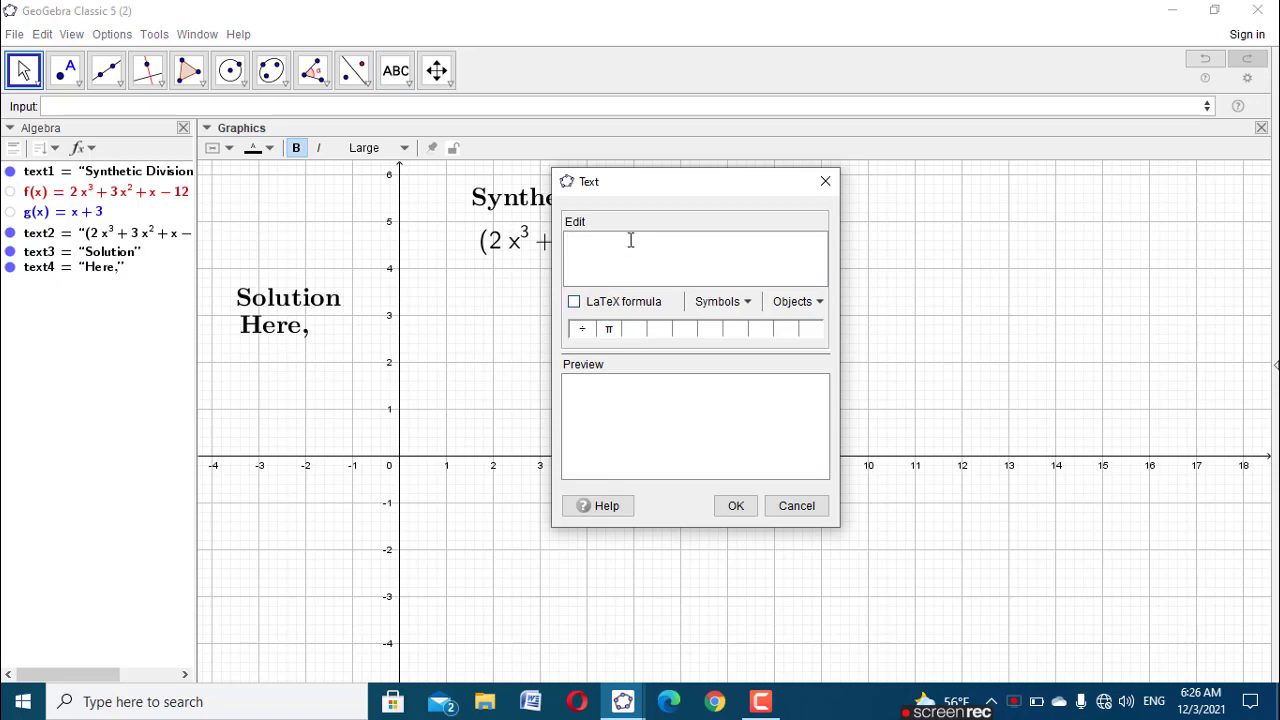
type("\\text{f(x)=")
left_click(88, 196)
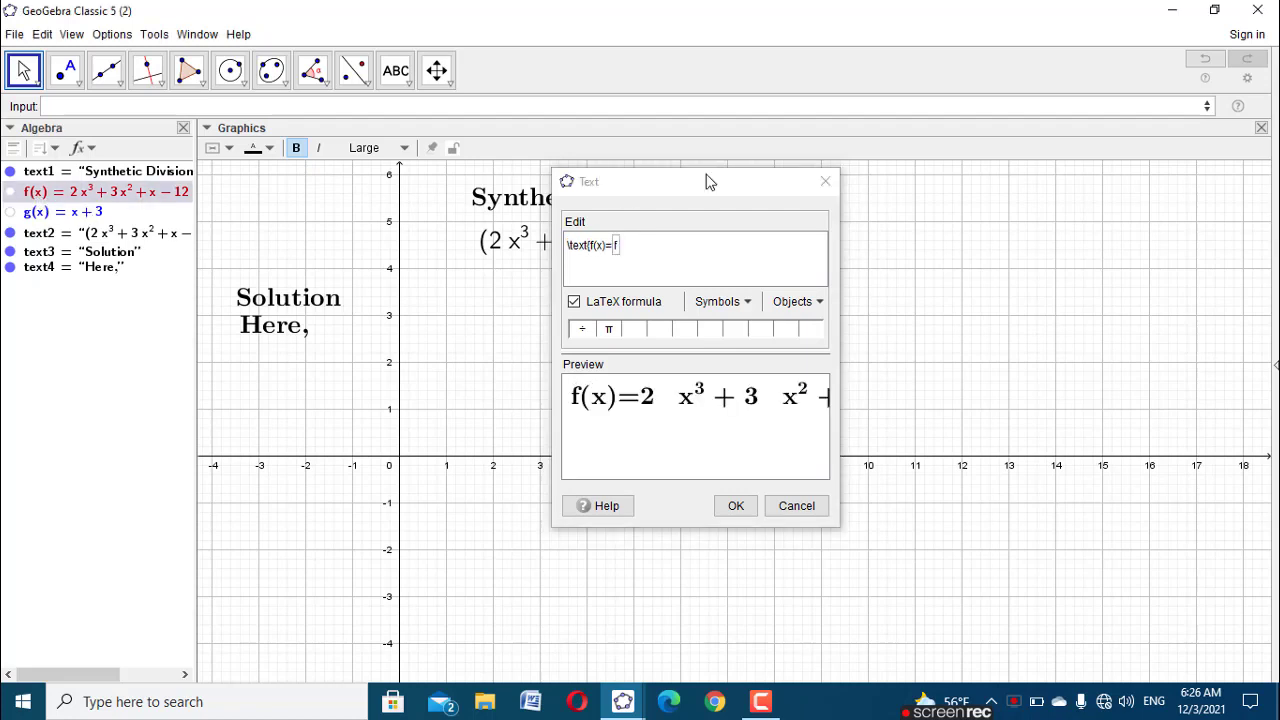
left_click(604, 244)
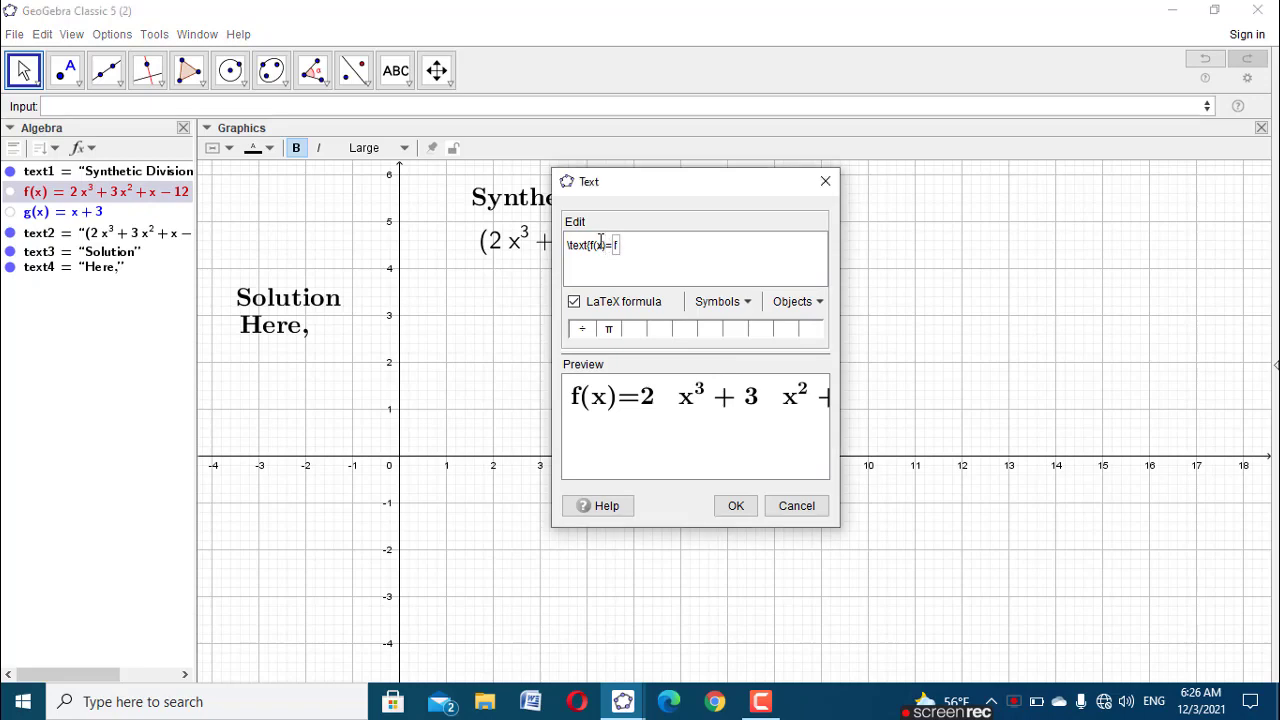
type("}")
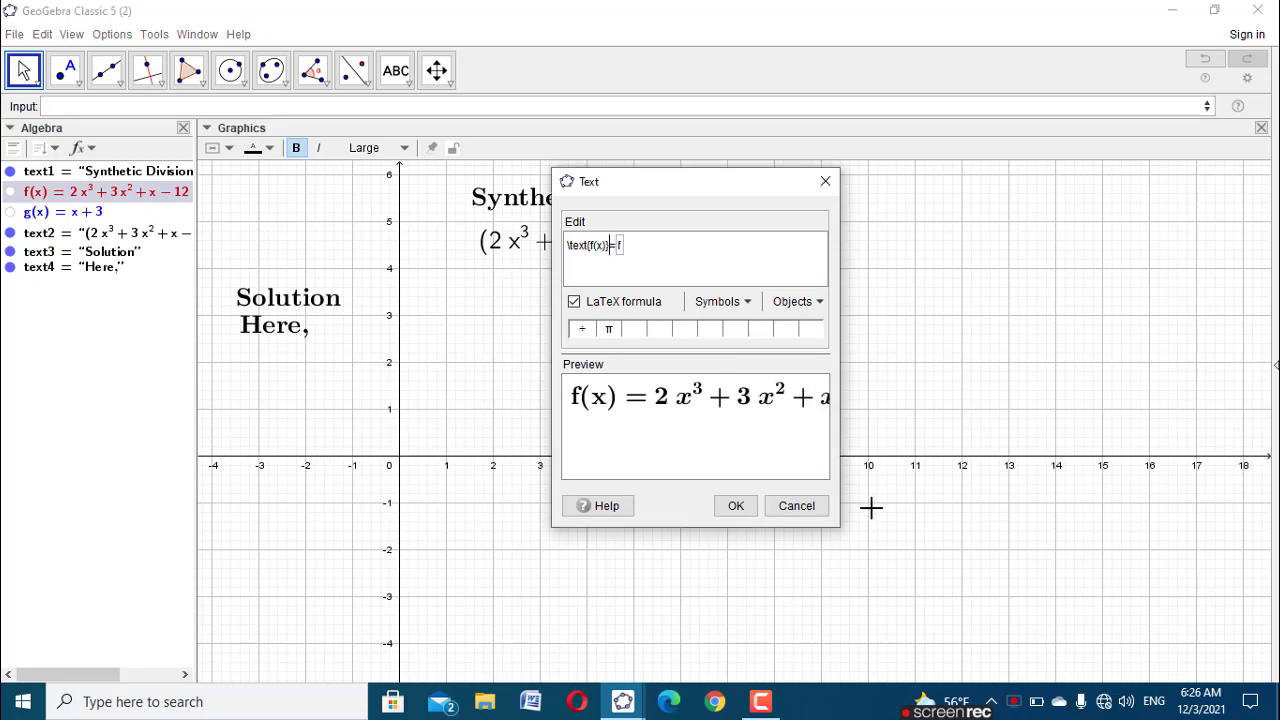
left_click(731, 510)
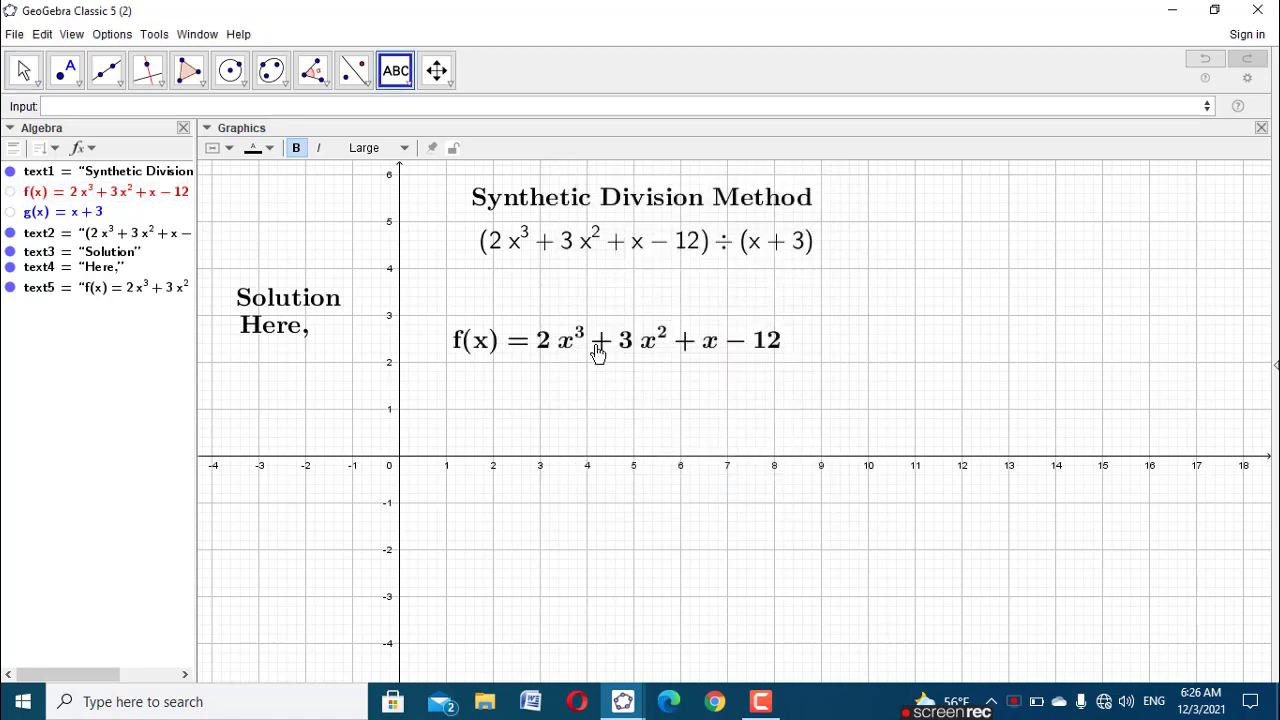
left_click_drag(597, 354, 467, 362)
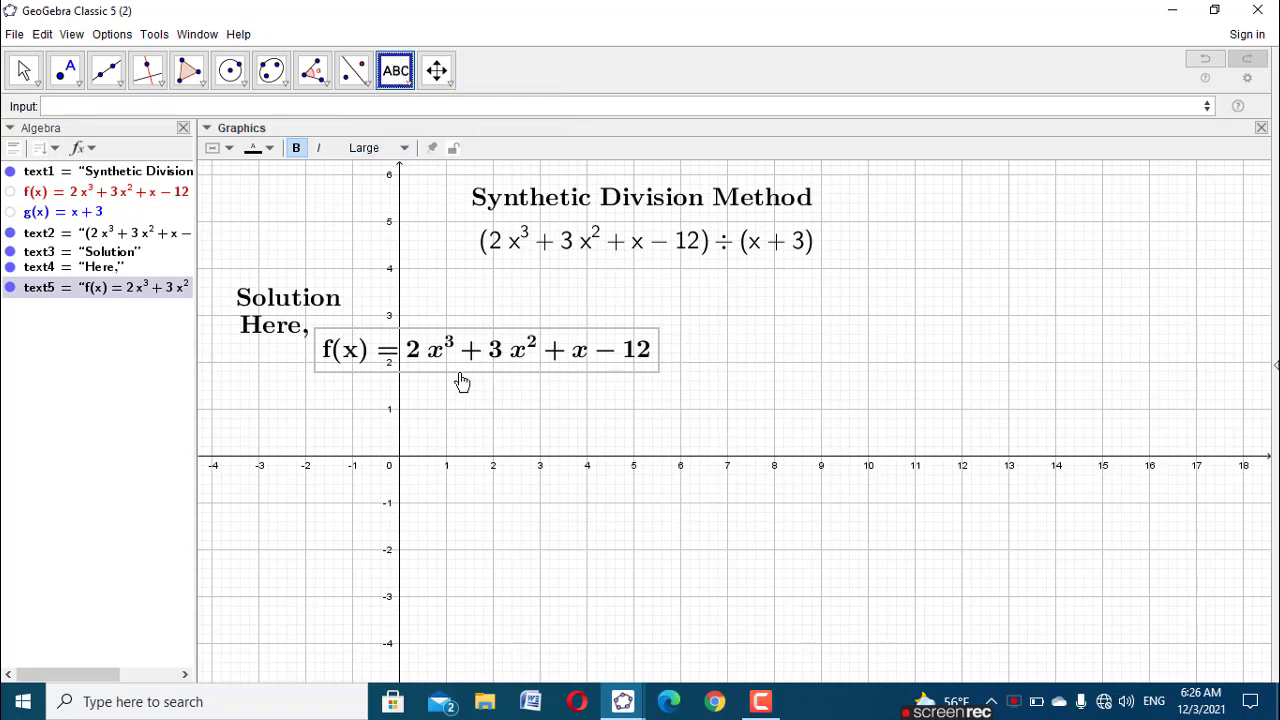
Step: Add a LaTeX text reading d(x)= linked to function g, and align it directly under the f(x) line
left_click(481, 408)
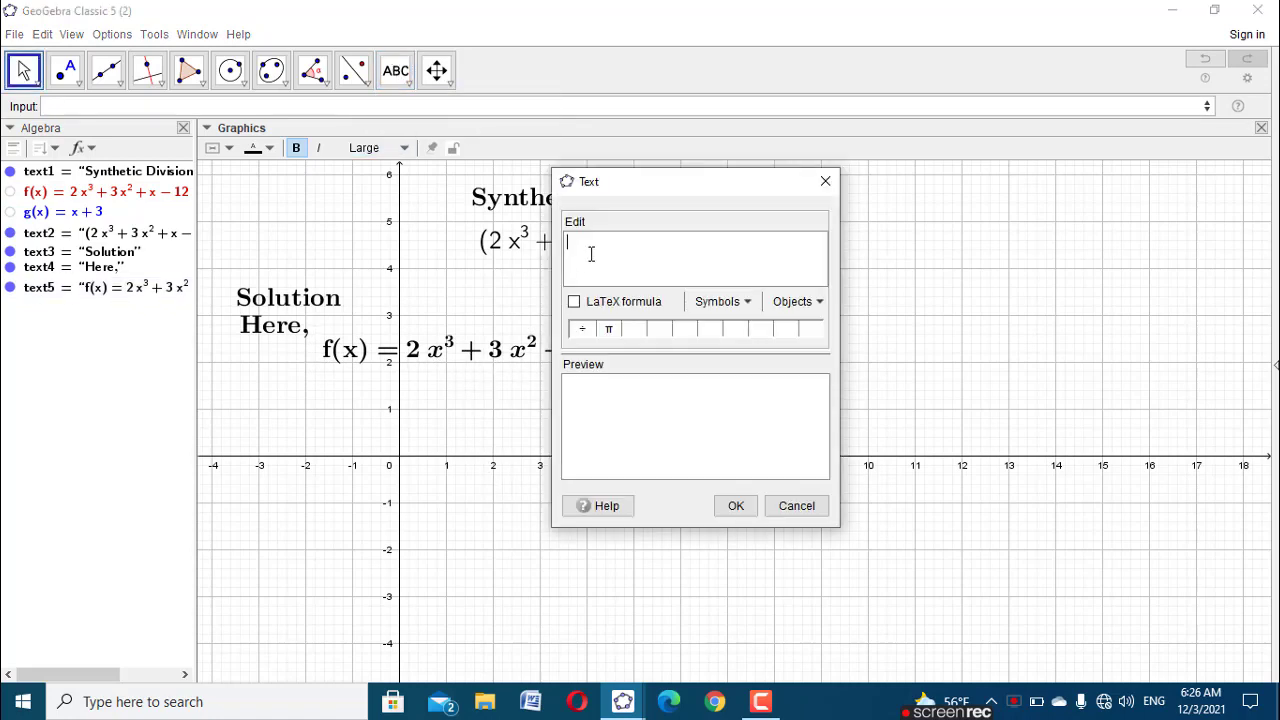
type("\\text{d(x)=")
left_click(97, 215)
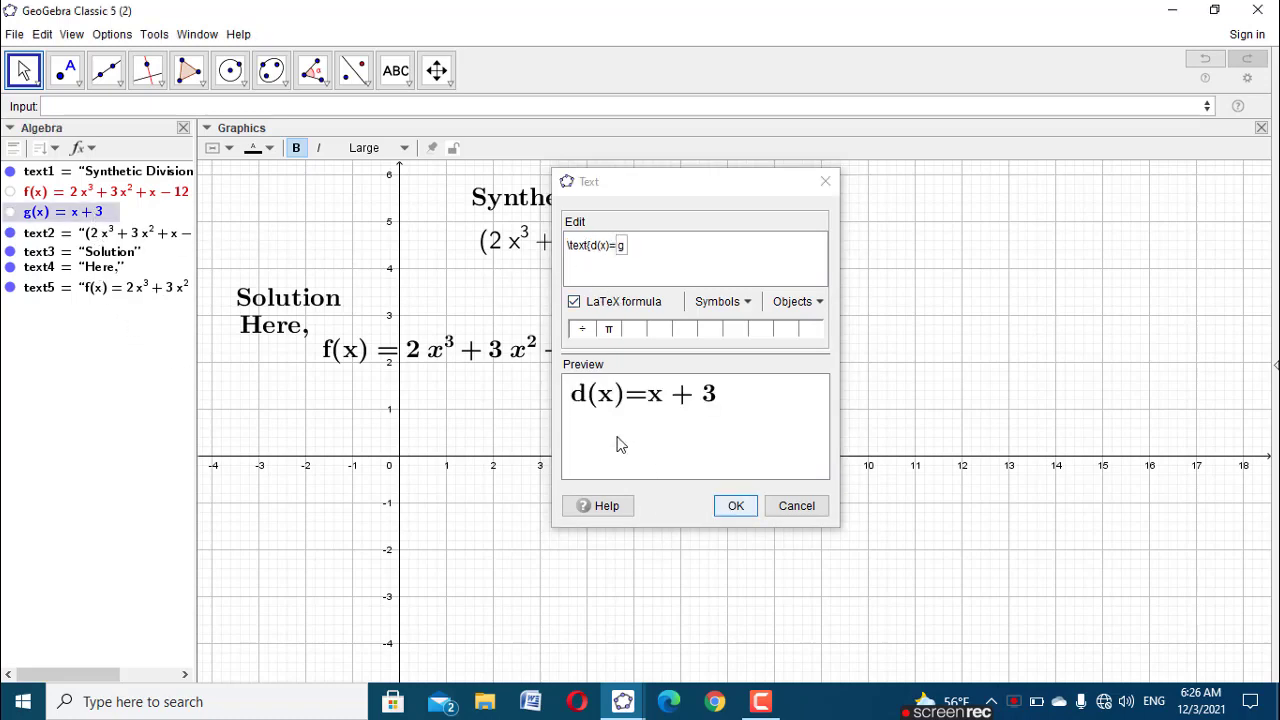
left_click(611, 244)
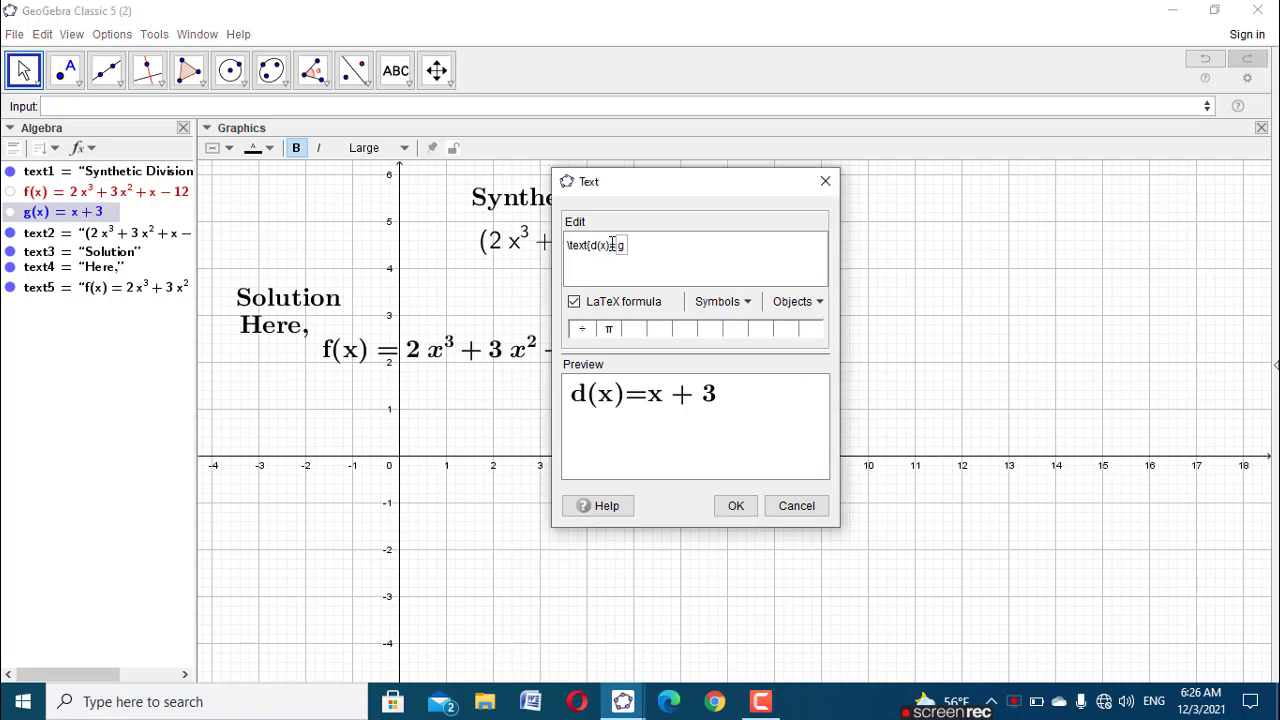
type("}")
left_click(737, 507)
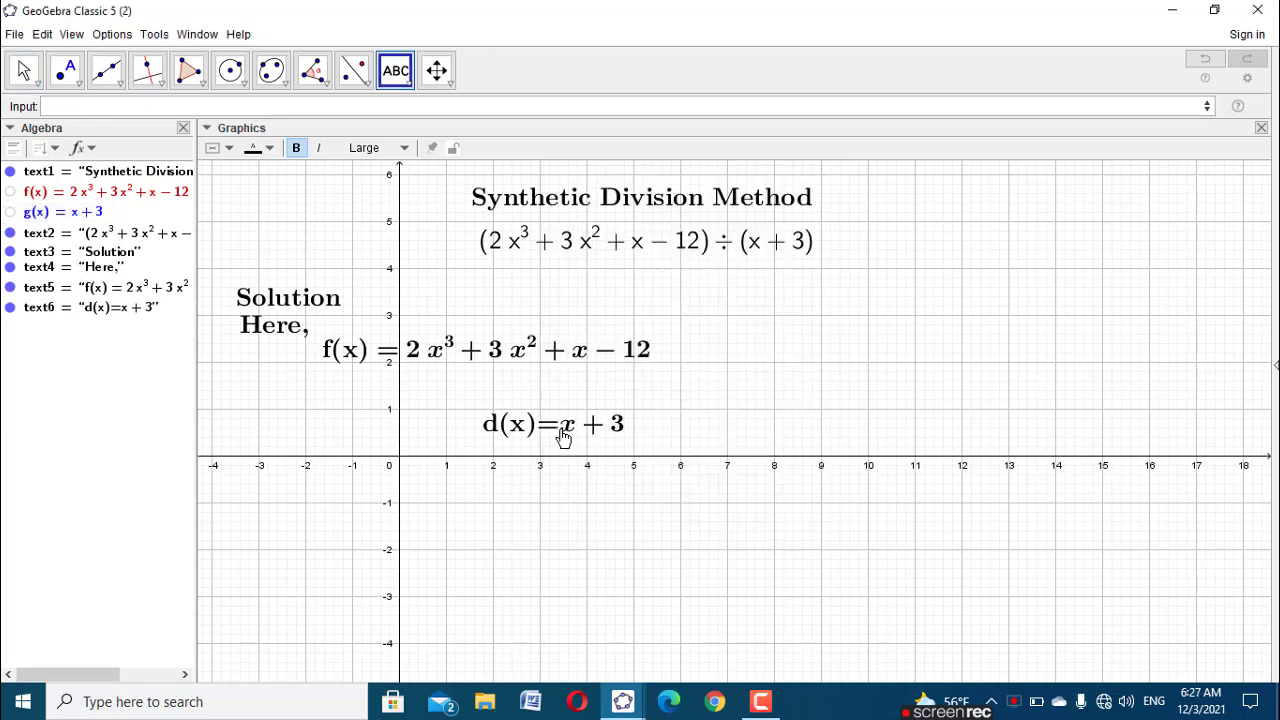
left_click_drag(441, 430, 397, 407)
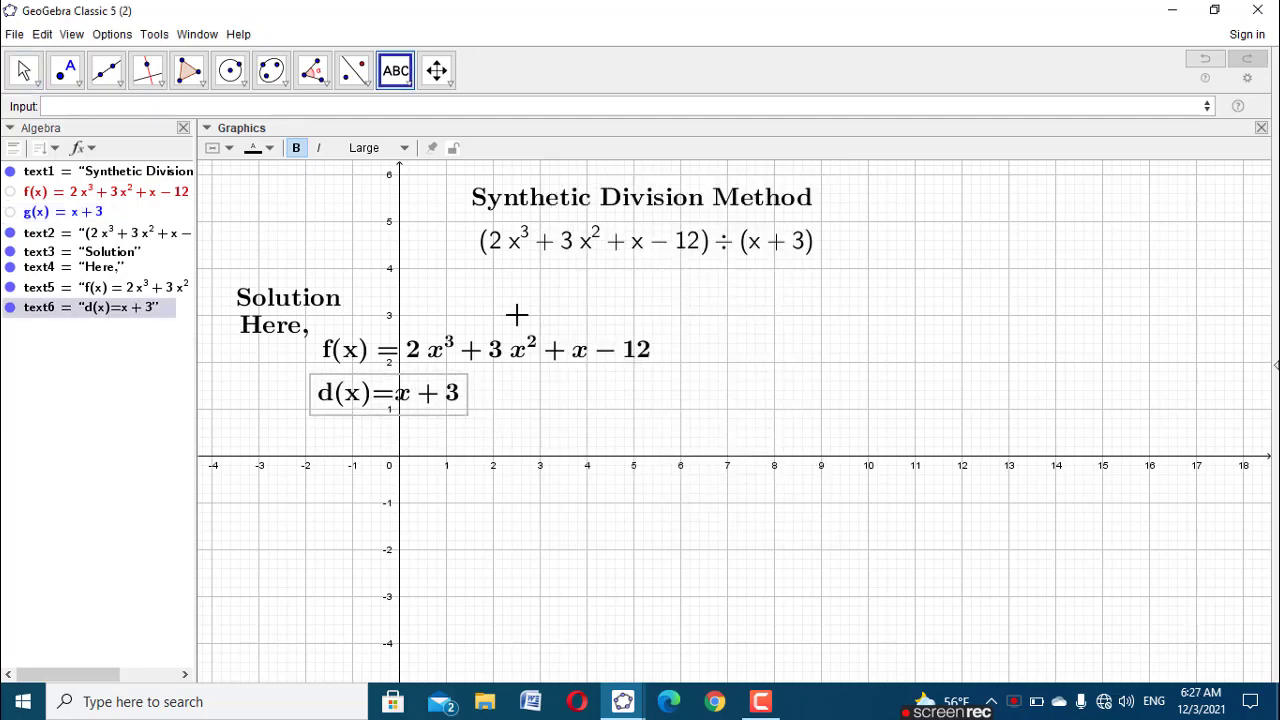
Step: Make the division expression text under the title bold
key("Escape")
left_click(527, 258)
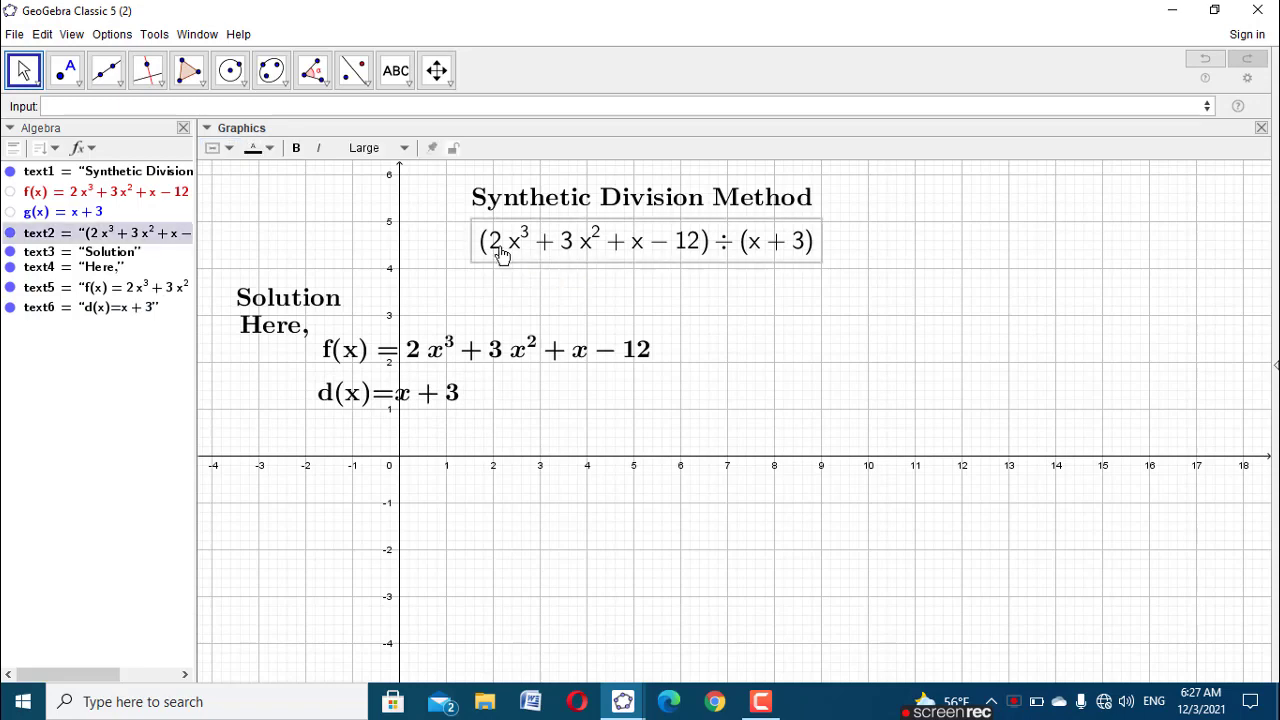
left_click(296, 147)
left_click(394, 208)
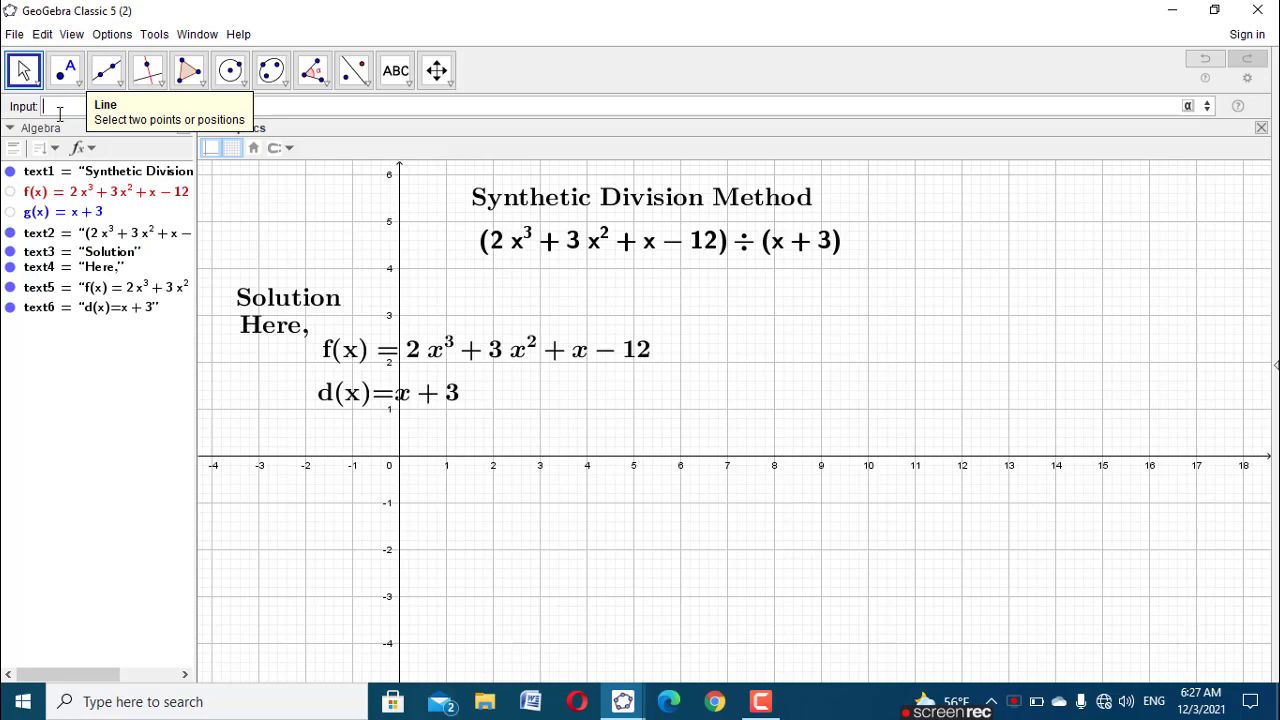
Step: Compute the root of the divisor as a list with the command Solutions(g)
type("ol")
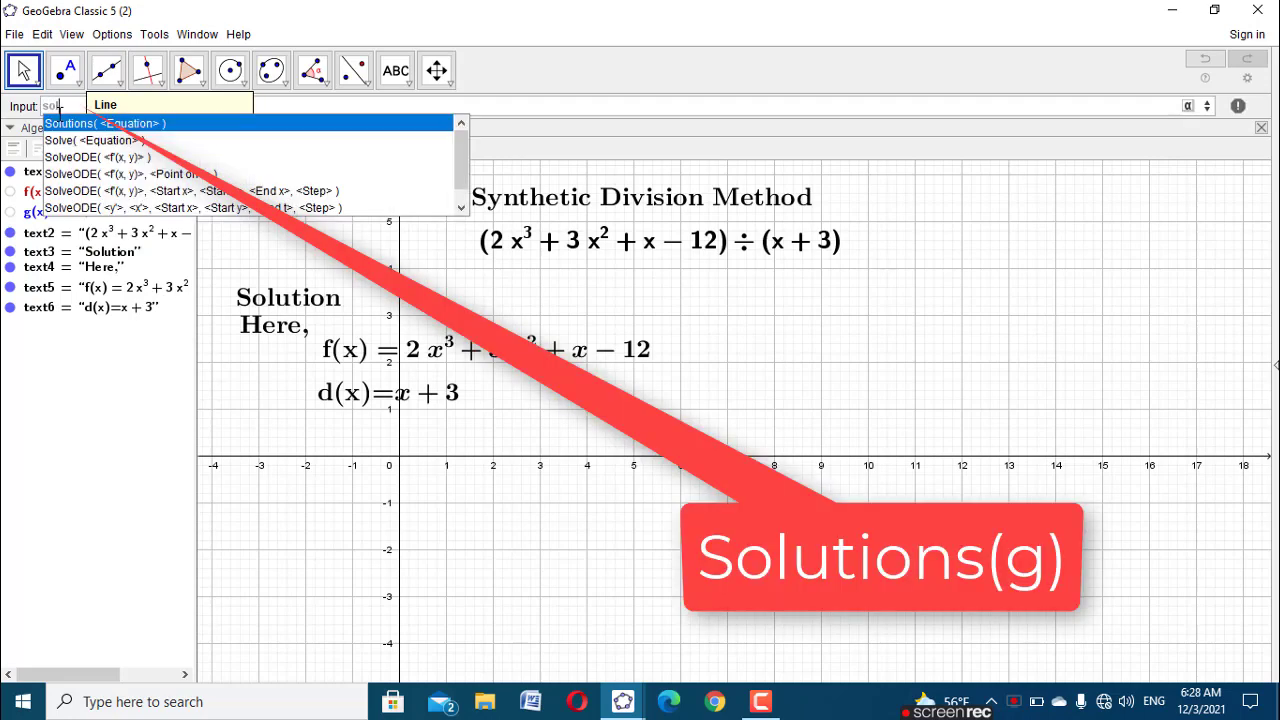
left_click(72, 124)
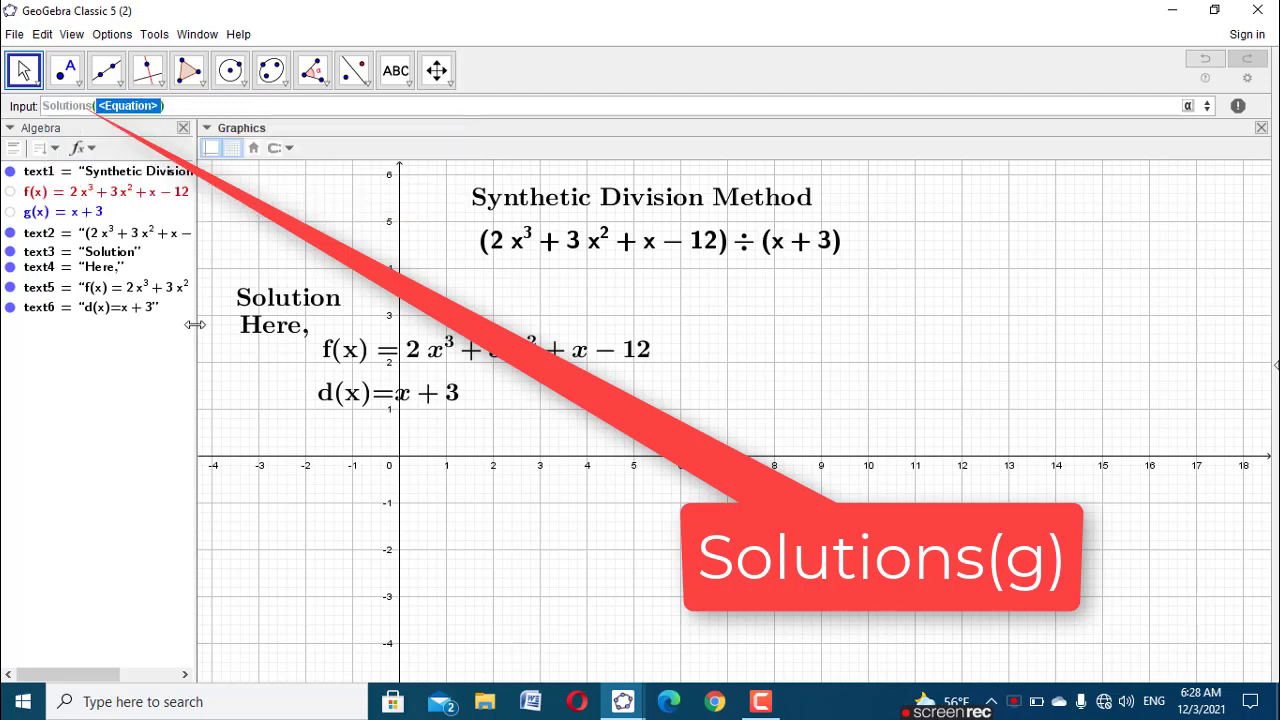
type("g")
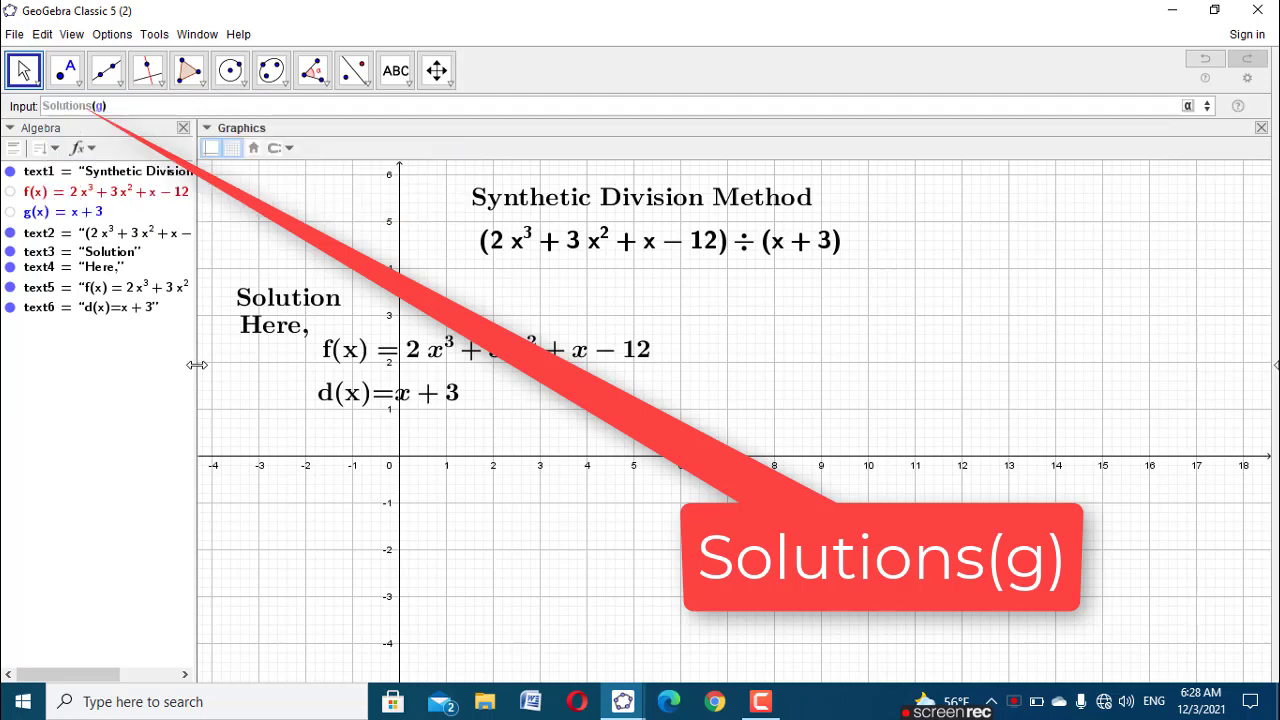
key("Return")
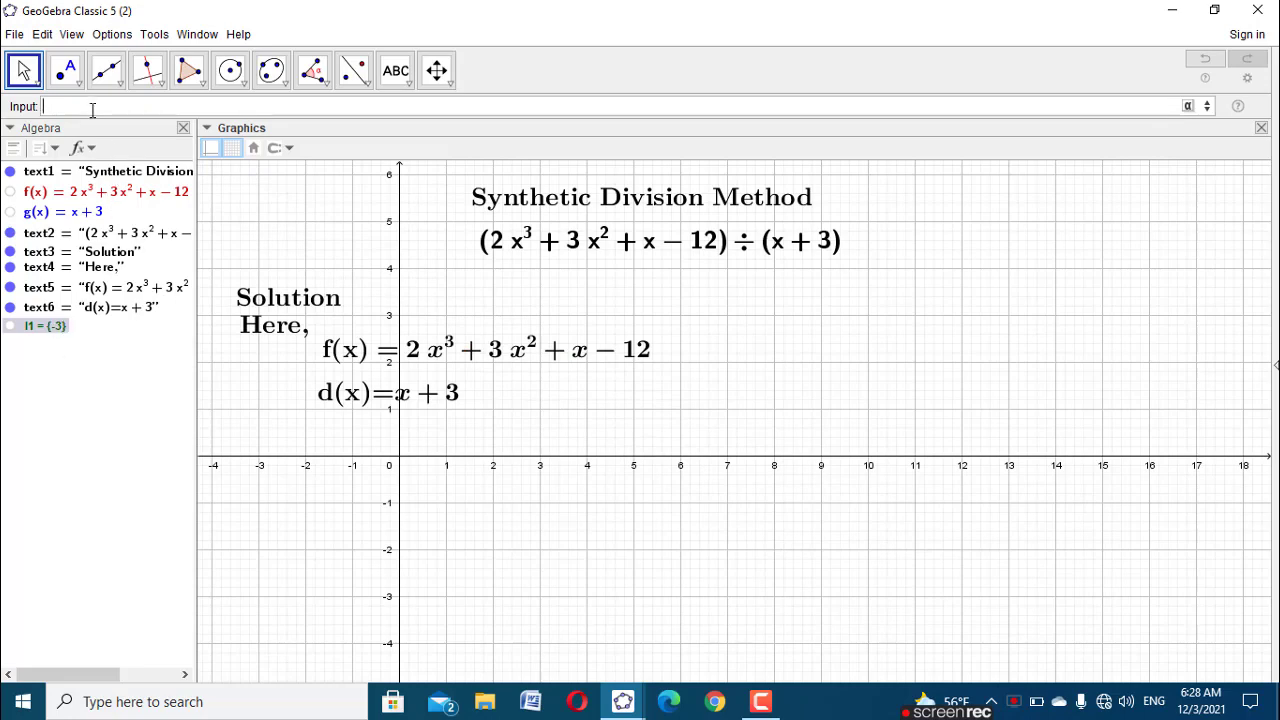
Step: Convert the root list to text with TableText(l1) and hide that text from the graphics view
type("table")
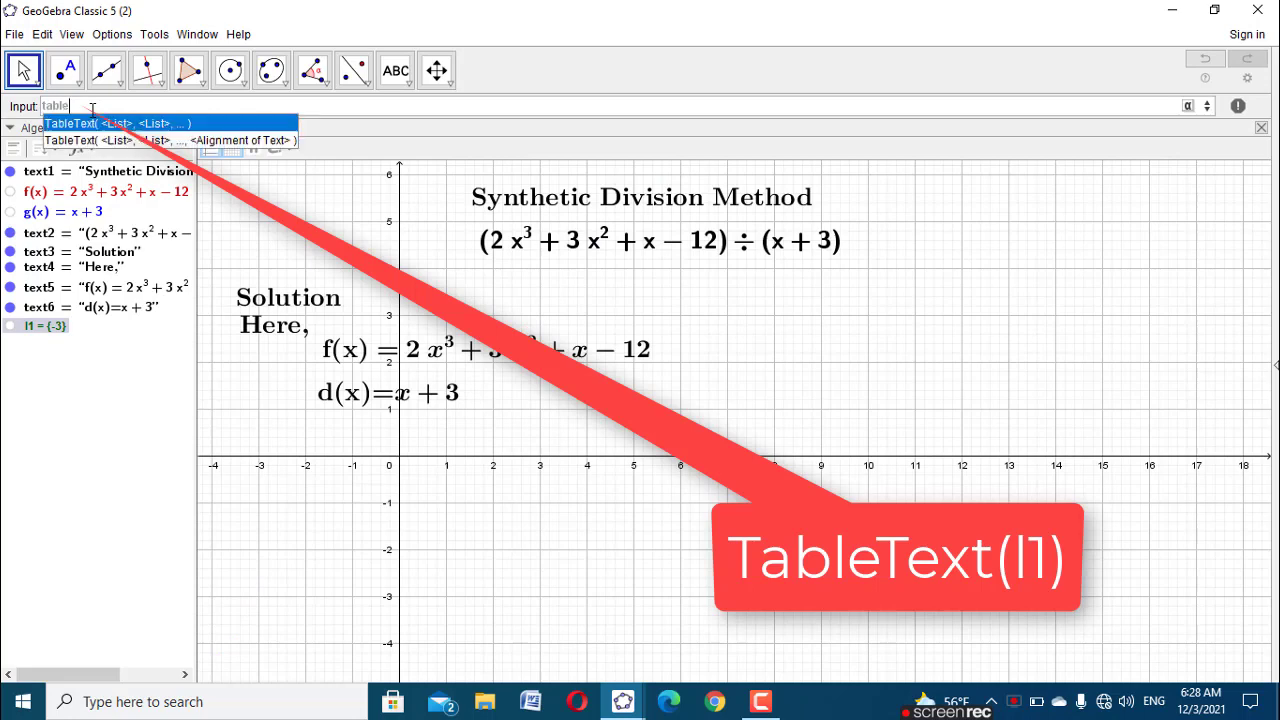
type("text")
key("Escape")
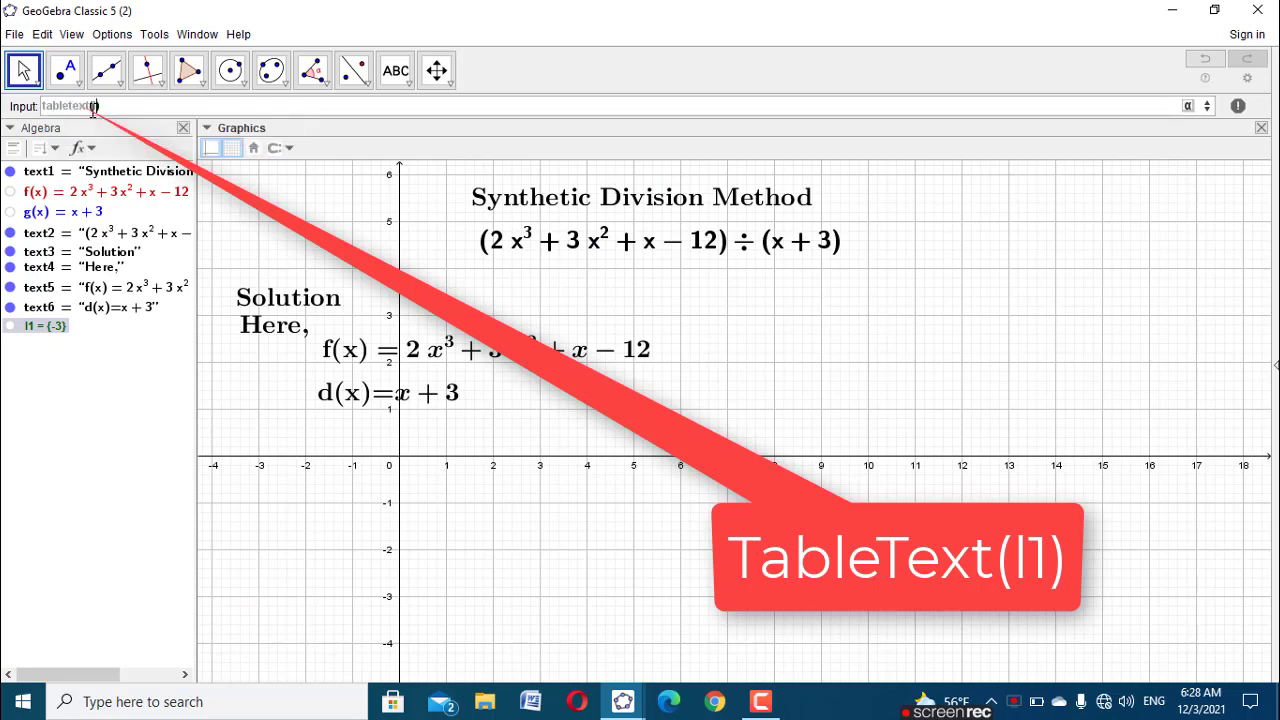
key("Return")
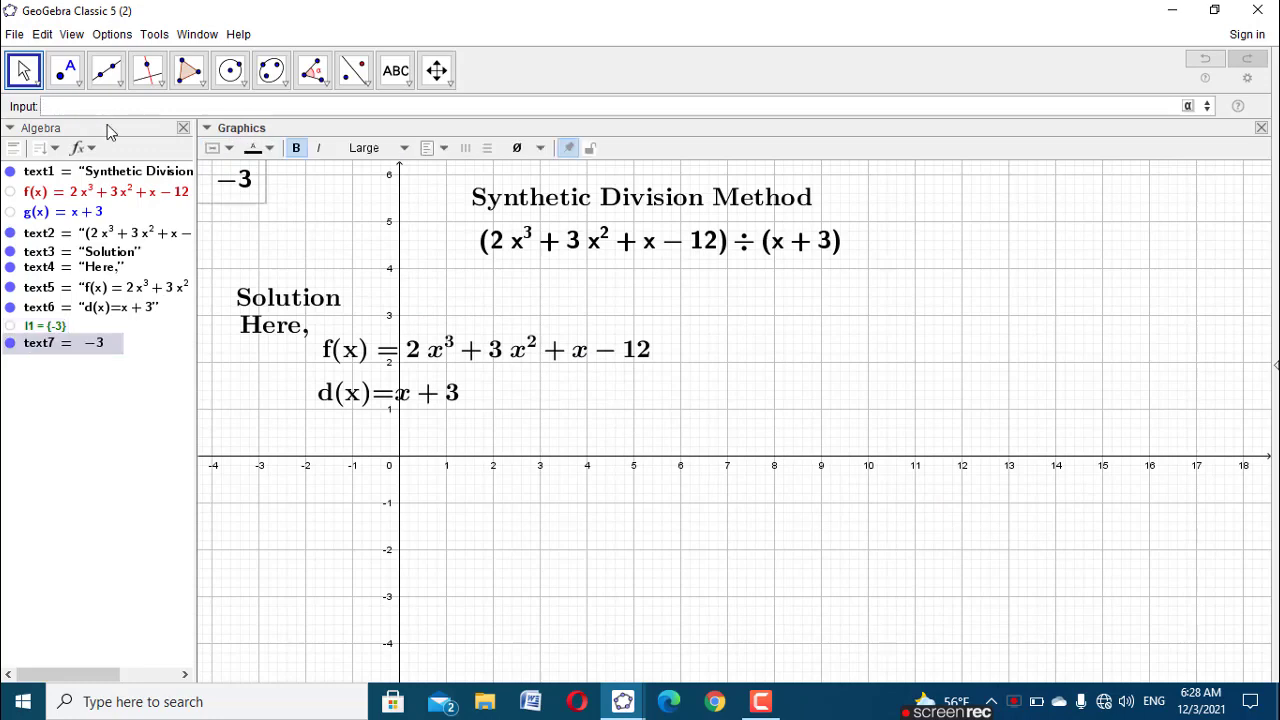
left_click(12, 344)
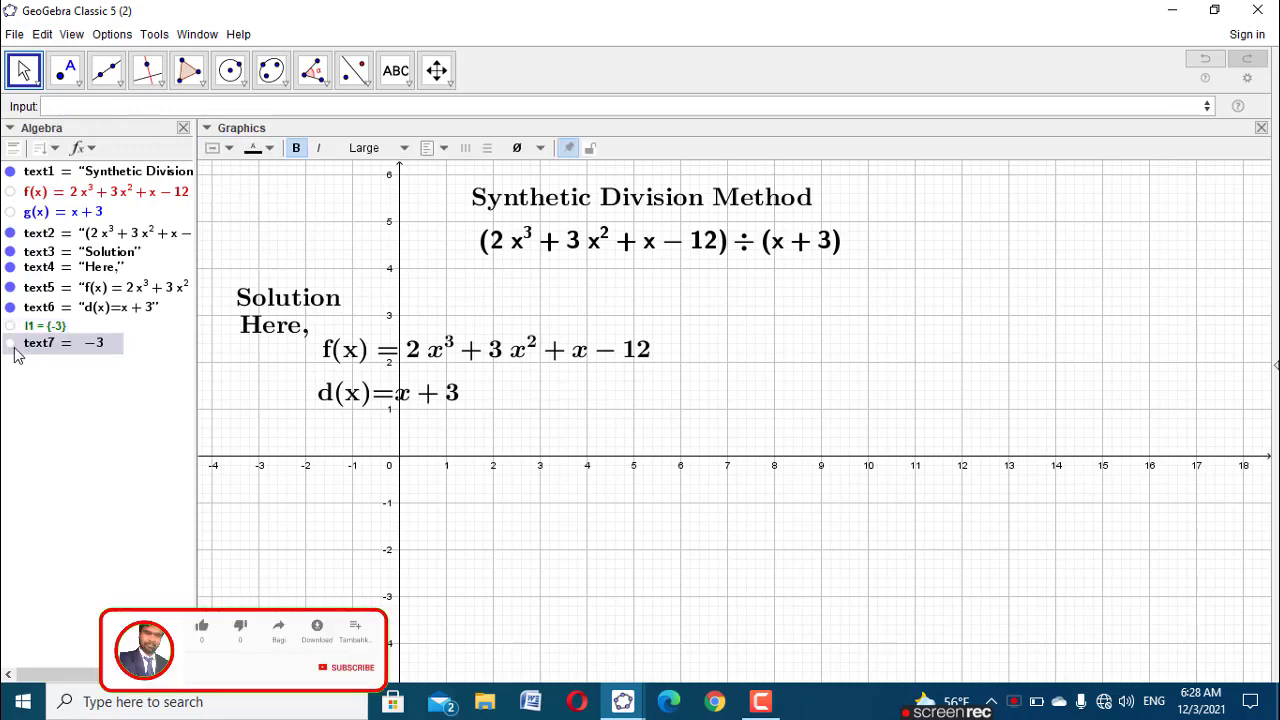
Step: Examine the wording of the finished solution in the synthetic method.ggb window, and return to the new worksheet
mouse_move(622, 701)
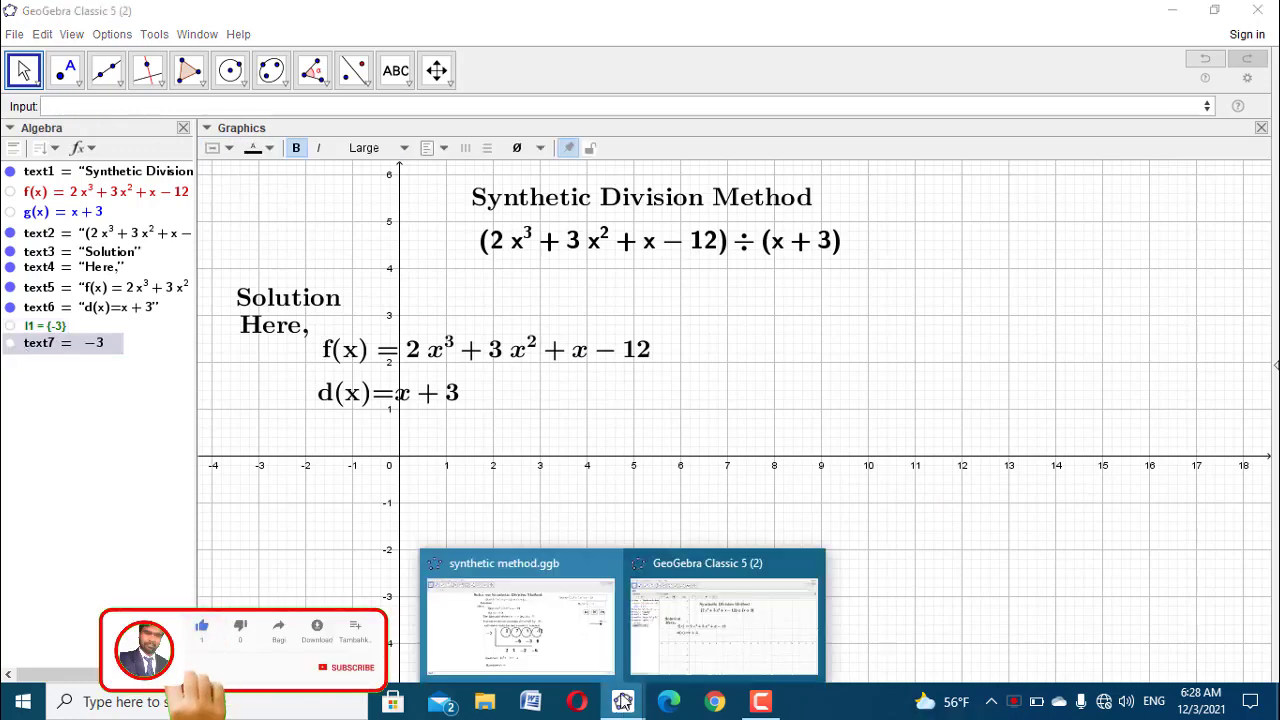
left_click(558, 630)
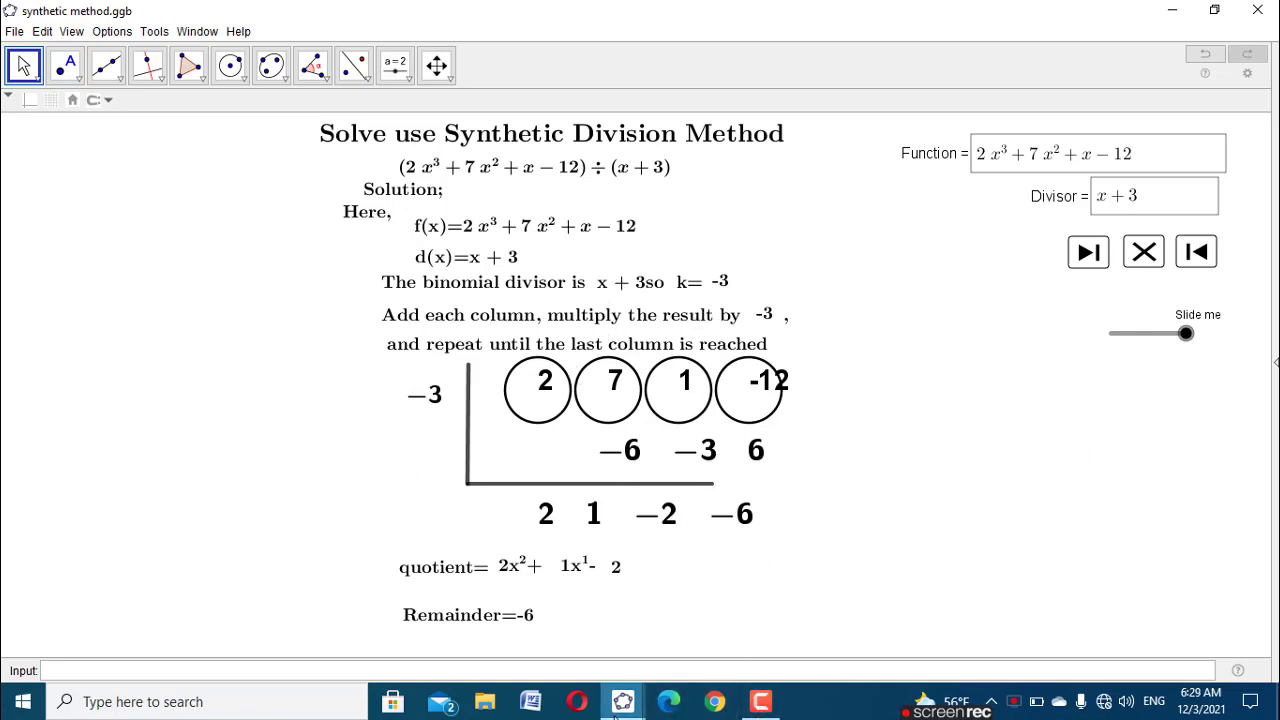
mouse_move(623, 700)
left_click(673, 629)
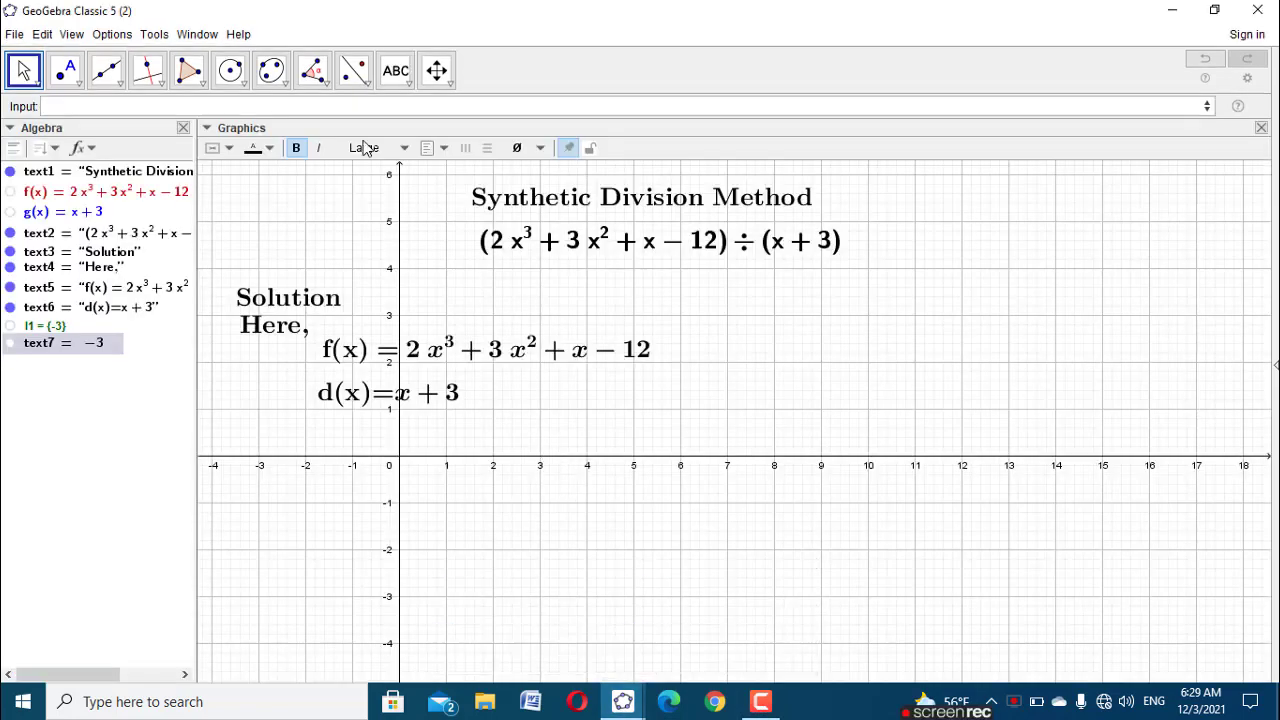
Step: Start a new LaTeX text reading "The binomial divisor is g so k=text7", with g and text7 inserted as linked objects
left_click(405, 85)
left_click(420, 146)
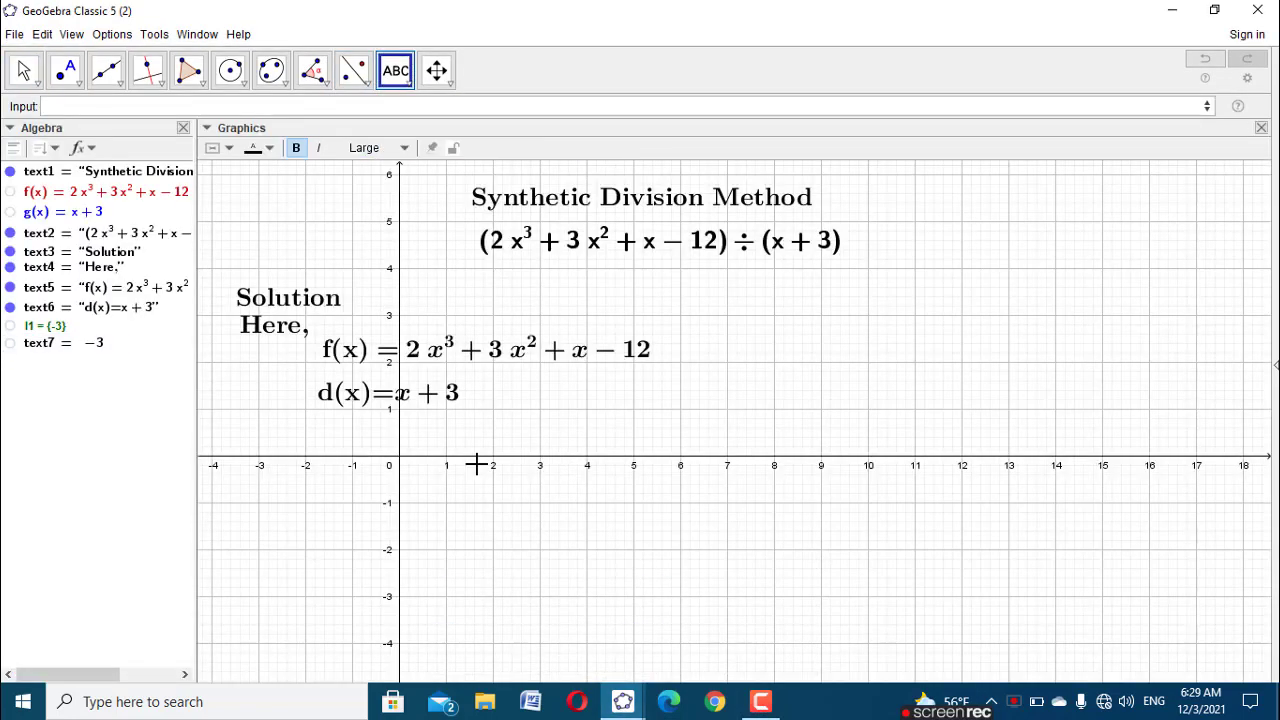
left_click(623, 370)
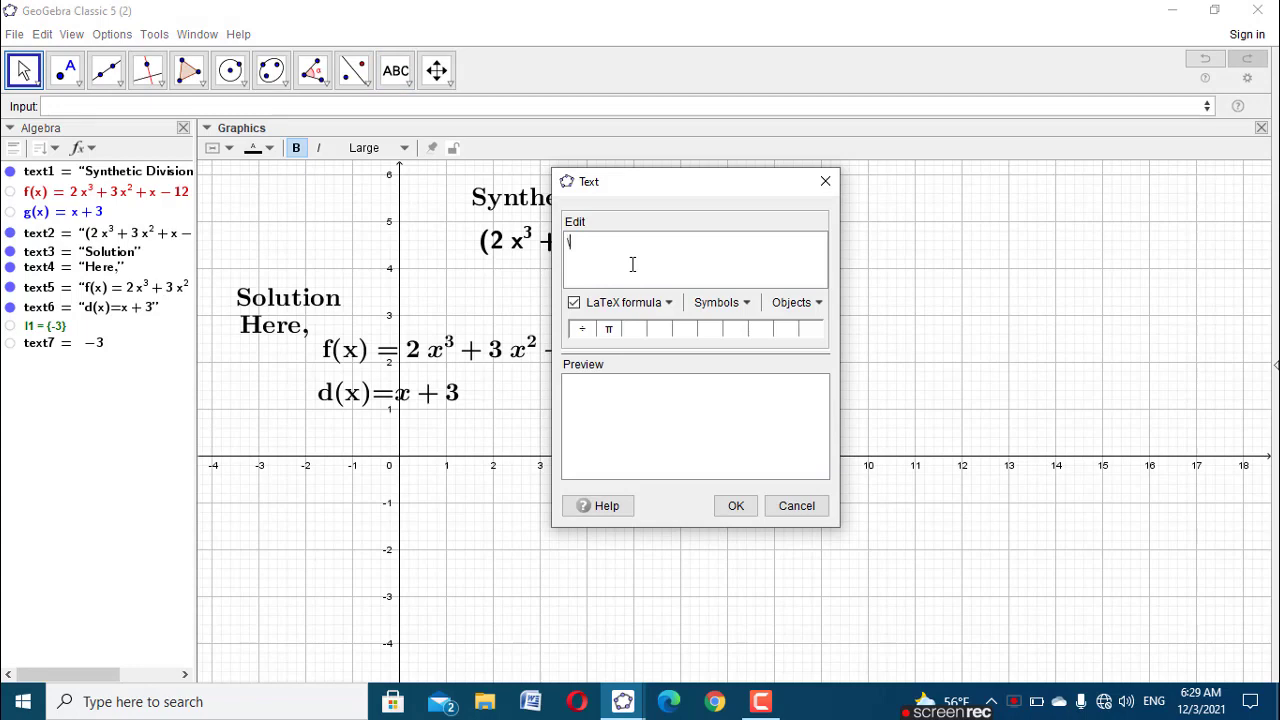
type("\\text{The binomial divisor is")
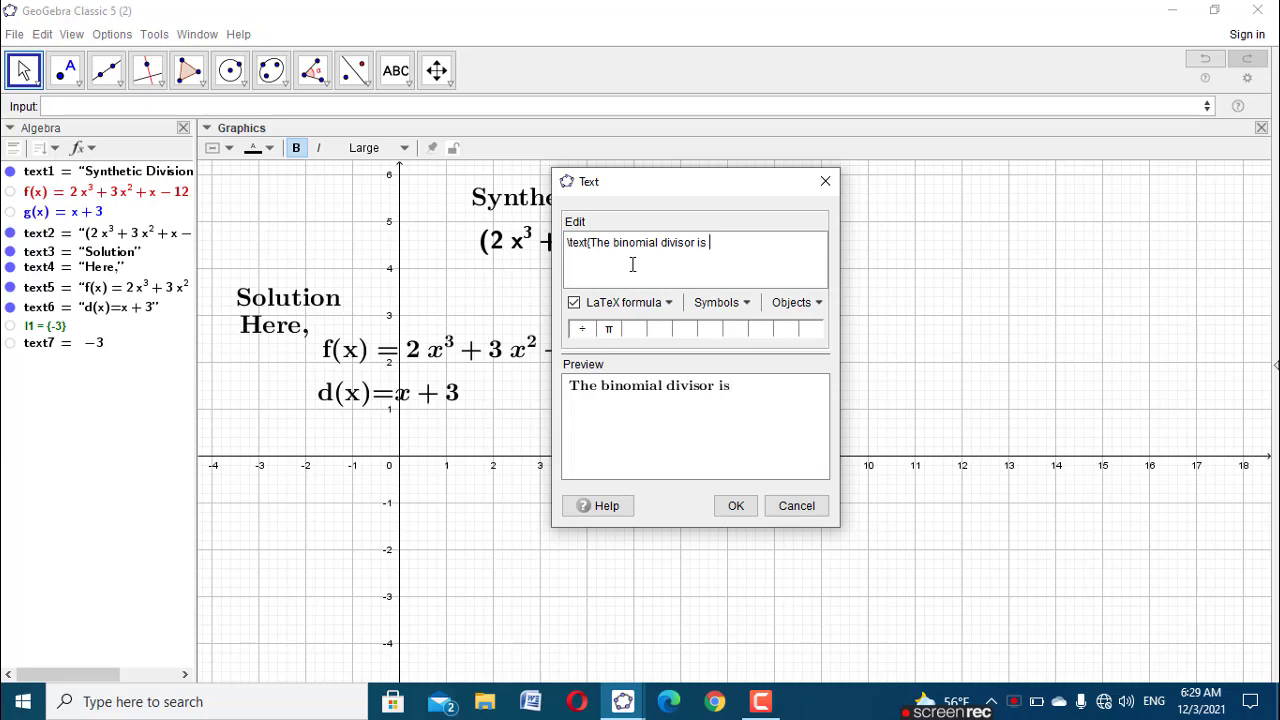
left_click(85, 213)
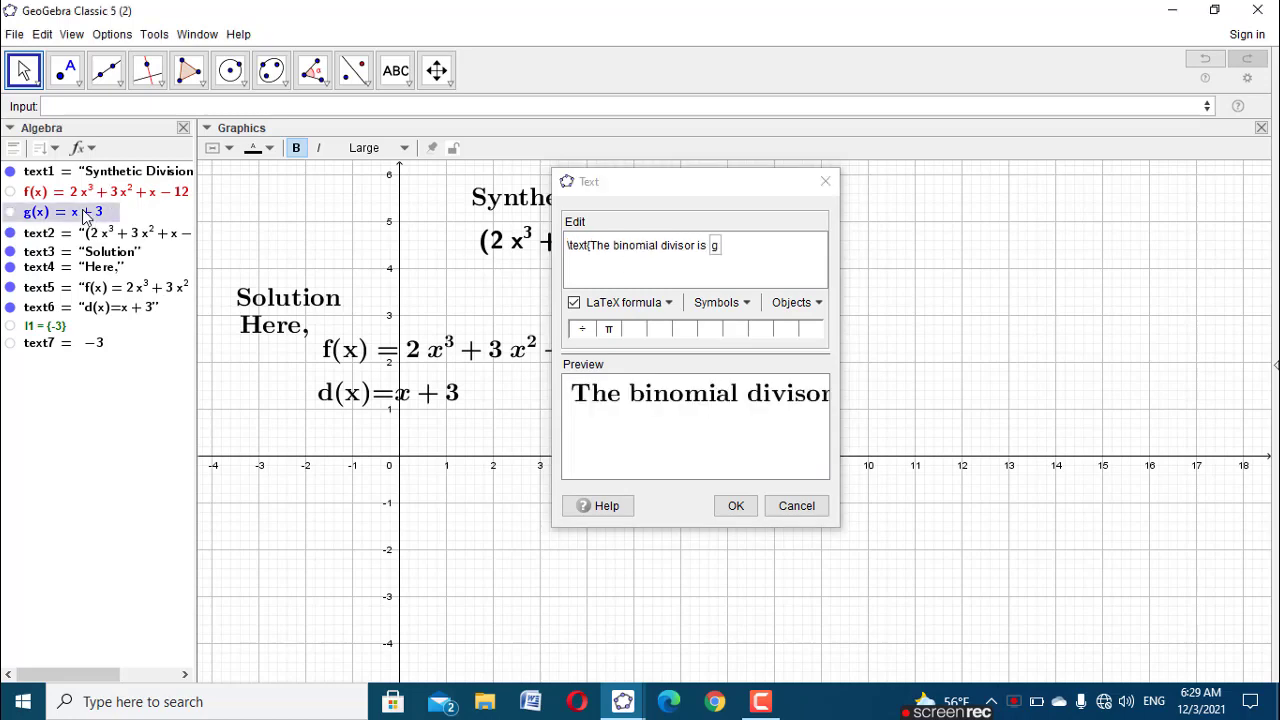
left_click(730, 249)
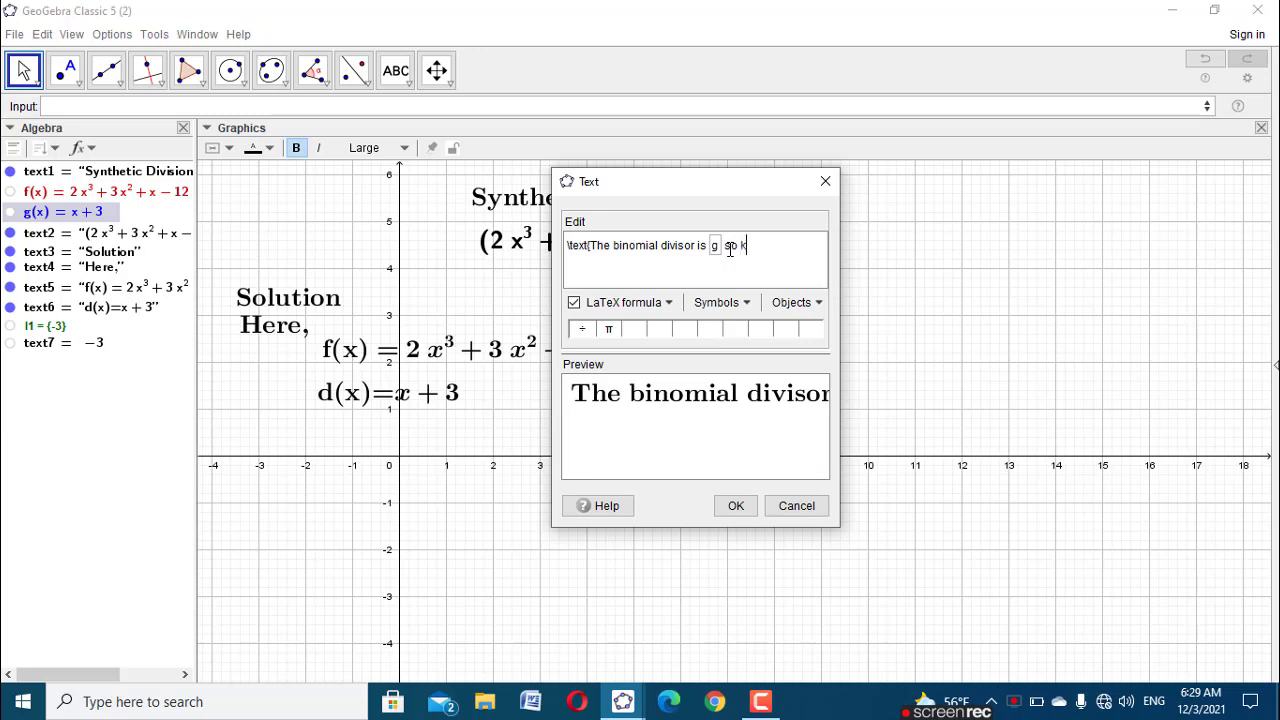
left_click(66, 343)
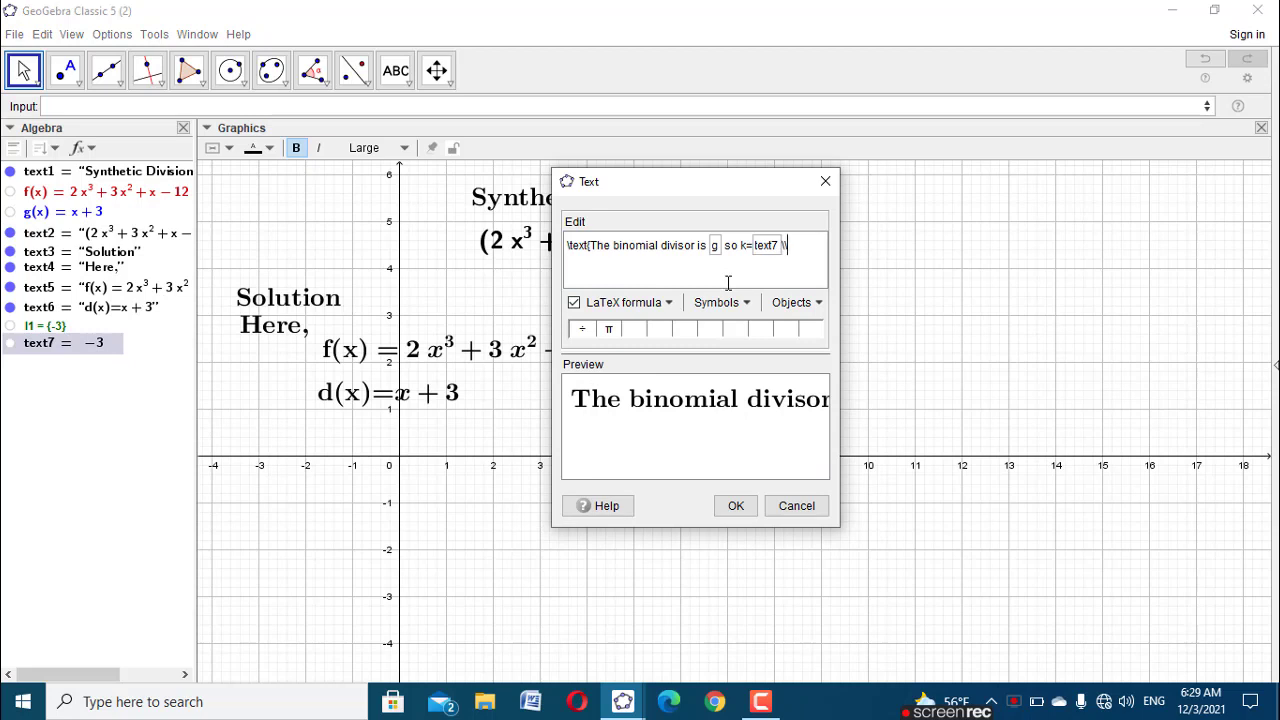
Step: Add a second line to the LaTeX text reading "Add each column ,multiply the result by" followed by the linked object text7
type("\\\\Ass")
key("BackSpace")
type("dd each")
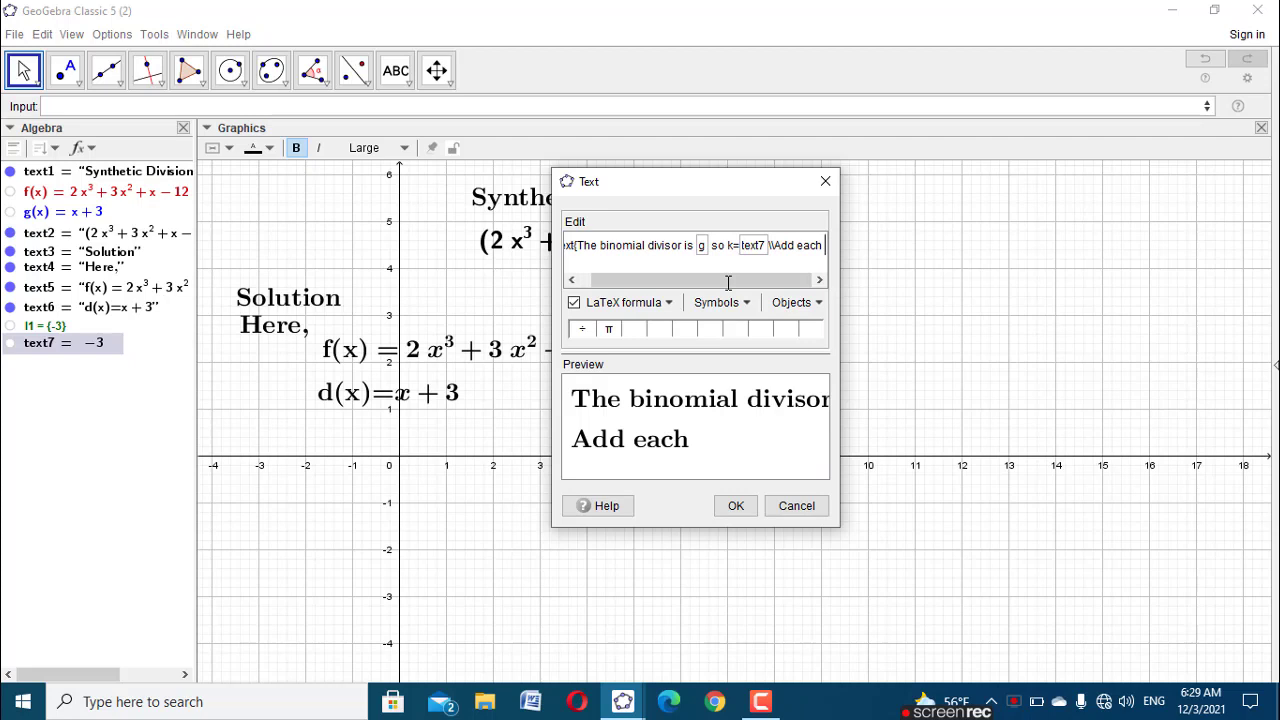
type(" colum")
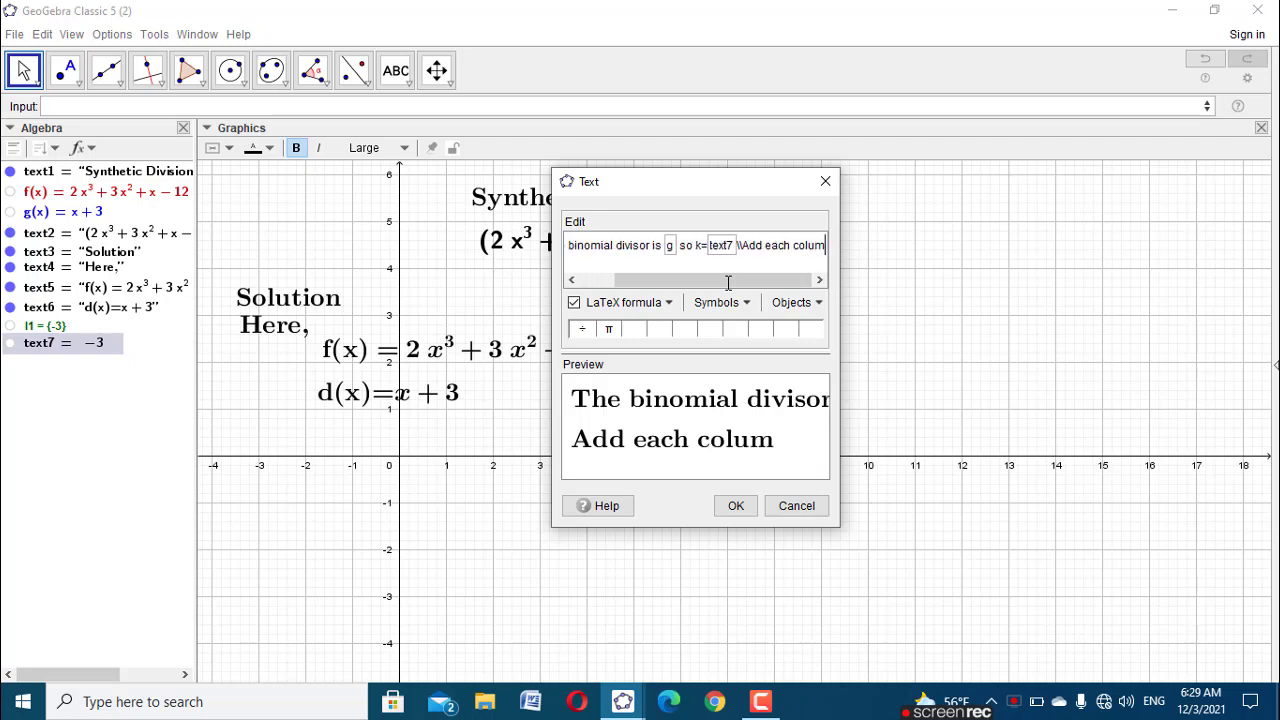
type("n ,")
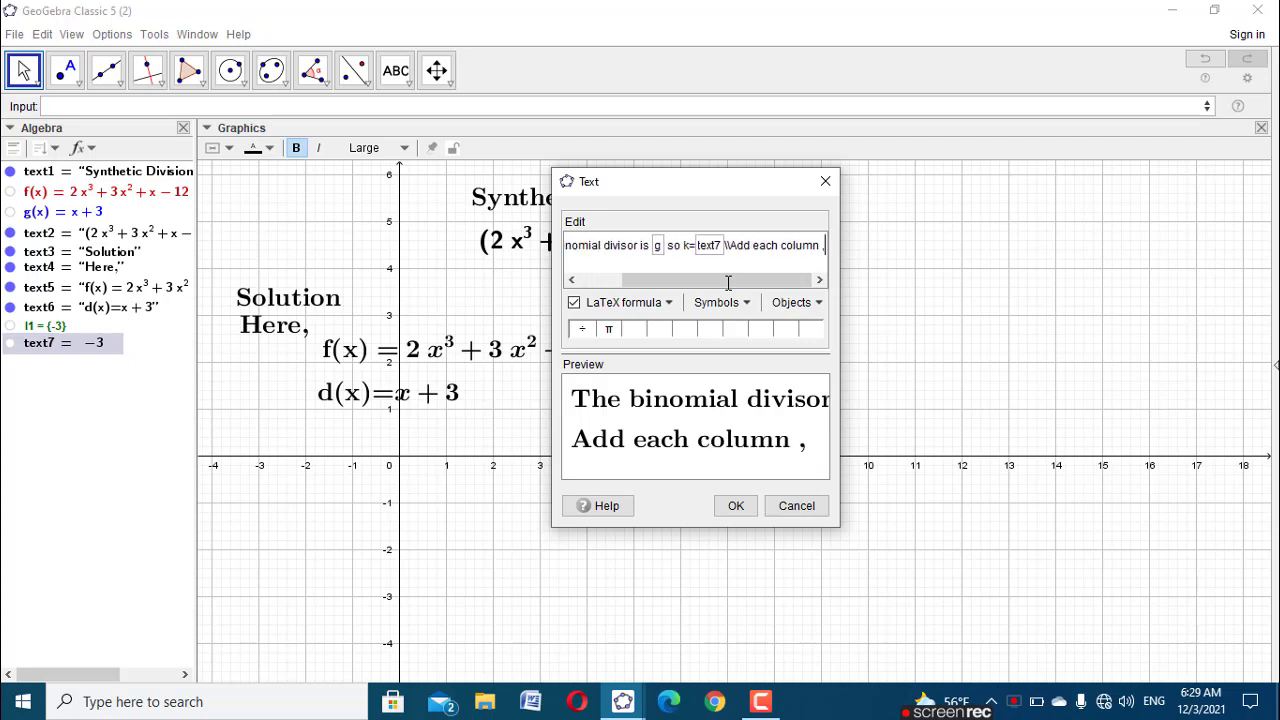
type("m")
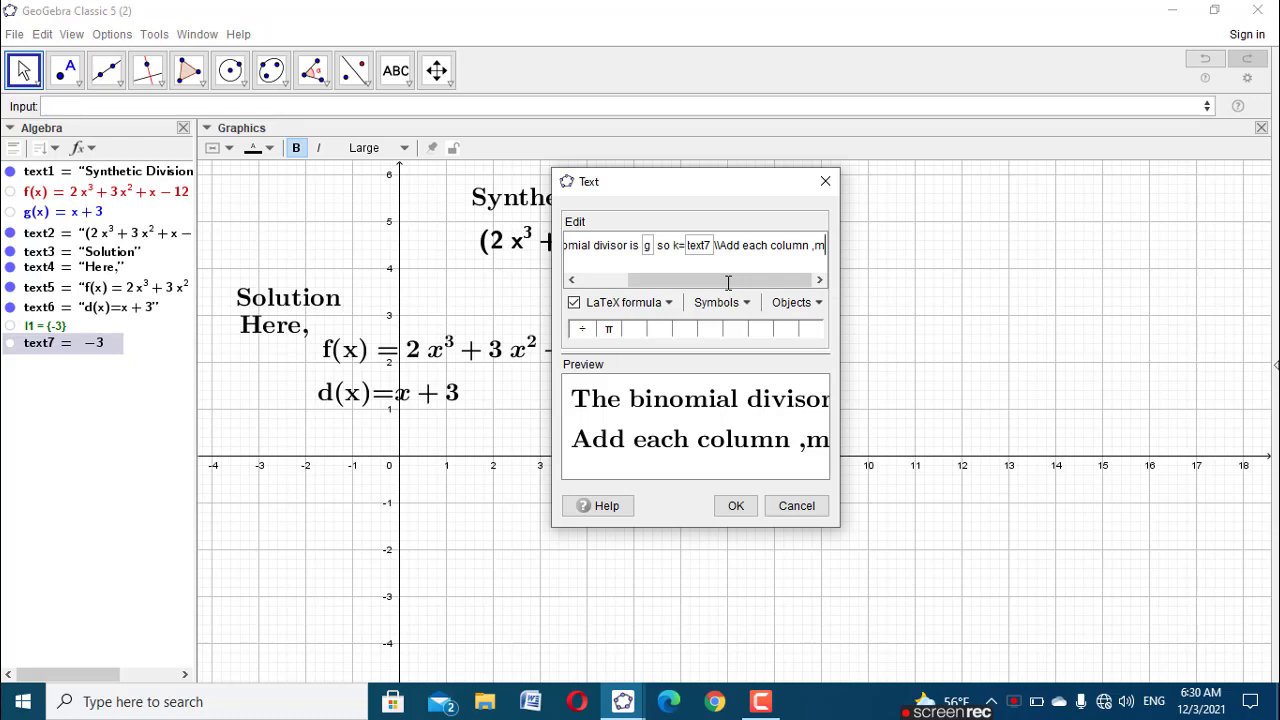
type("ult")
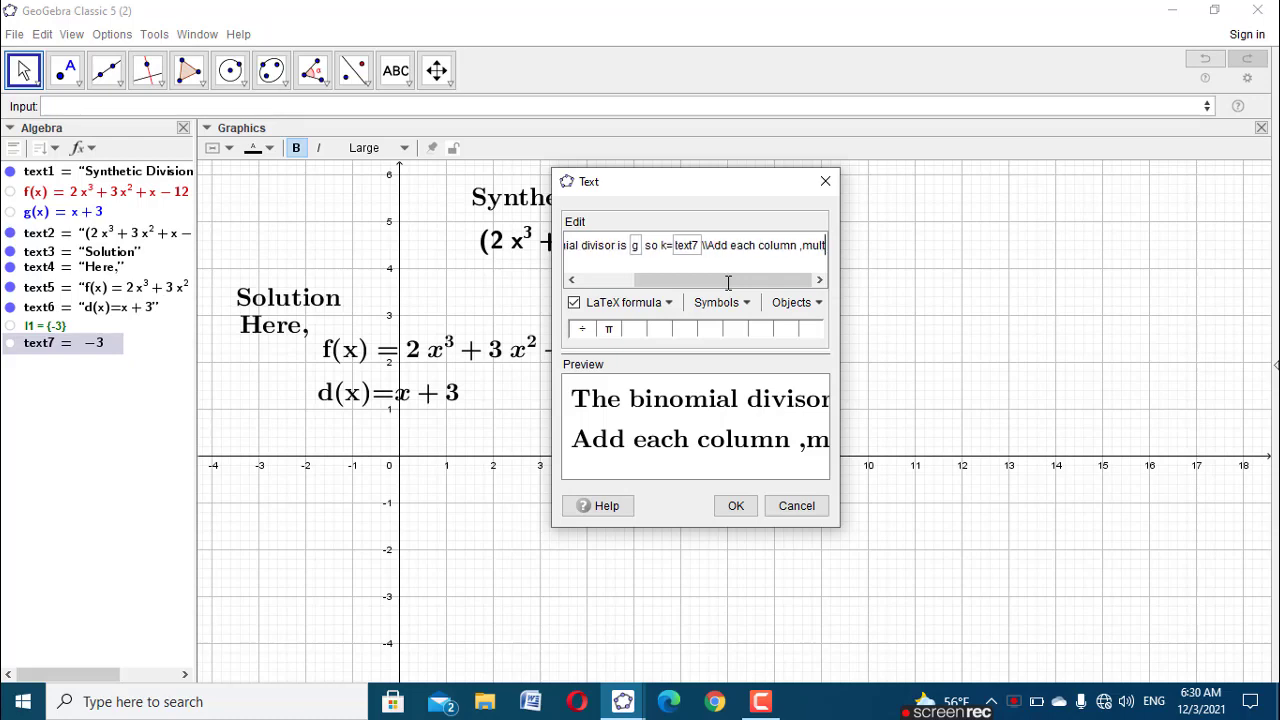
type("iply")
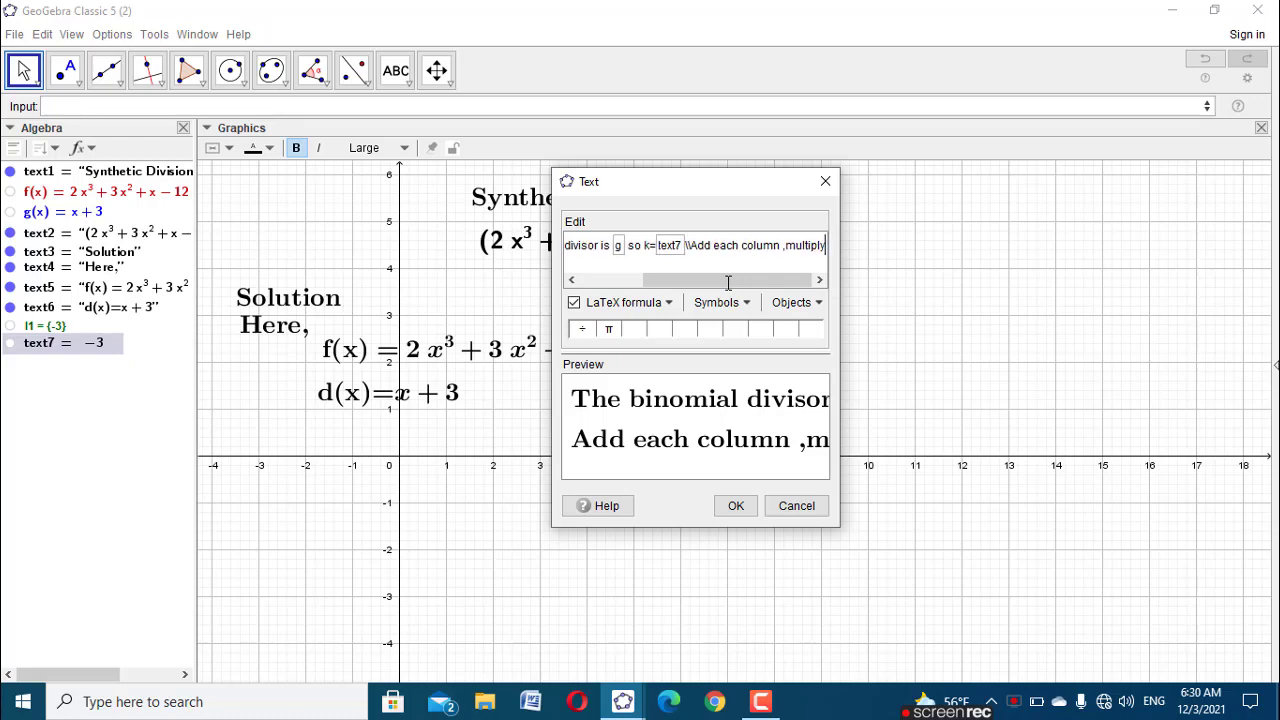
type(" th")
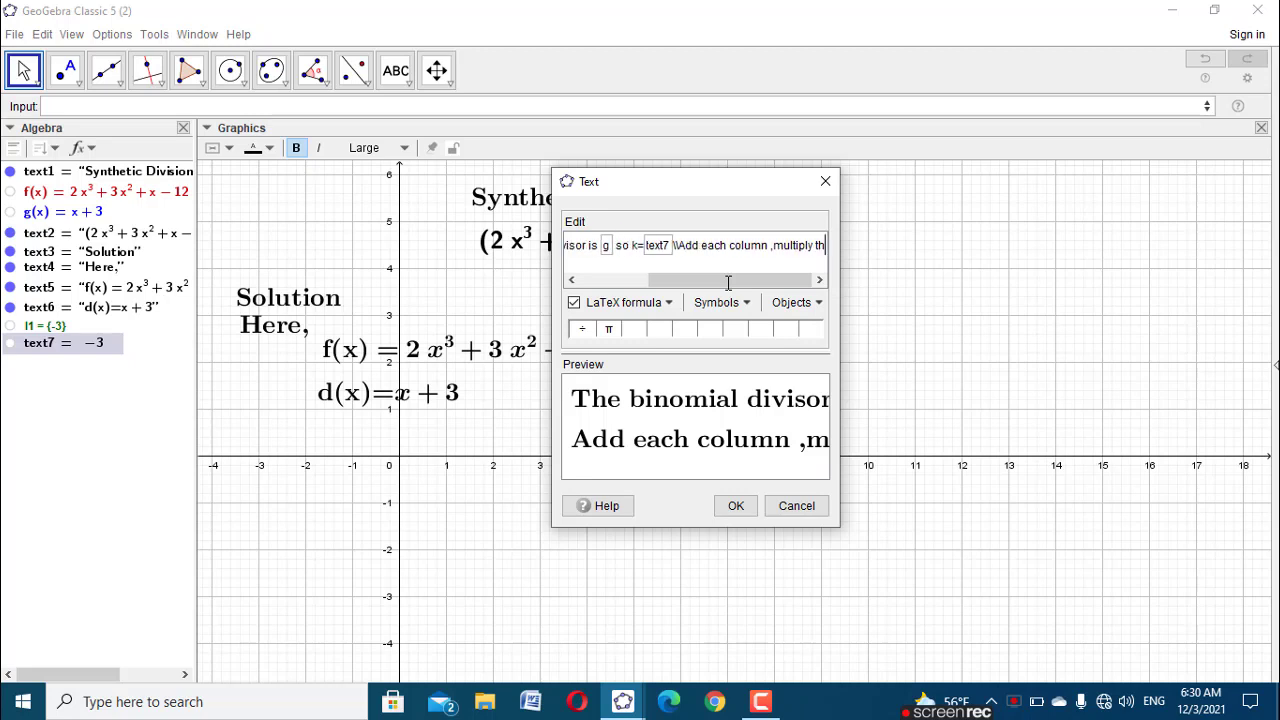
type("e ")
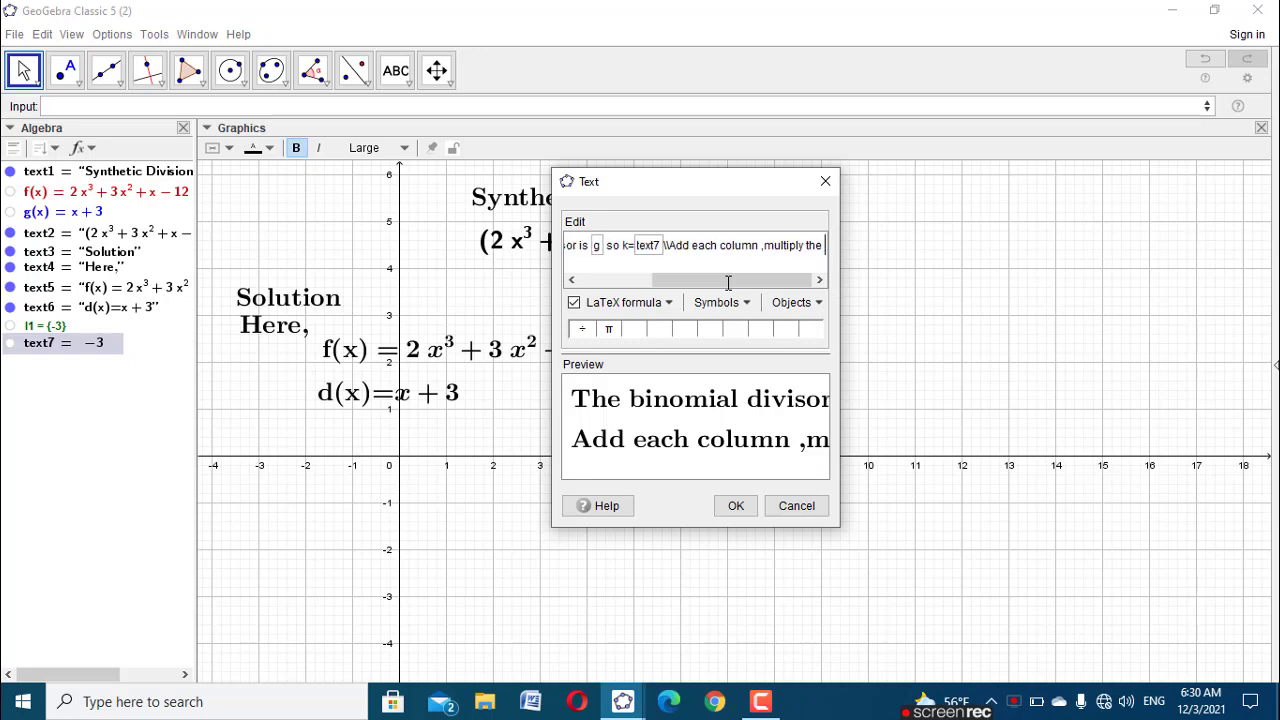
type("result")
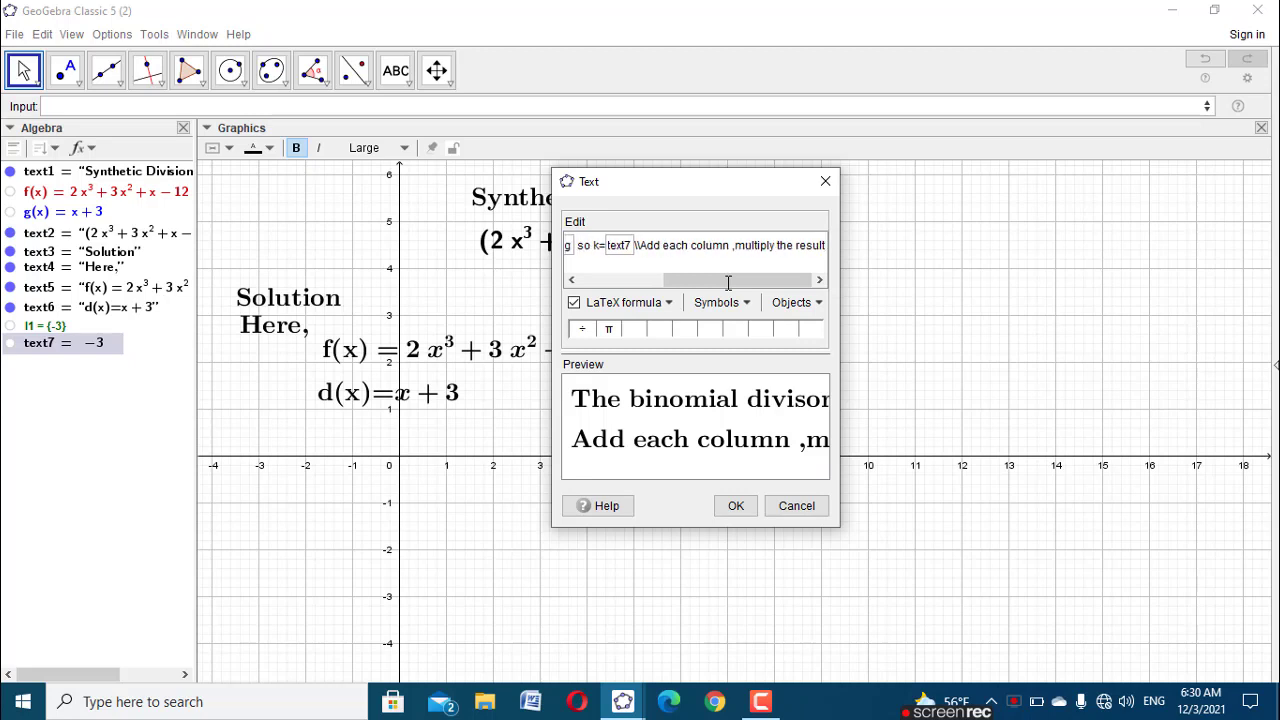
type(" by -")
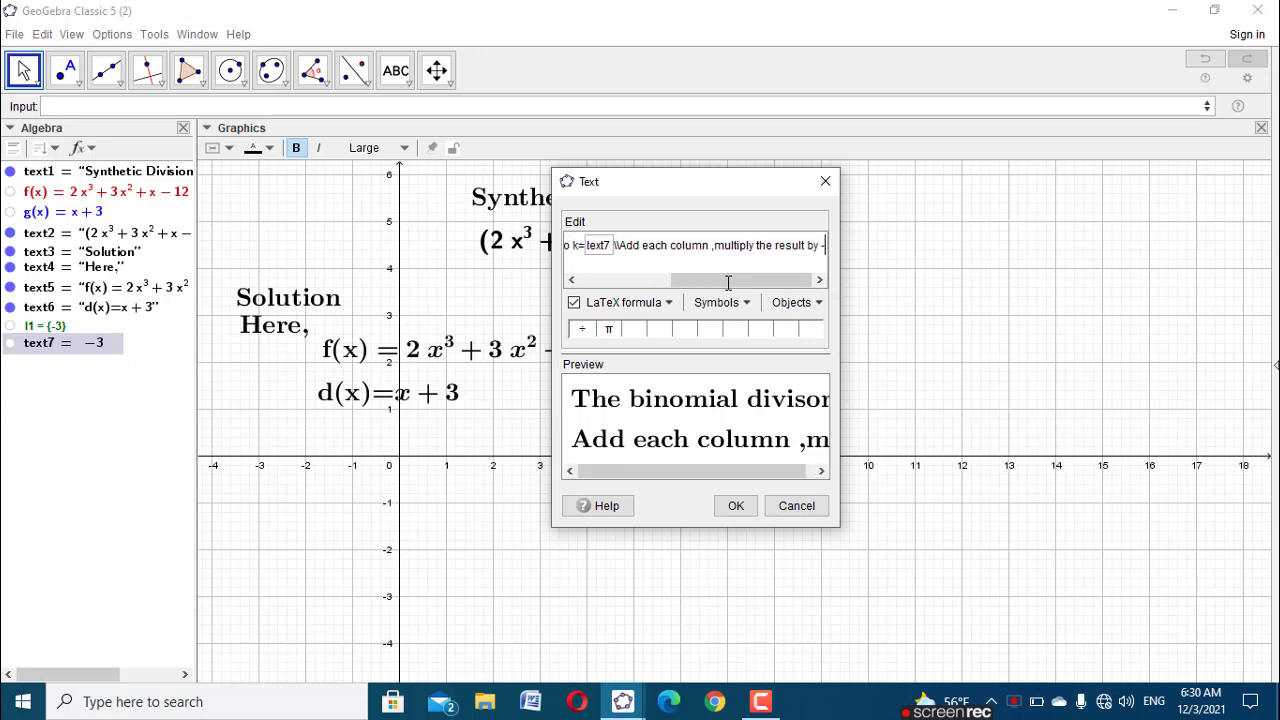
key("BackSpace")
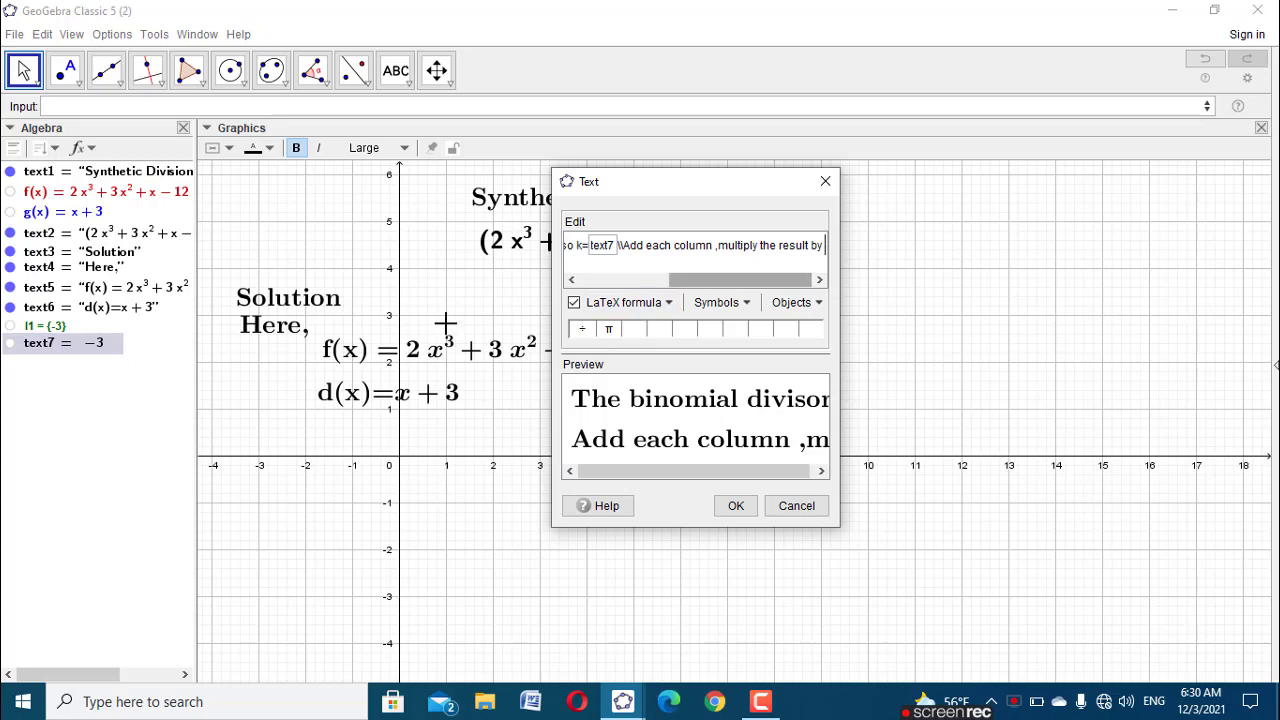
left_click(67, 357)
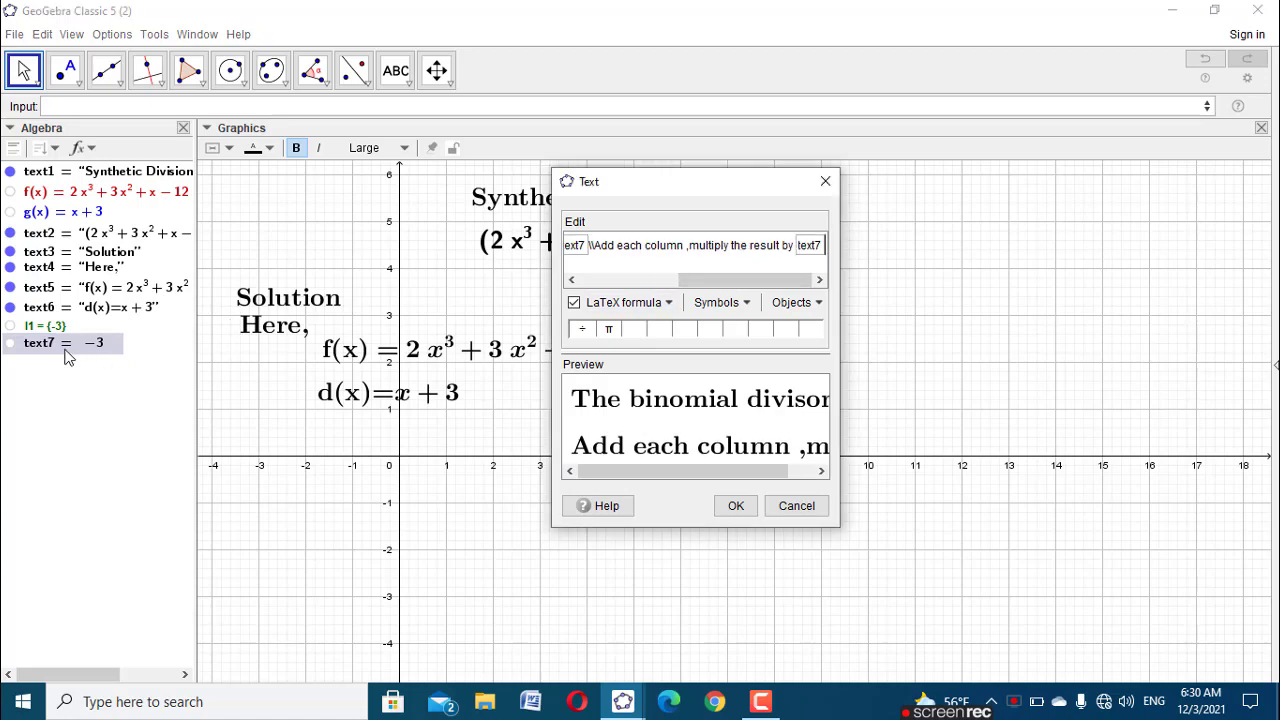
Step: Finish the LaTeX text with ",and repeat until the last column is reached." and place it below the d(x) line
type(",and")
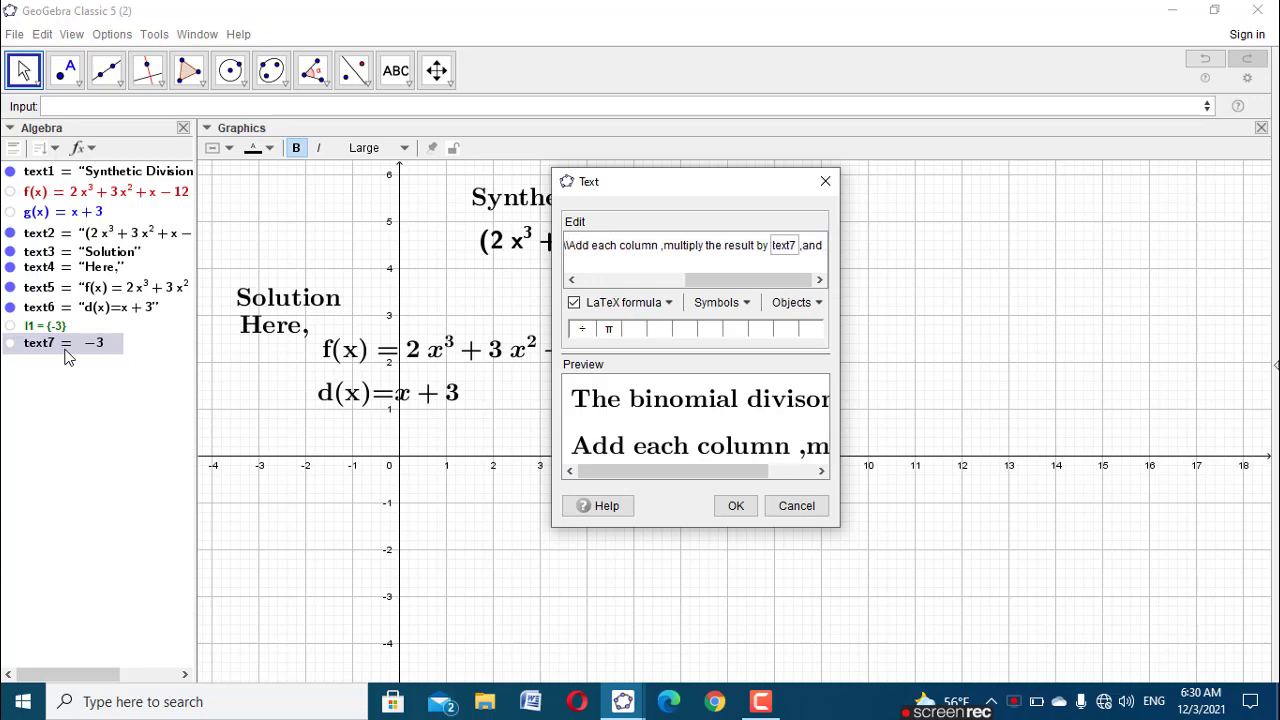
type(" r")
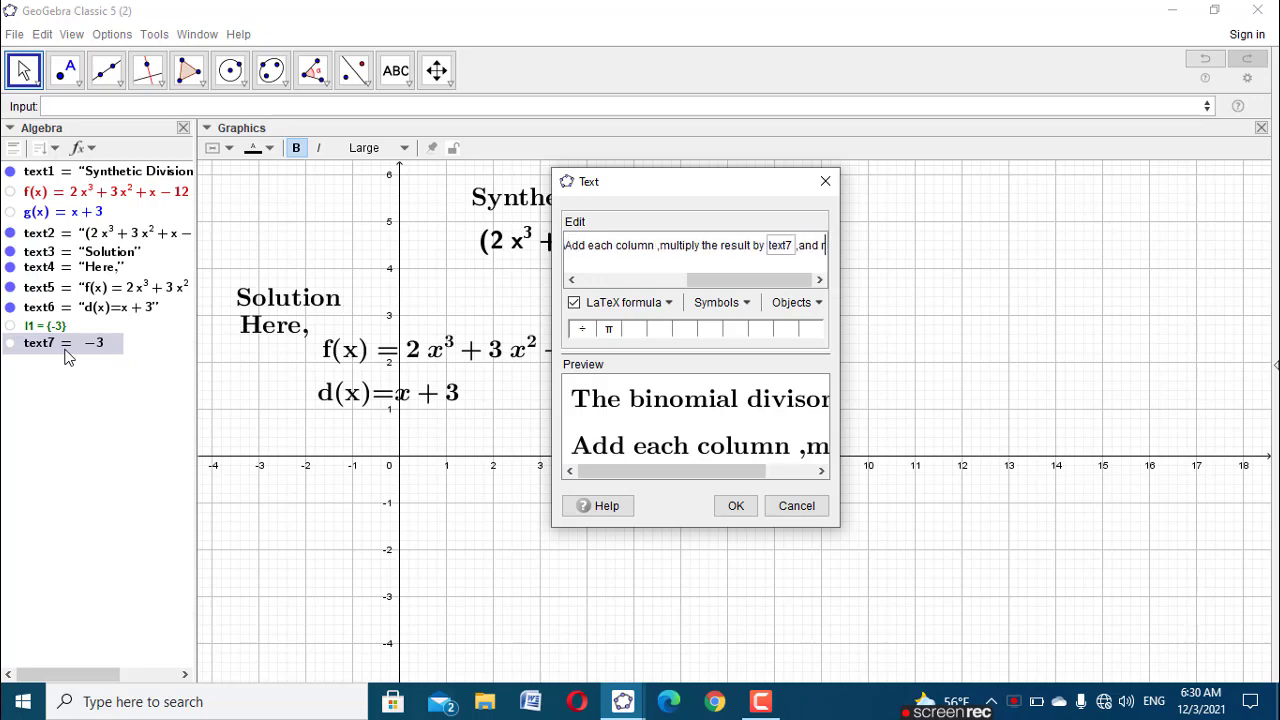
type("e")
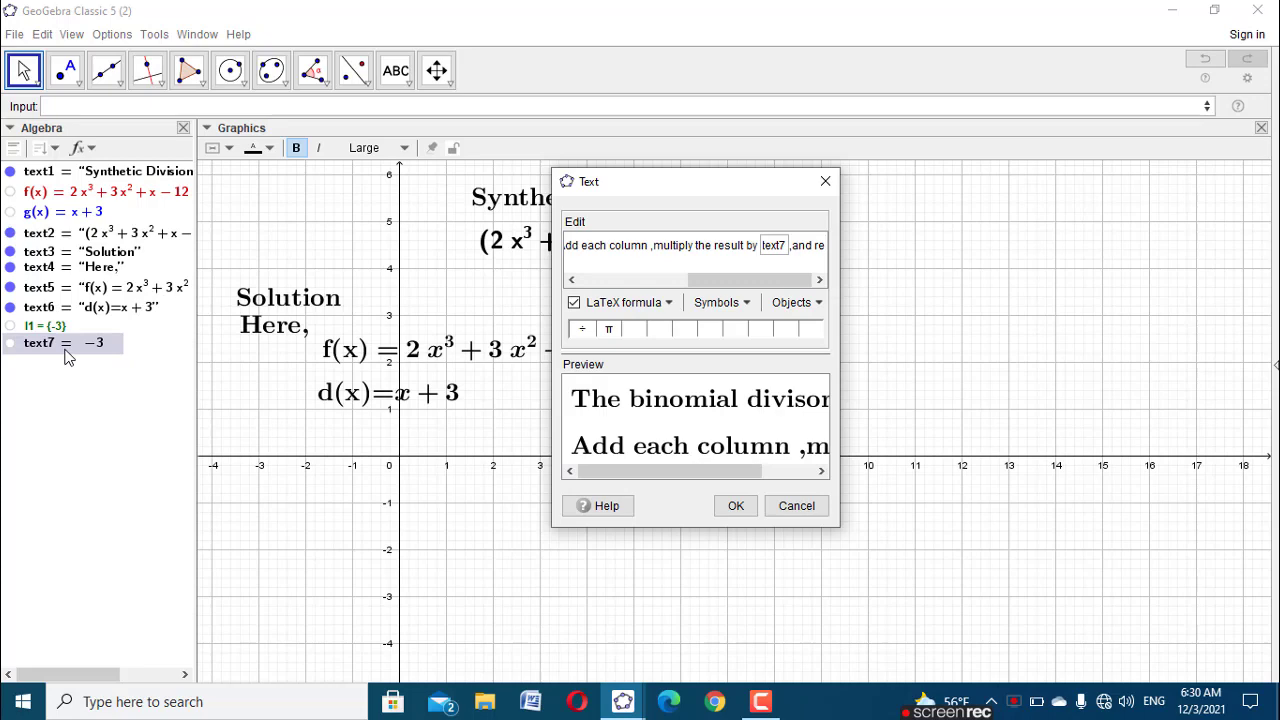
type("peat")
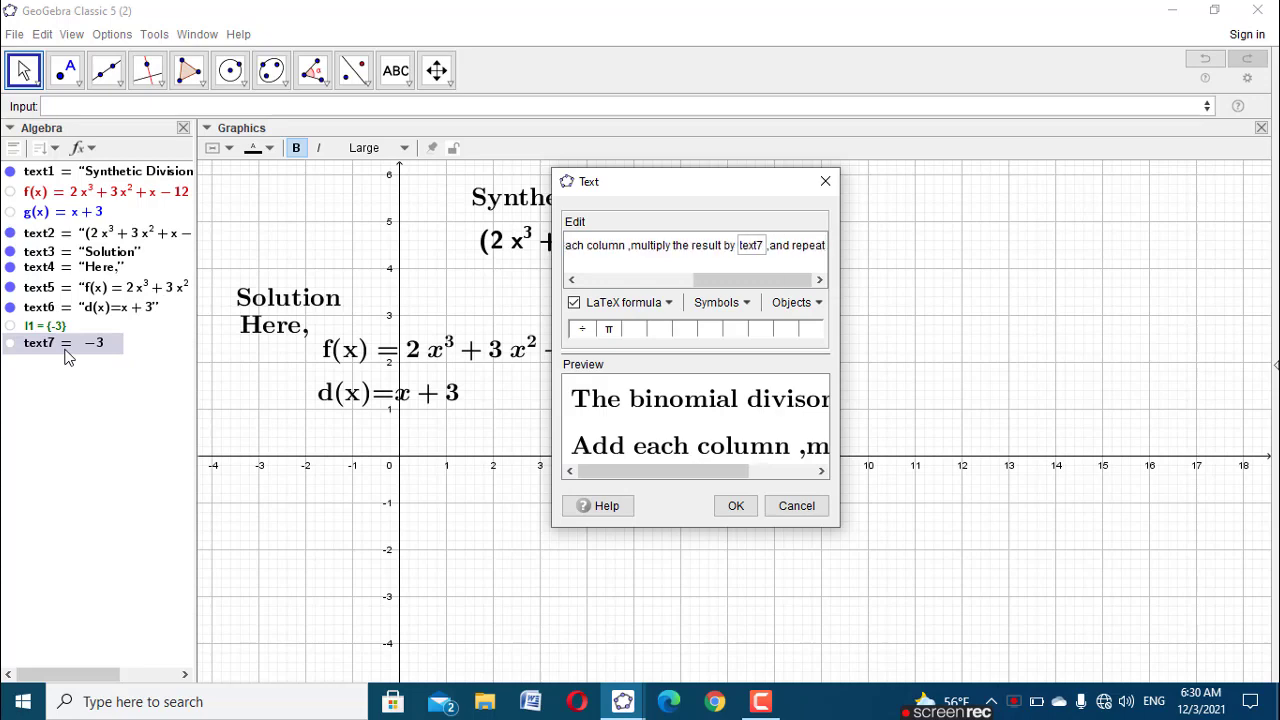
type(" un")
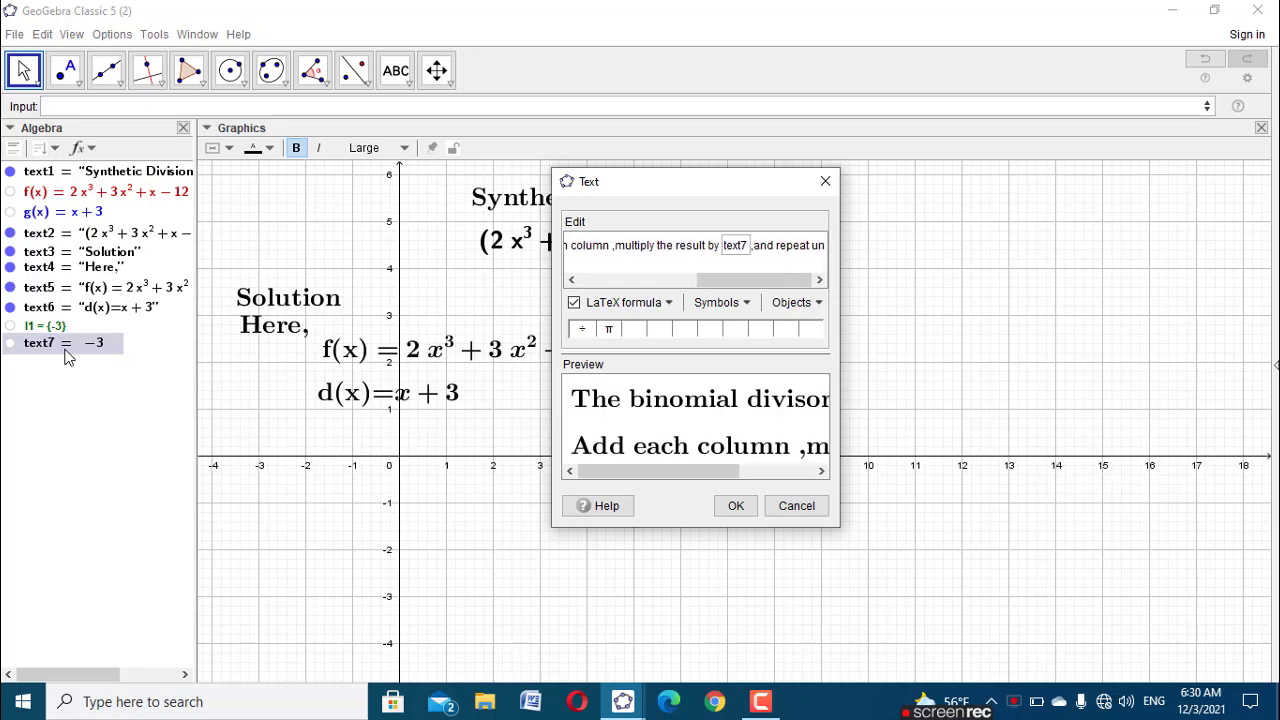
type("til ")
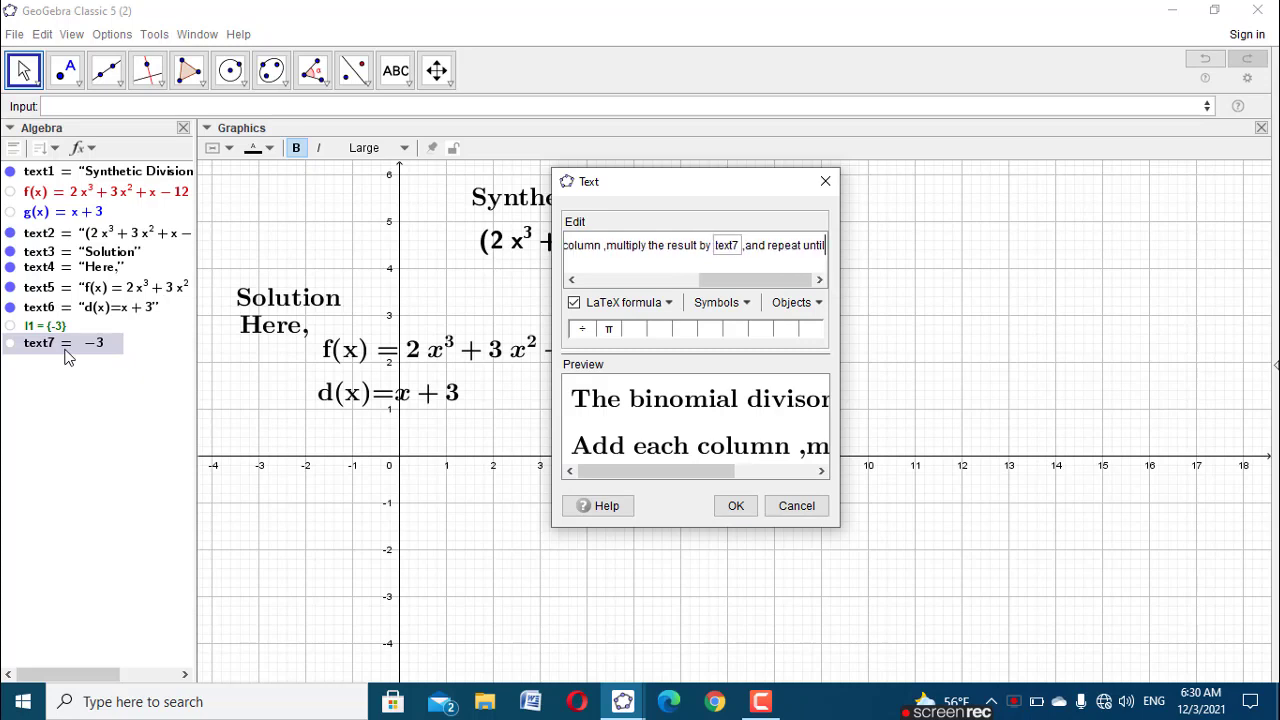
type("the ")
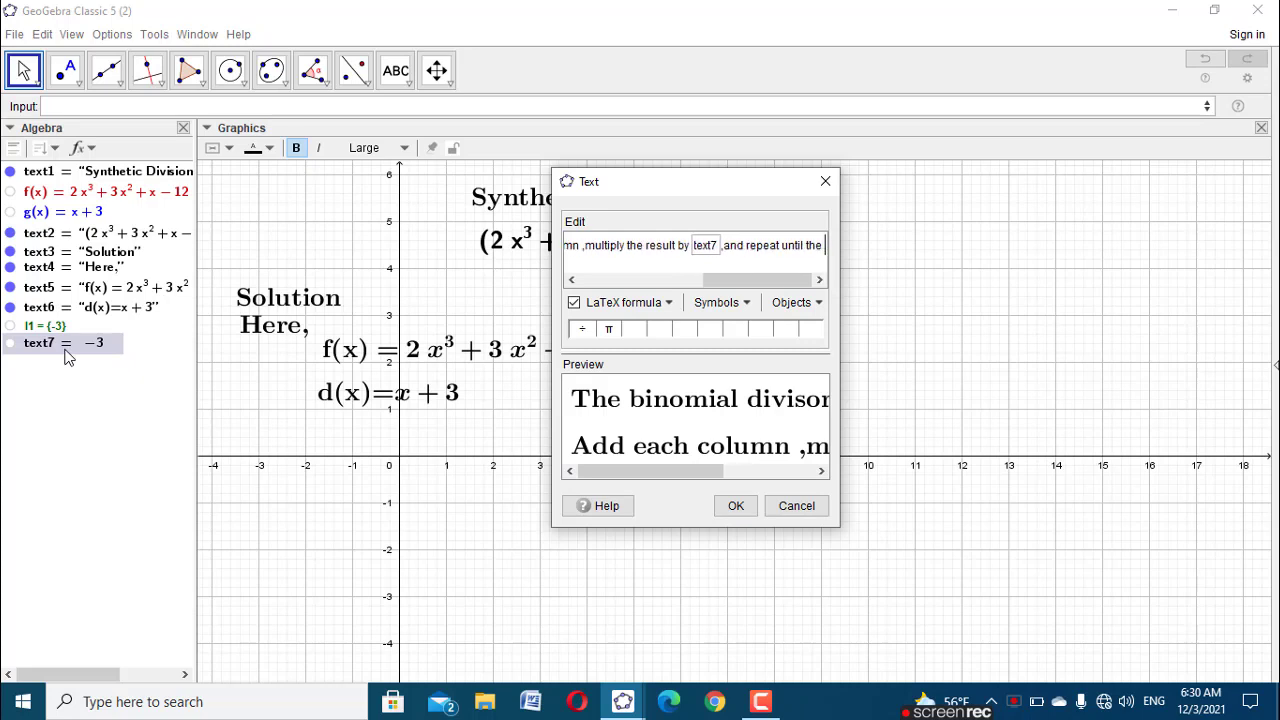
type("last")
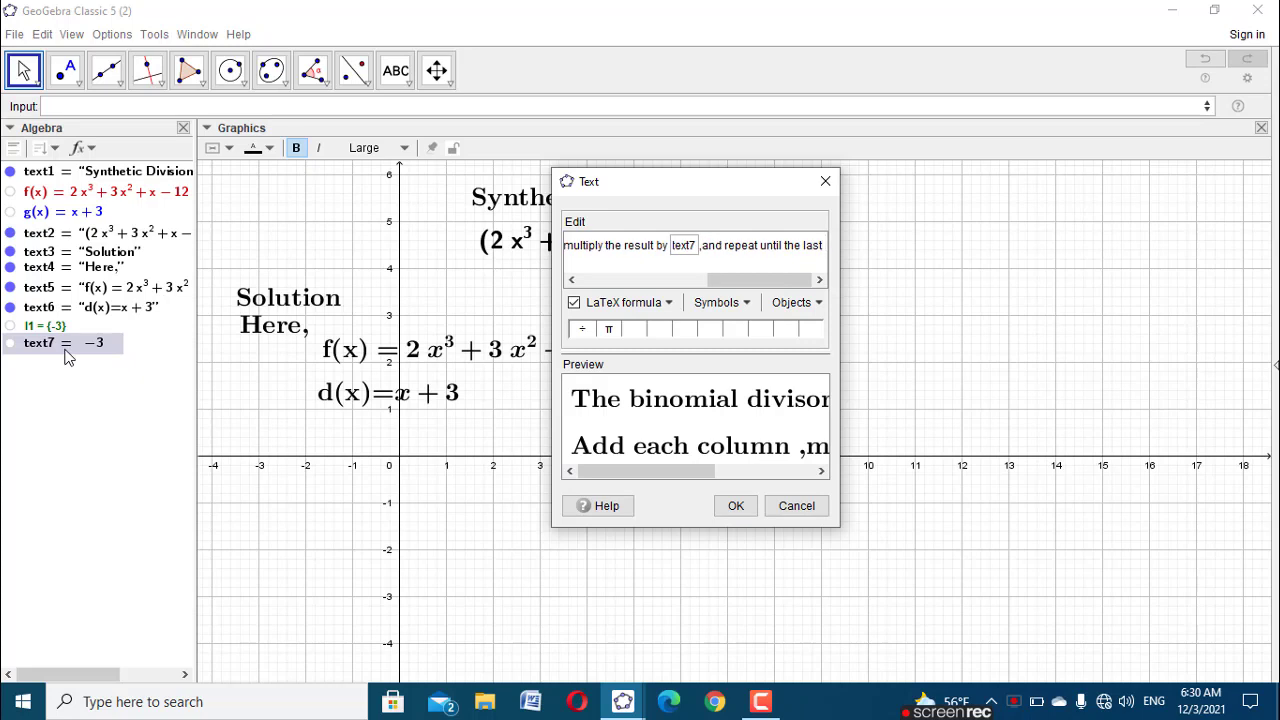
type(" colum")
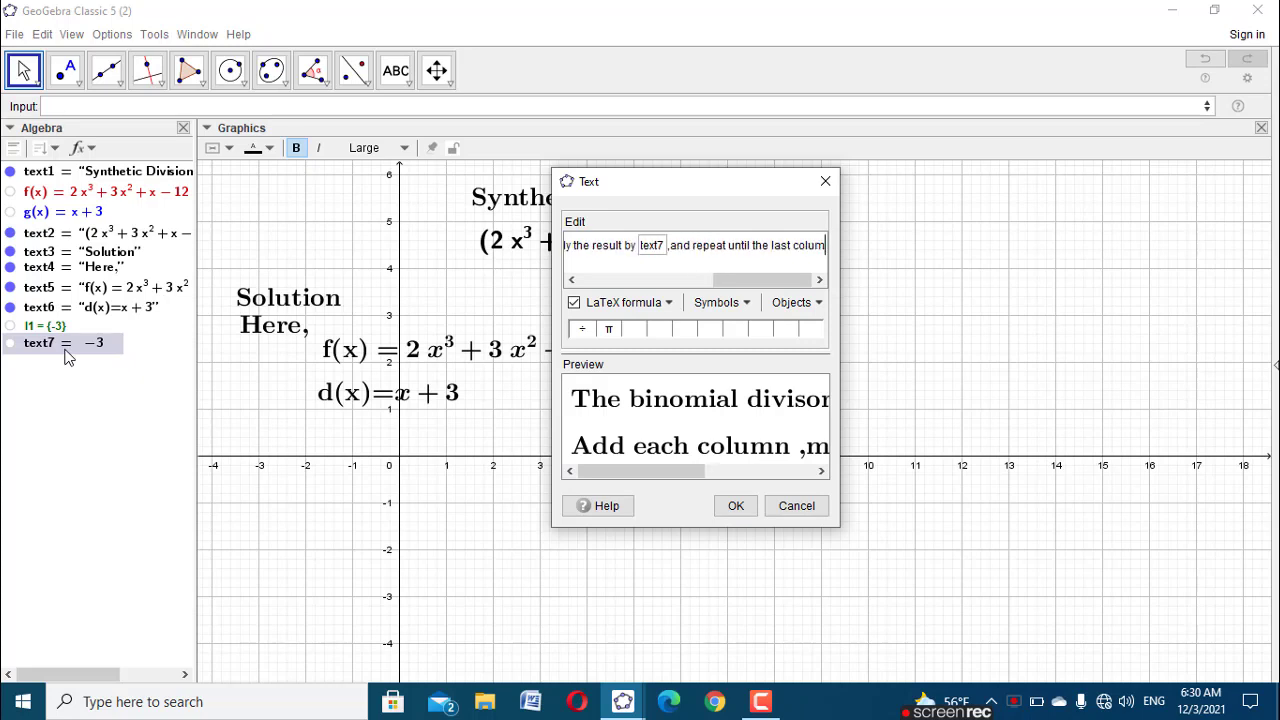
type("n i")
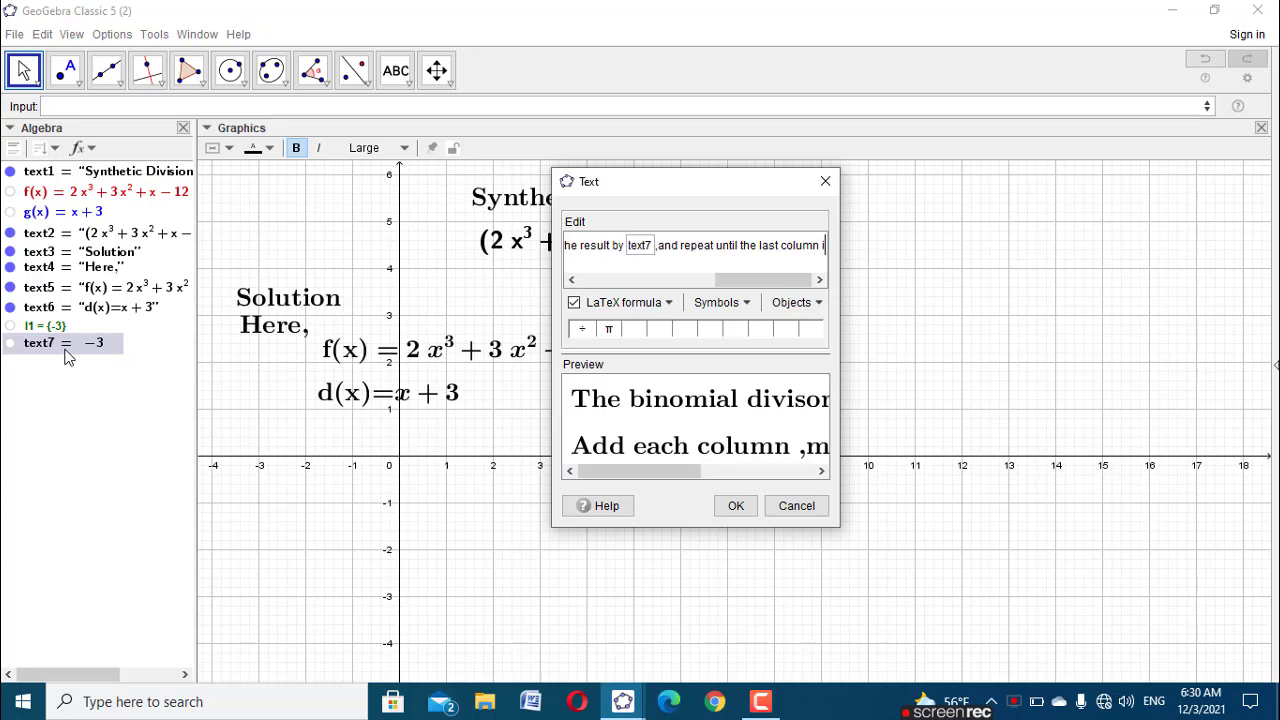
type("s re")
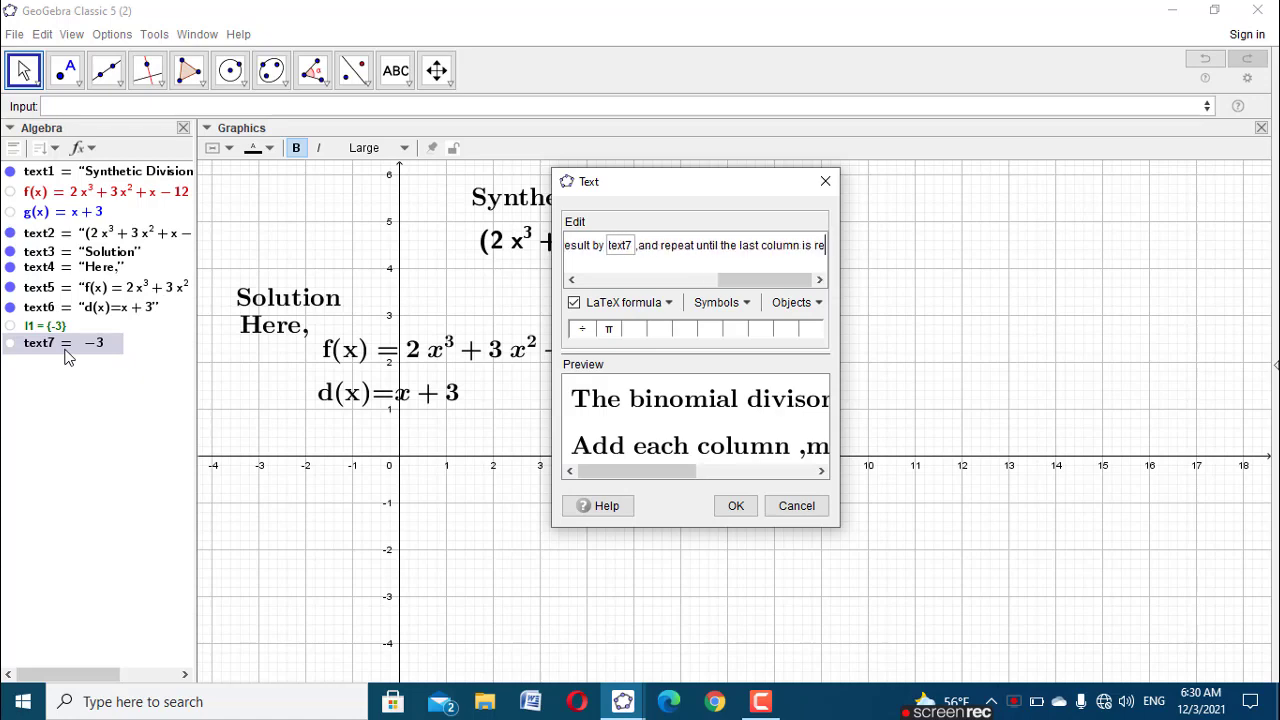
type("ached")
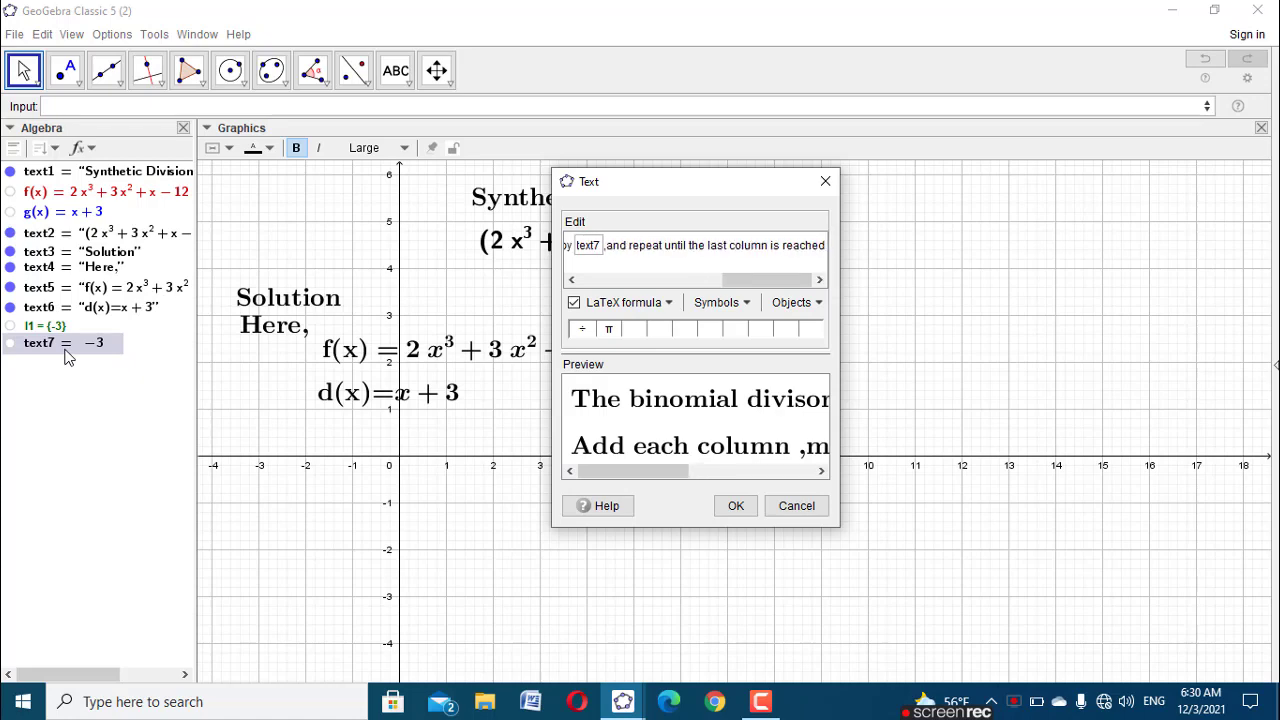
type(".")
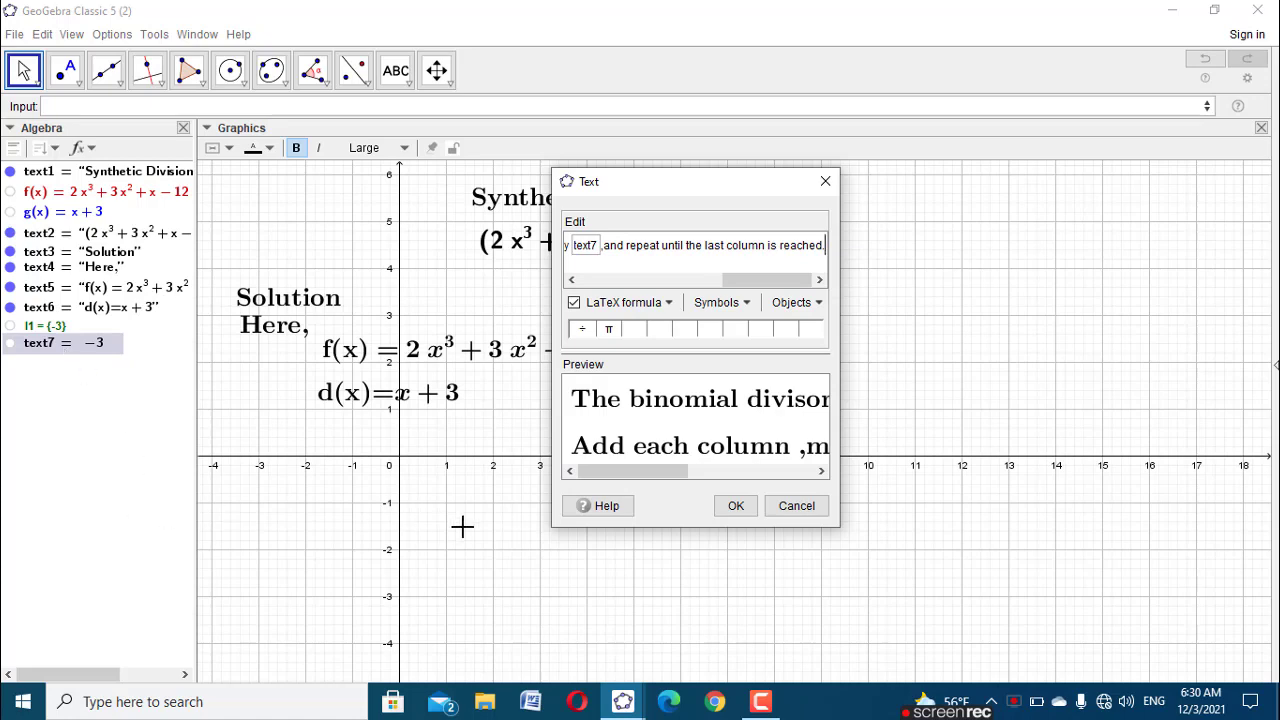
left_click(736, 505)
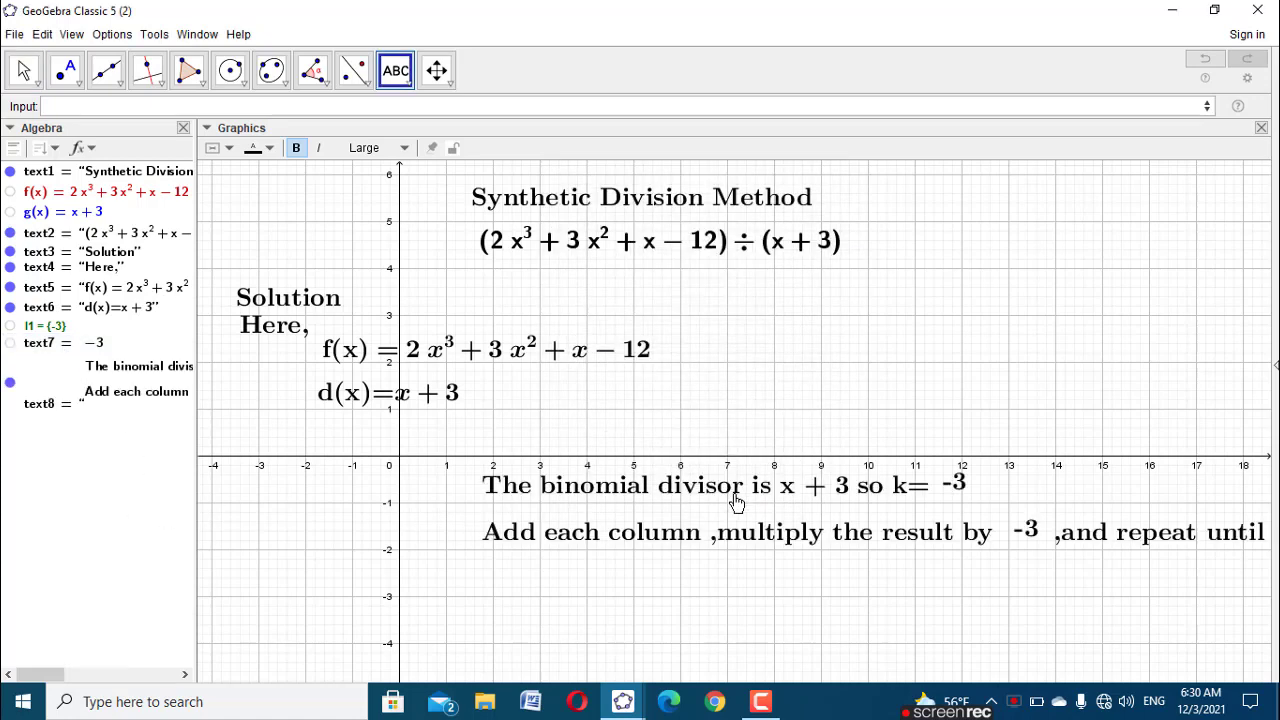
left_click_drag(673, 502, 480, 477)
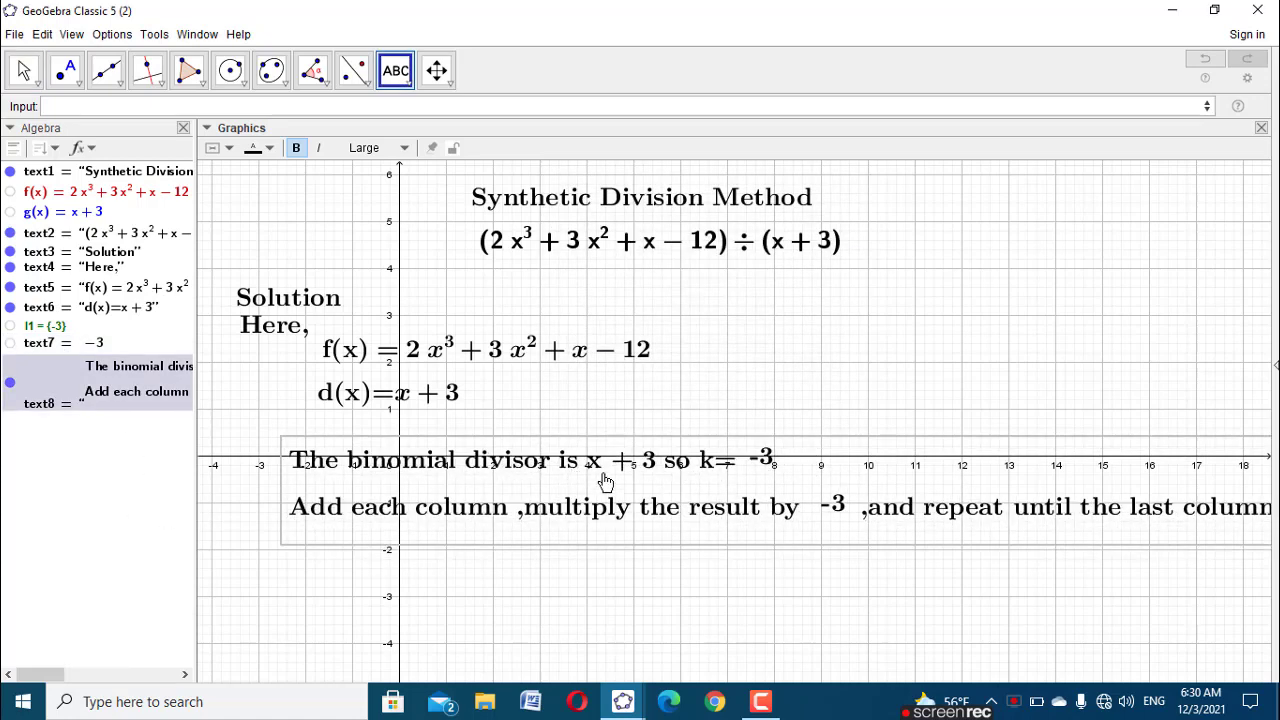
Step: Insert a LaTeX line break (\\) before "and repeat until the last column is reached." in the explanation text
right_click(605, 478)
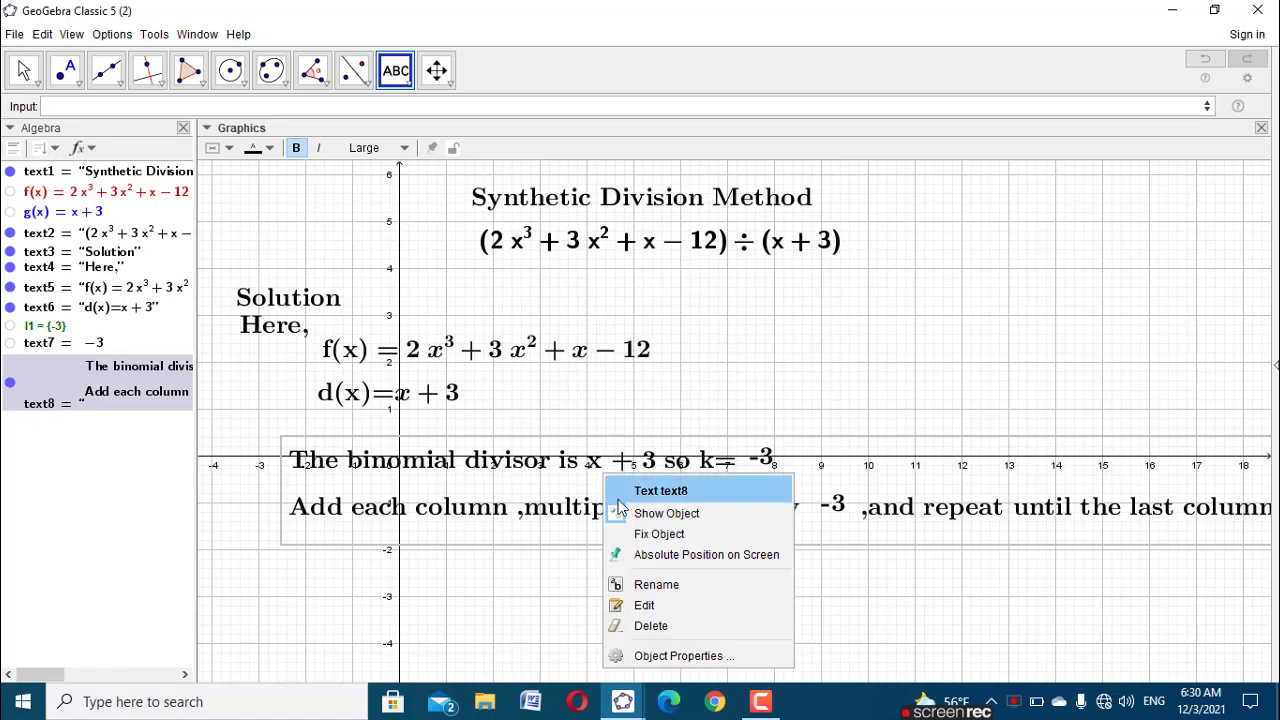
left_click(645, 605)
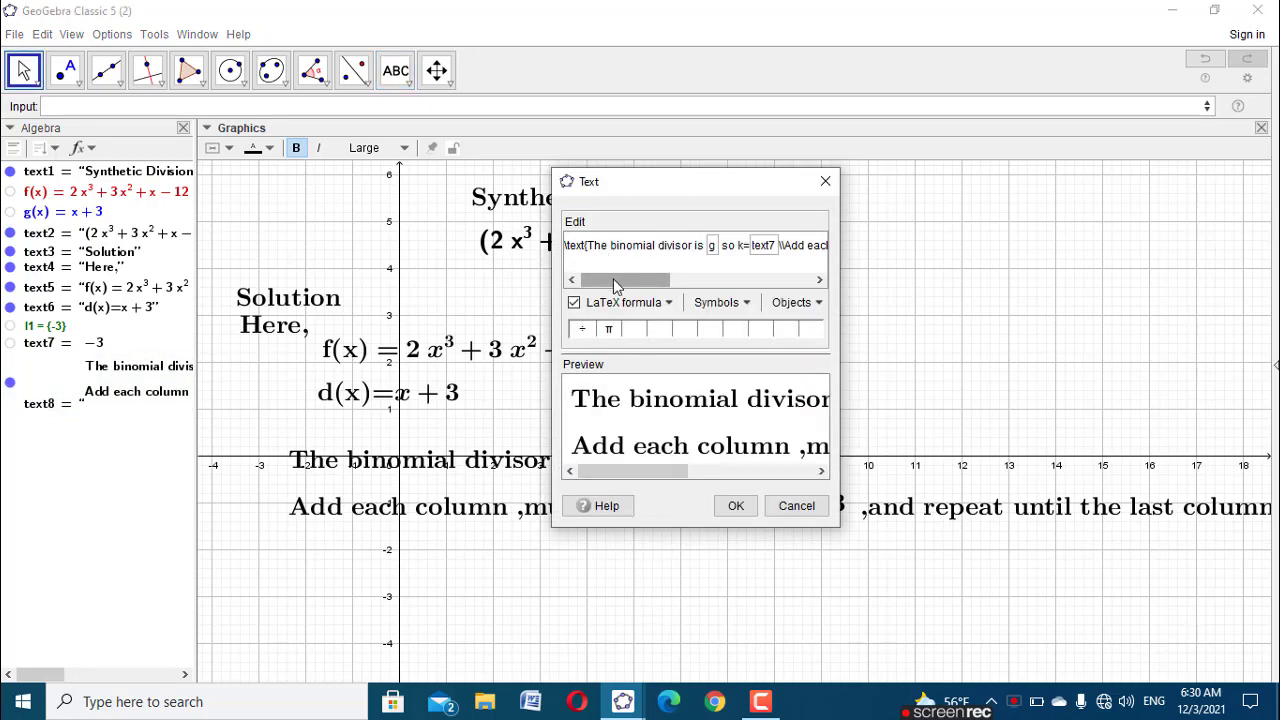
left_click_drag(615, 285, 717, 283)
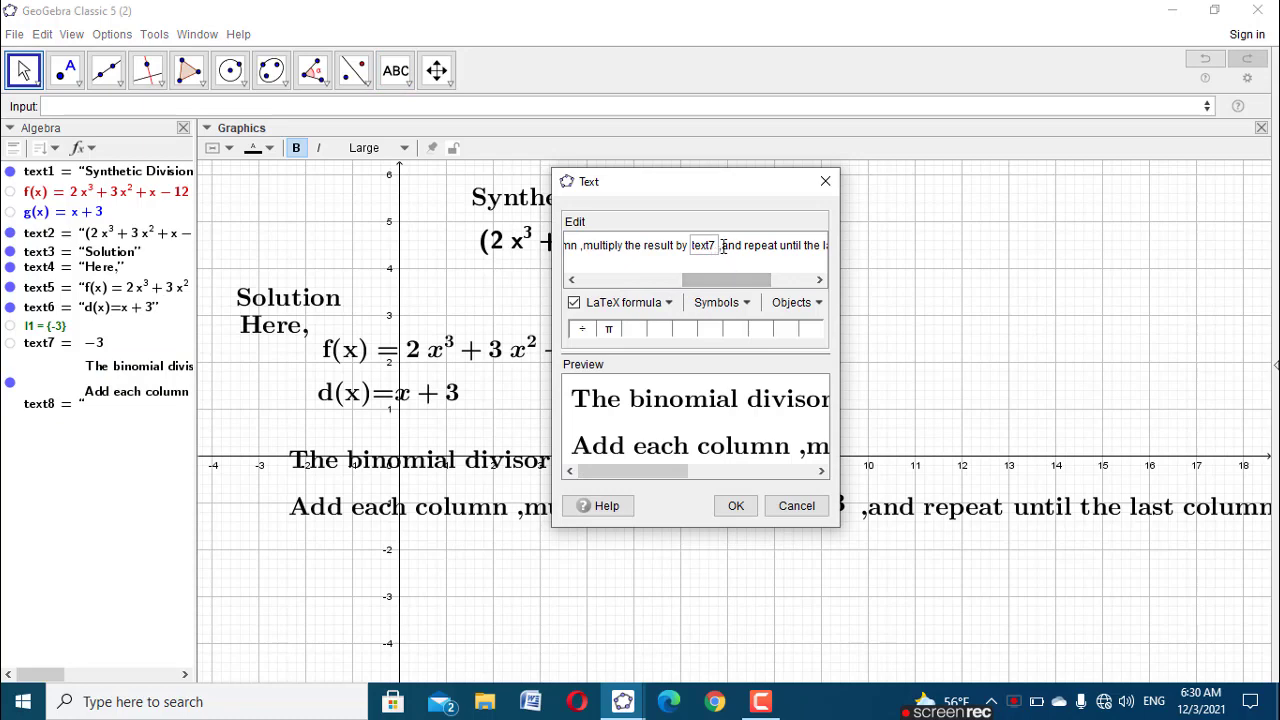
left_click(722, 246)
type("\\\\")
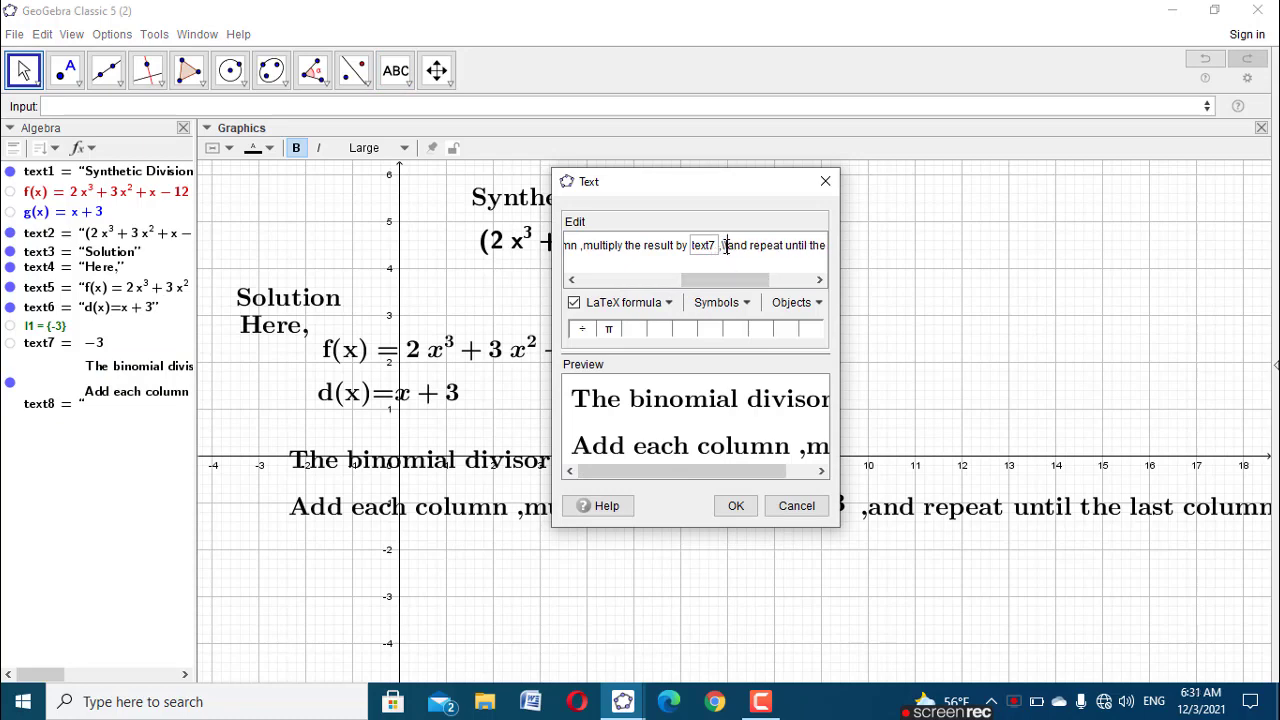
left_click(736, 505)
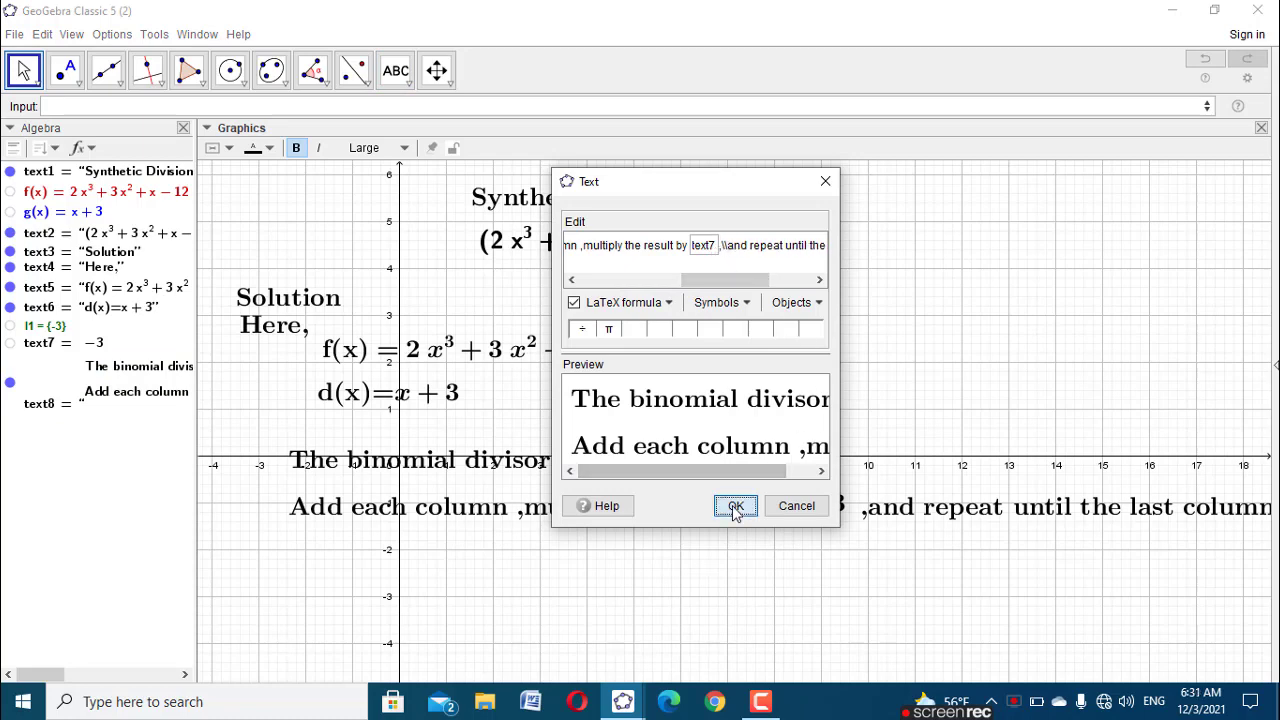
Step: Move the explanation text up close beneath the d(x) line and set its font size to Medium
left_click_drag(606, 507, 678, 462)
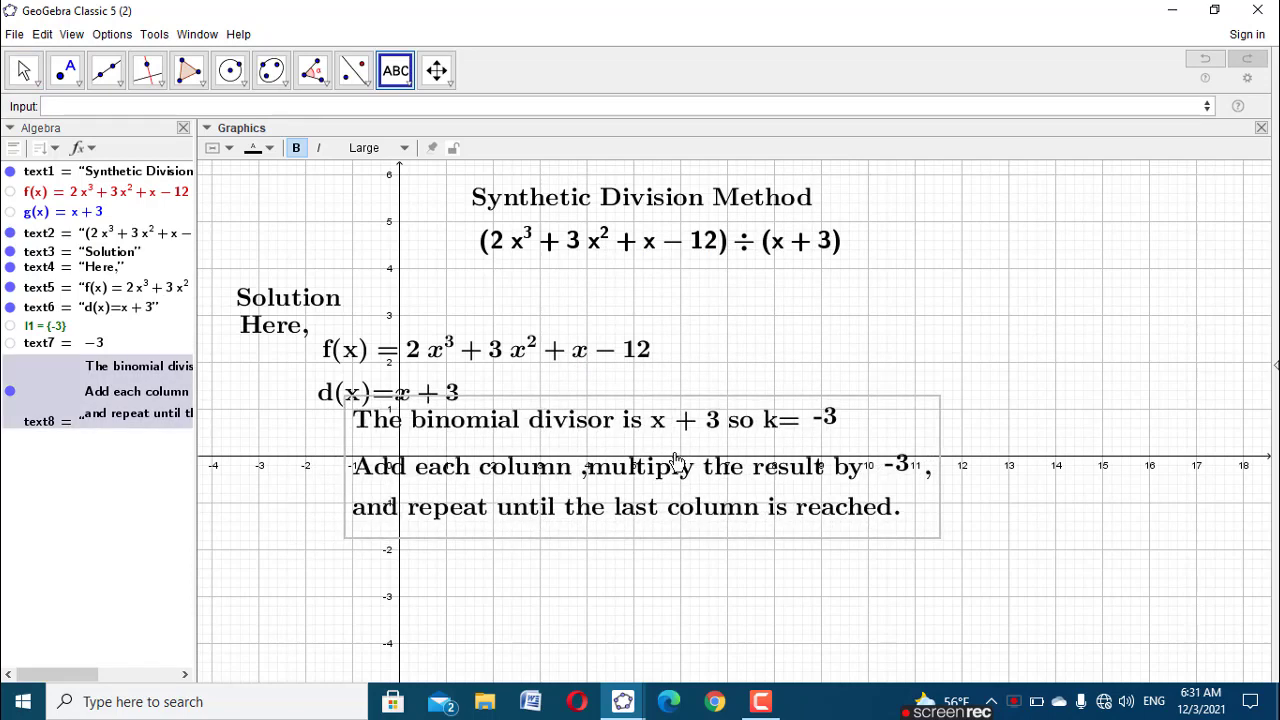
left_click(398, 148)
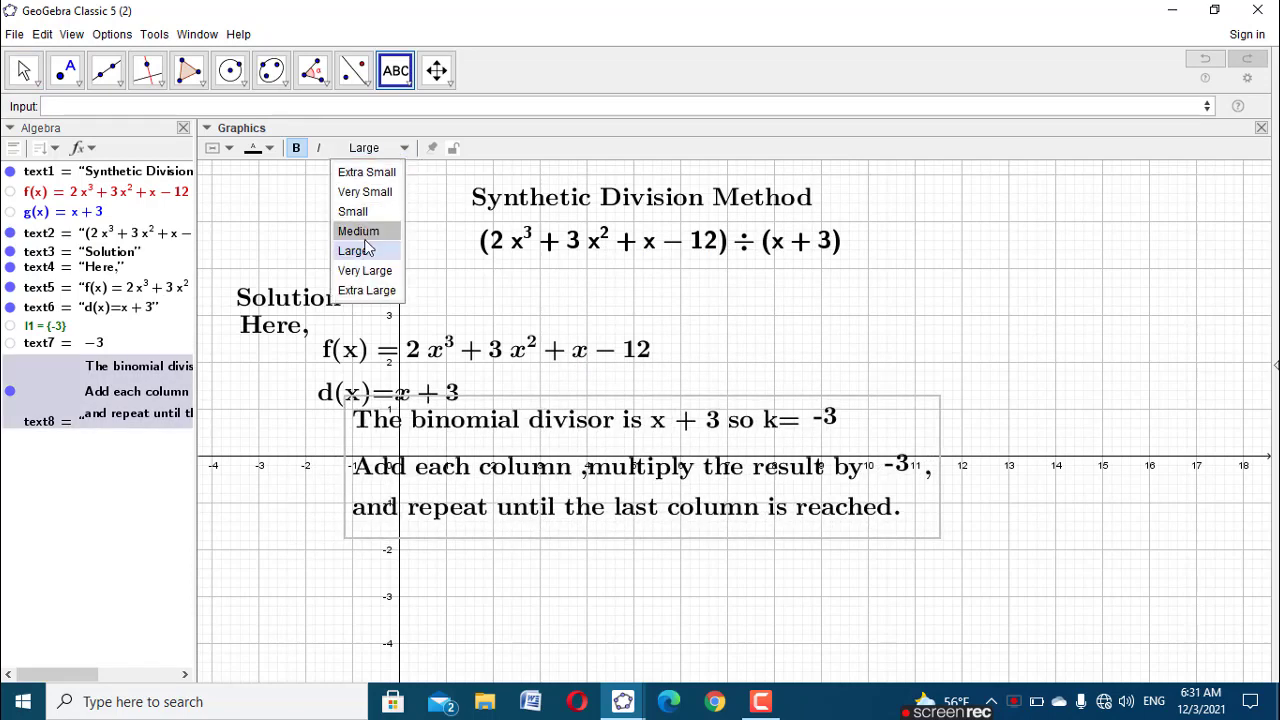
left_click(363, 238)
left_click(765, 361)
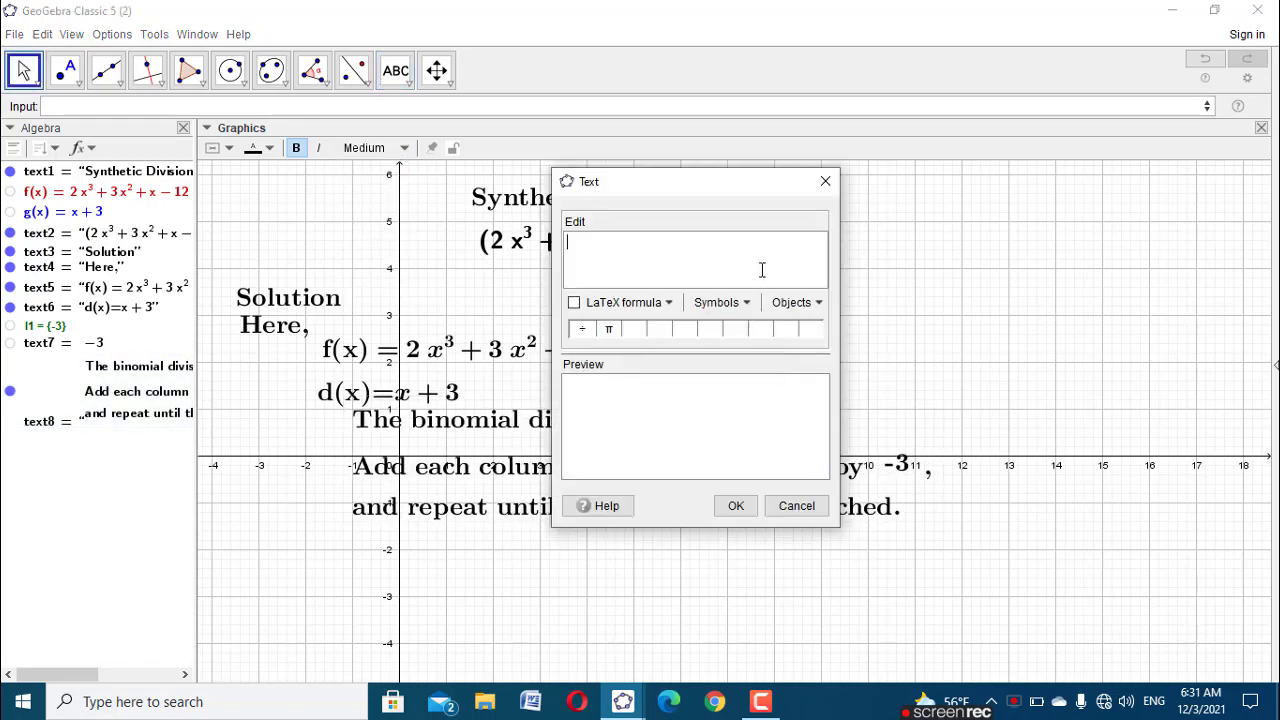
left_click(822, 181)
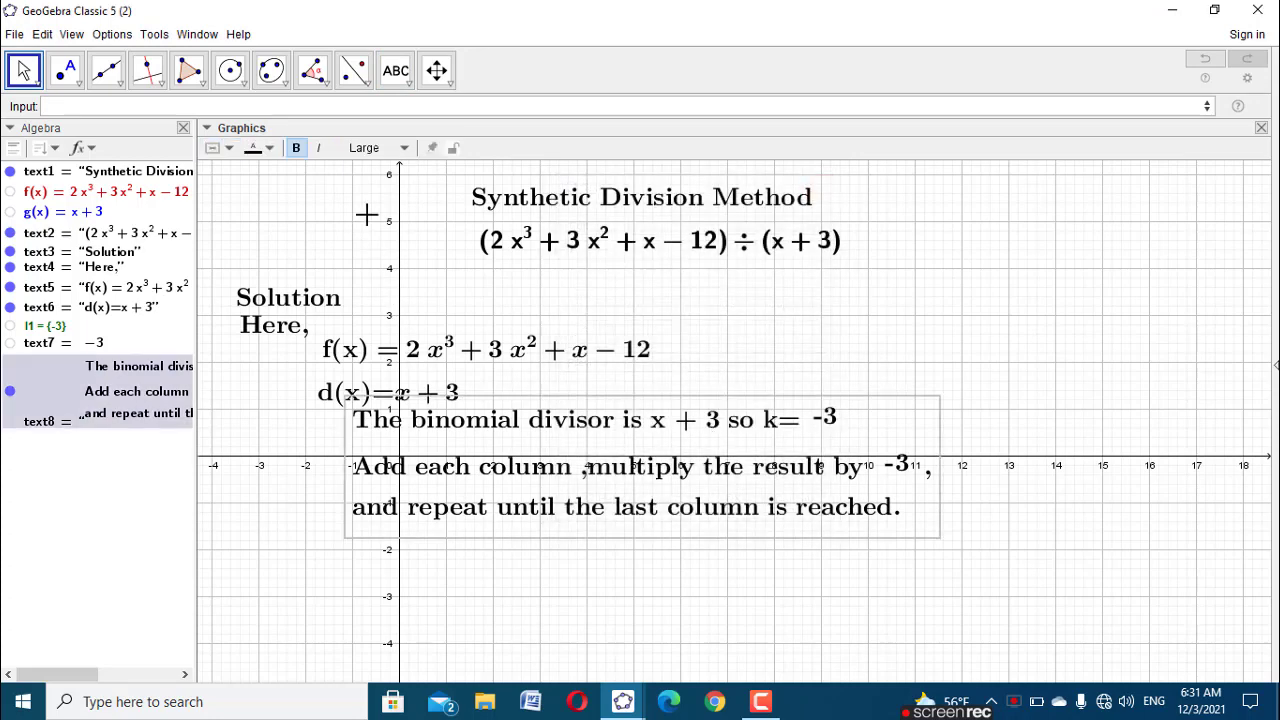
left_click(343, 155)
left_click(363, 238)
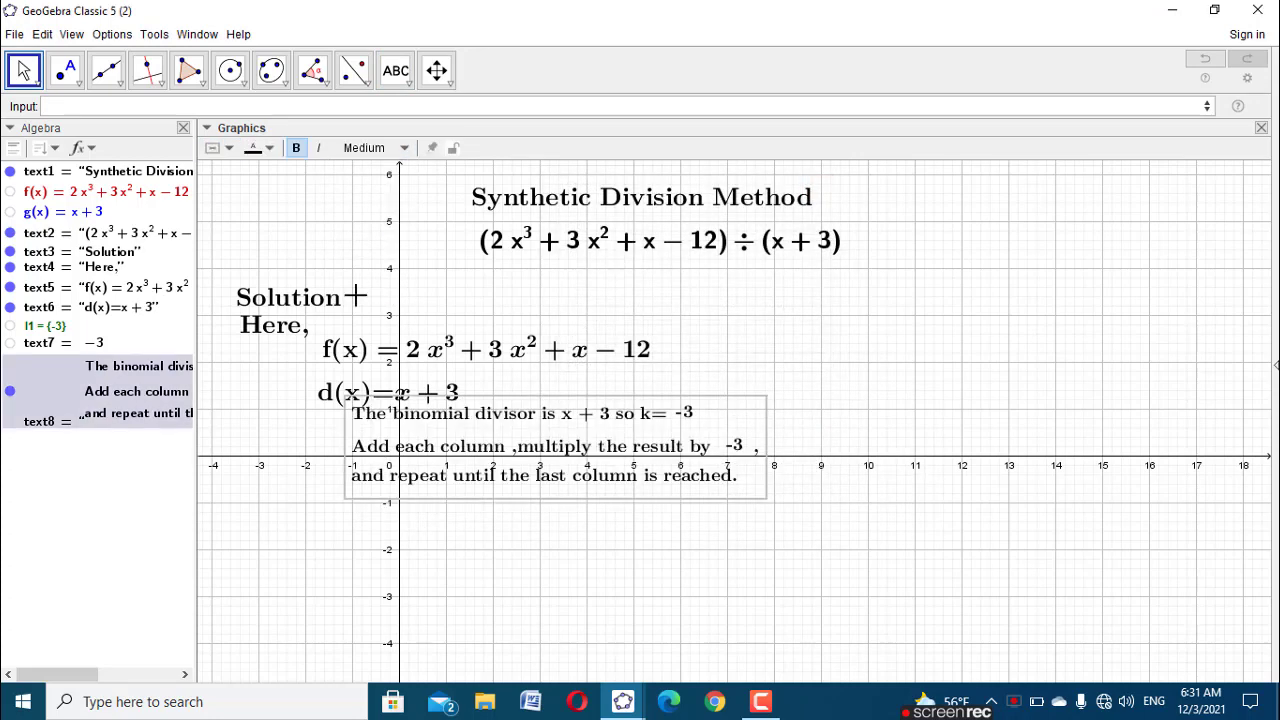
Step: Shift the "Solution" heading slightly toward the problem title and set both "Solution" and "Here," to Medium font size
left_click_drag(294, 297, 324, 288)
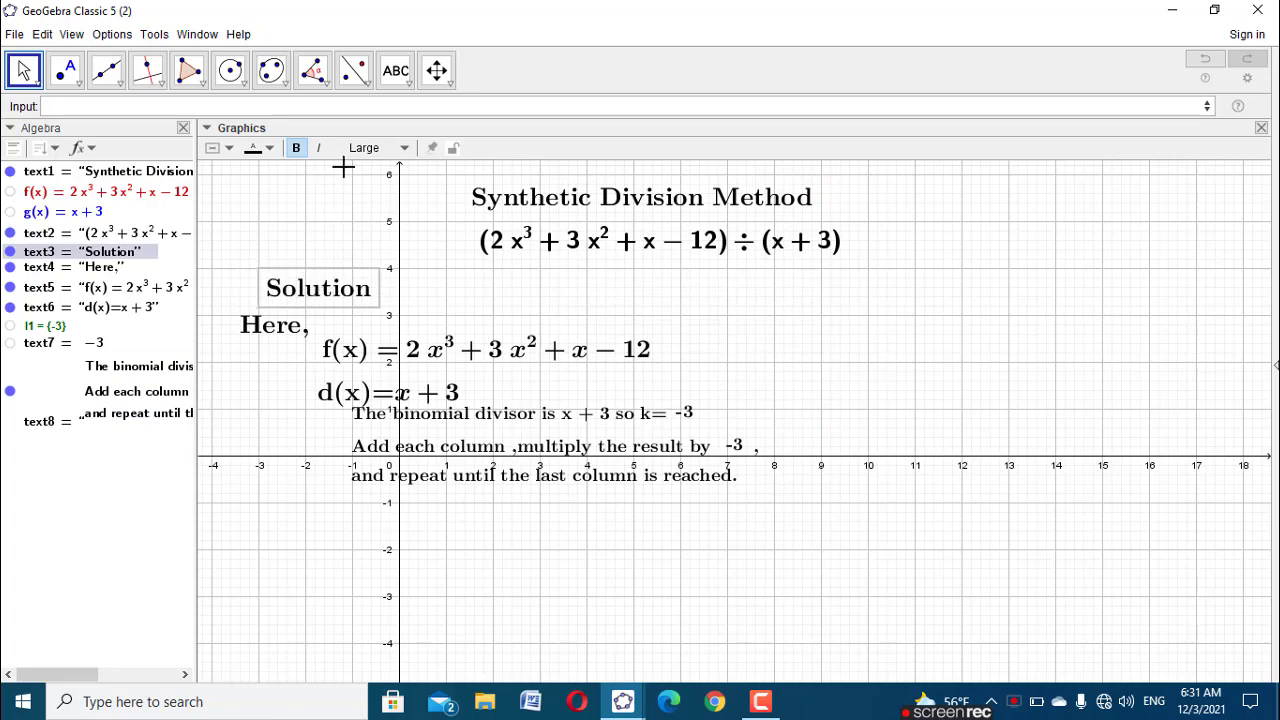
left_click(353, 155)
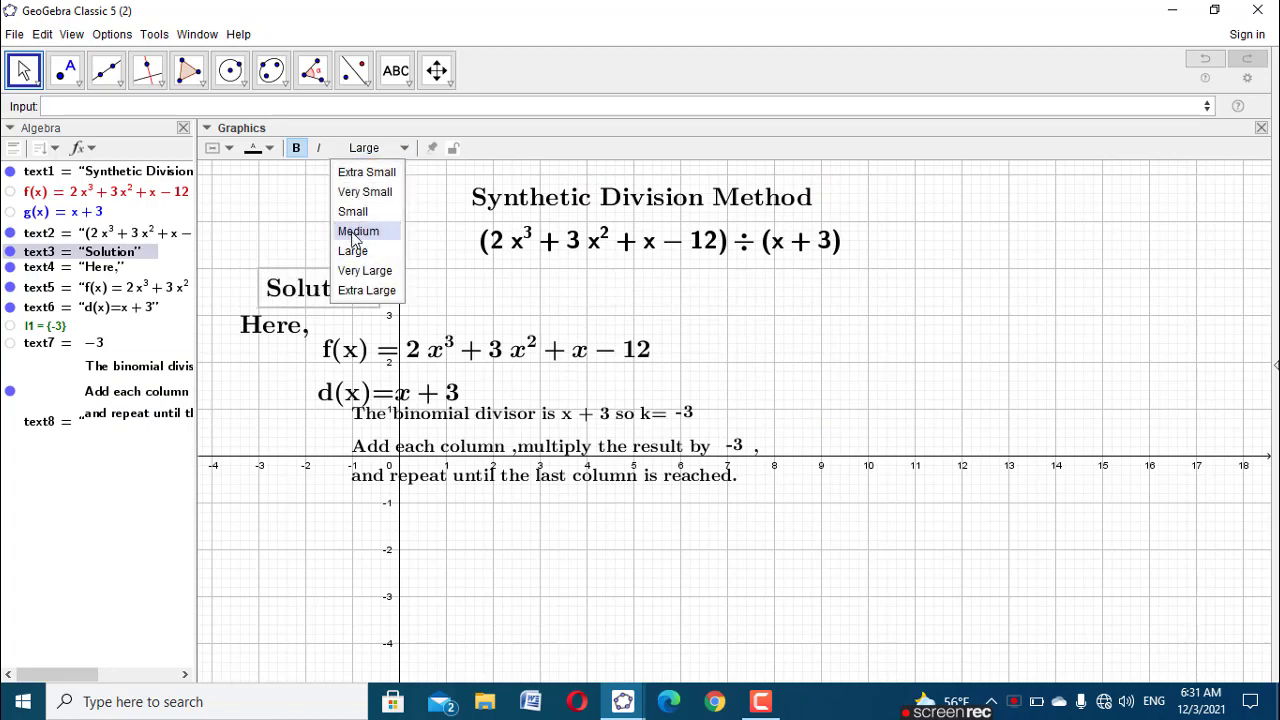
left_click(353, 235)
left_click(280, 332)
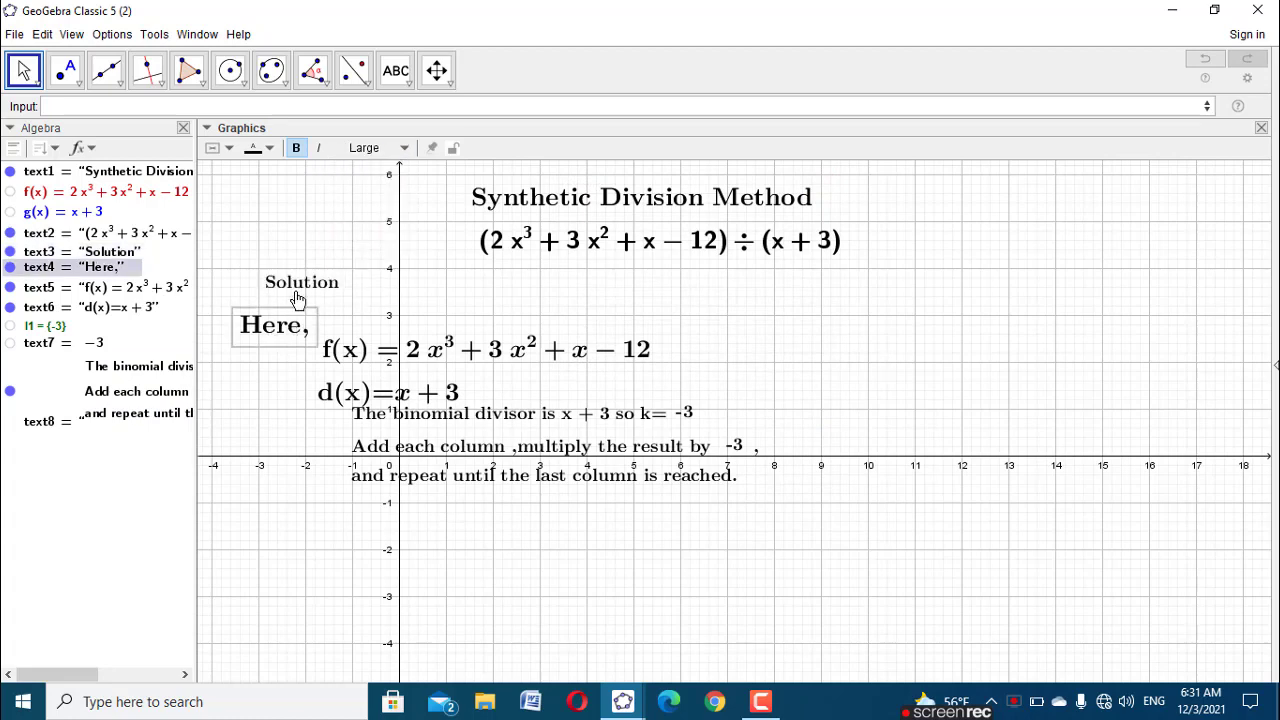
left_click(362, 150)
left_click(355, 229)
Step: Set the f(x) equation text to Medium font size and move it level with "Here,"
left_click(389, 355)
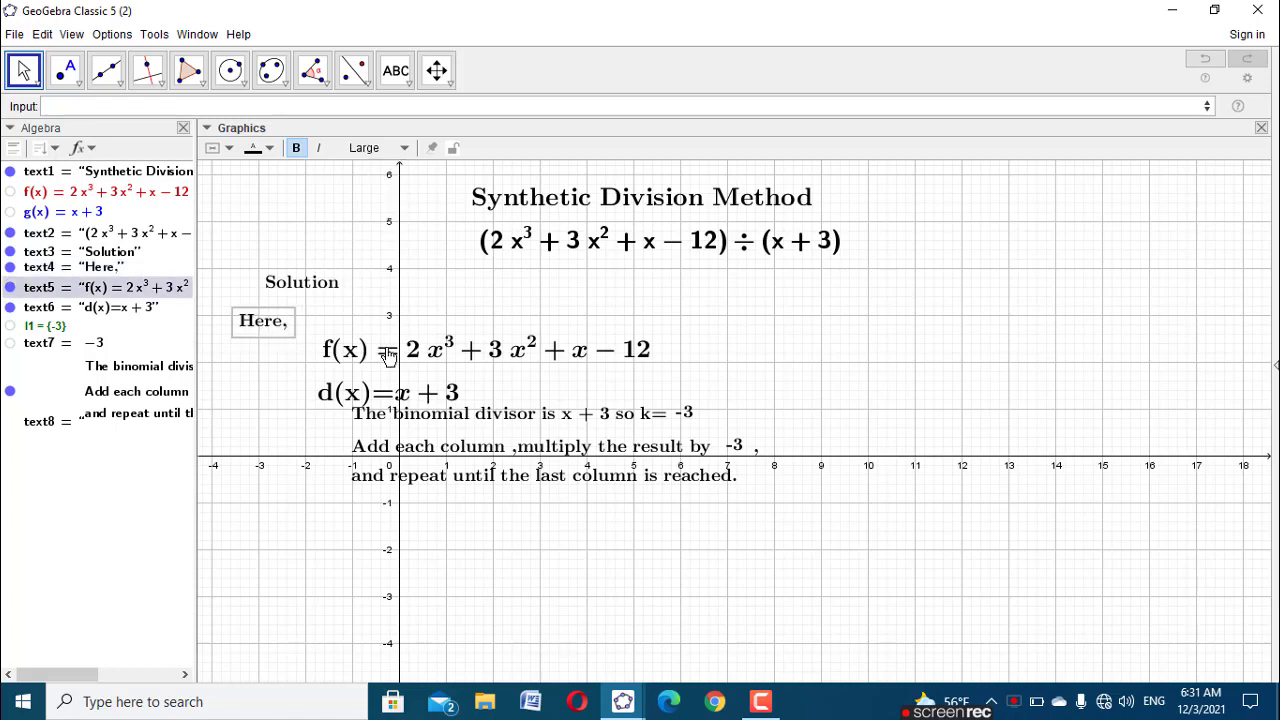
left_click(365, 149)
left_click(356, 232)
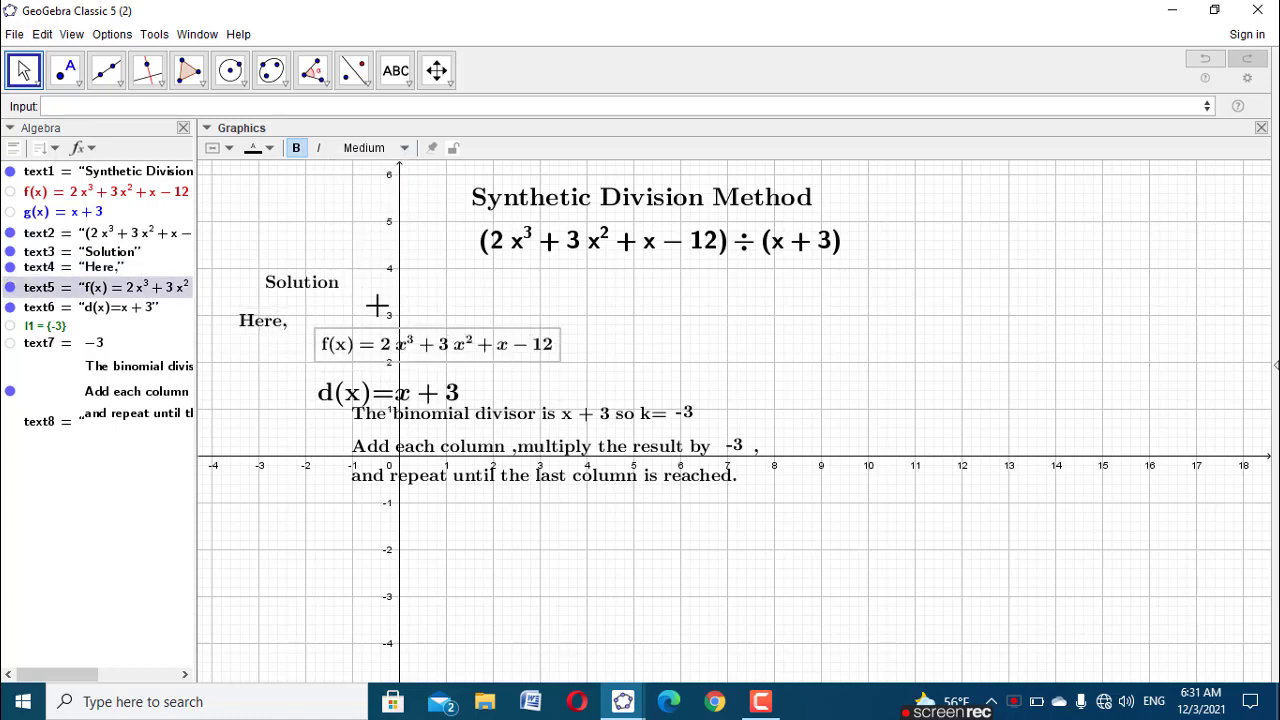
left_click_drag(372, 340, 388, 322)
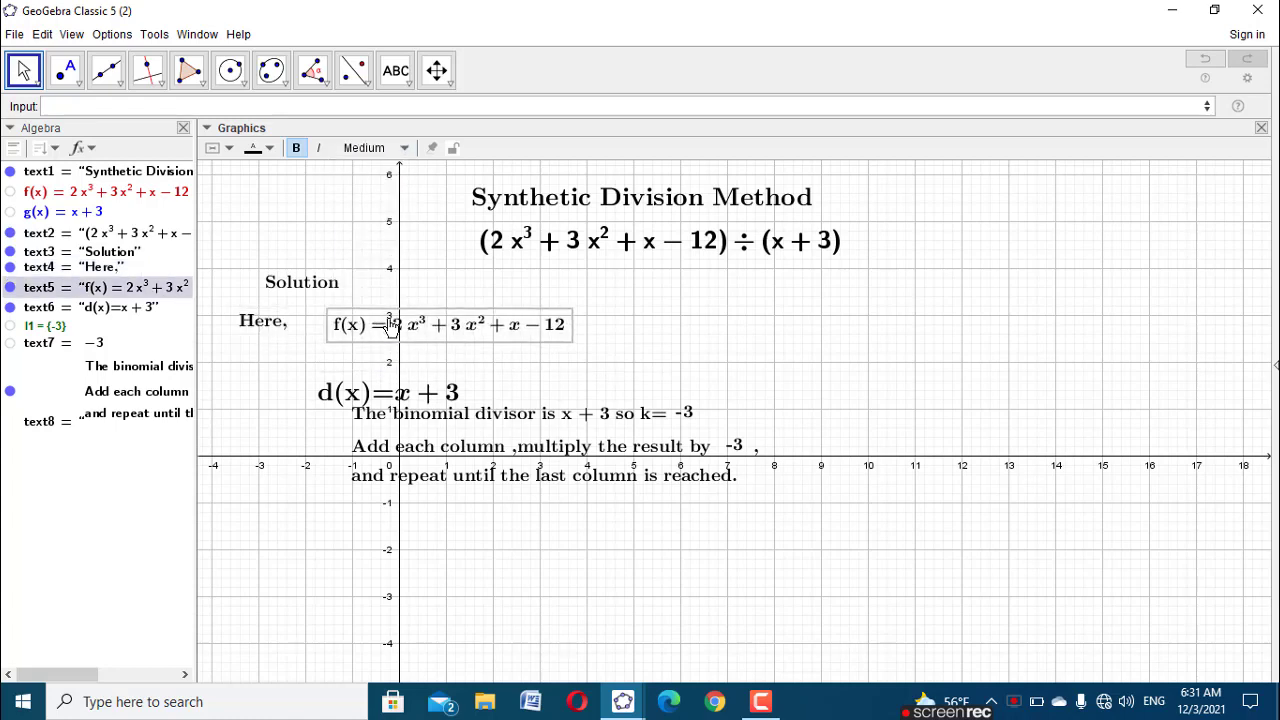
Step: Set the d(x) text to Medium font size, and stack it and the explanation text directly beneath the f(x) line
left_click(380, 395)
left_click(364, 148)
left_click(360, 231)
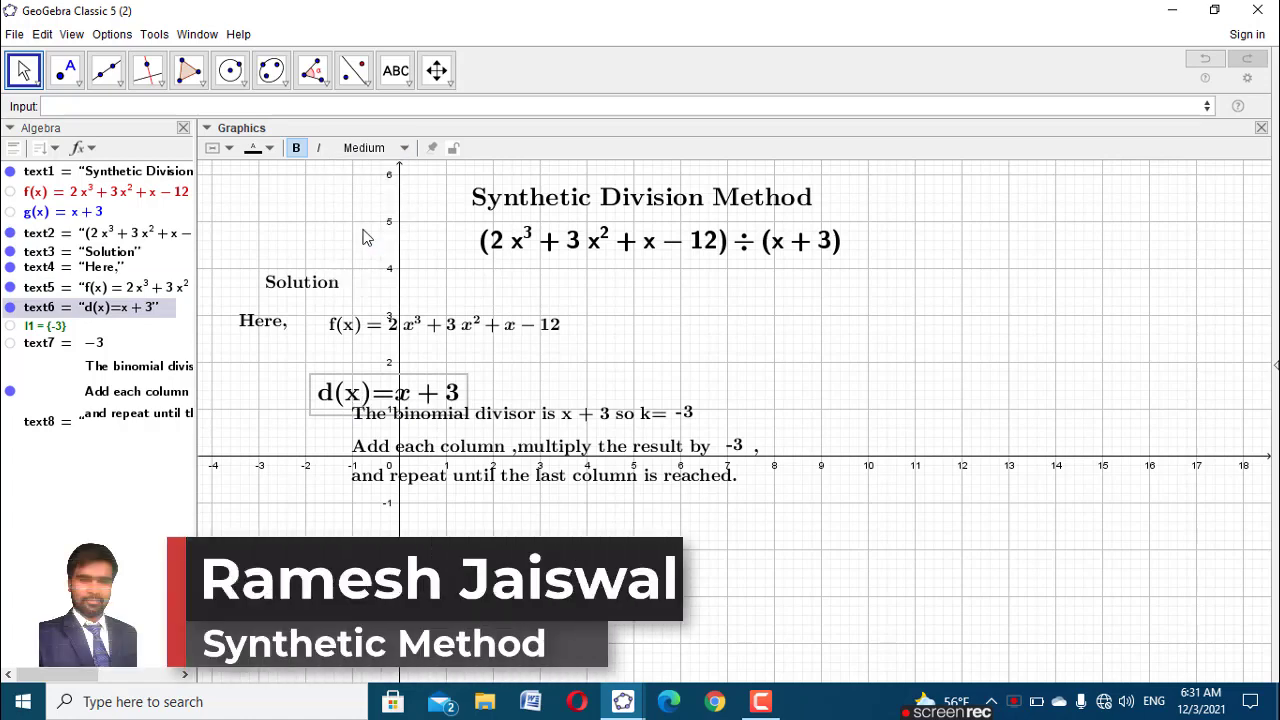
left_click_drag(366, 396, 383, 365)
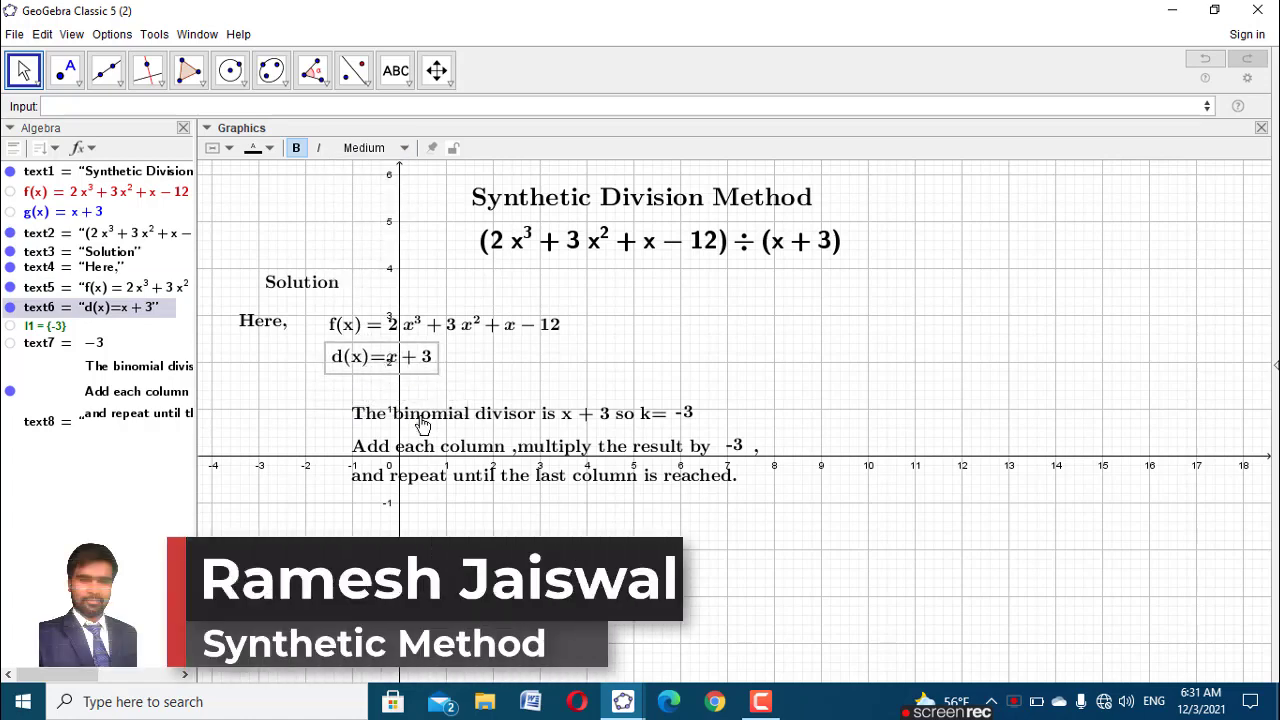
left_click_drag(439, 441, 421, 418)
Step: Hide the coordinate axes and the grid in the graphics view
right_click(951, 223)
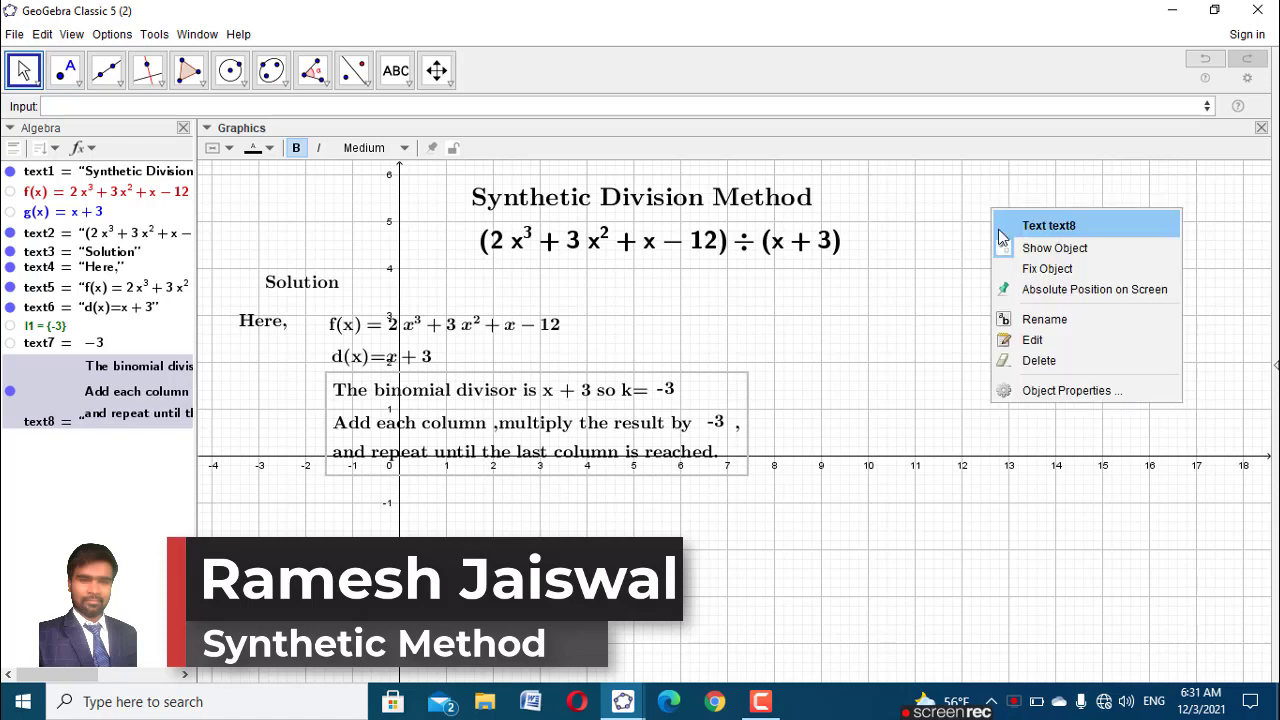
left_click(929, 200)
right_click(935, 201)
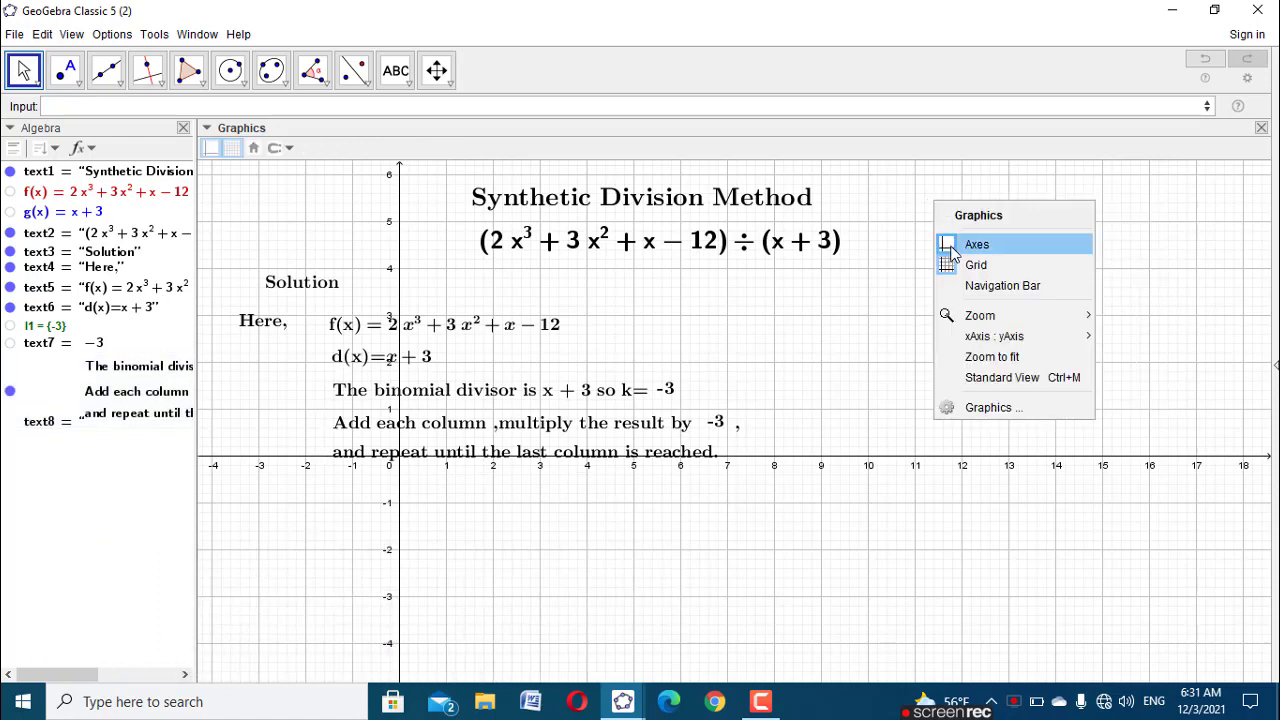
left_click(948, 243)
right_click(932, 245)
left_click(960, 312)
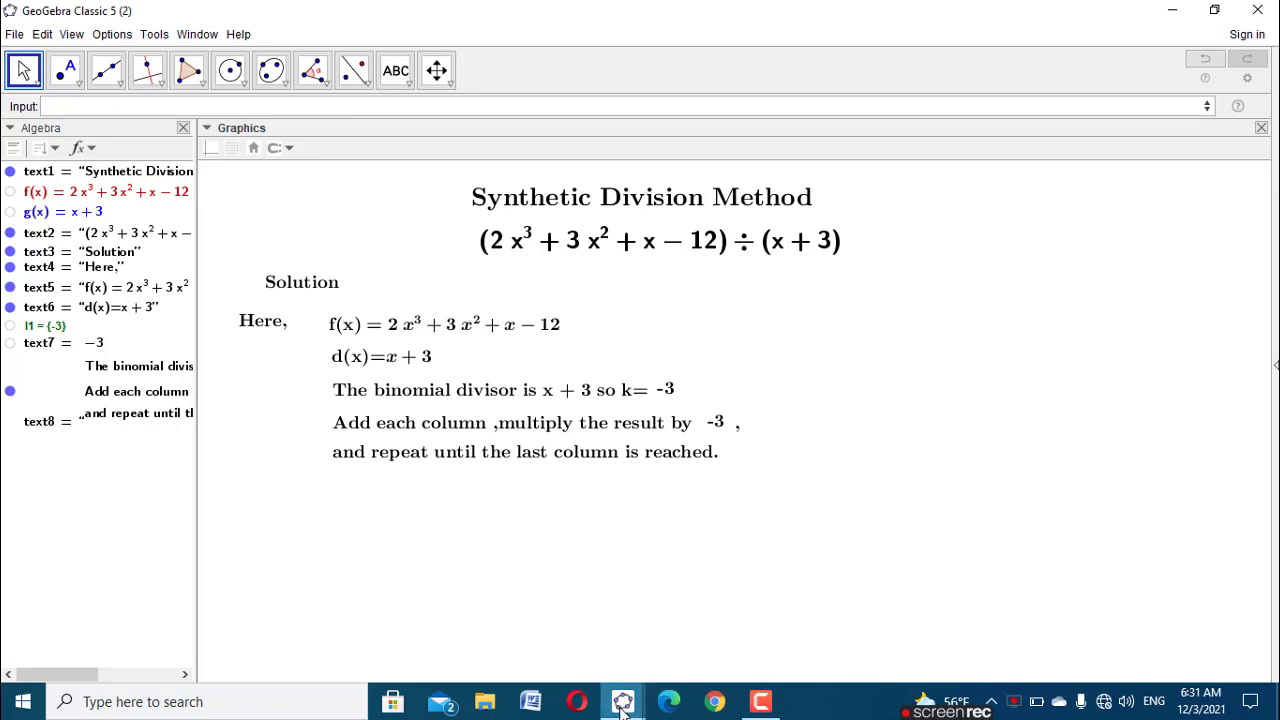
Step: Switch to the synthetic method.ggb window, examine the finished division layout and its slider, and return to the worksheet being built
mouse_move(622, 707)
left_click(520, 640)
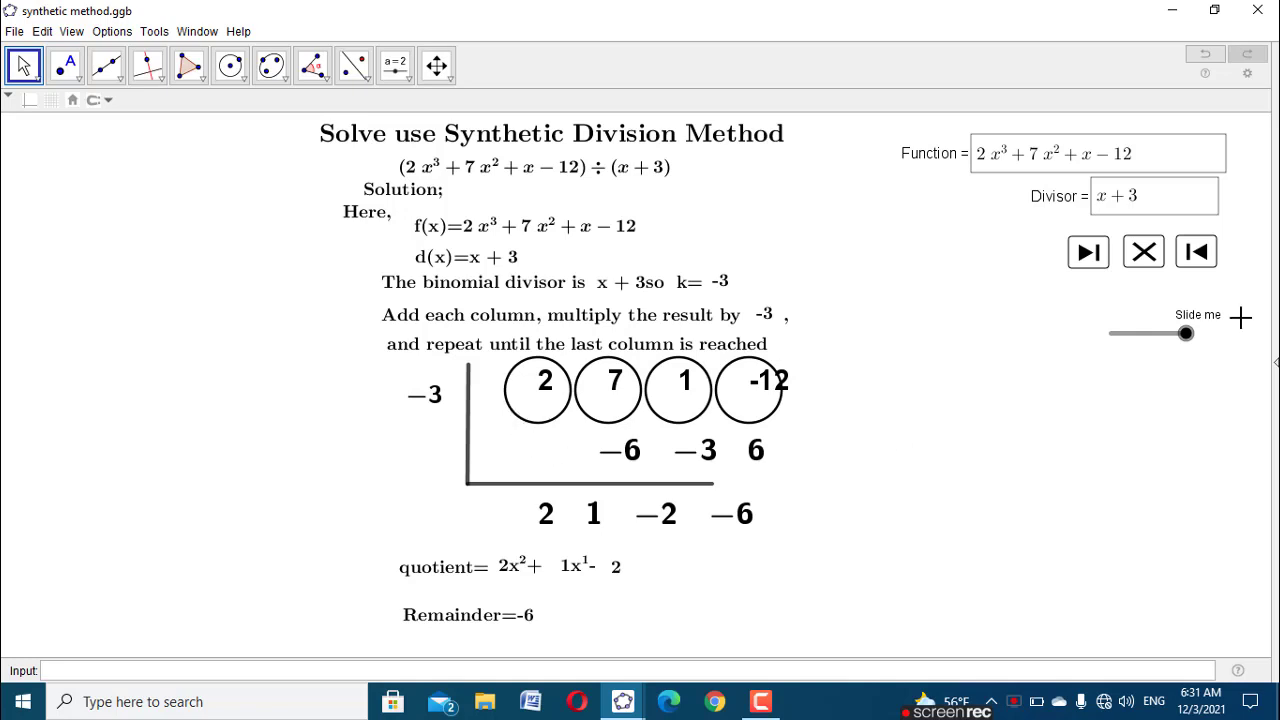
mouse_move(1186, 332)
left_mouse_down()
mouse_move(1111, 333)
mouse_move(1186, 333)
left_mouse_up()
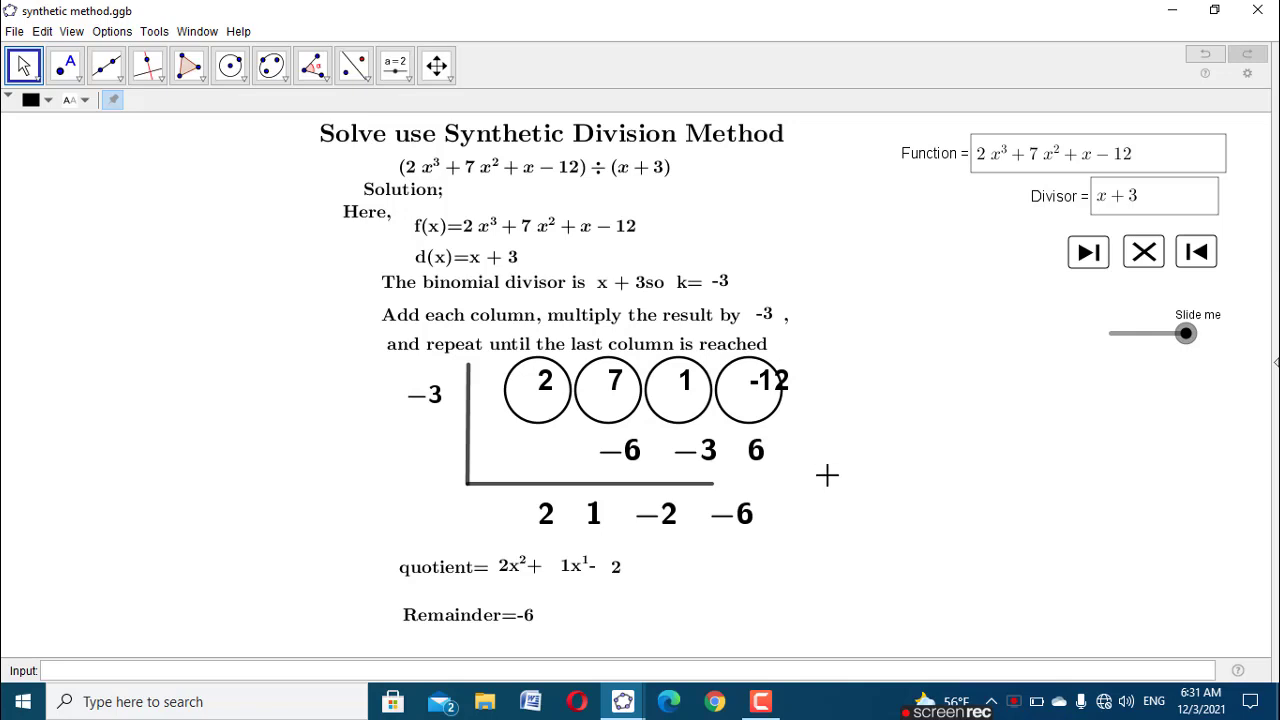
left_click(629, 710)
left_click(686, 600)
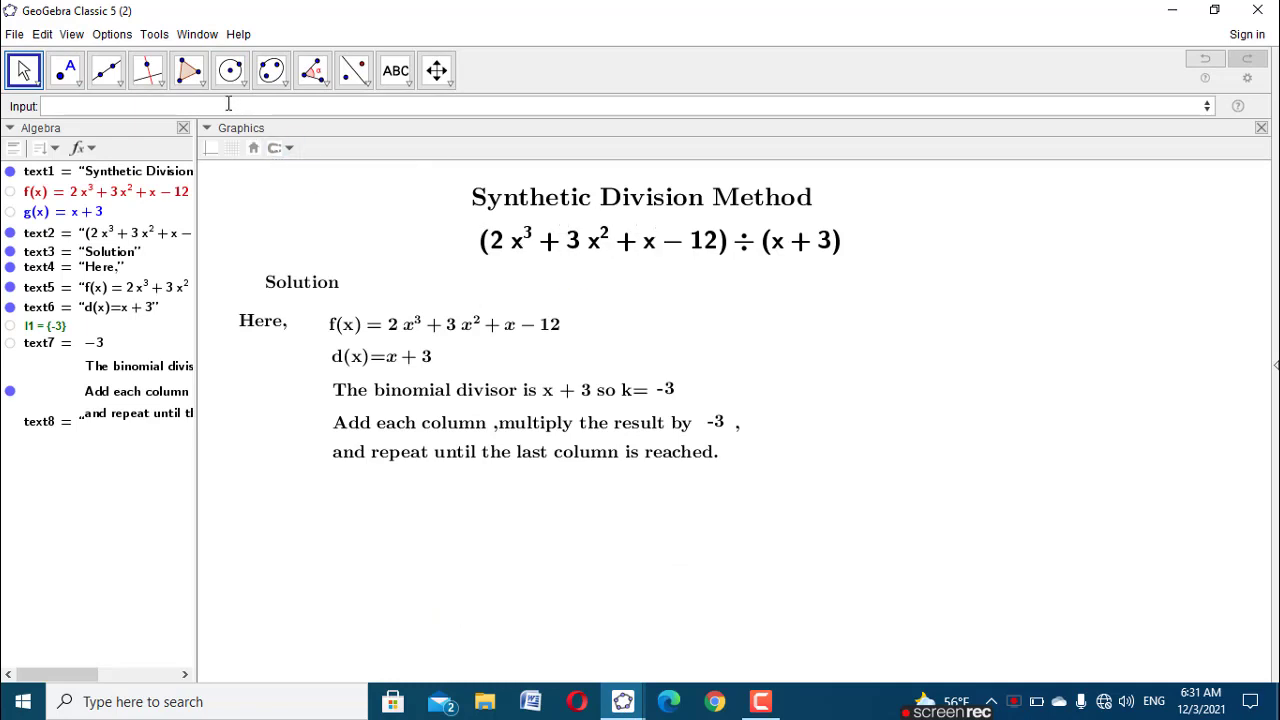
Step: Create a list of the dividend polynomial's coefficients with the command Coefficients(f)
type("coe")
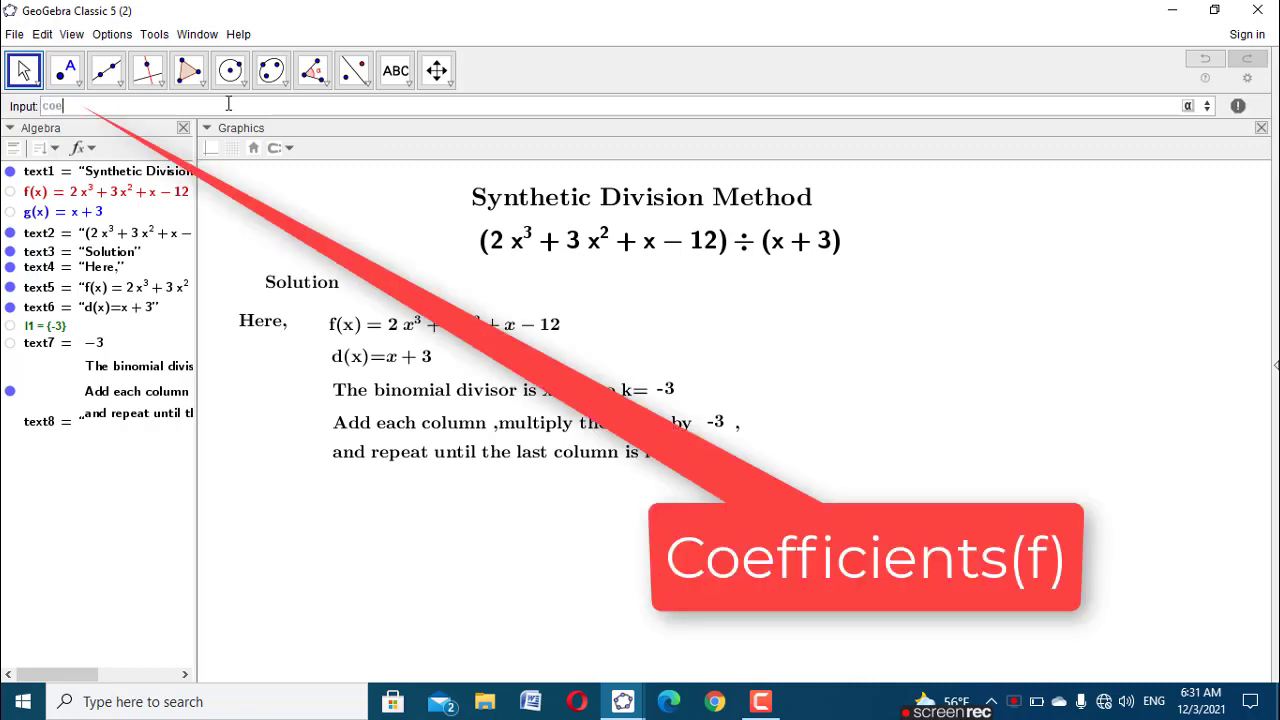
type("ff")
key("Return")
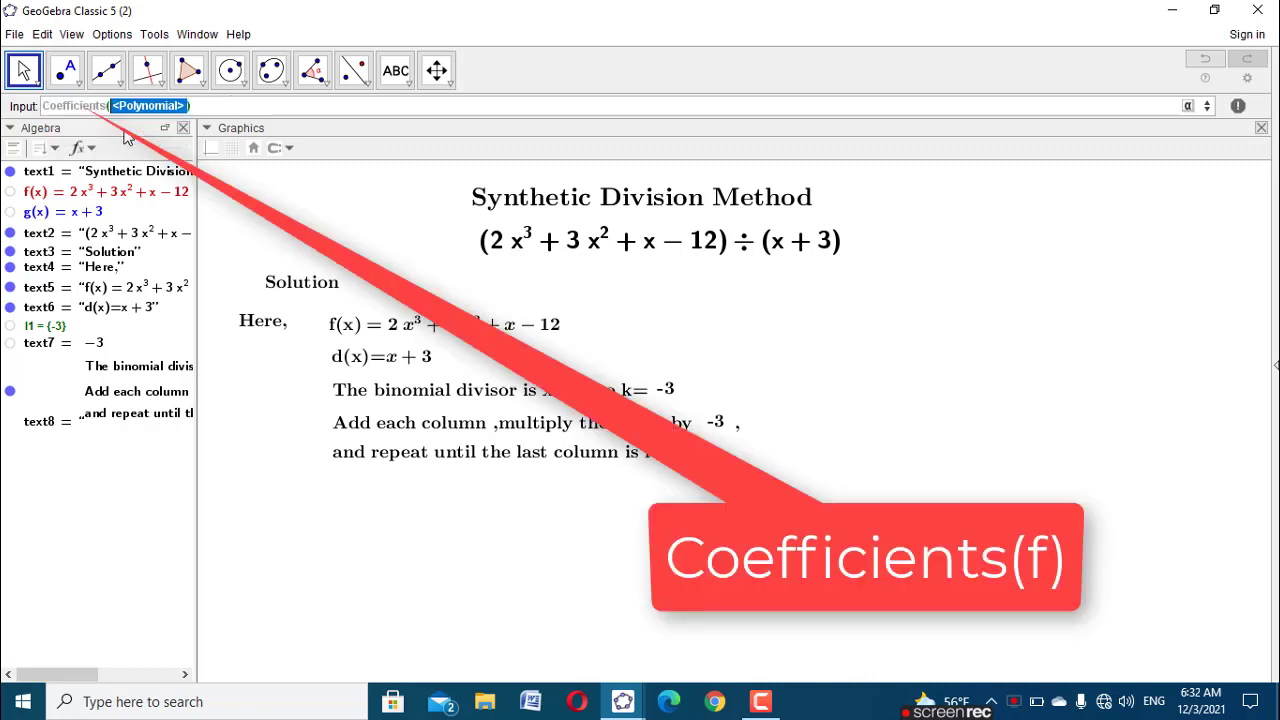
type("f")
key("Return")
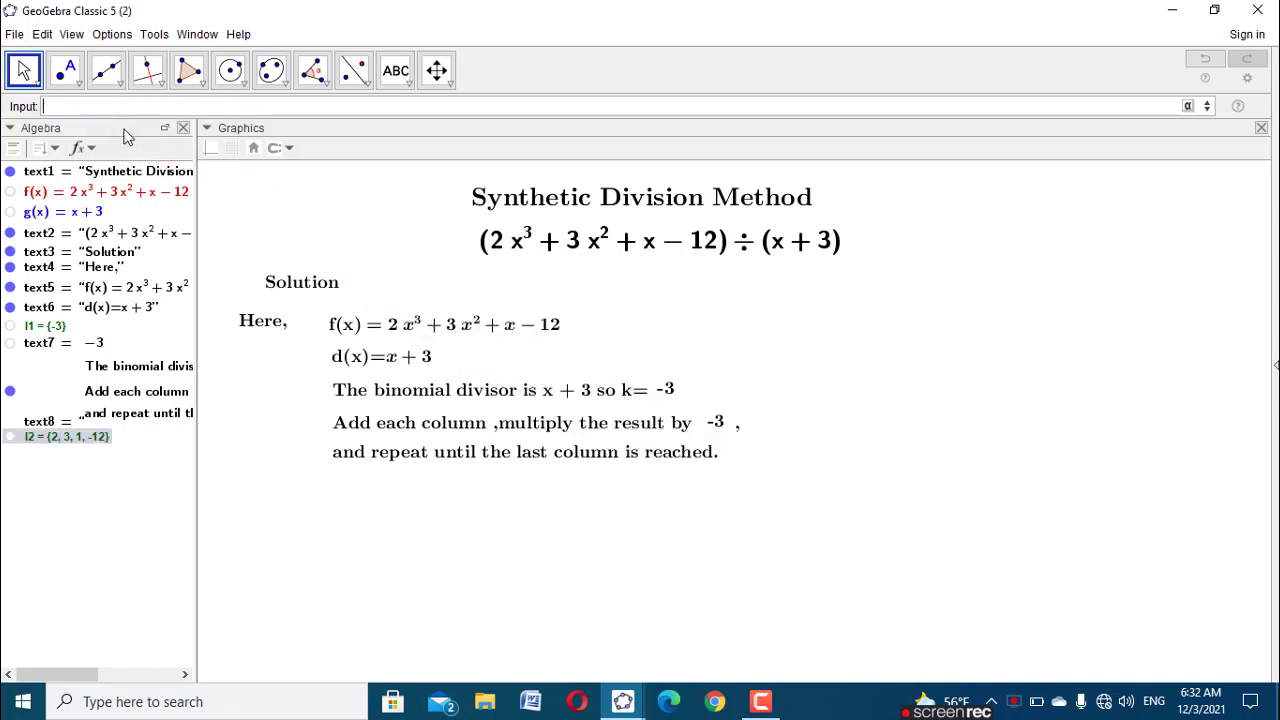
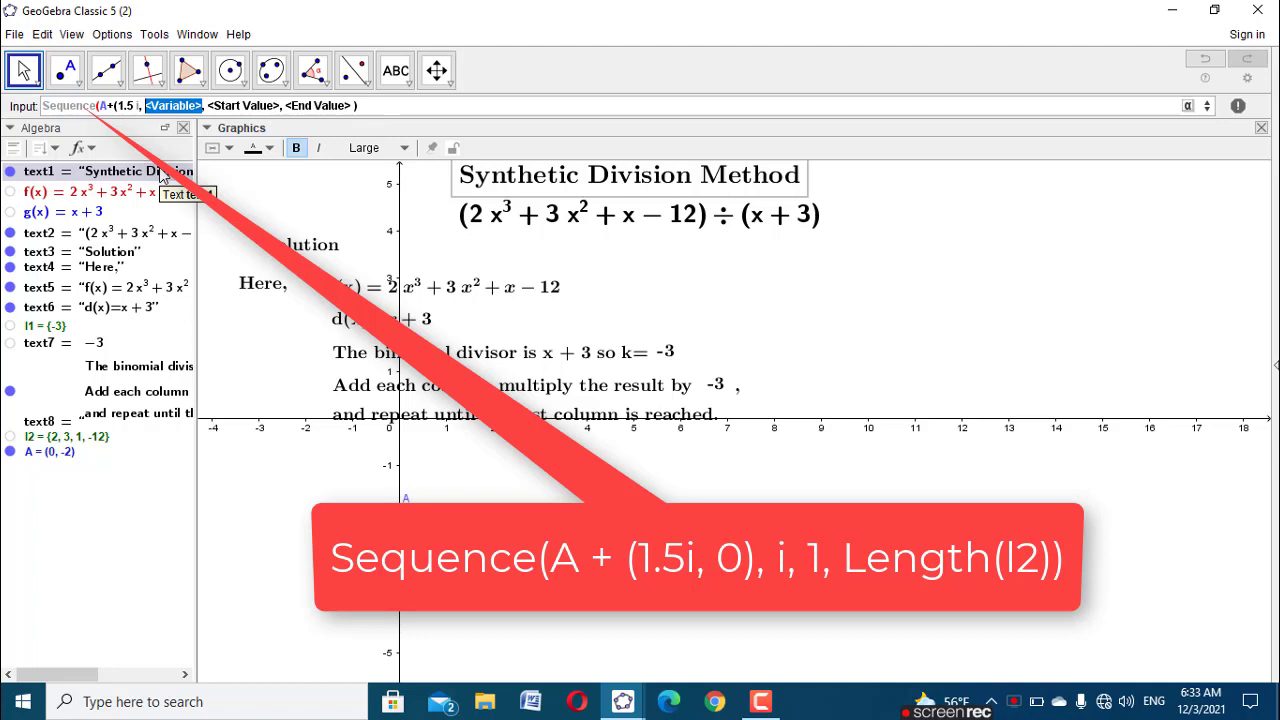
Step: Complete and run Sequence(A+(1.5 i, 0), i, 1, Length(l2)) to create a row of points spaced from point A
type("0")
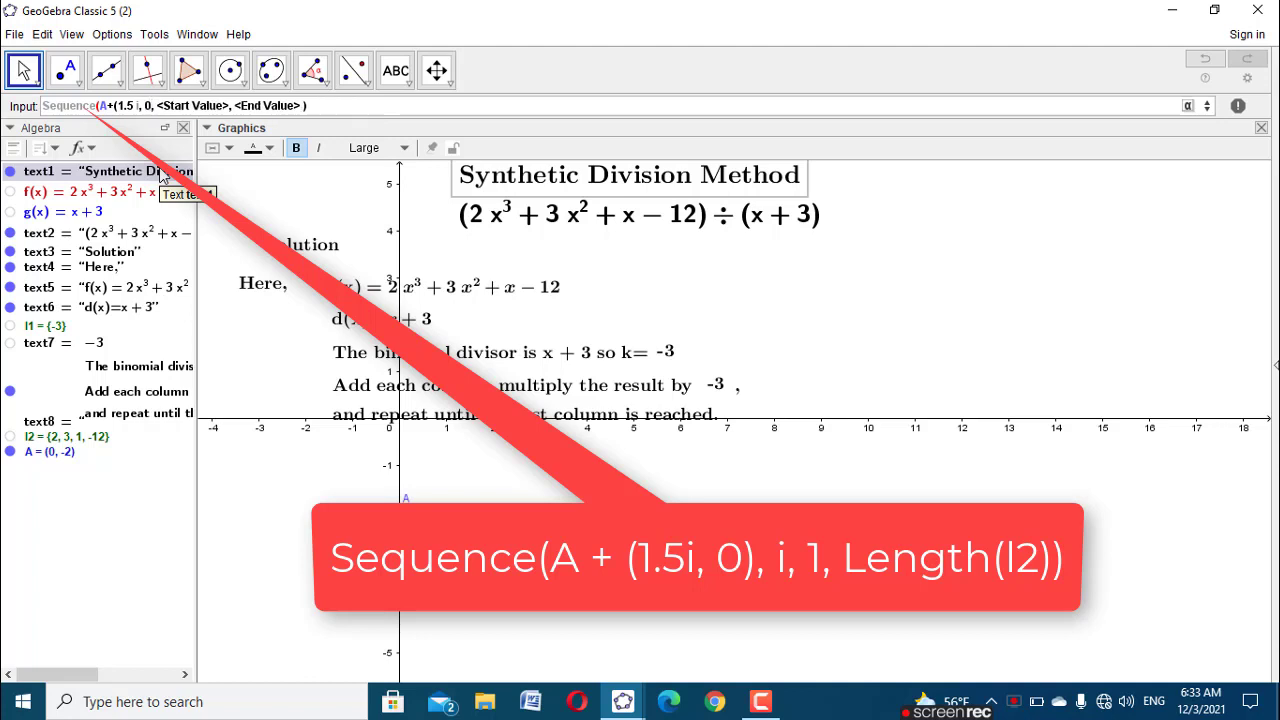
type(")")
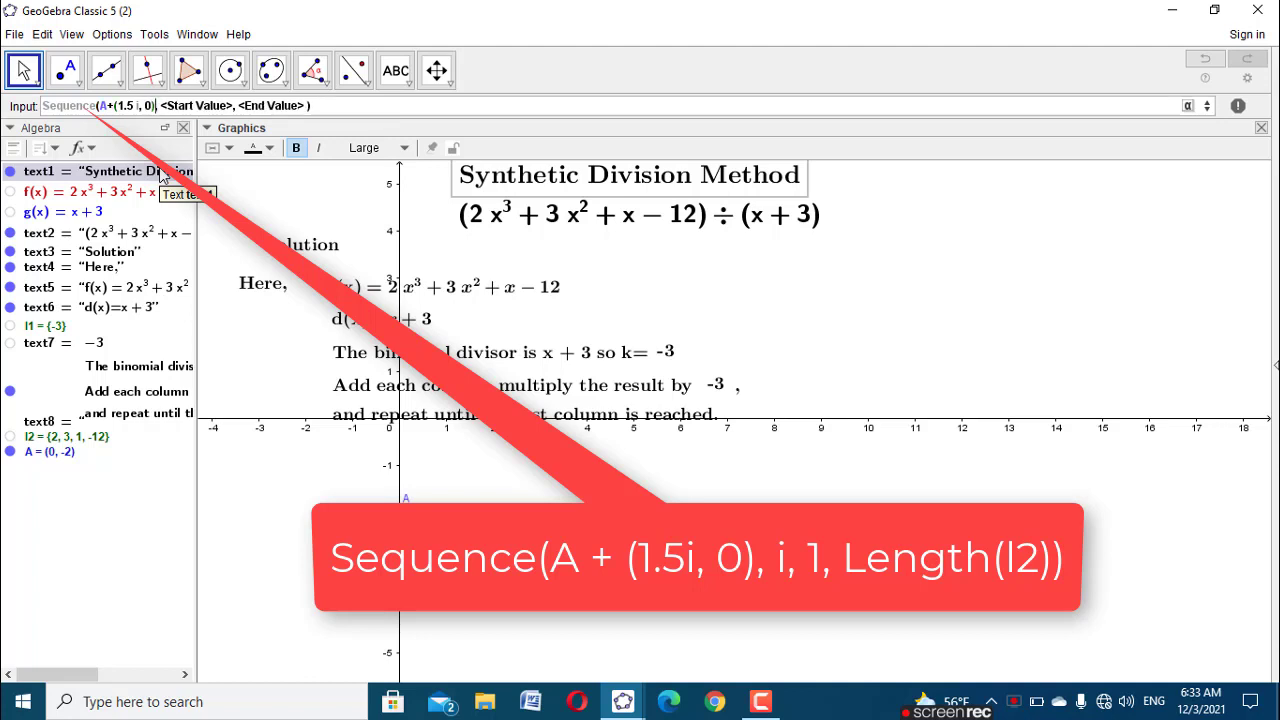
key("Tab")
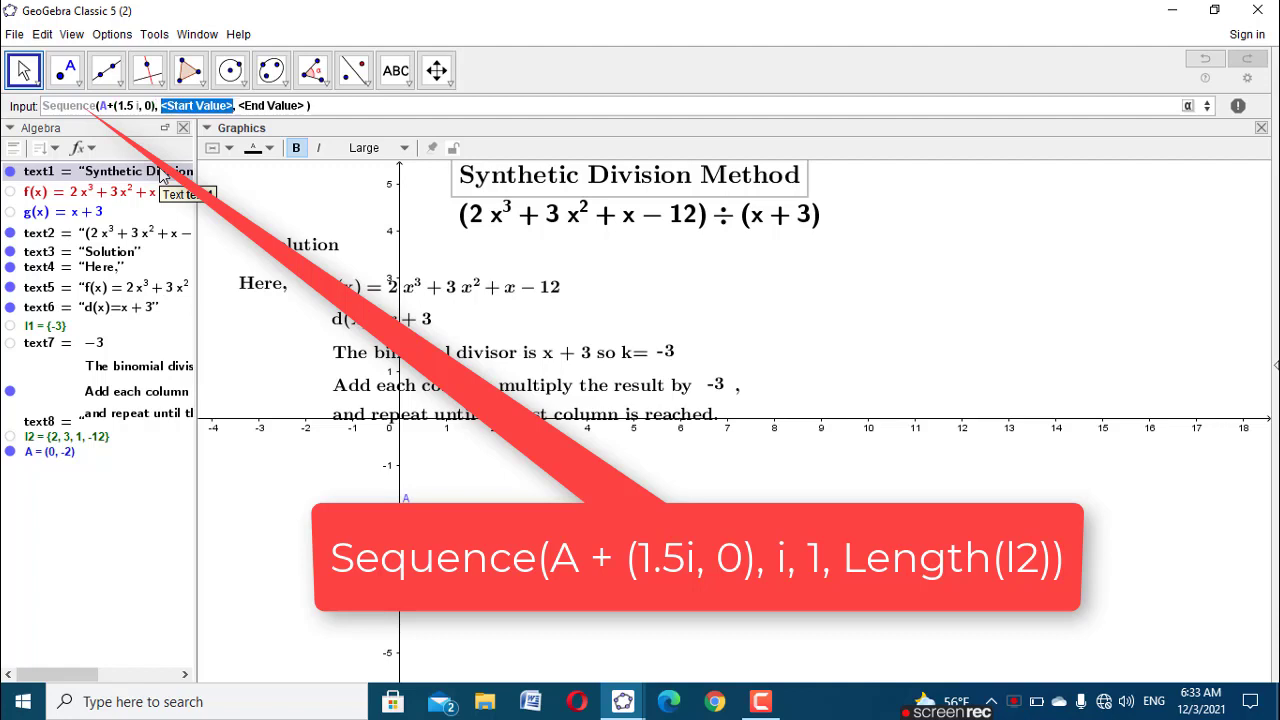
type("i")
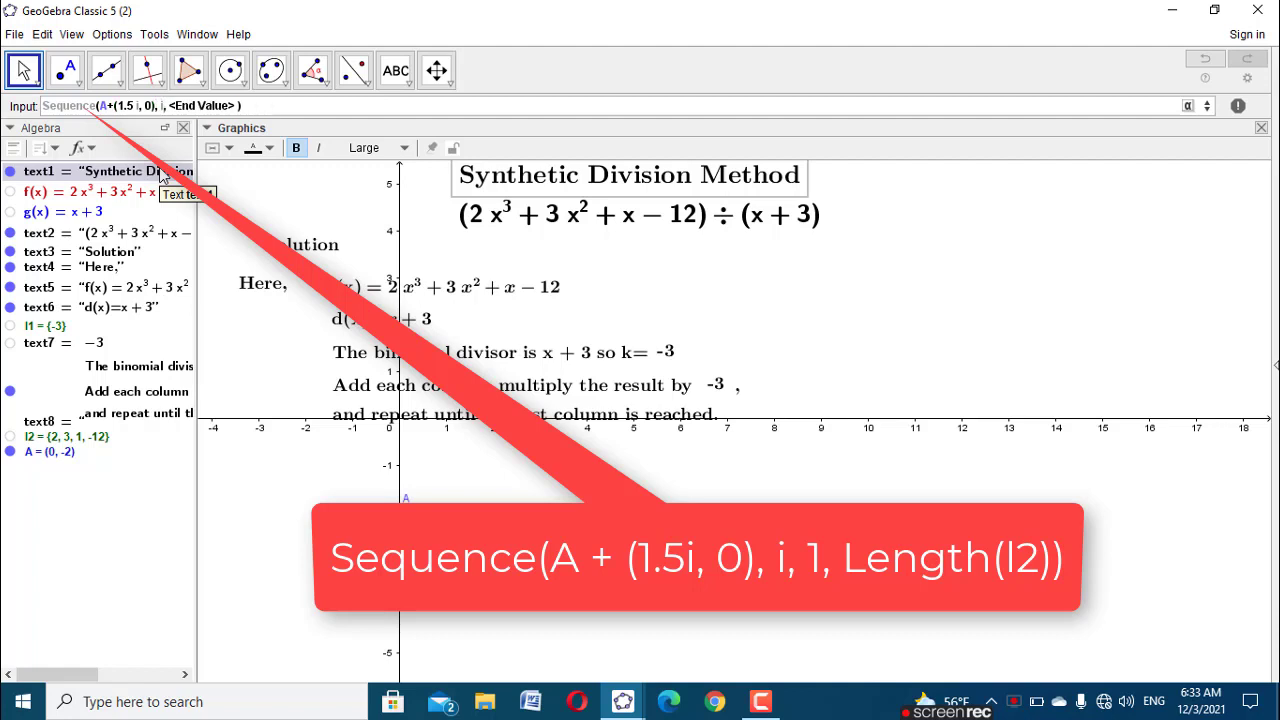
key("Tab")
type("1,len")
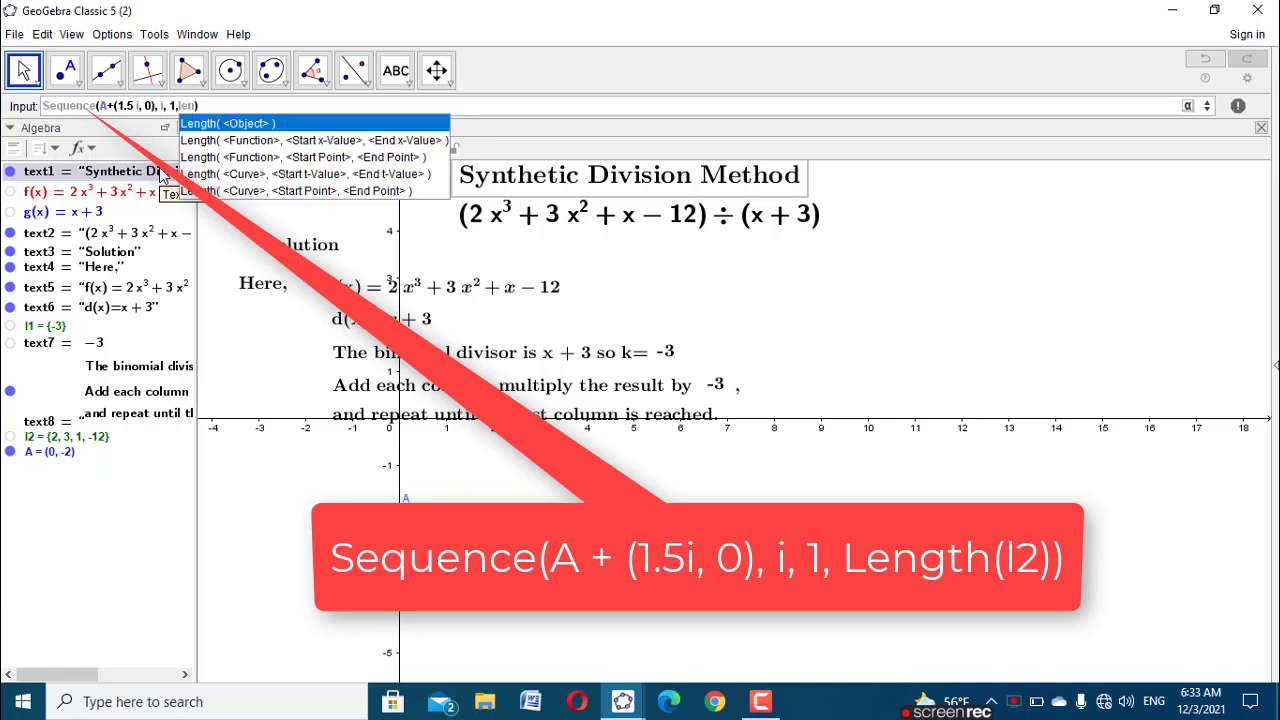
left_click(233, 122)
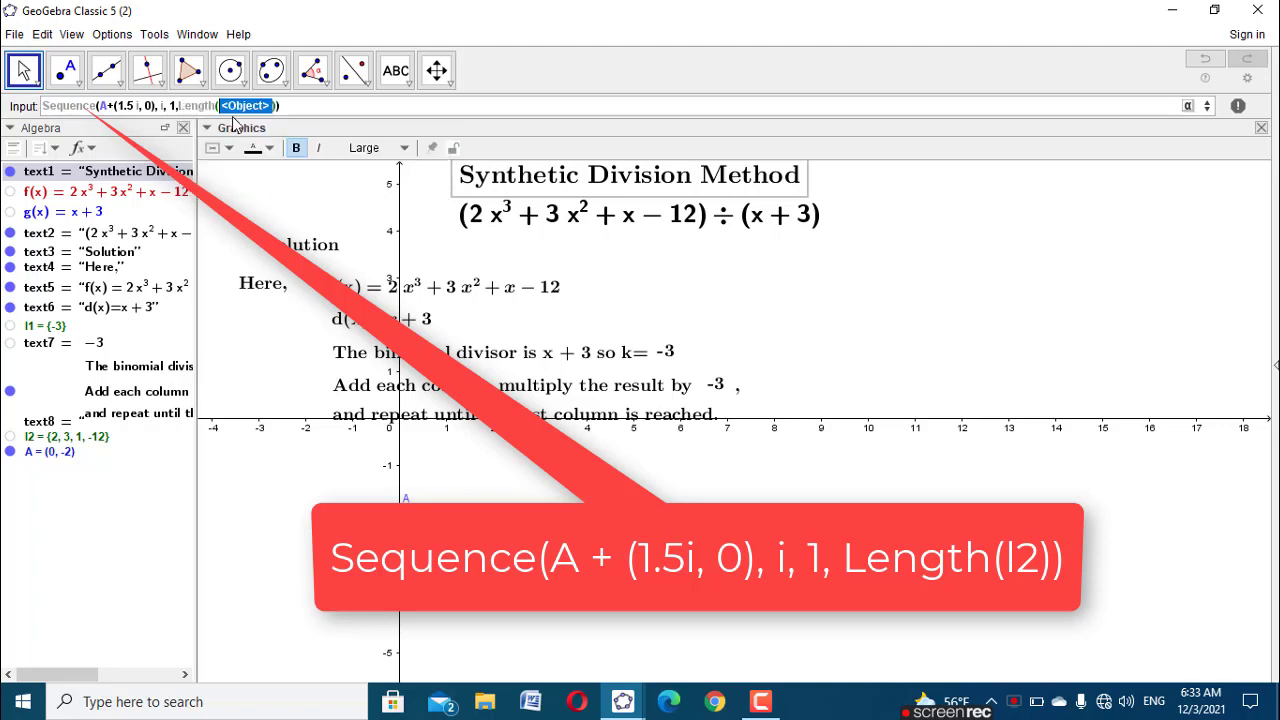
type("l2")
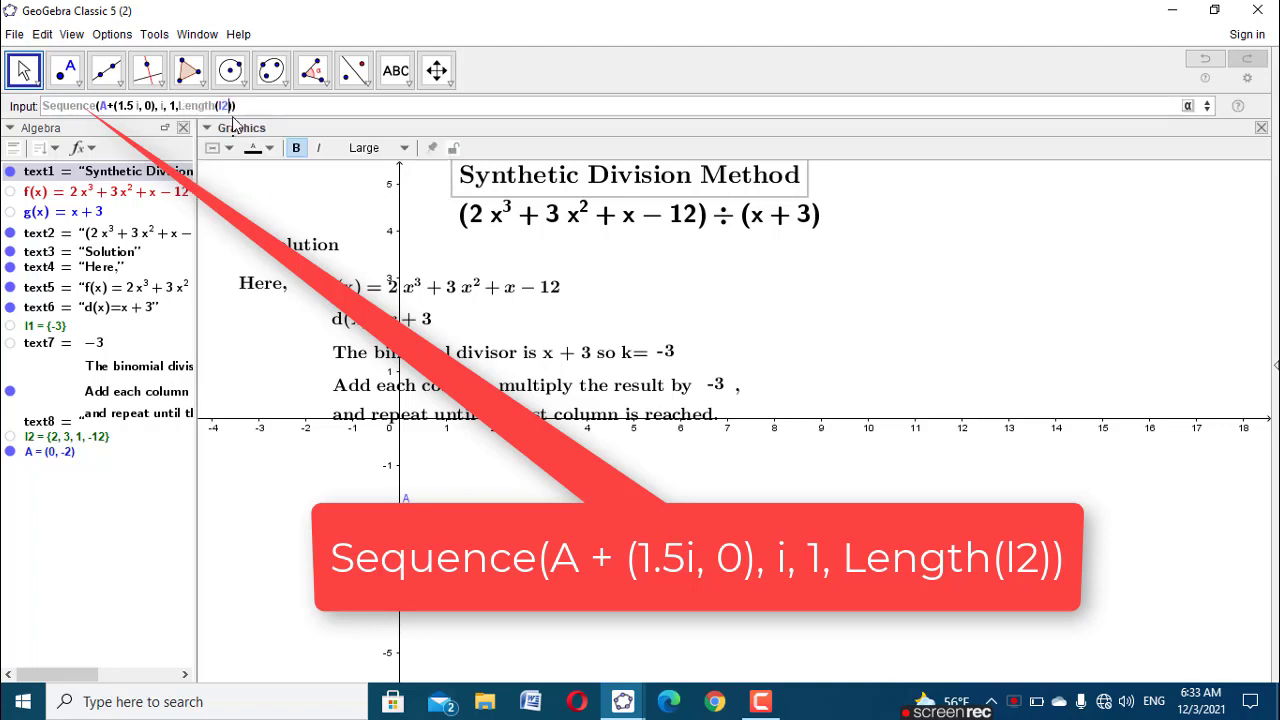
key("Return")
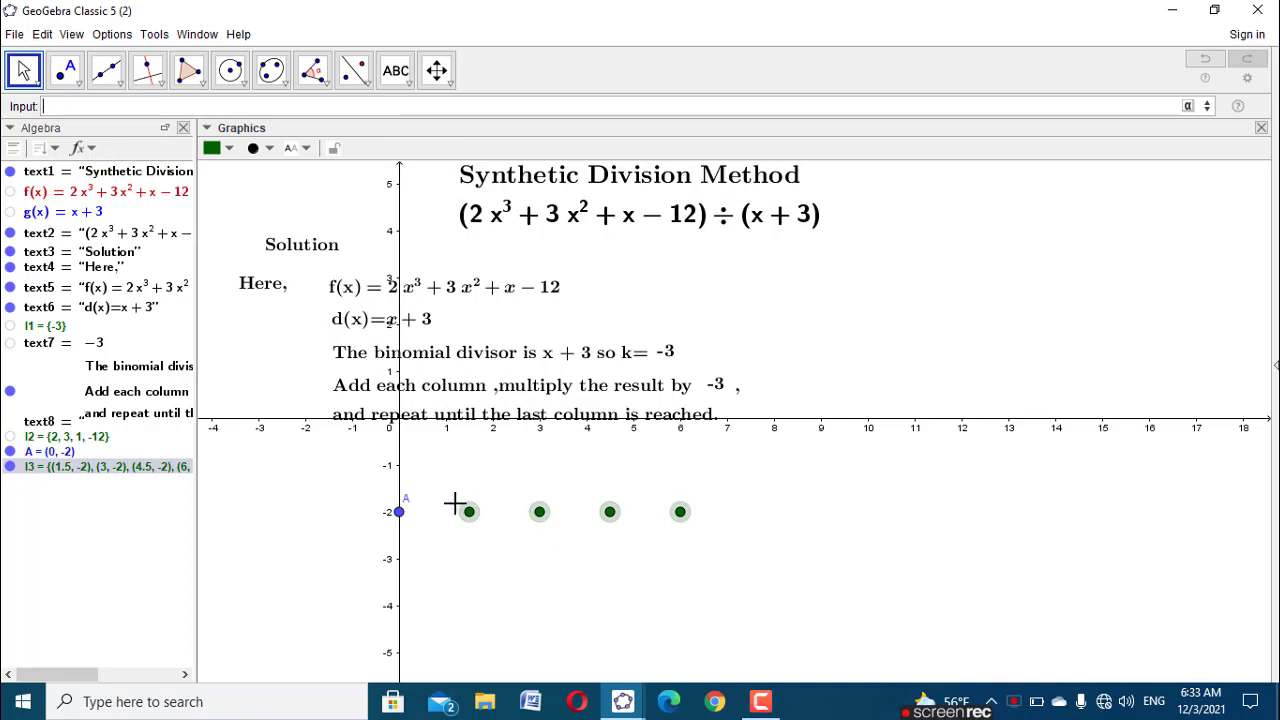
Step: Select point A, hide it, and show it again
left_click(400, 512)
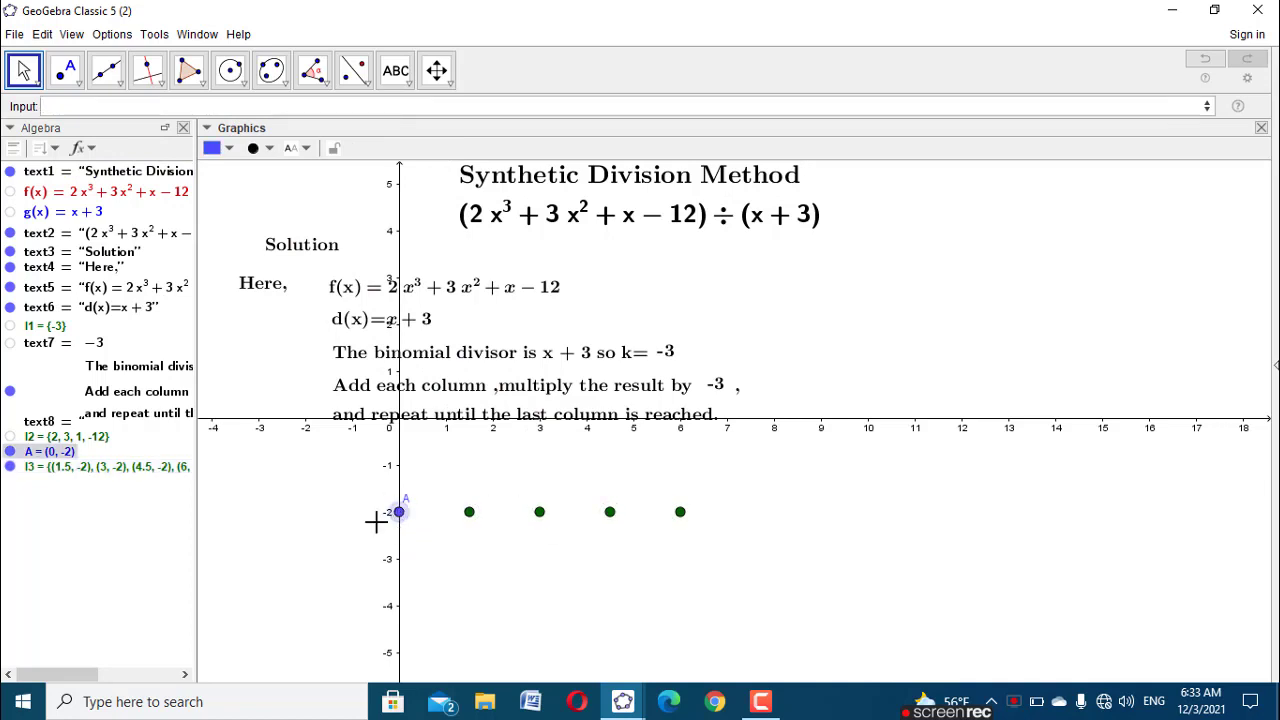
left_click(10, 452)
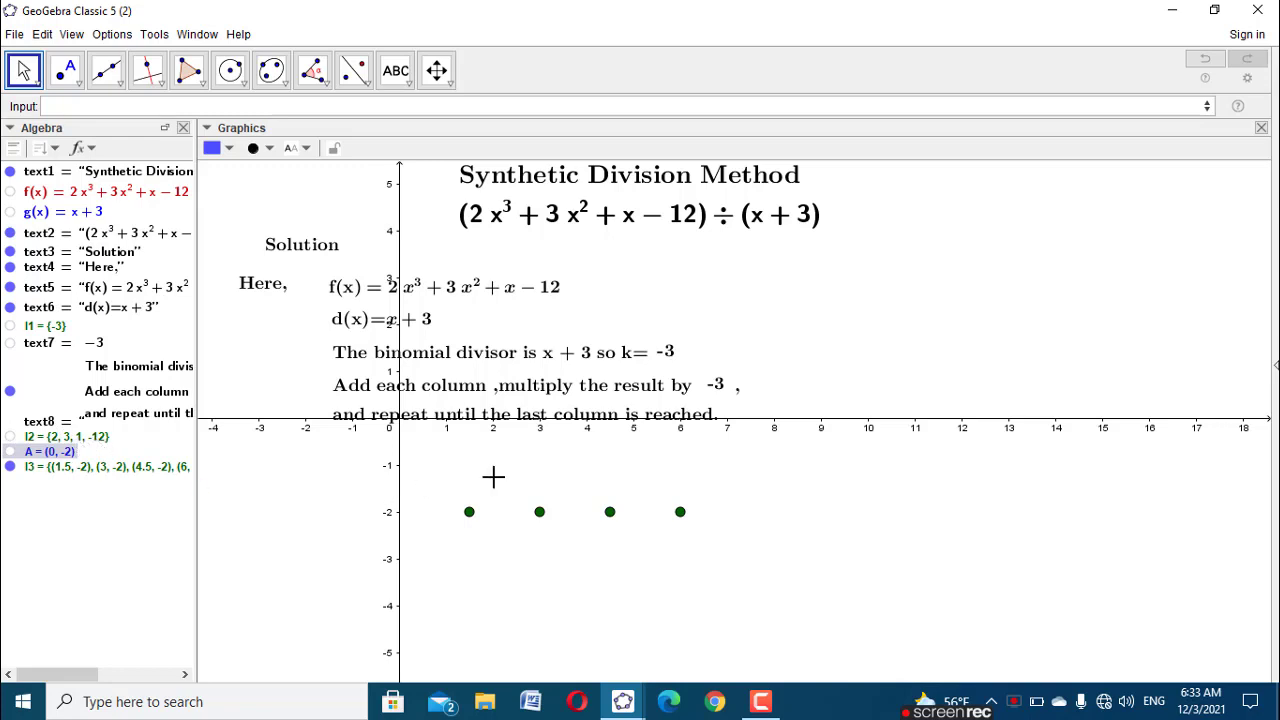
left_click(10, 451)
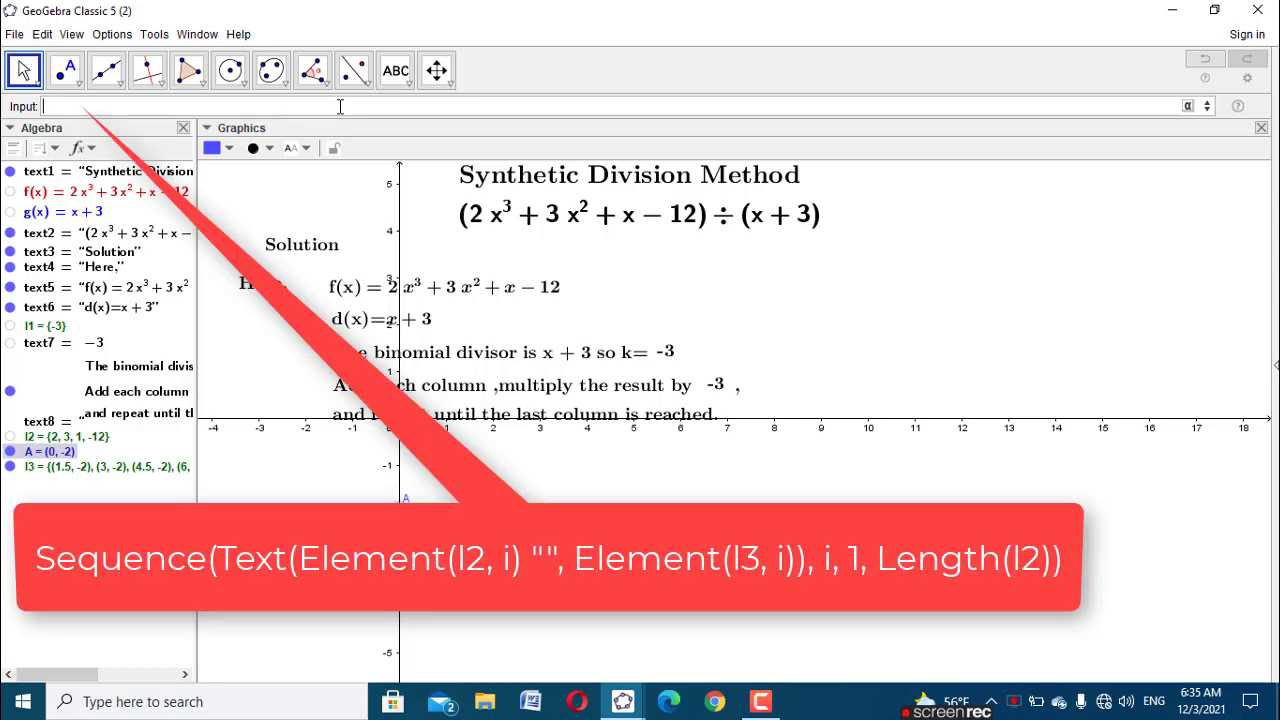
Step: Start a Sequence command whose expression is a Text command displaying Element(l2, i) joined with an empty string ""
type("seq")
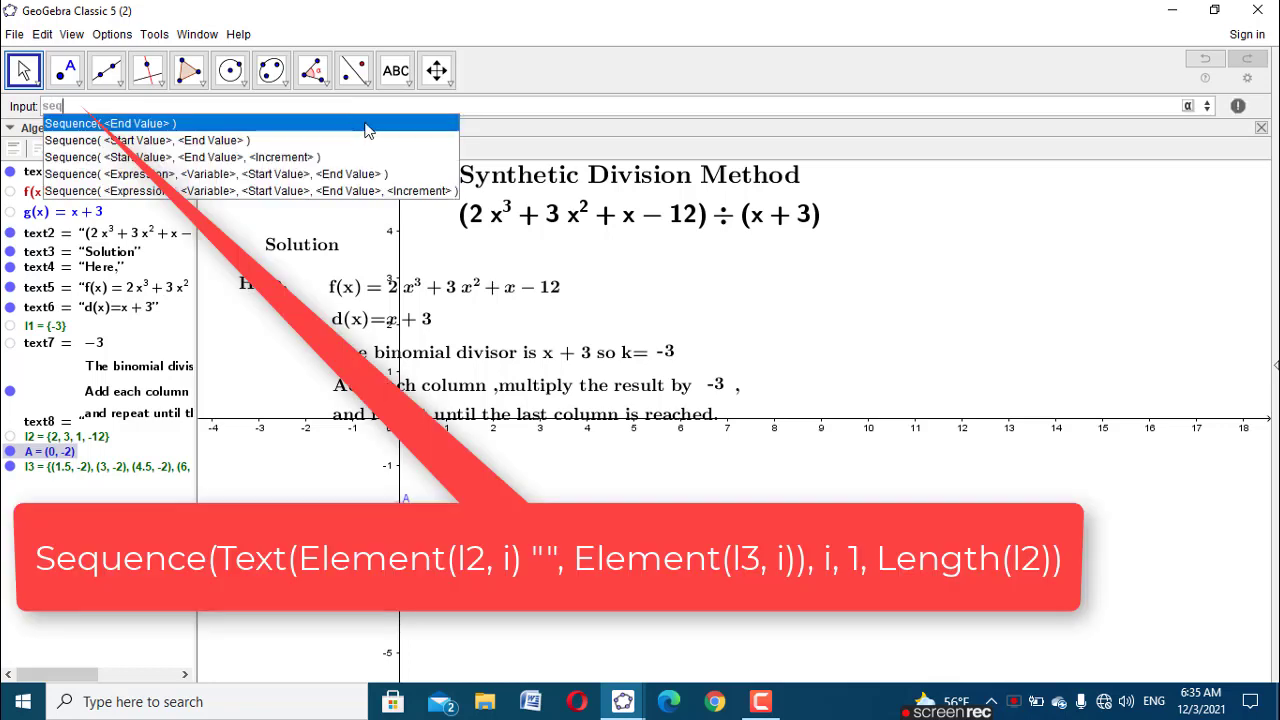
left_click(333, 177)
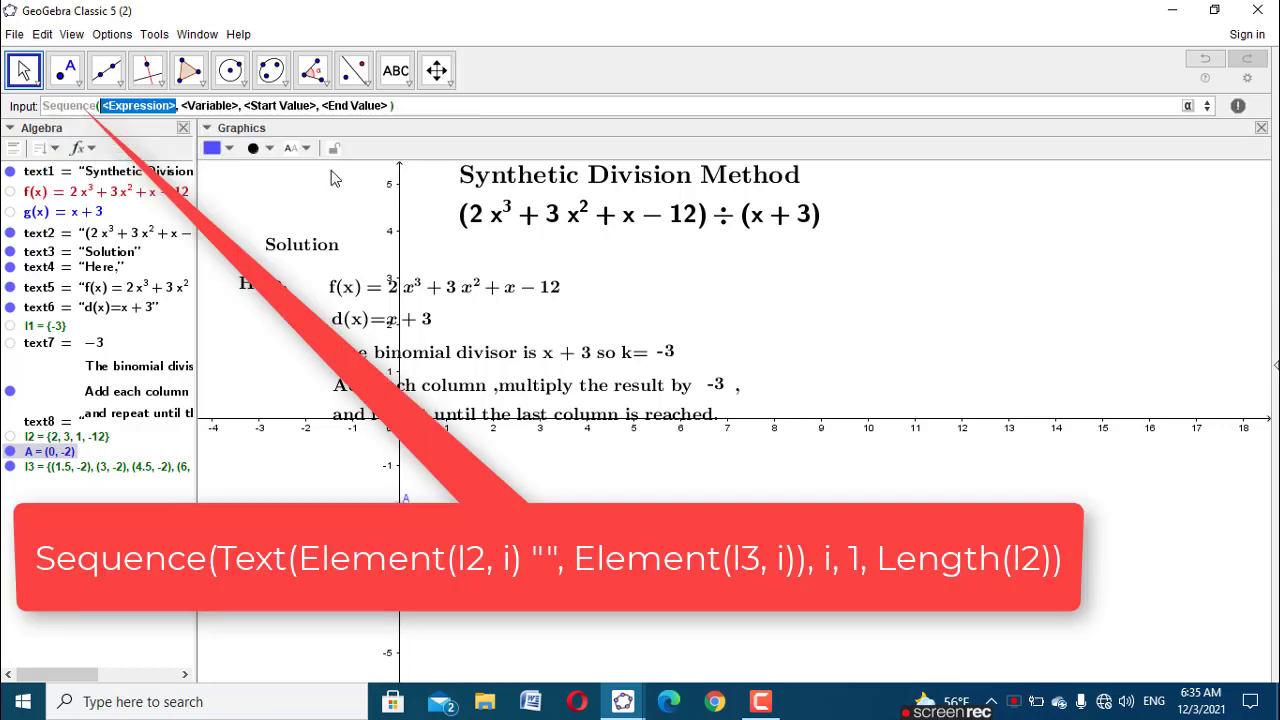
type("text")
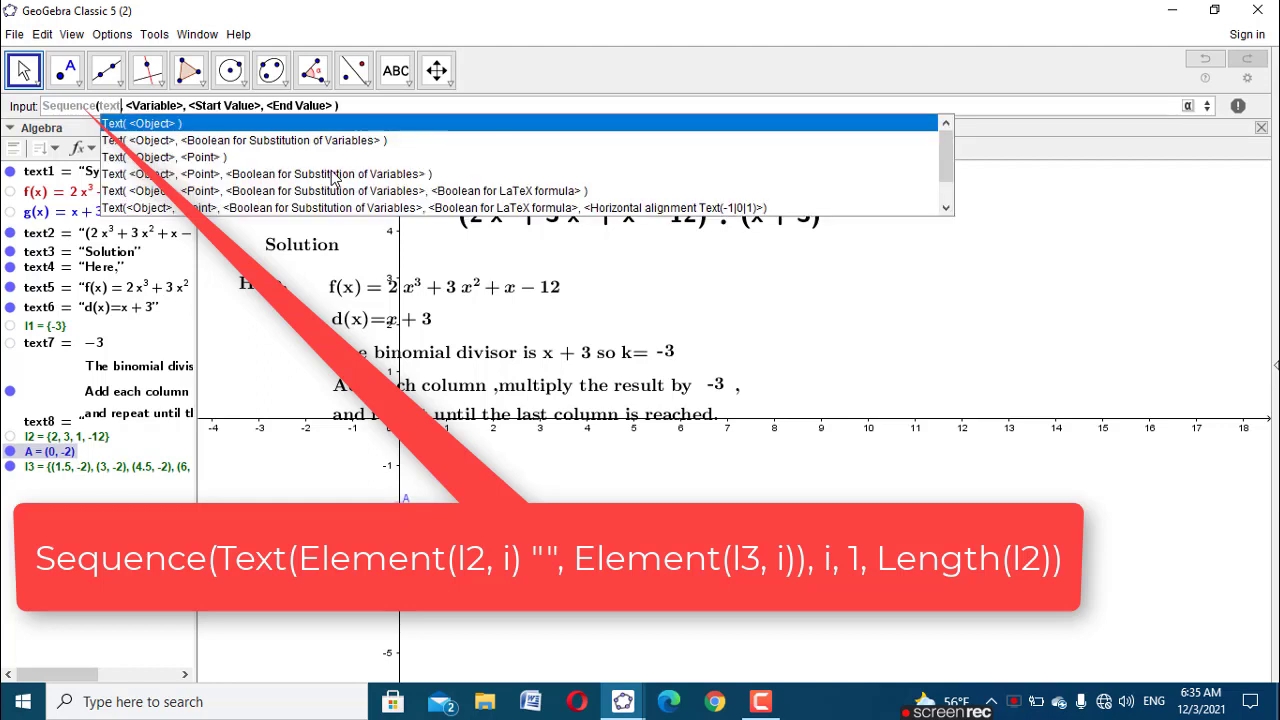
left_click(302, 143)
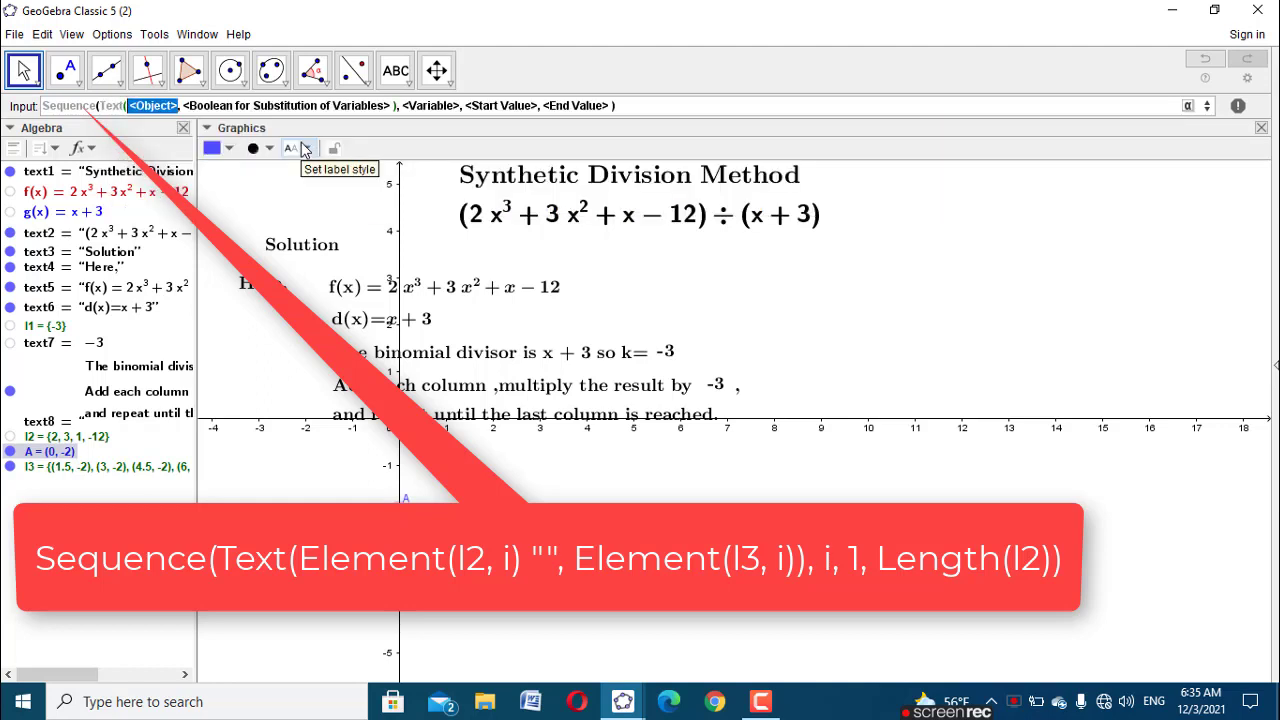
type("ele")
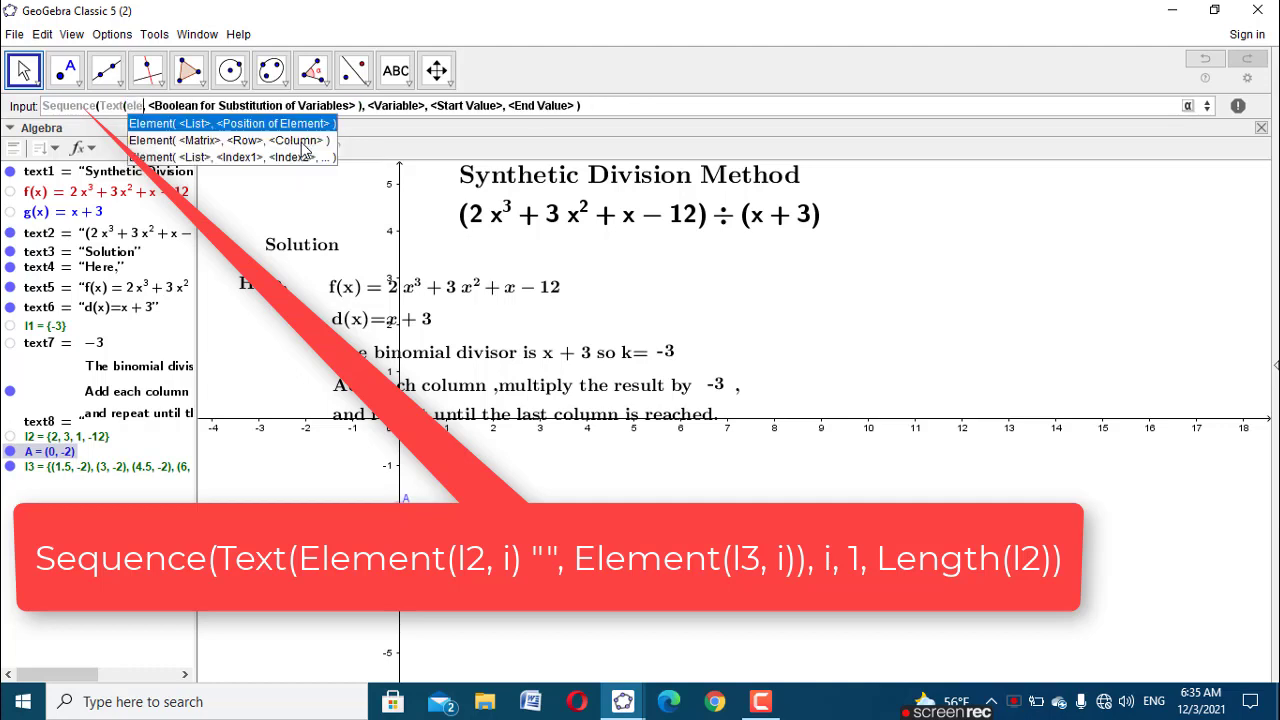
left_click(289, 125)
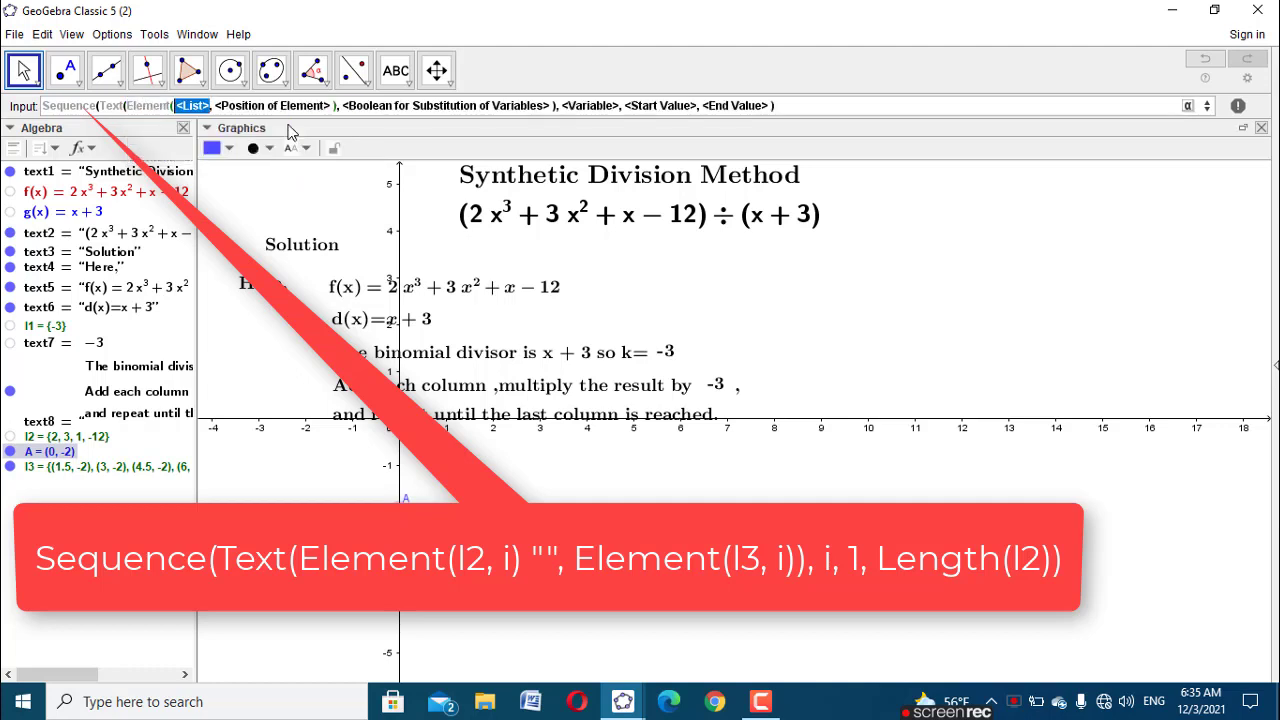
type("l2,")
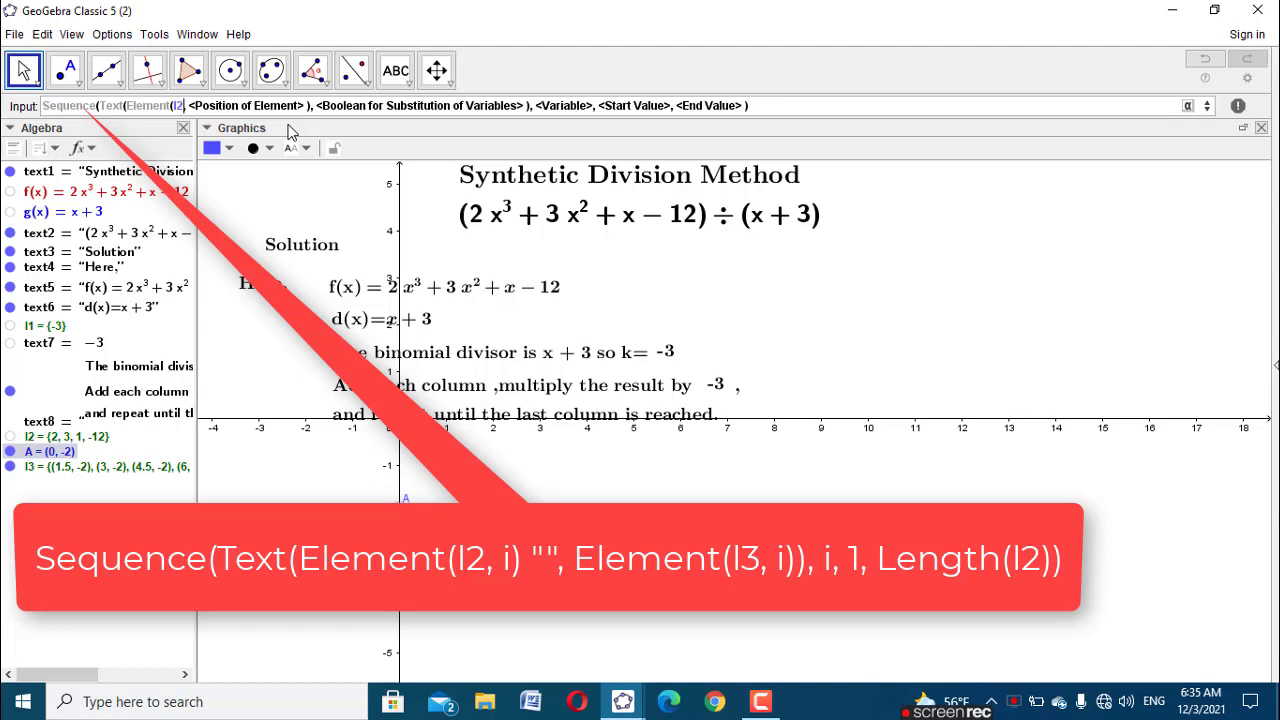
key("Tab")
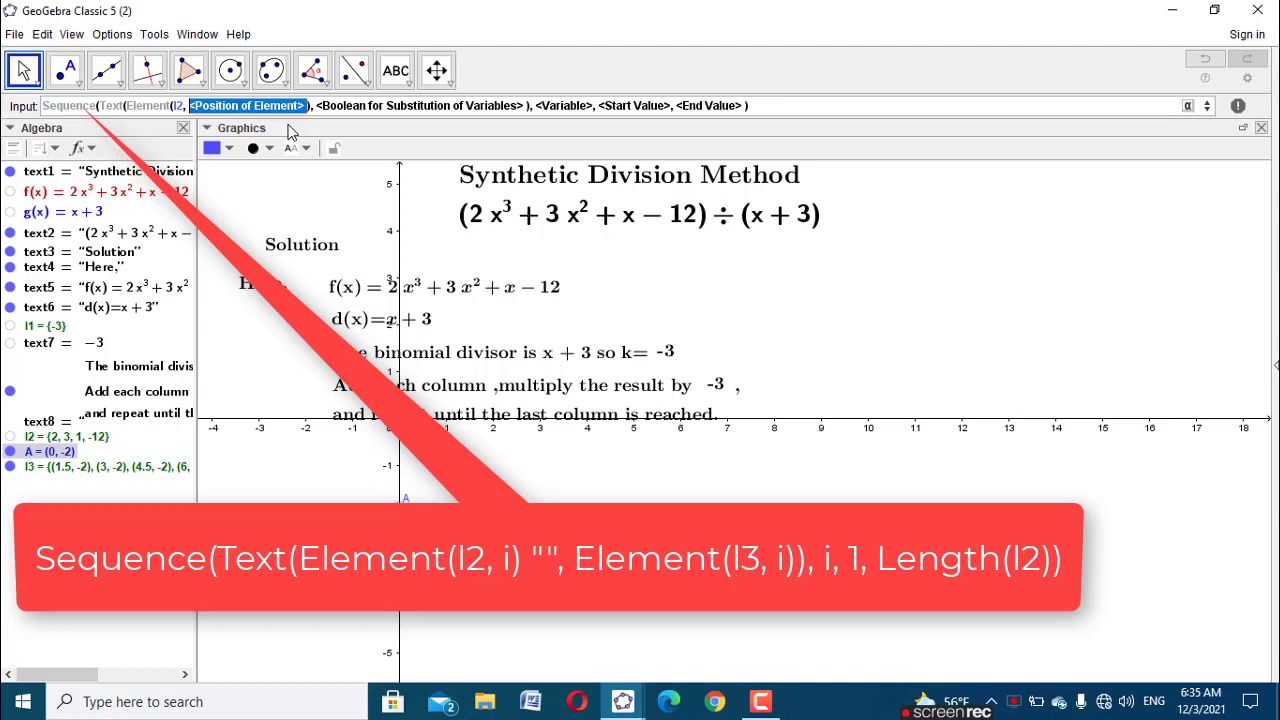
type("i")
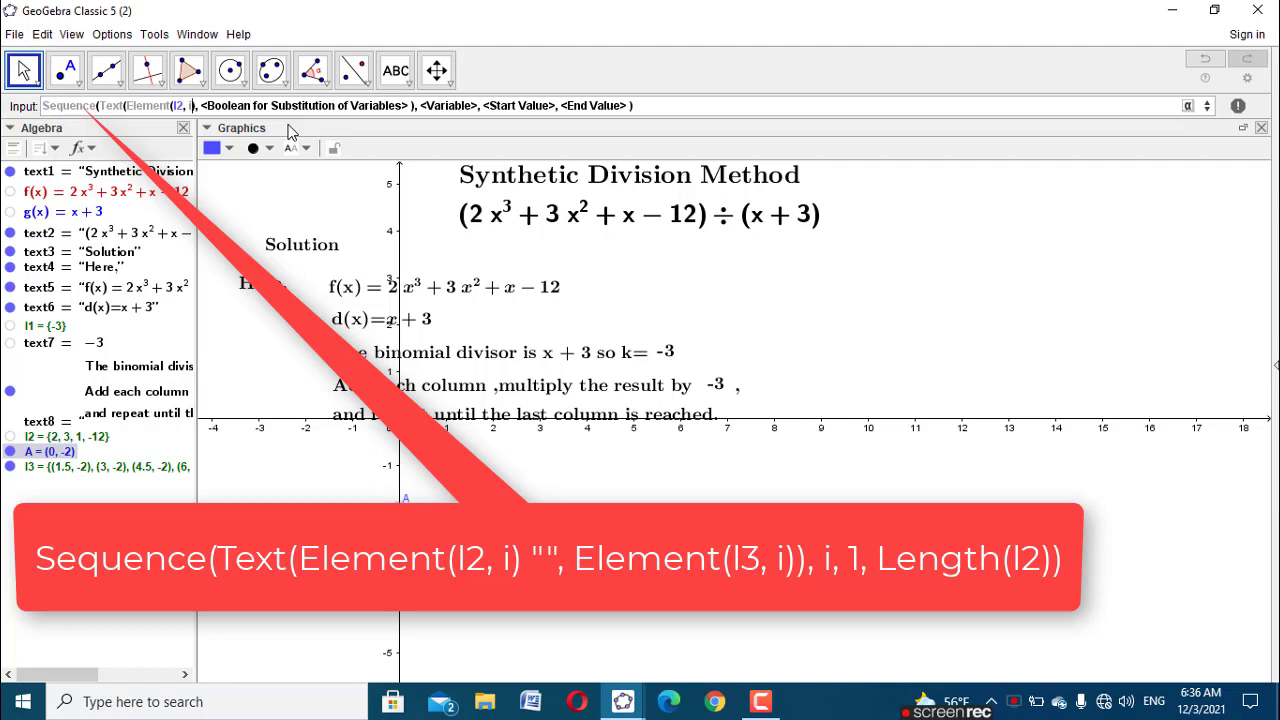
type(") \"\"")
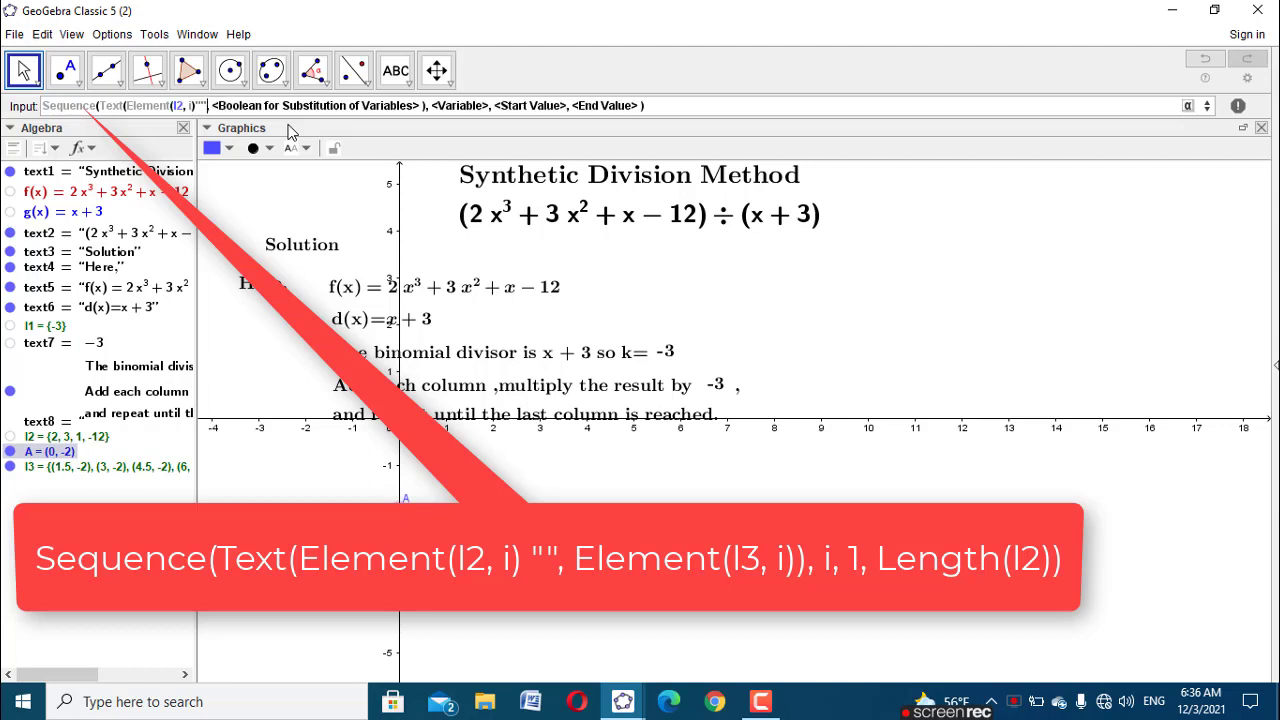
Step: Set the position of the Text command inside the Sequence to Element(l3, i)
key("Tab")
type("ele")
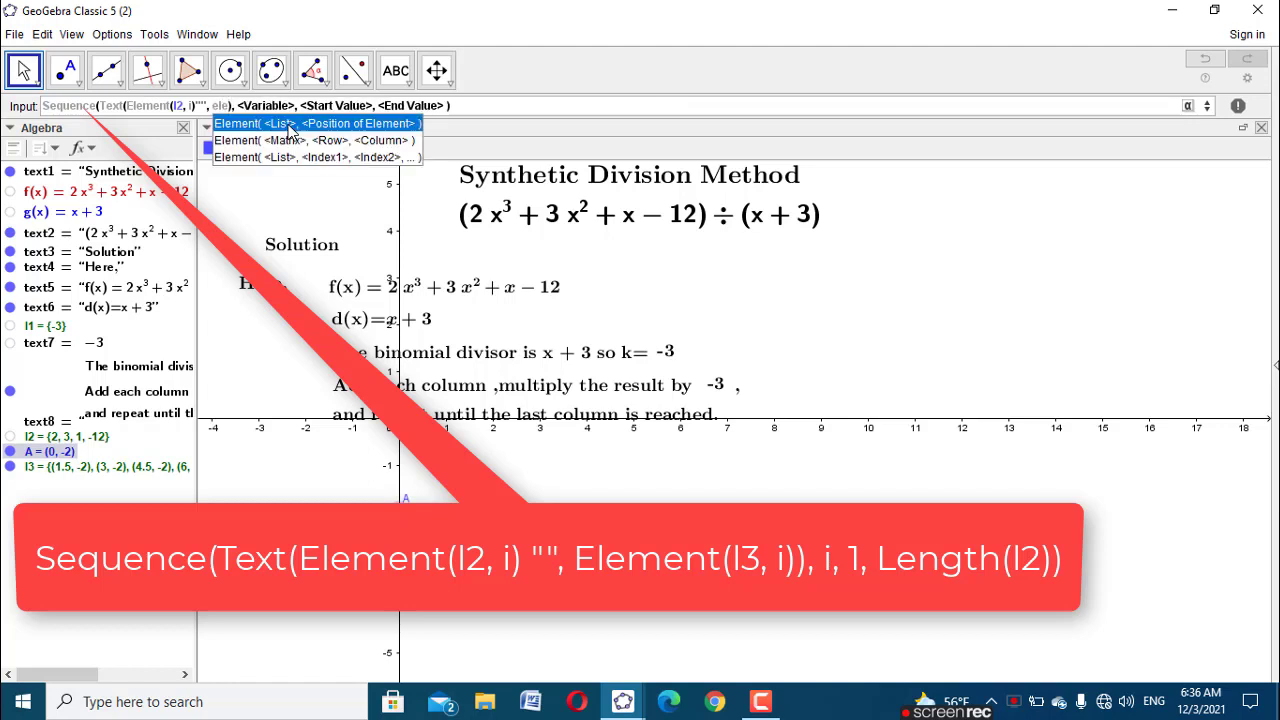
left_click(288, 124)
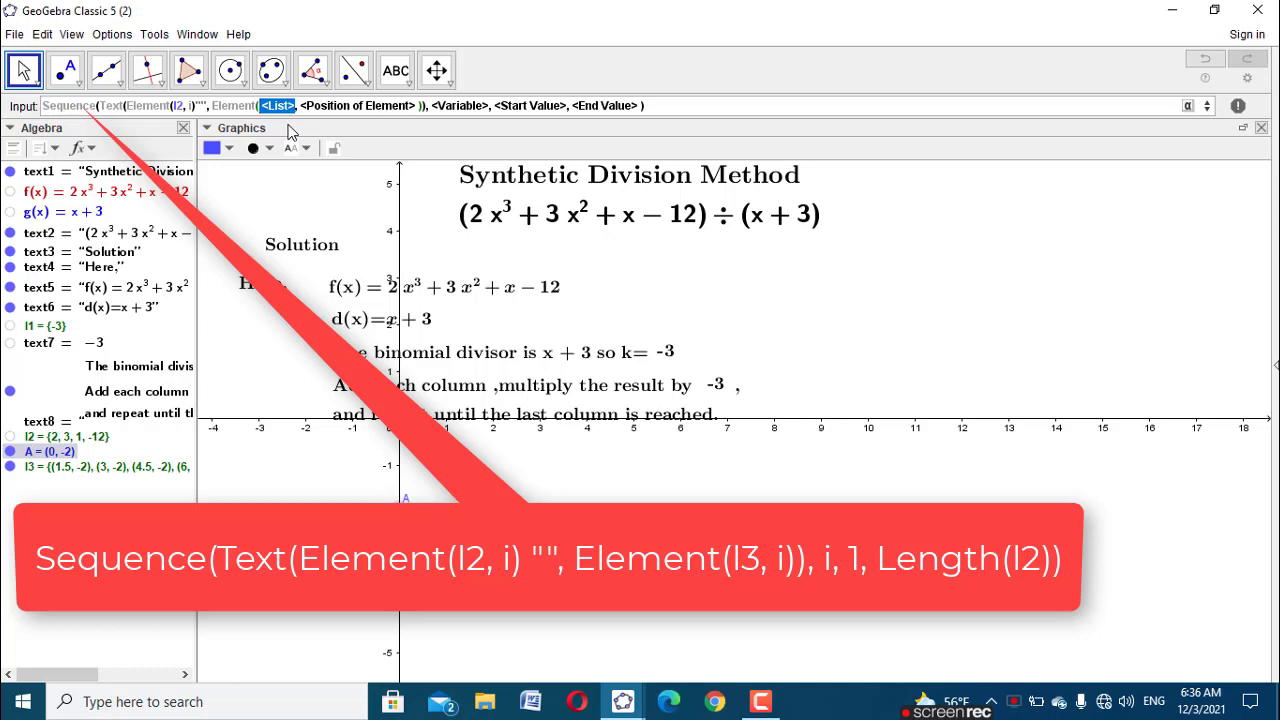
type("l")
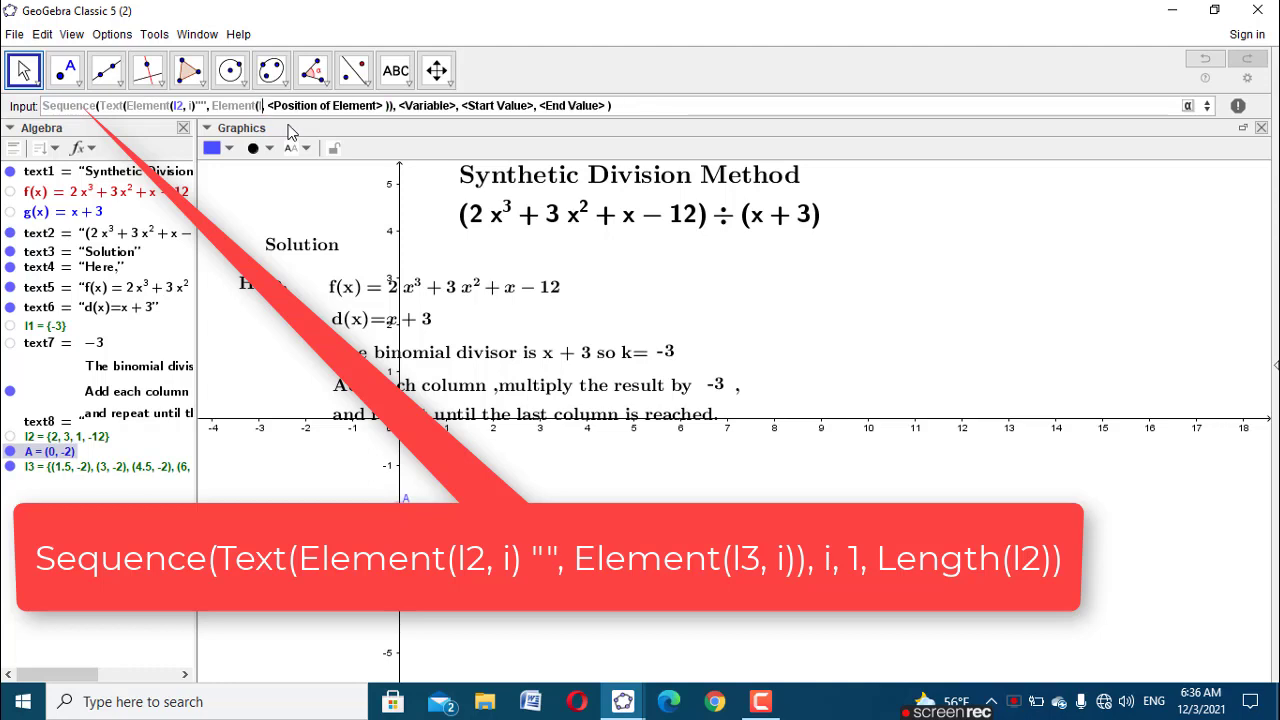
type("3")
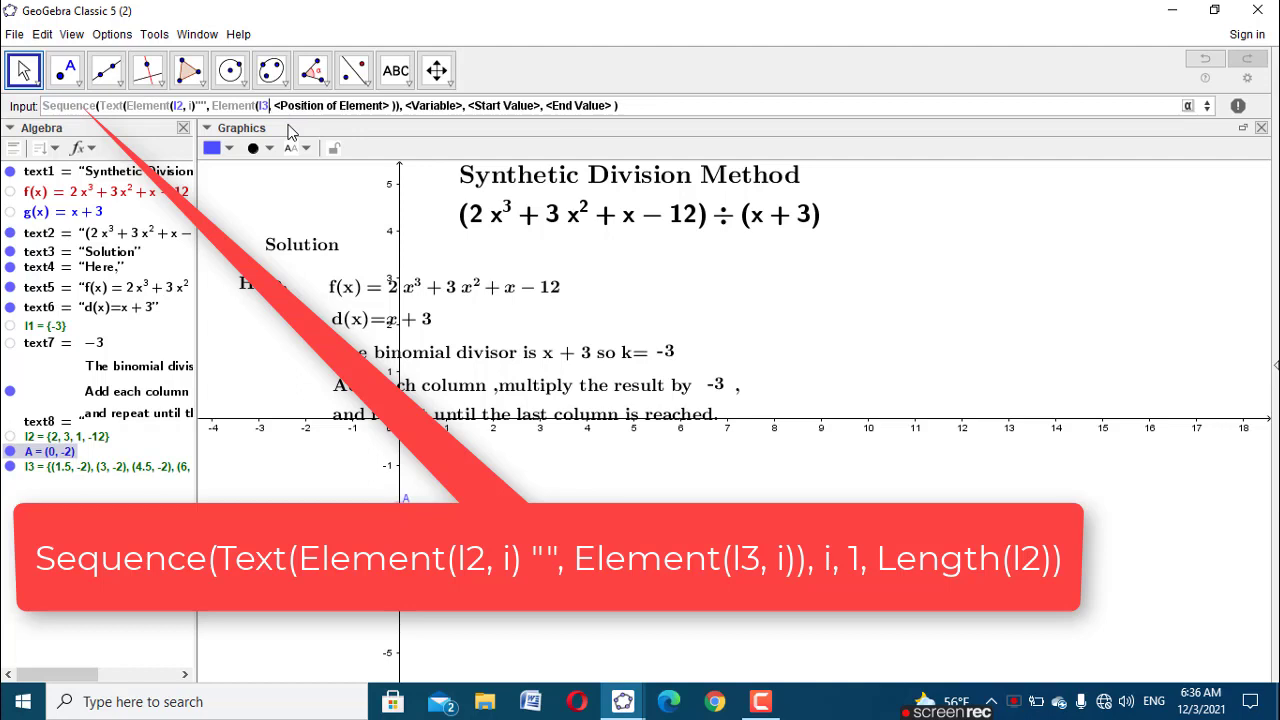
key("Tab")
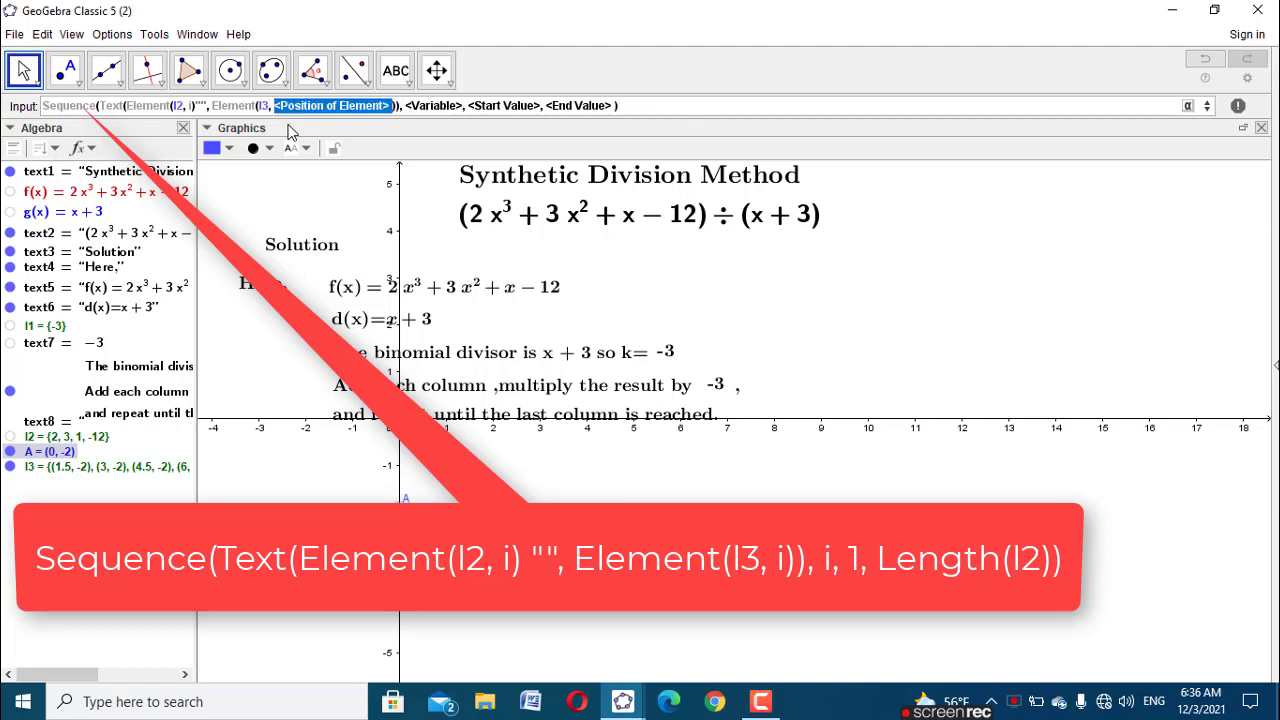
type("i")
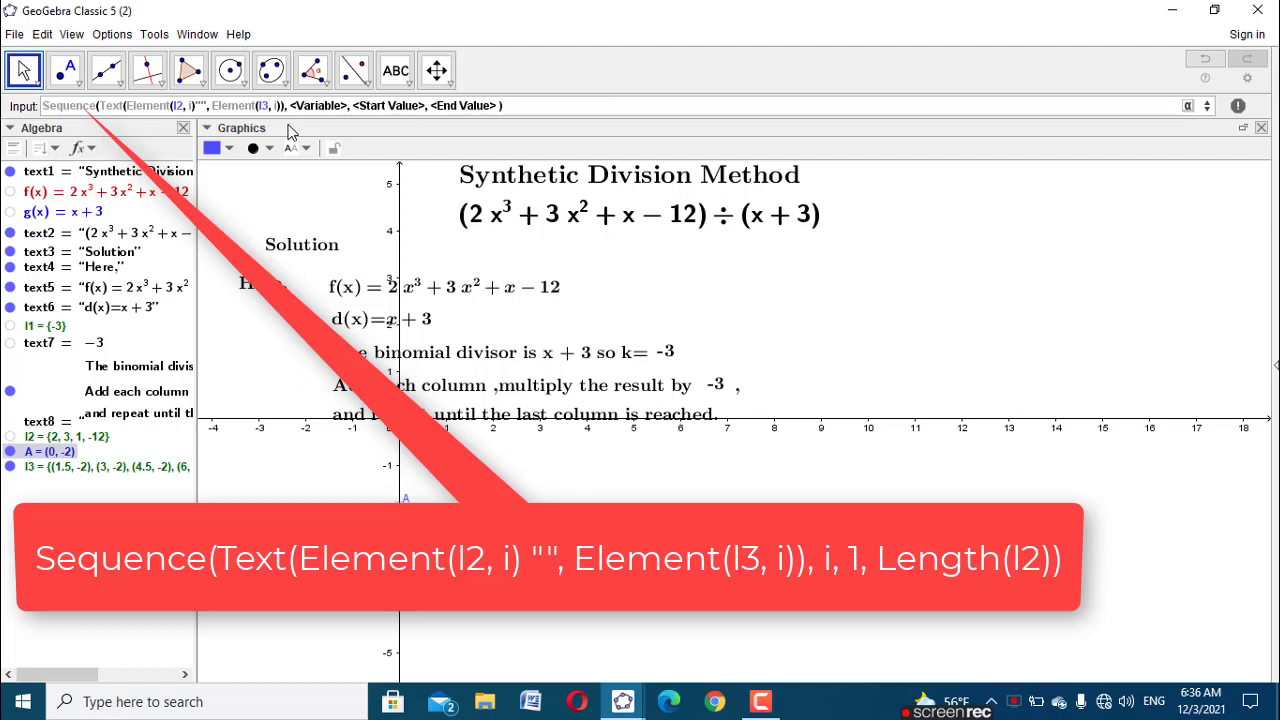
type(")")
Step: Complete the text Sequence with variable i, start value 1 and end value Length(l2), and run it
key("Tab")
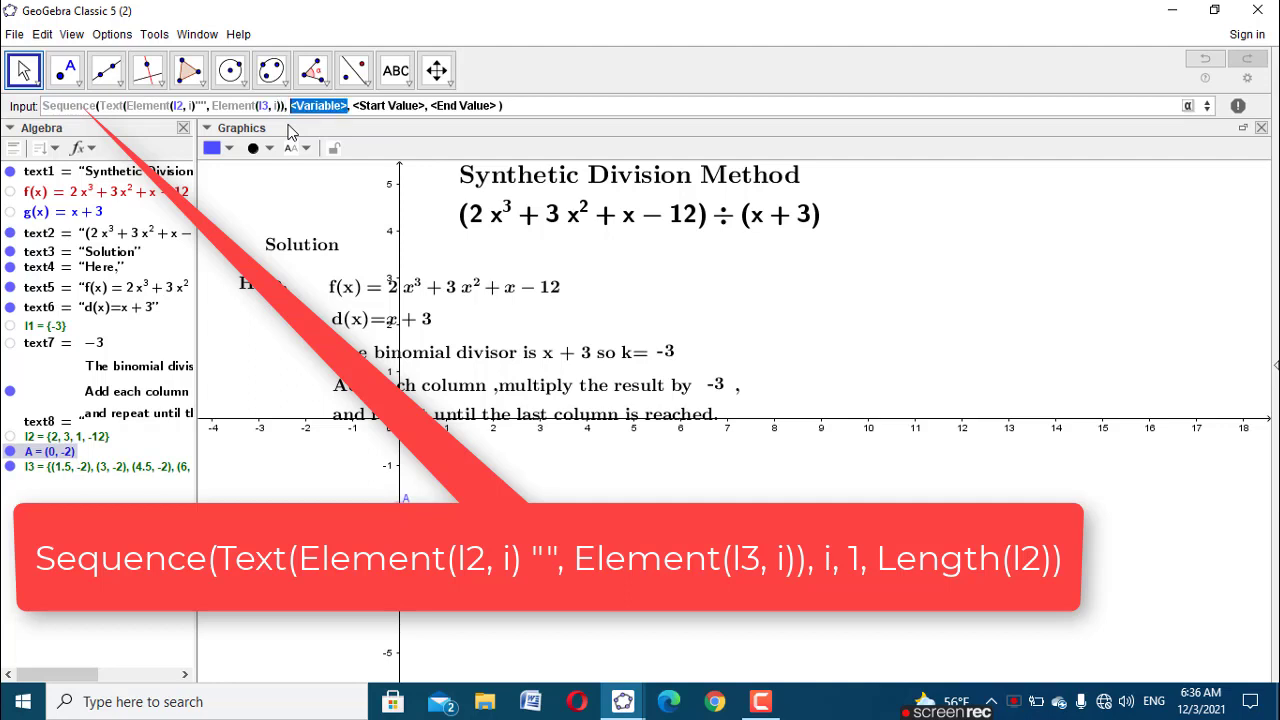
type("i")
key("Tab")
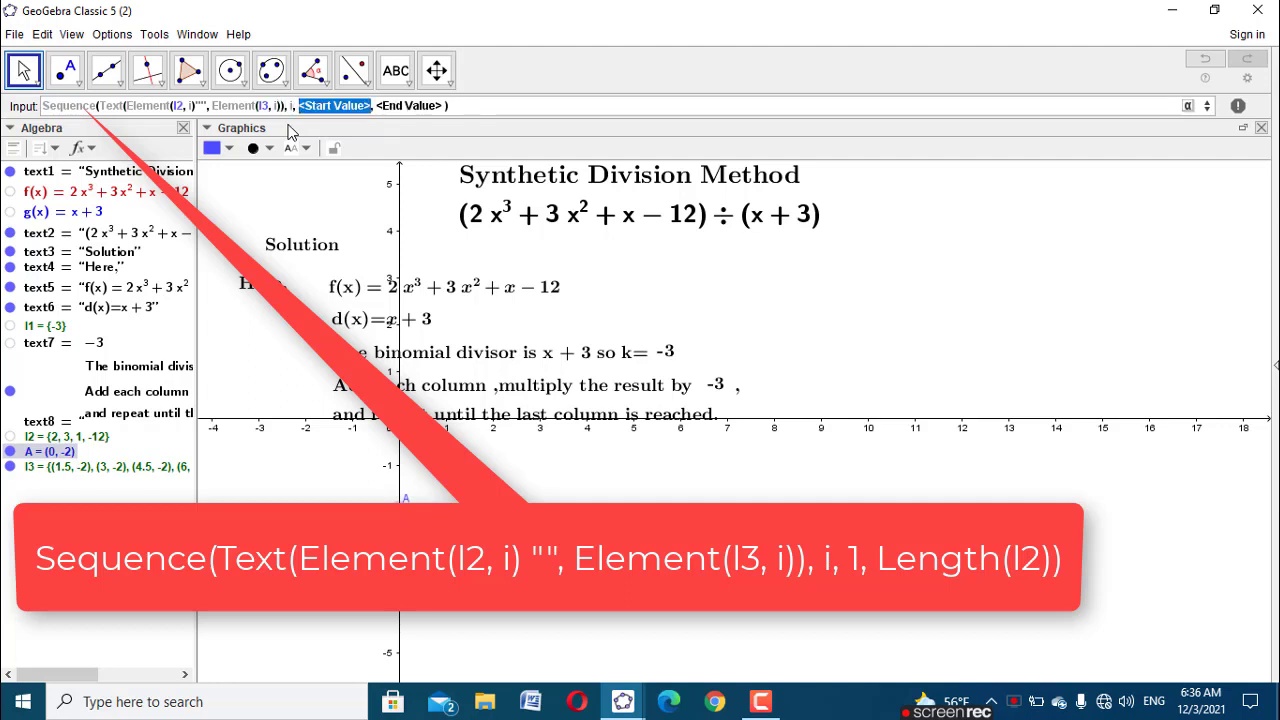
type("1")
key("Tab")
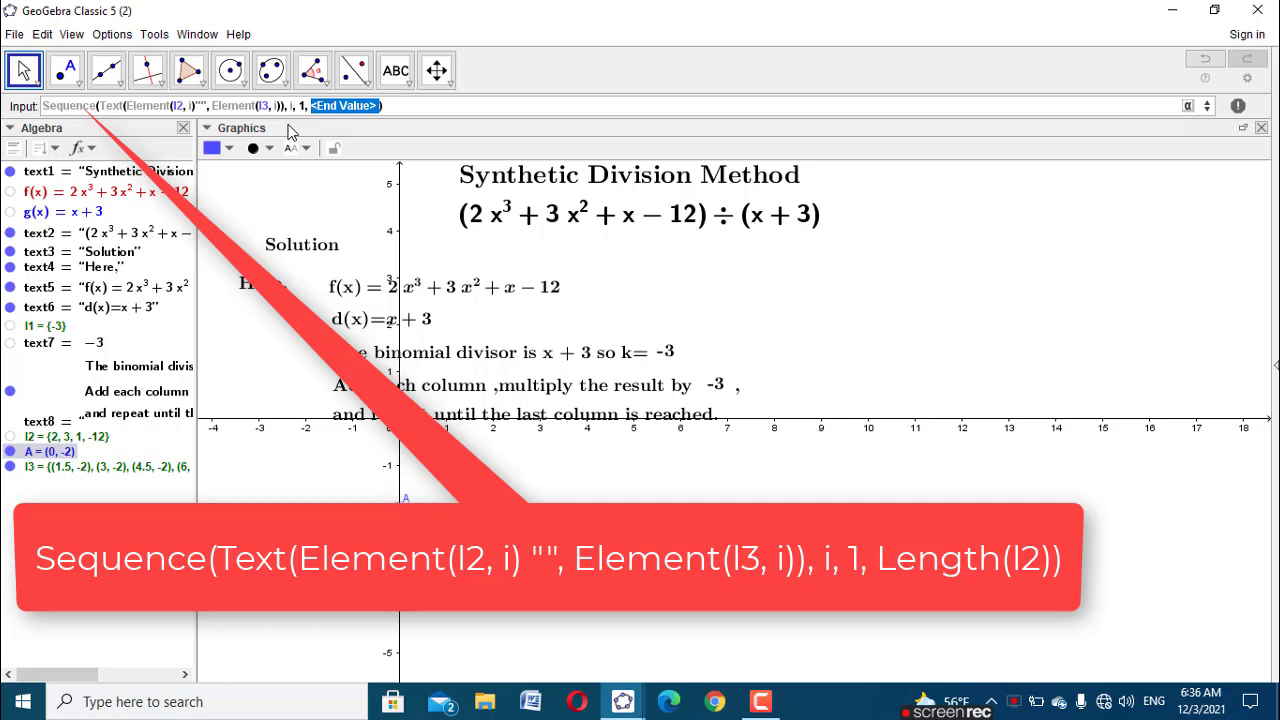
type("len")
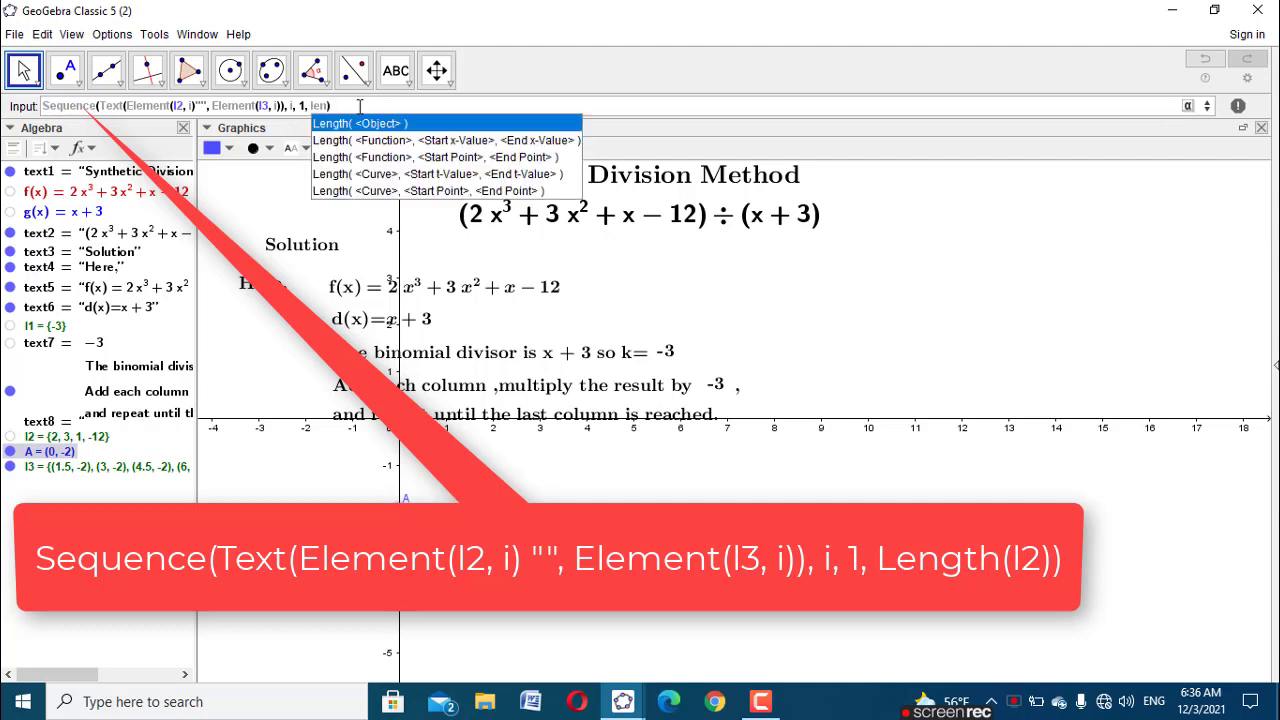
left_click(371, 124)
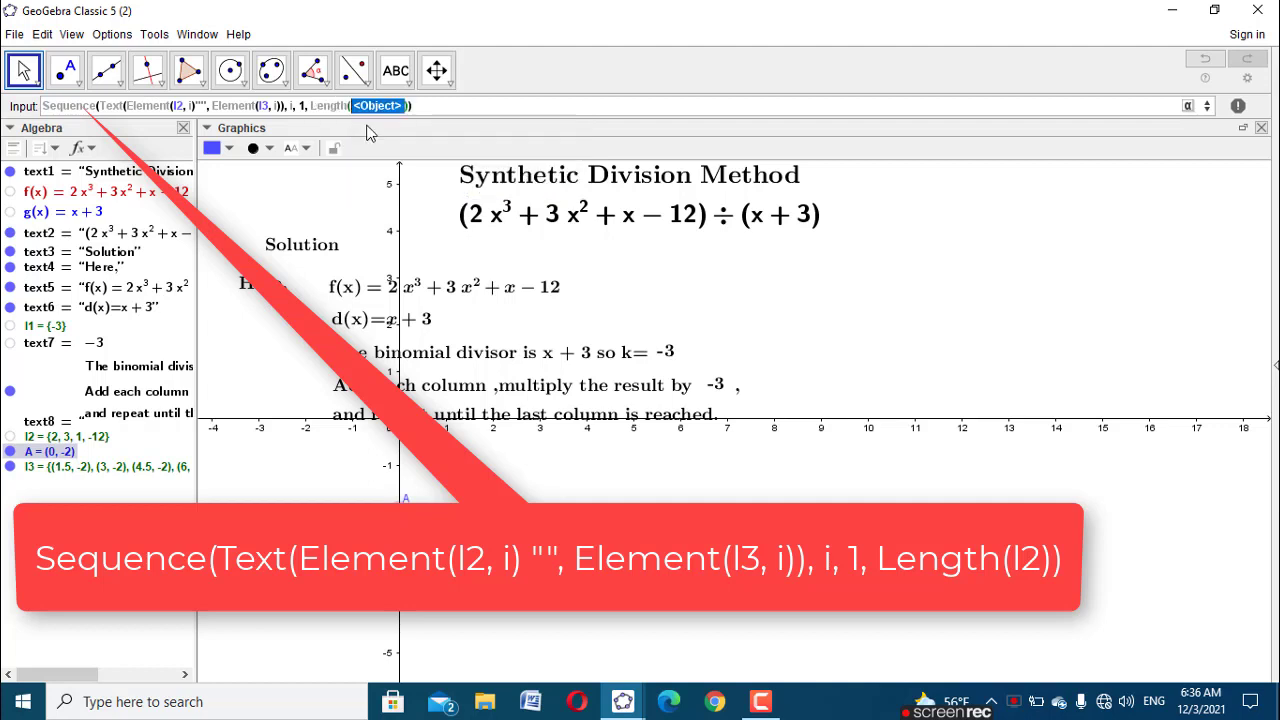
type("l2")
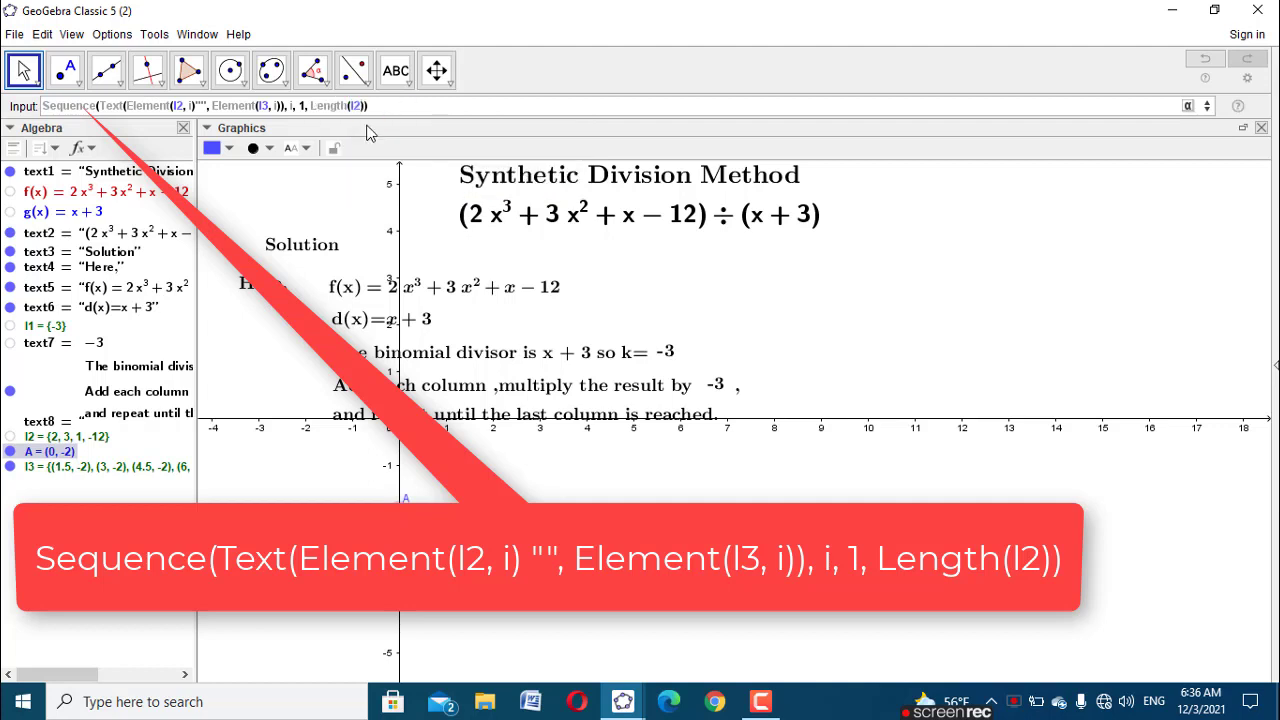
key("Return")
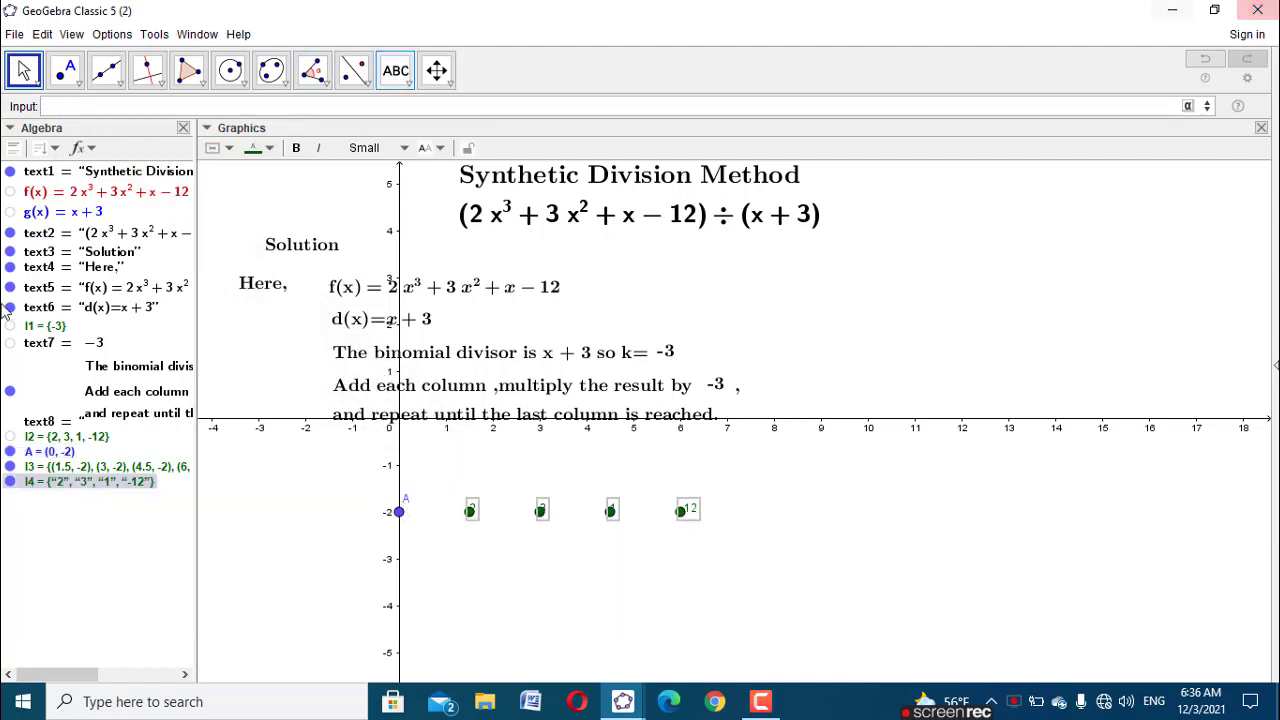
Step: Format the row of coefficient texts as Large, bold and black
left_click(23, 66)
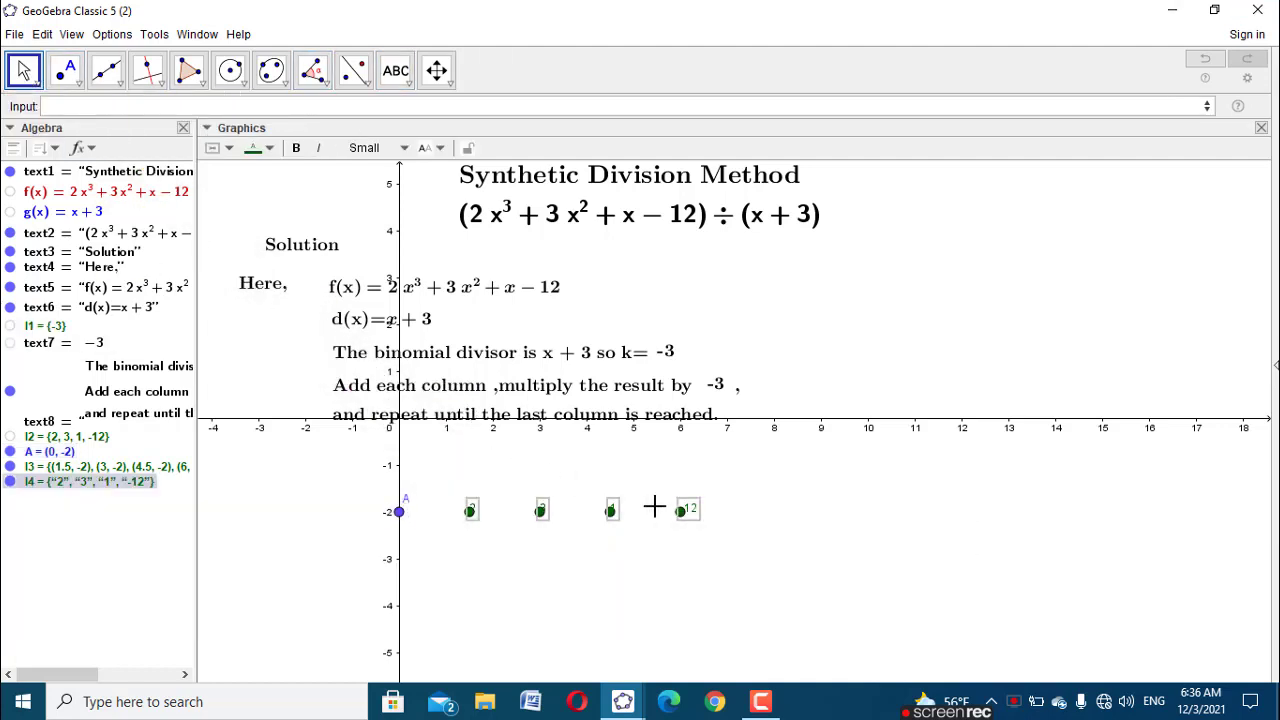
left_click(365, 148)
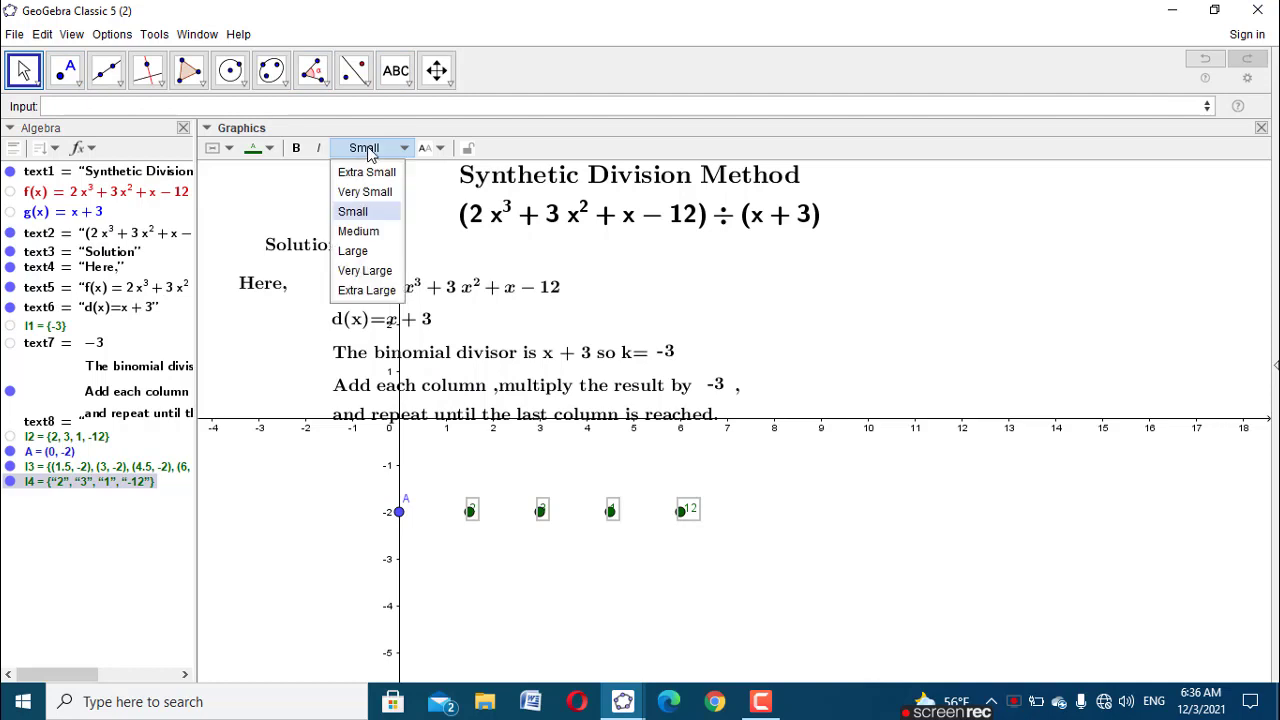
left_click(360, 251)
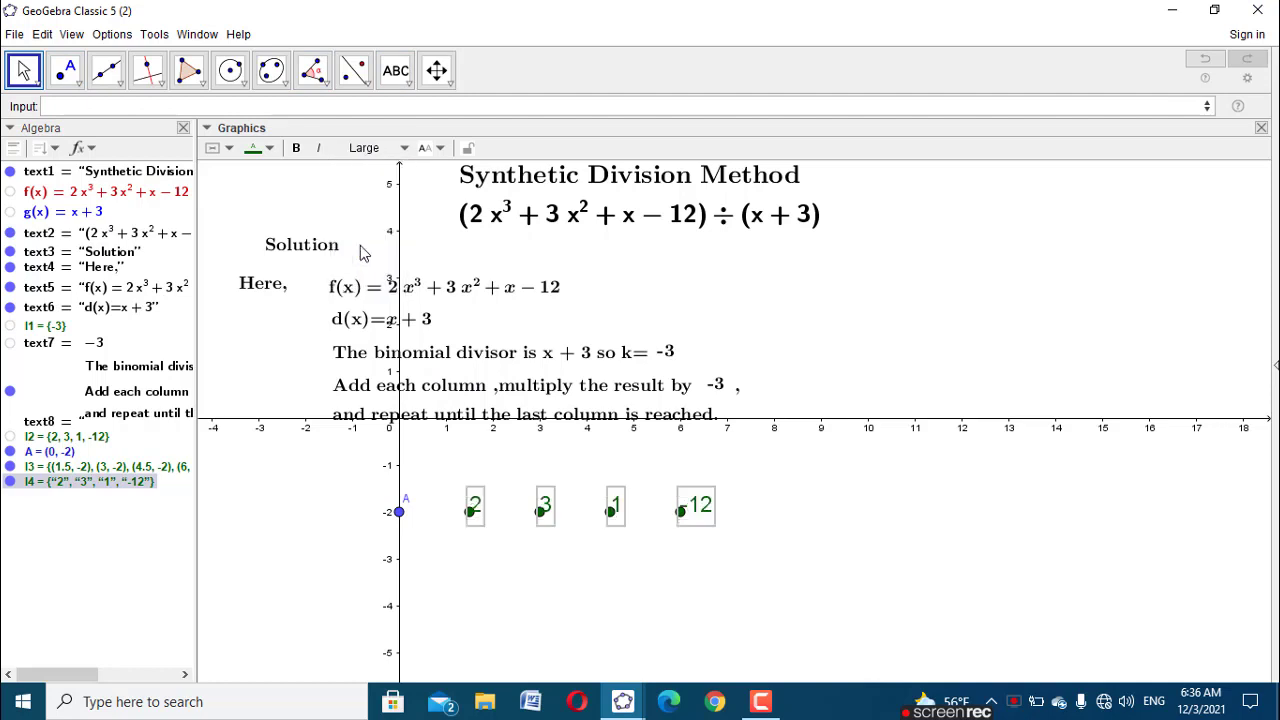
left_click(296, 148)
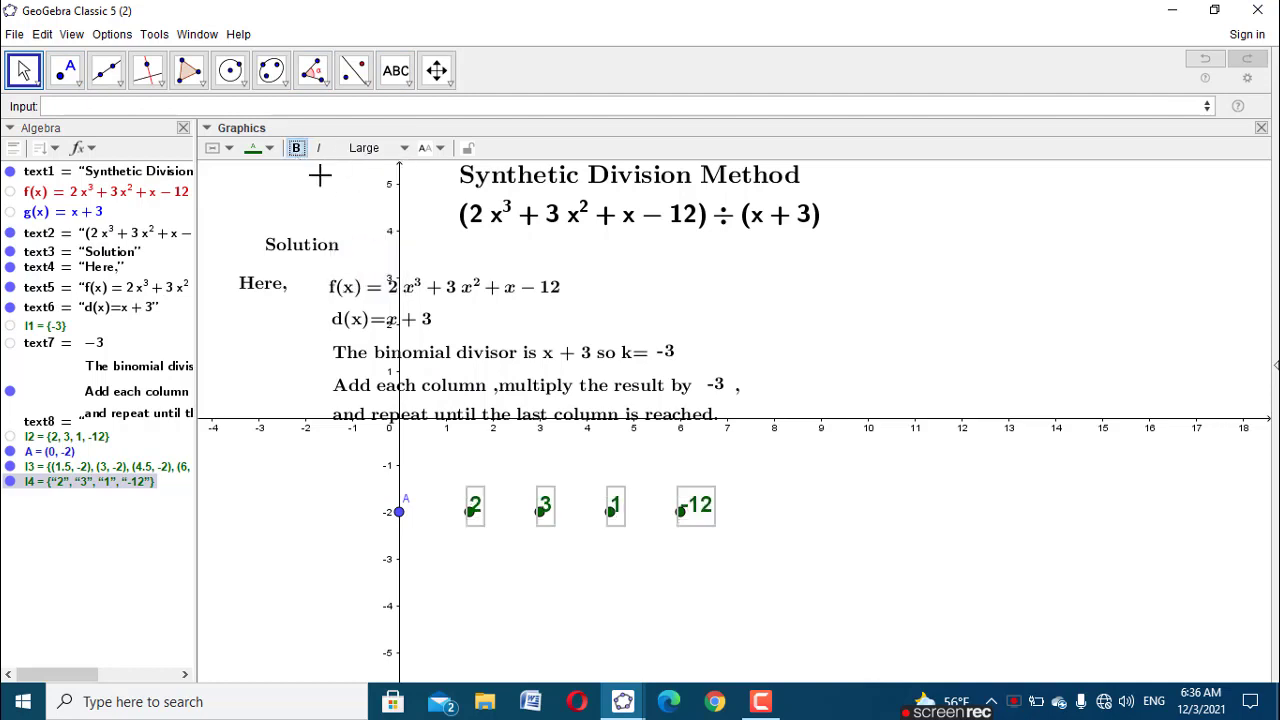
left_click(257, 155)
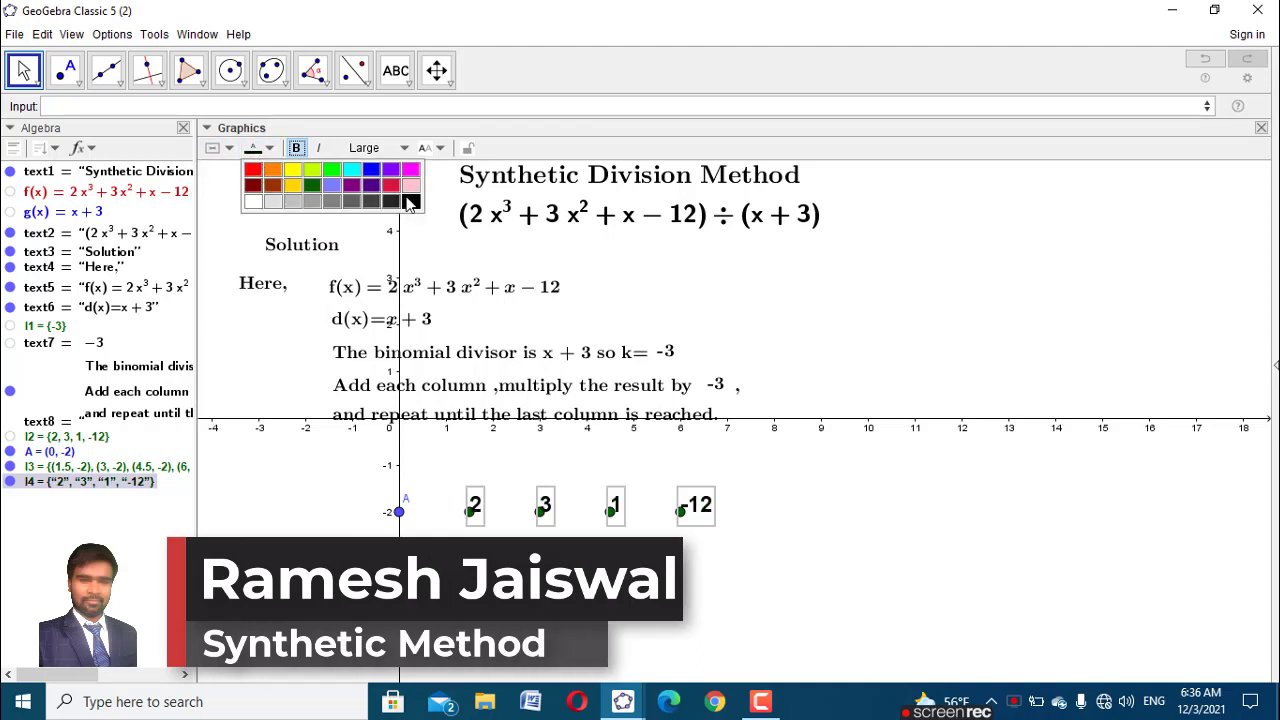
left_click(458, 546)
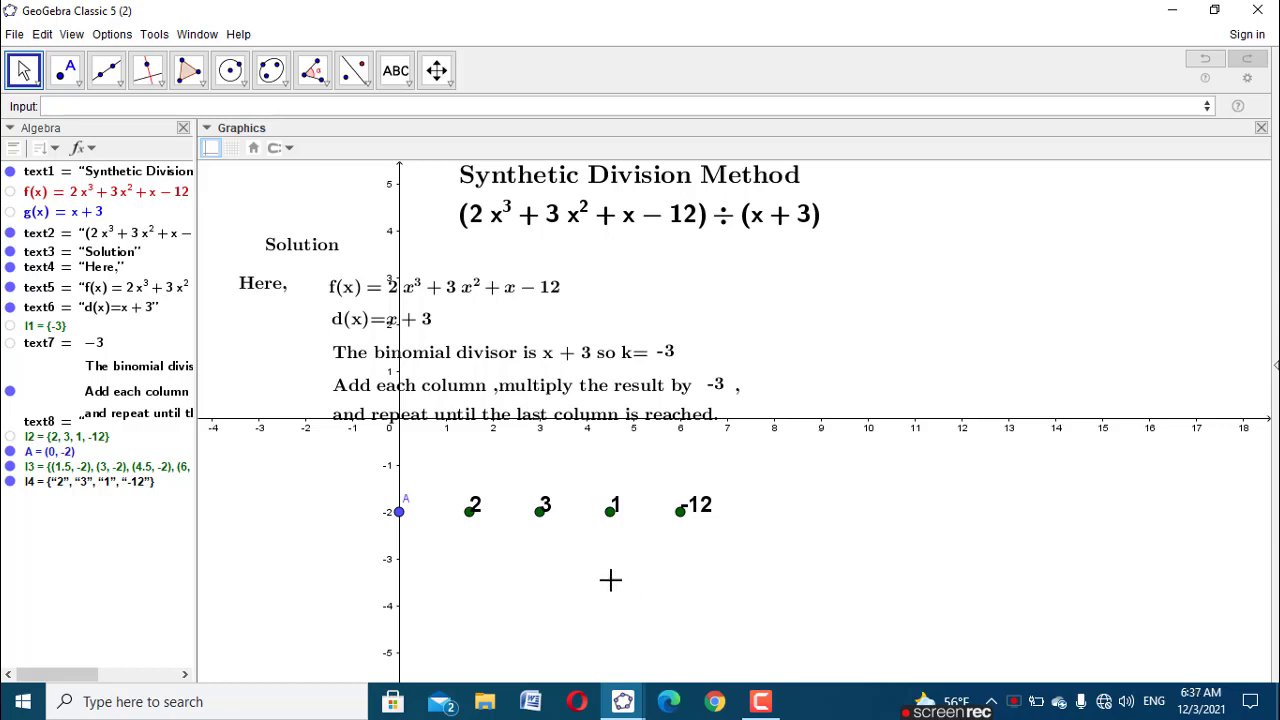
Step: Start a Sequence command whose expression is a Circle with centre A+(1.5 i,0)
left_click(150, 107)
type("seq")
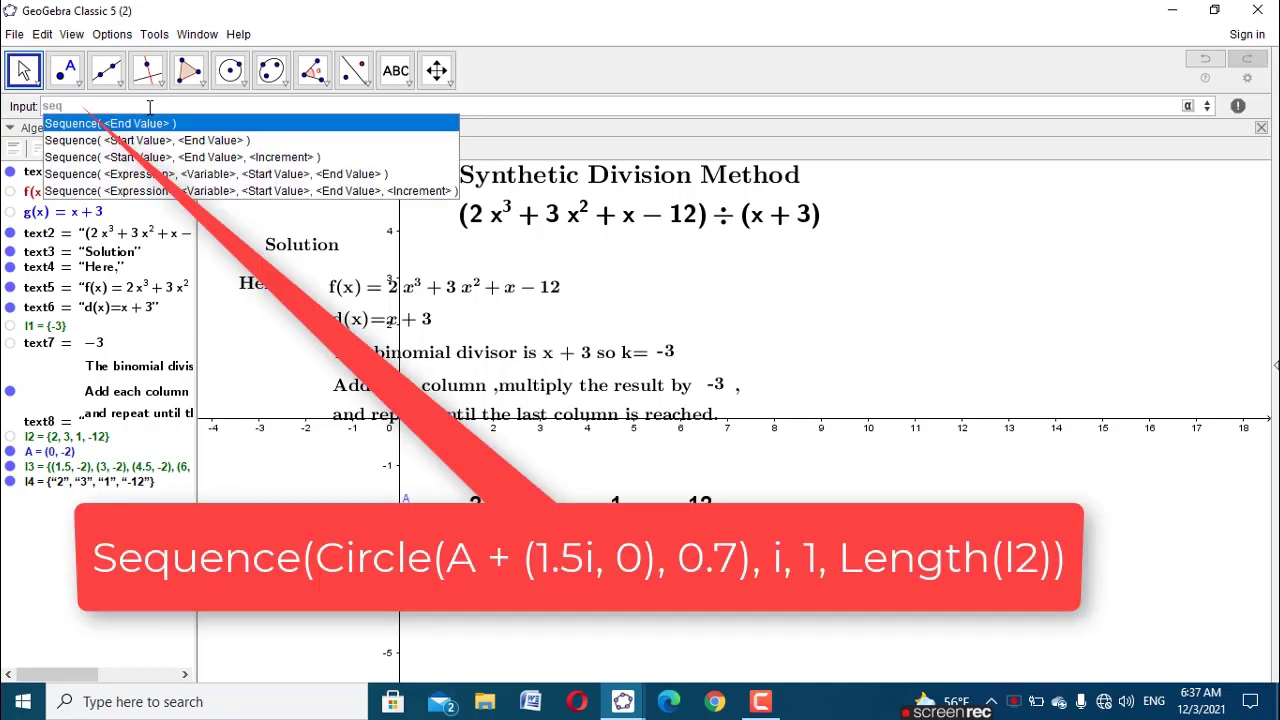
left_click(209, 175)
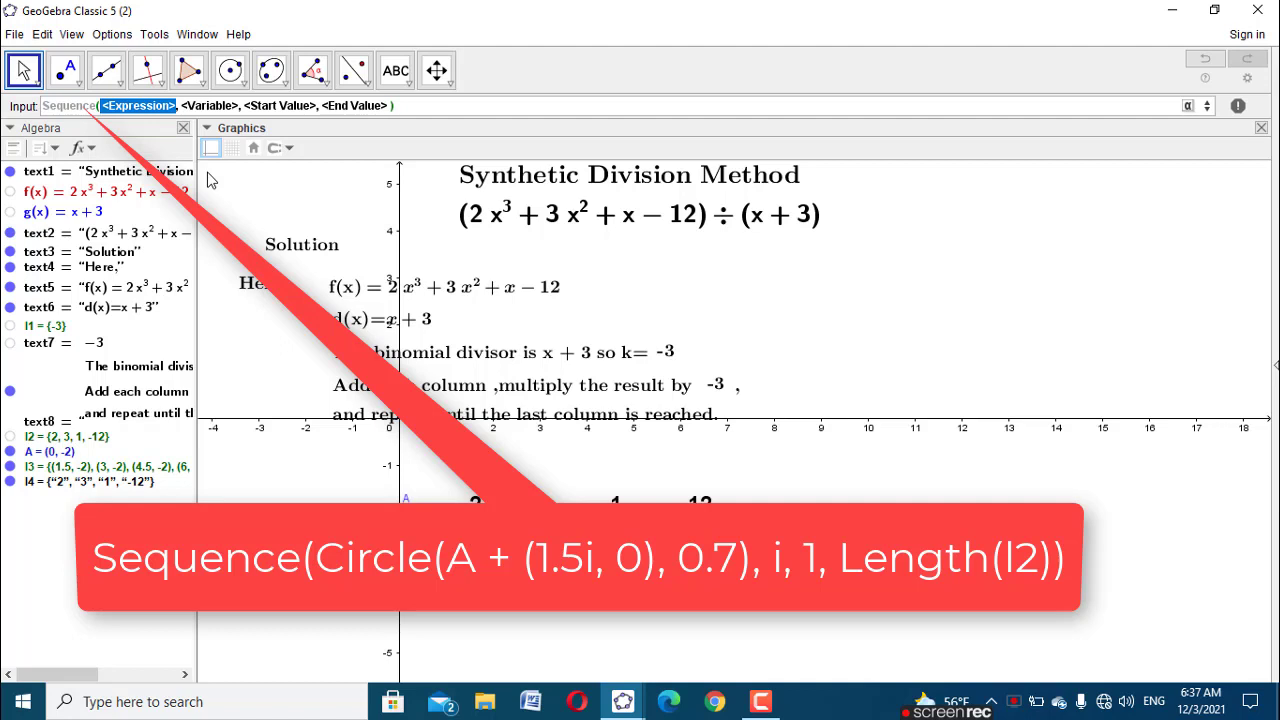
type("cir")
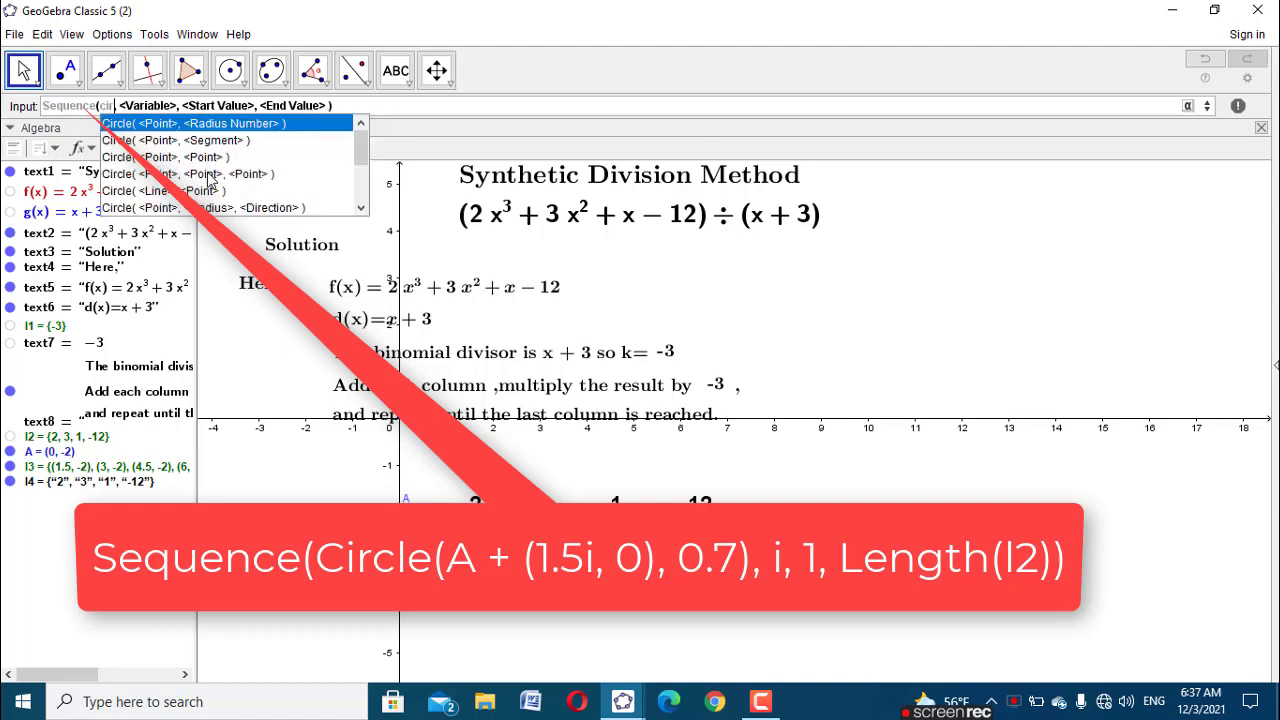
left_click(226, 126)
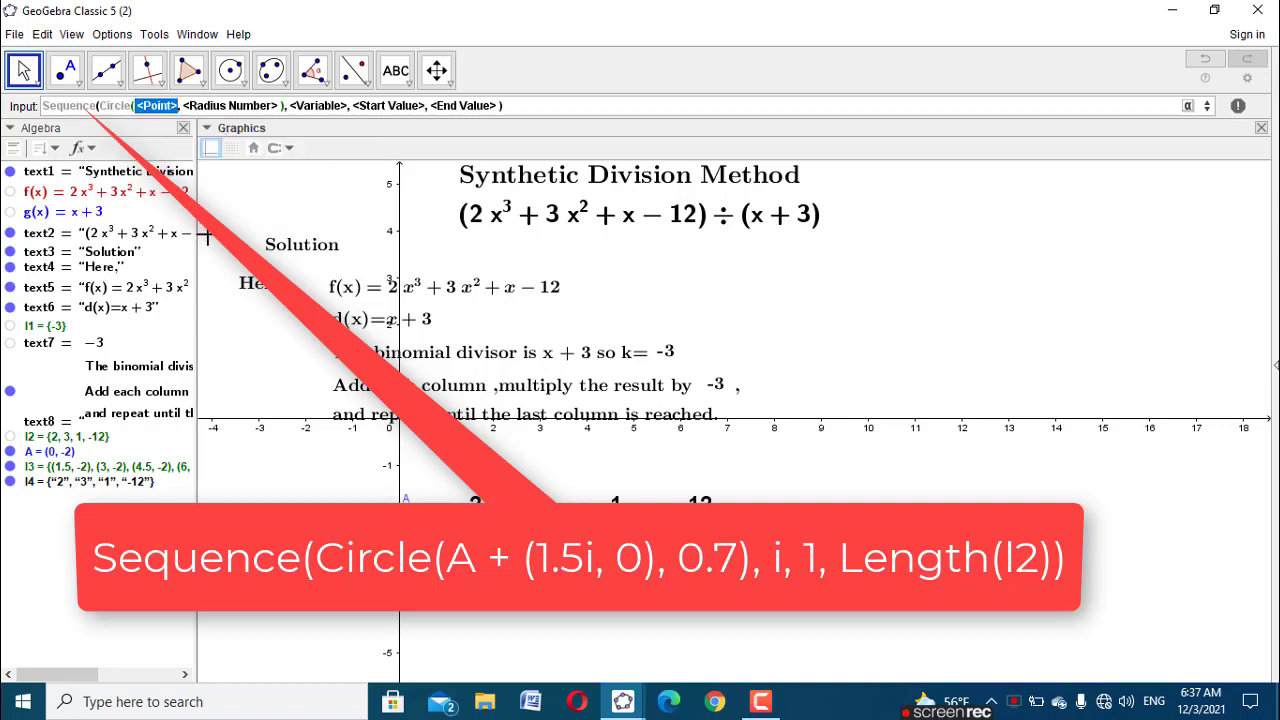
type("A")
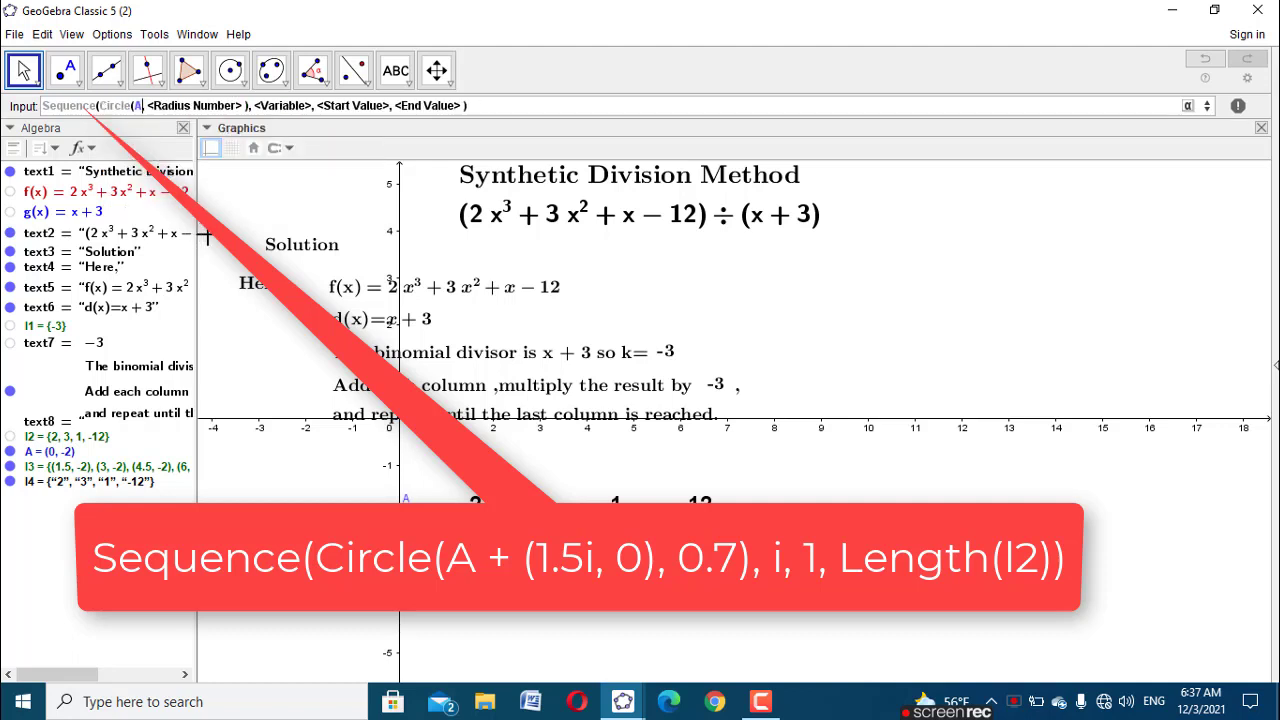
type("+")
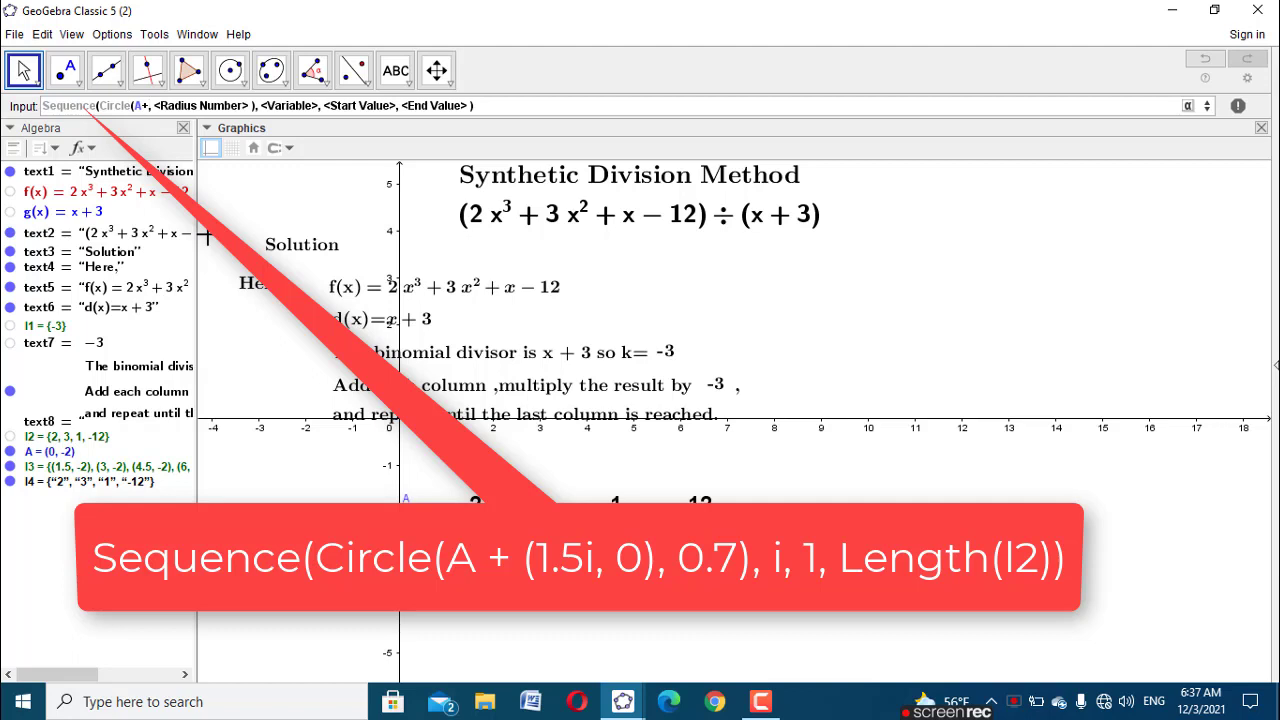
type("(1")
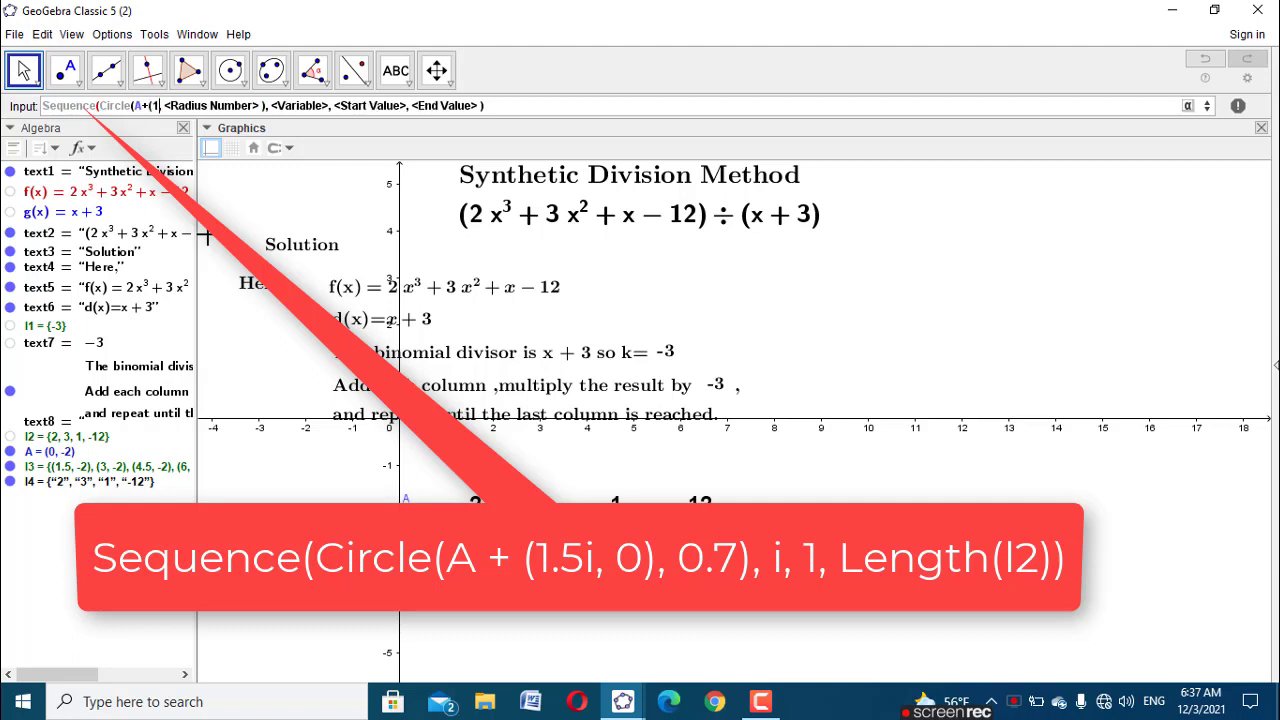
type(".5 ")
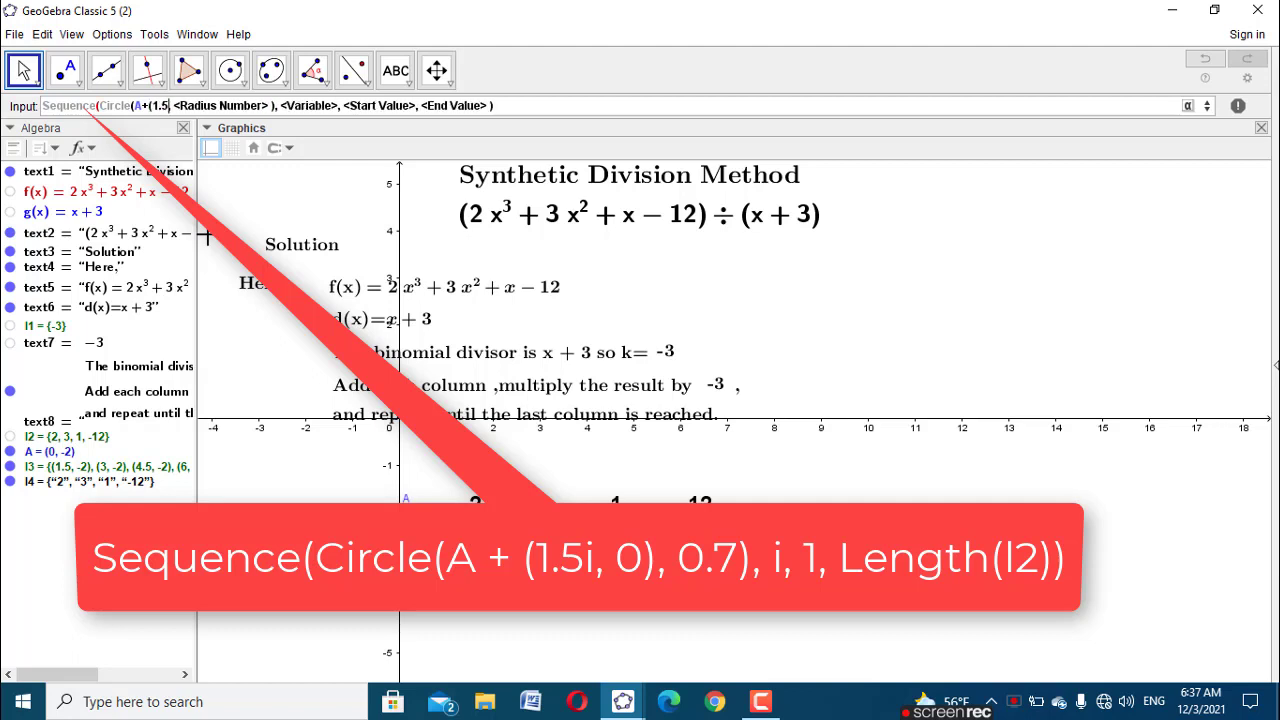
type("i")
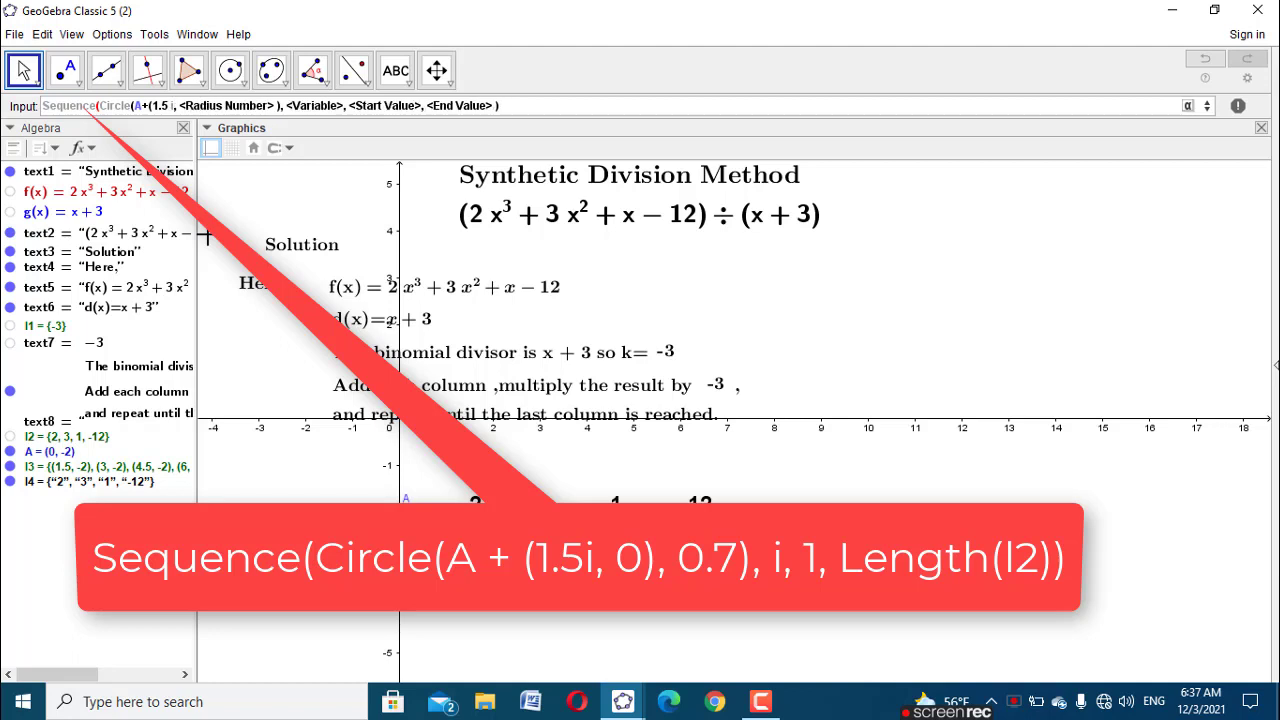
key("Tab")
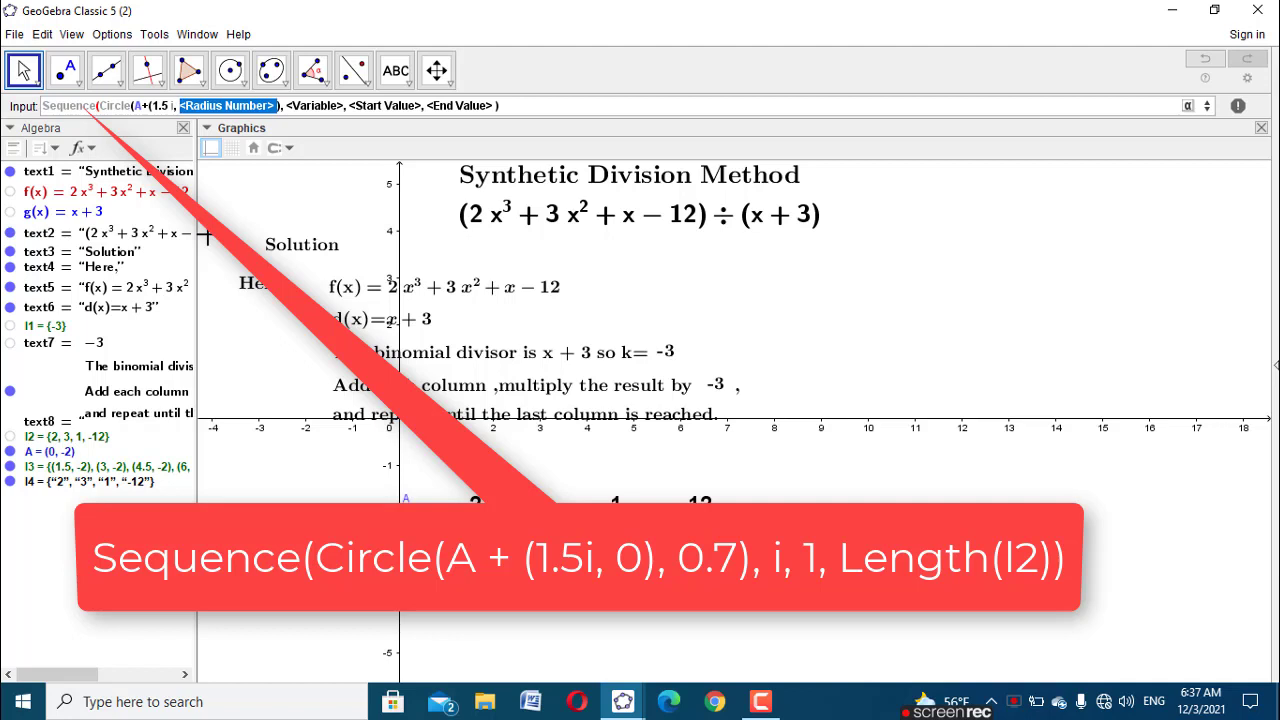
key("Left")
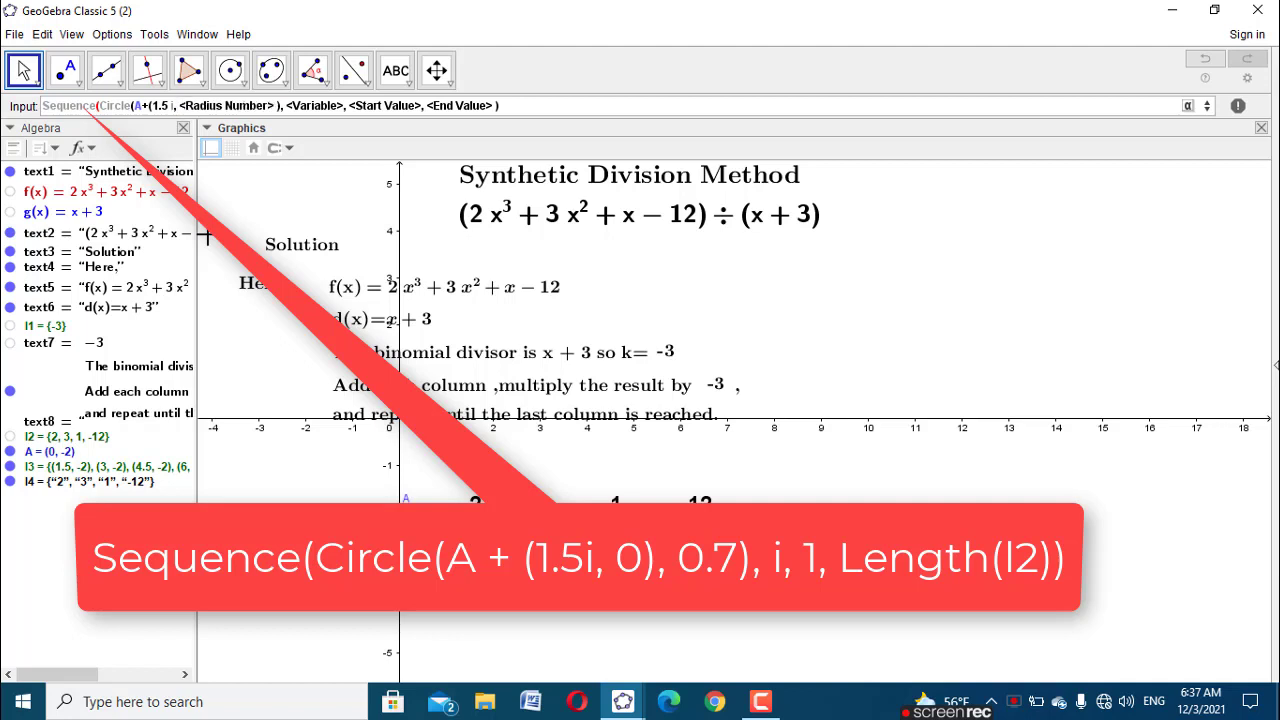
type("0)")
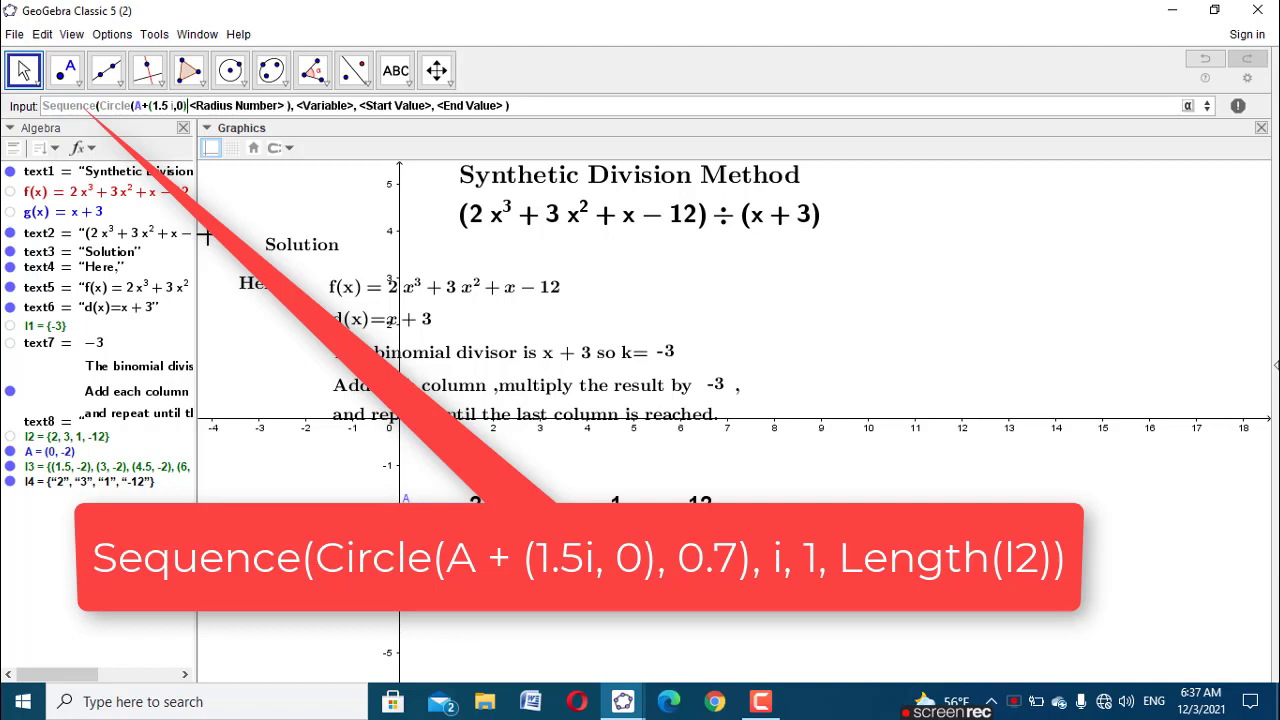
Step: Set the radius of the Circle inside the Sequence to 0.7, removing the leftover radius placeholder text
type(", ")
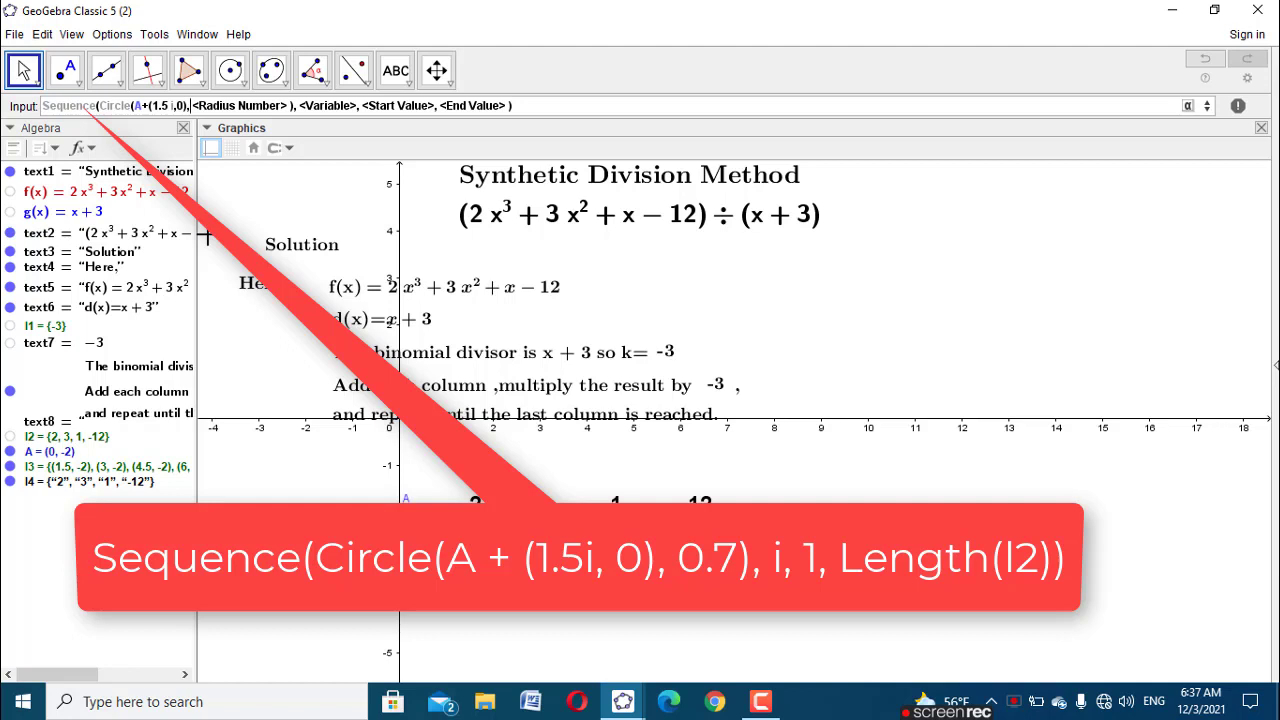
type("0.")
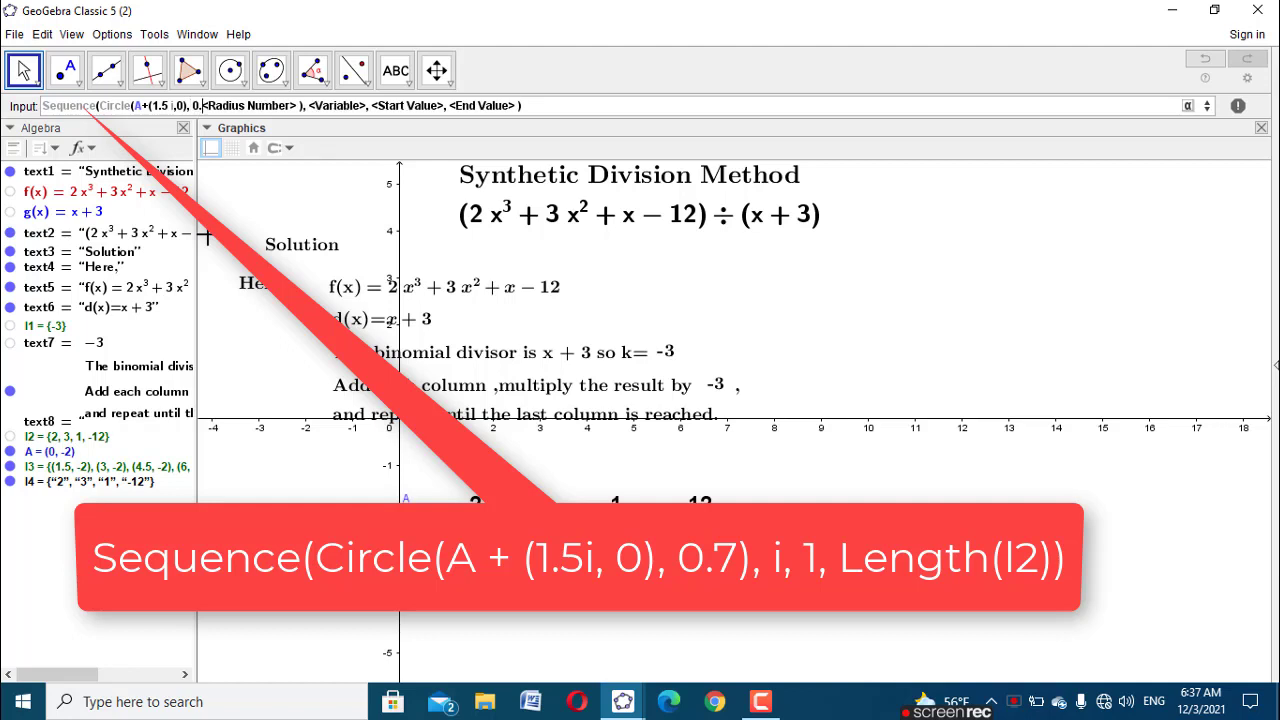
type("7")
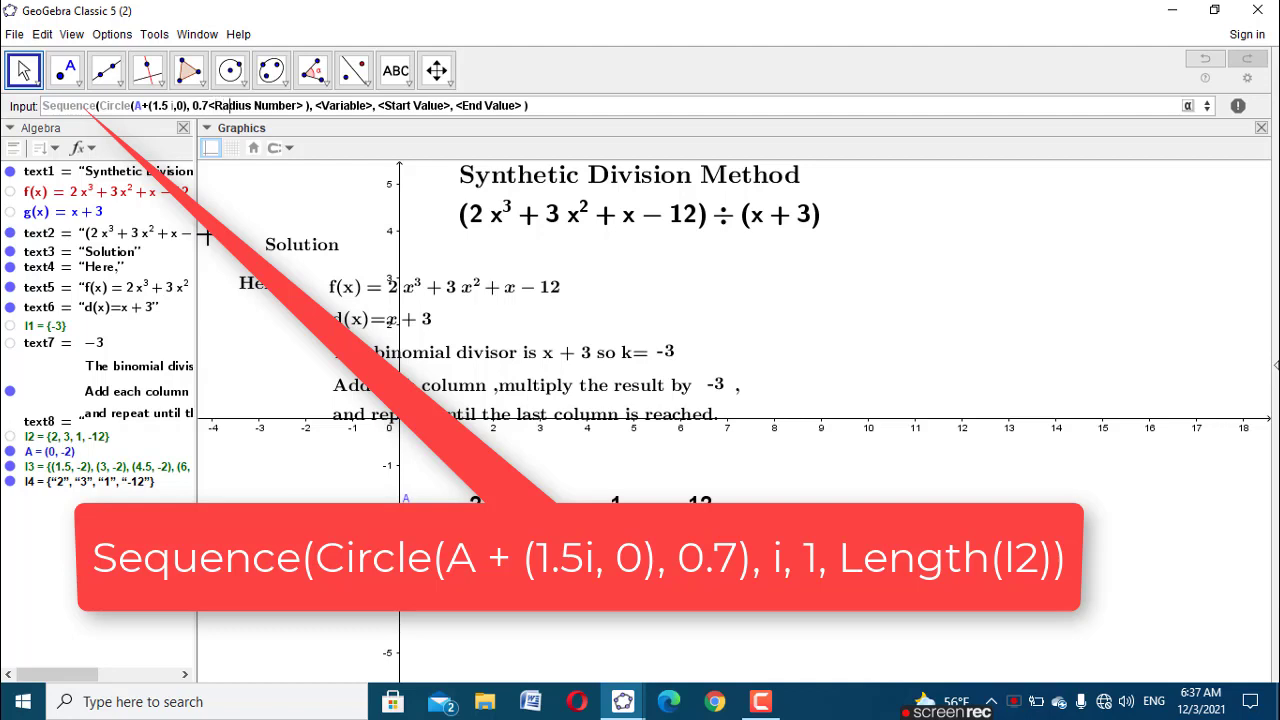
key("Right")
key("Right")
key("Right")
key("Right")
key("Right")
key("Right")
key("BackSpace")
key("BackSpace")
key("BackSpace")
key("BackSpace")
key("BackSpace")
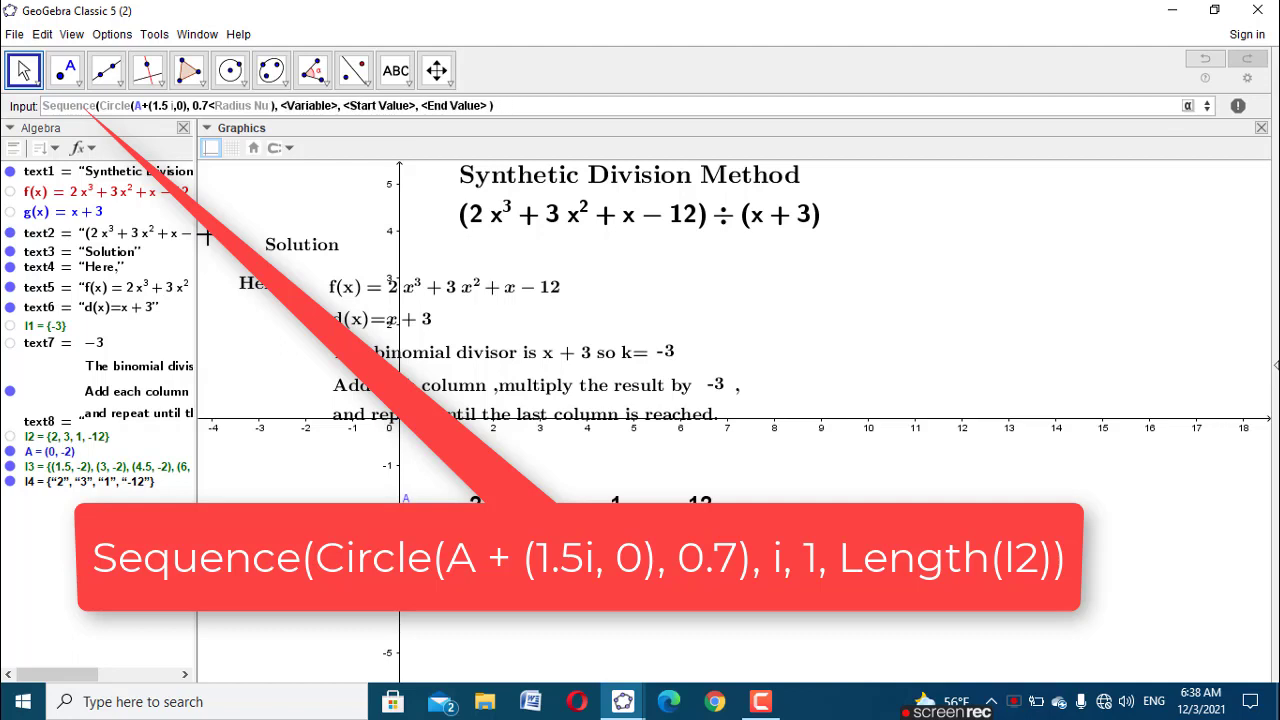
key("BackSpace")
key("BackSpace")
key("BackSpace")
key("BackSpace")
key("BackSpace")
key("BackSpace")
key("BackSpace")
key("BackSpace")
key("BackSpace")
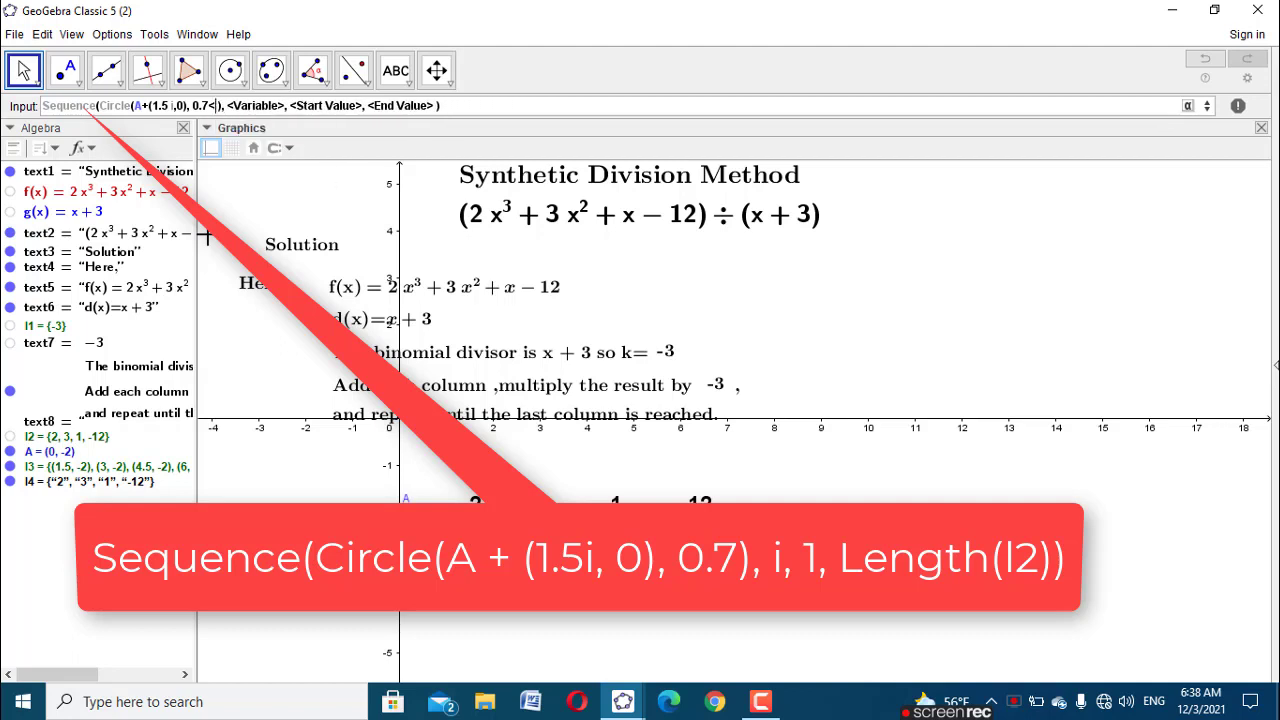
key("BackSpace")
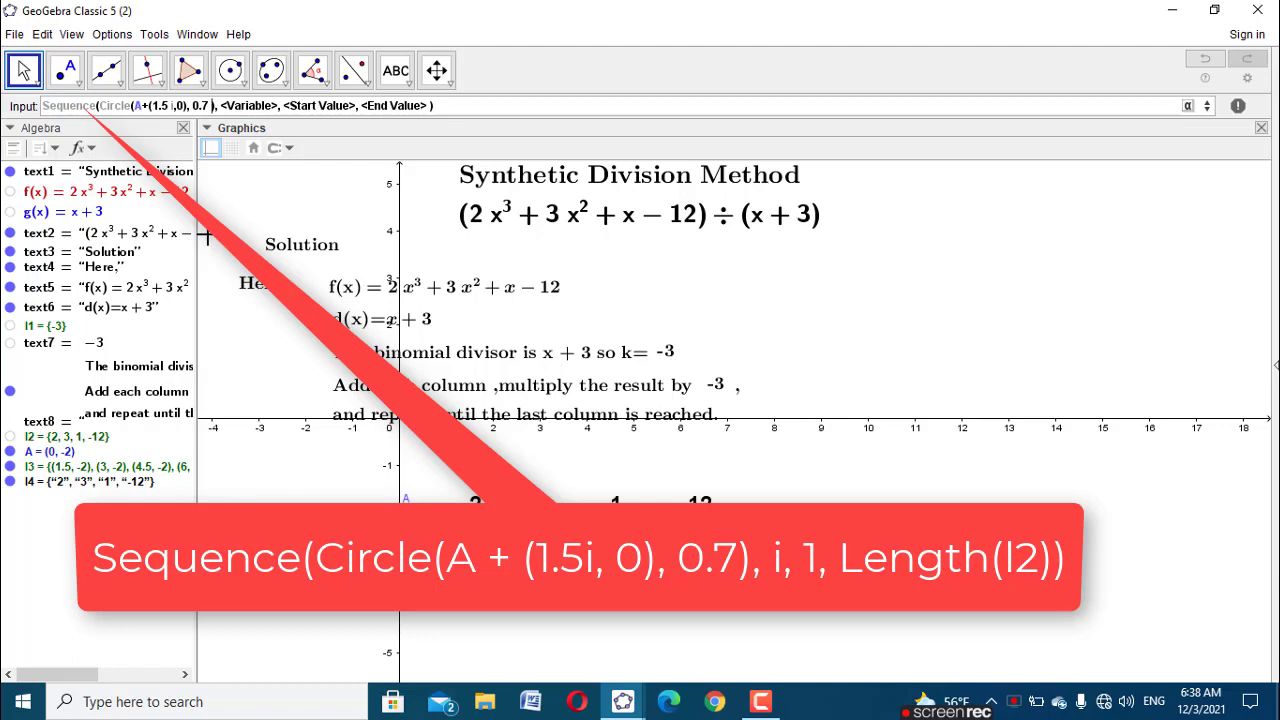
Step: Complete the circle Sequence with variable i, start value 1 and end value Length(l2), and run it
key("Tab")
type("i")
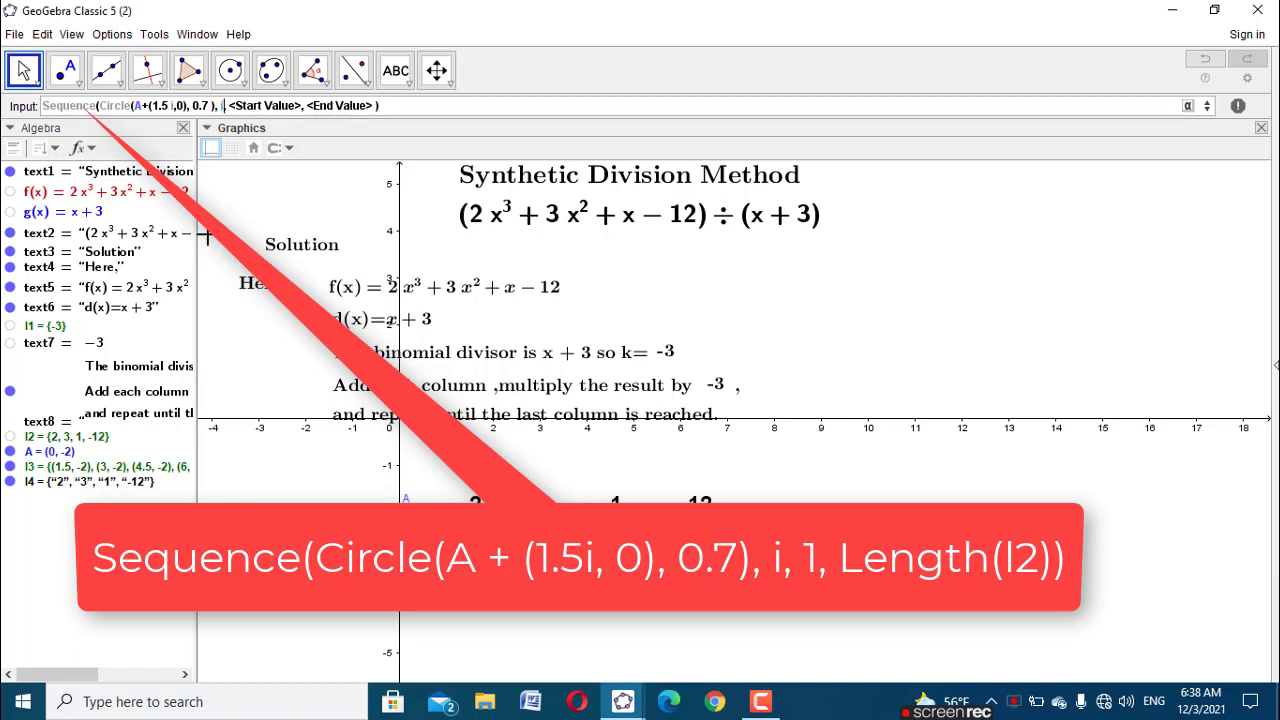
key("Tab")
type("1")
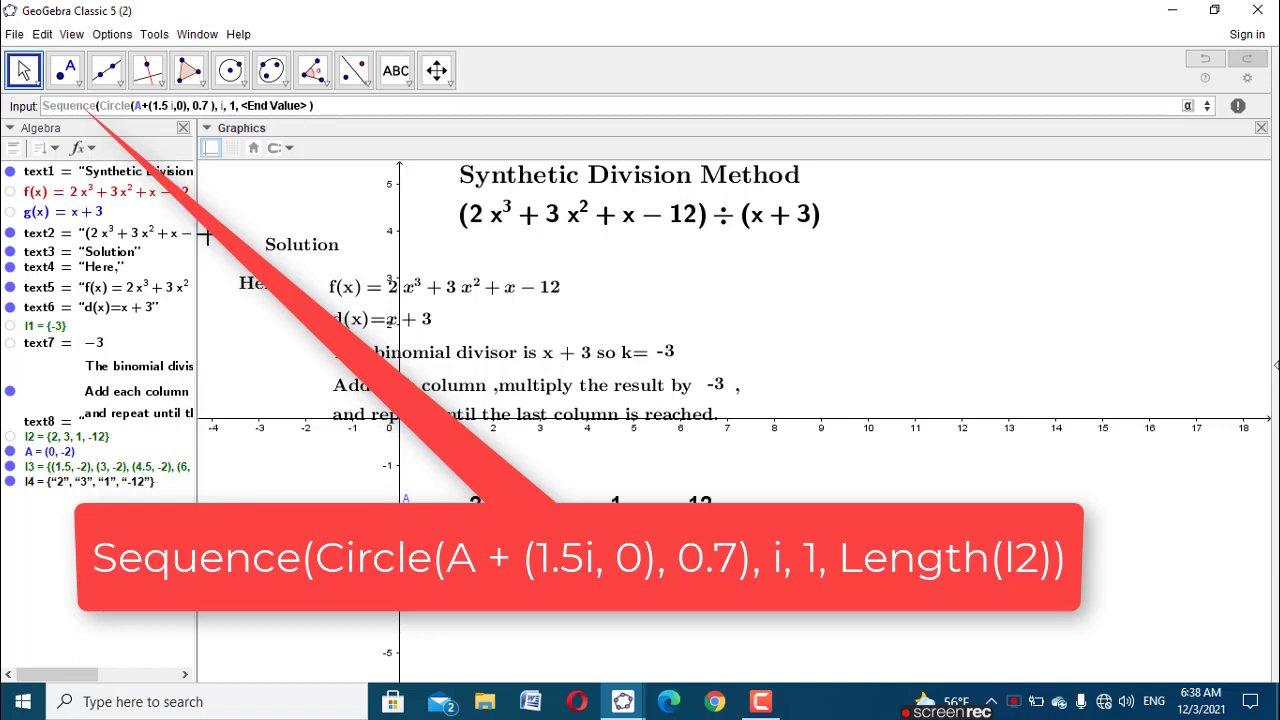
key("Tab")
type("len")
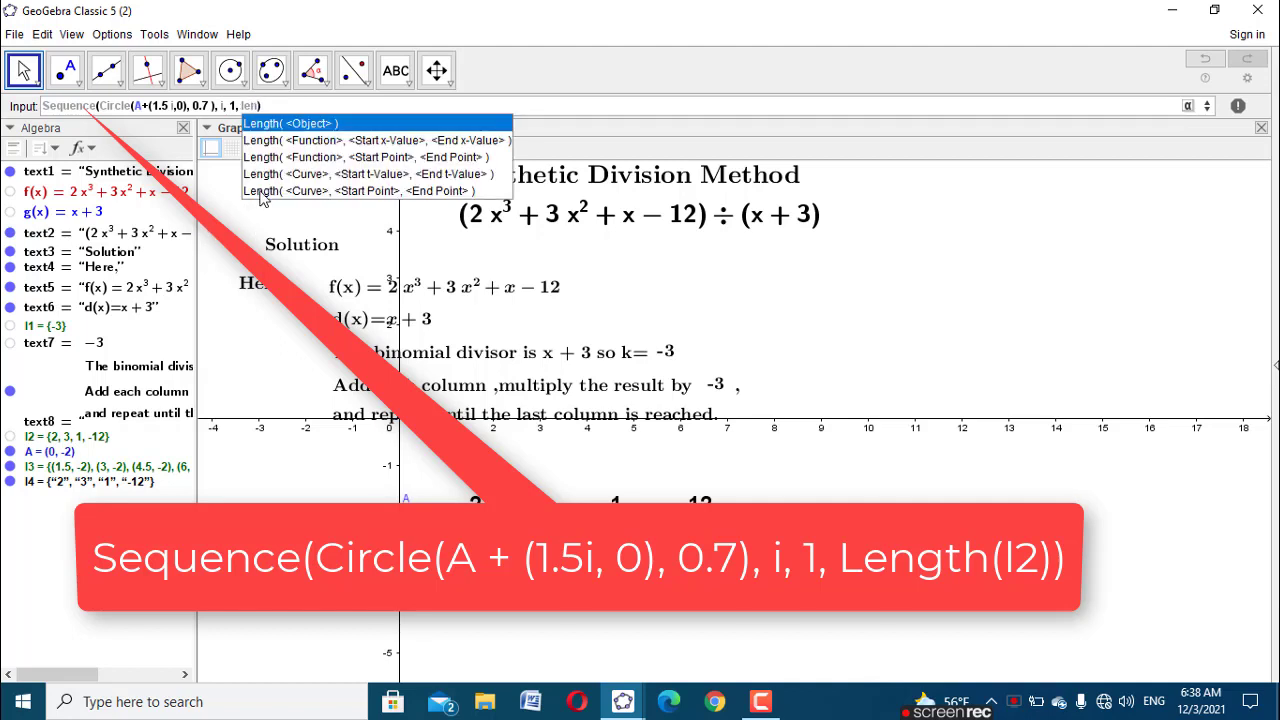
key("Return")
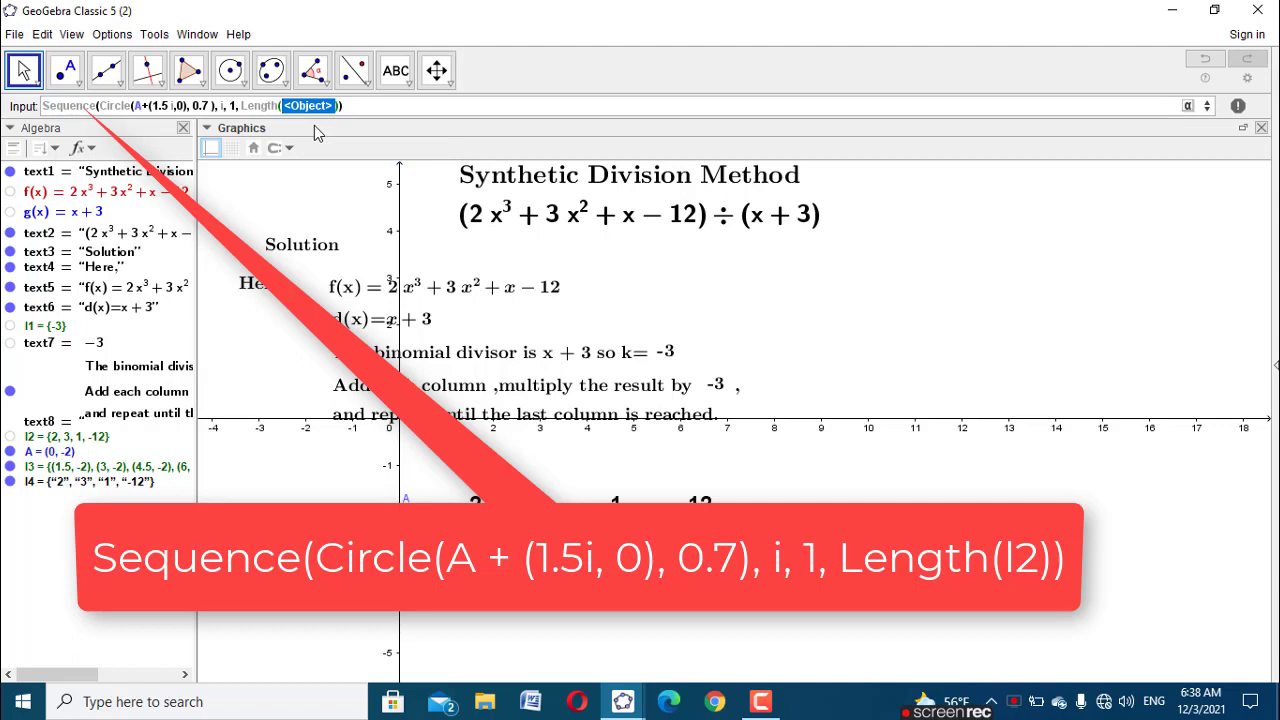
type("l2")
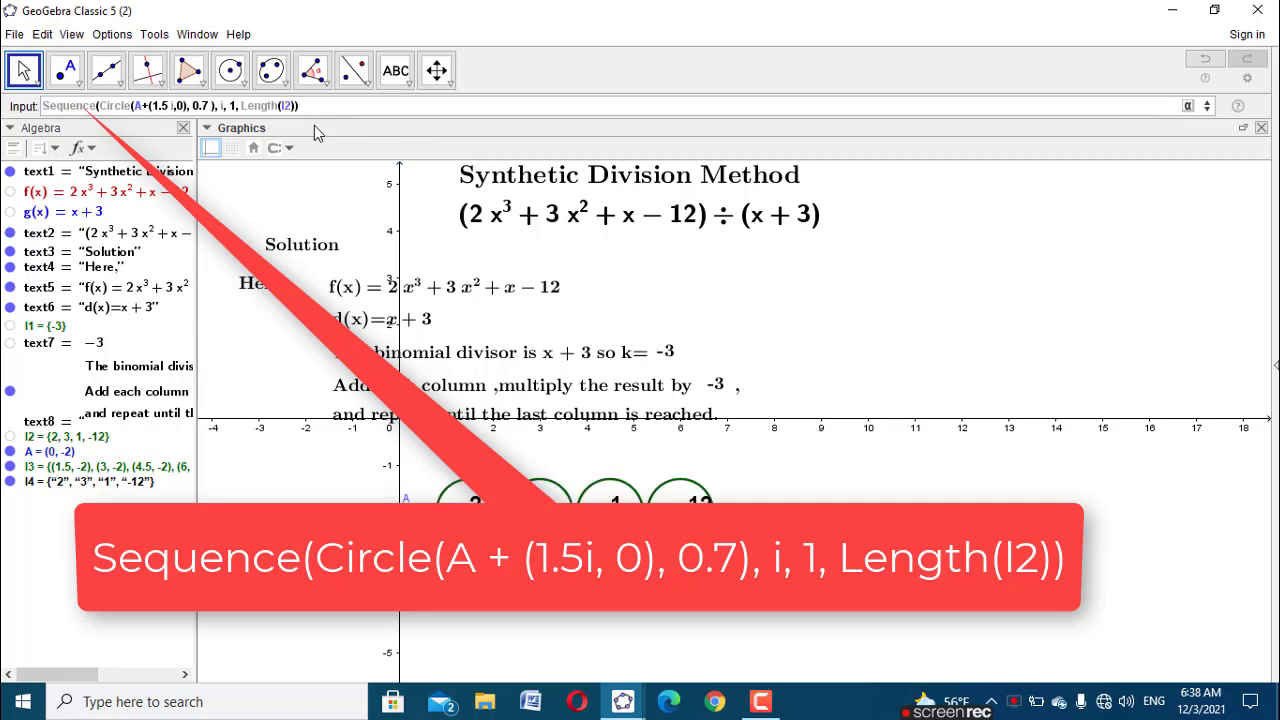
key("Return")
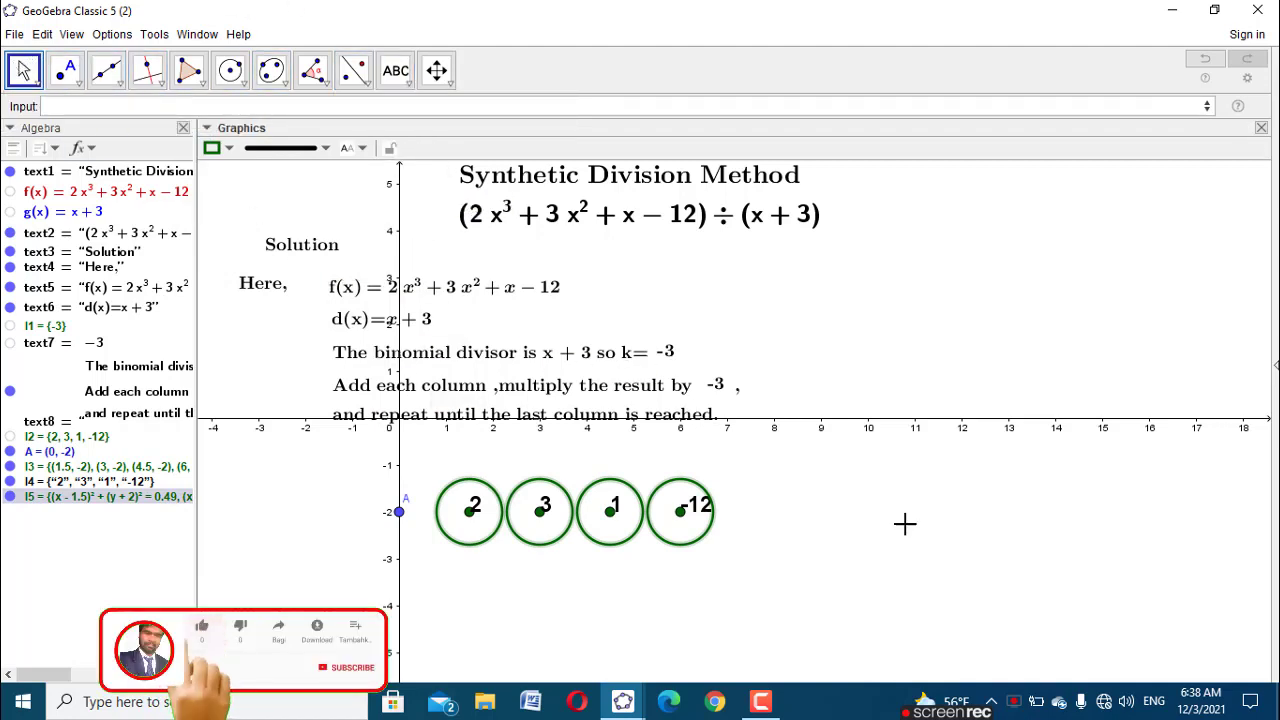
Step: Move the division expression and the Synthetic Division Method title slightly down and left, closer to the solution text
mouse_move(903, 523)
left_mouse_down()
mouse_move(900, 486)
mouse_move(899, 540)
left_mouse_up()
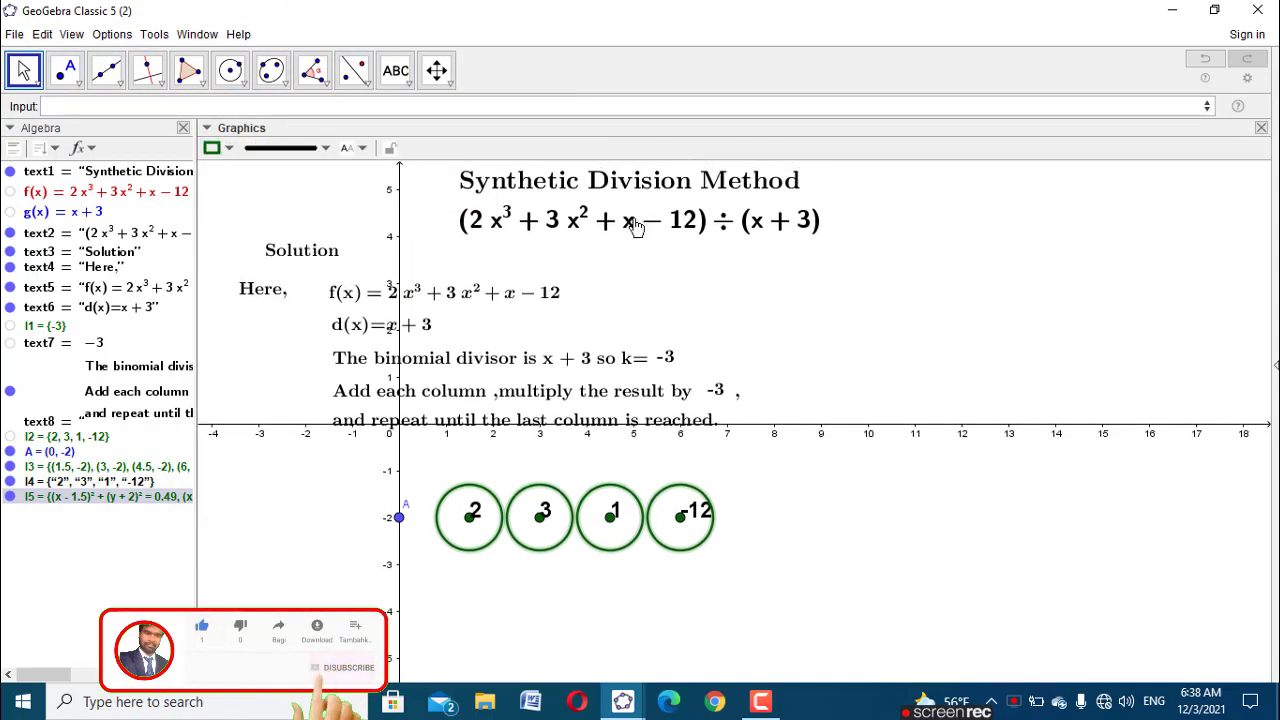
left_click(586, 180)
left_click_drag(528, 217, 492, 253)
left_click_drag(505, 181, 507, 210)
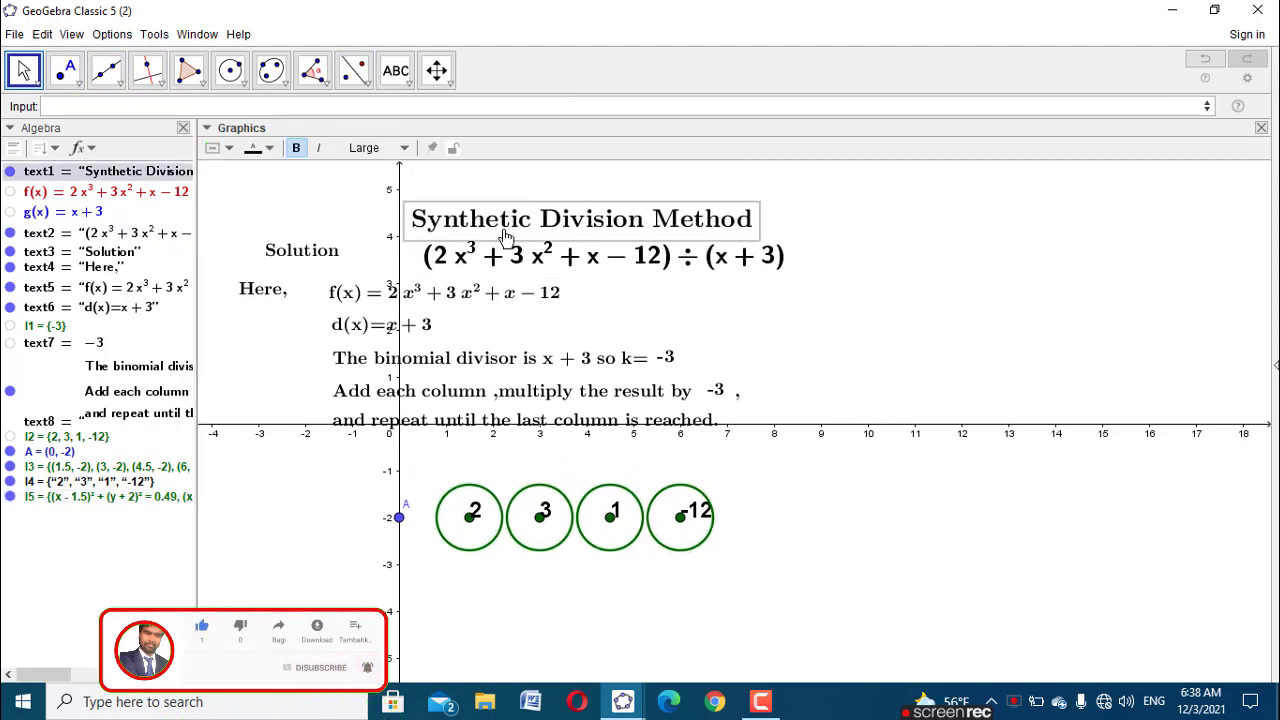
left_click_drag(777, 460, 771, 437)
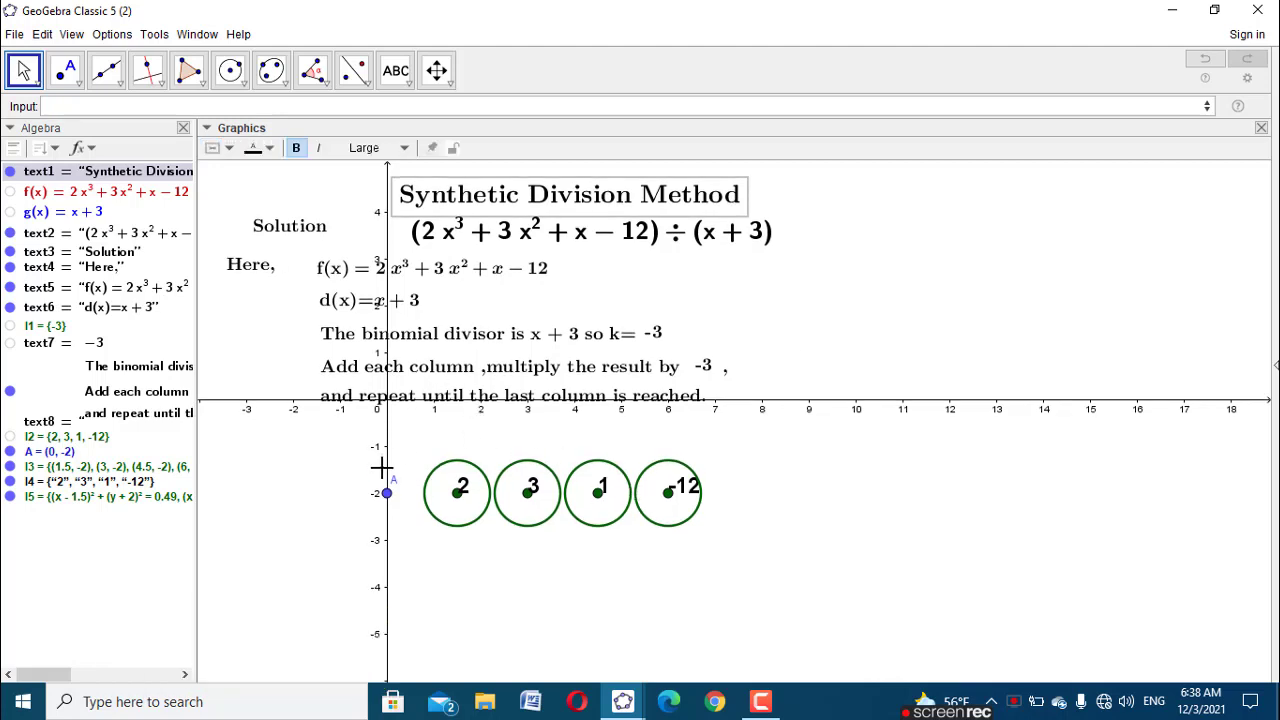
Step: Colour the list of circles around the coefficients red
left_click(427, 490)
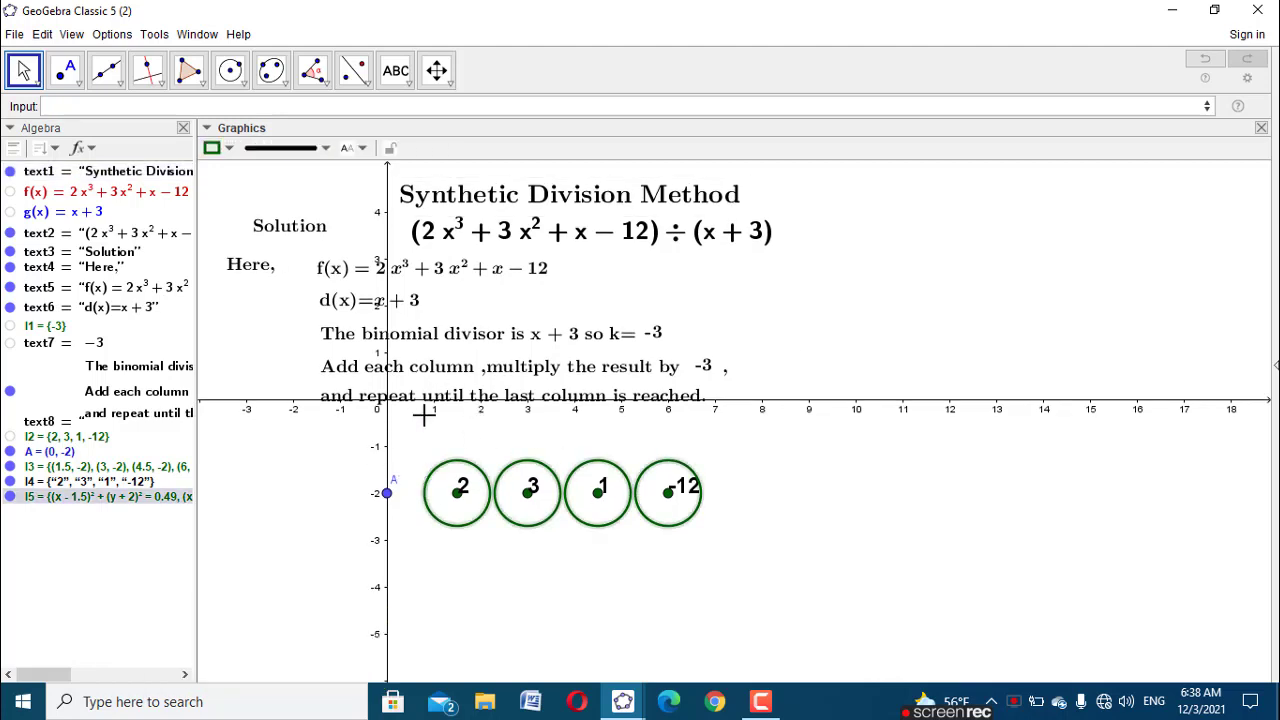
left_click(226, 156)
left_click(213, 173)
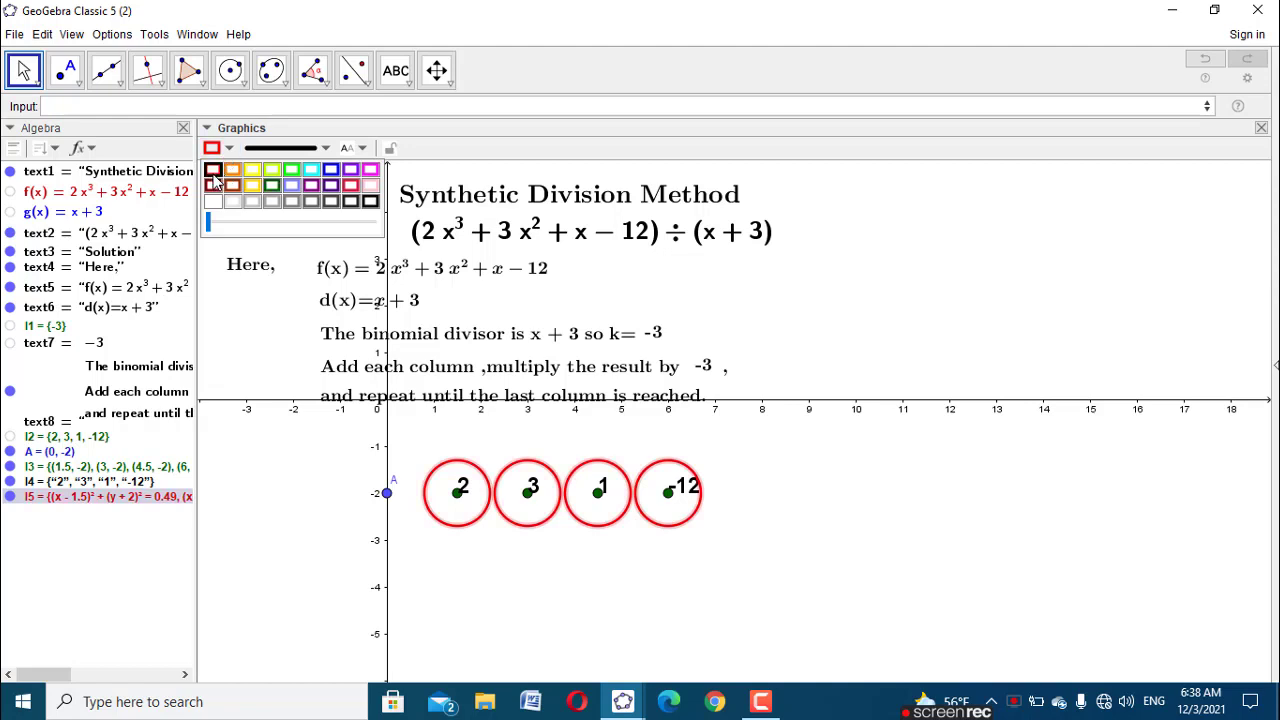
left_click(803, 524)
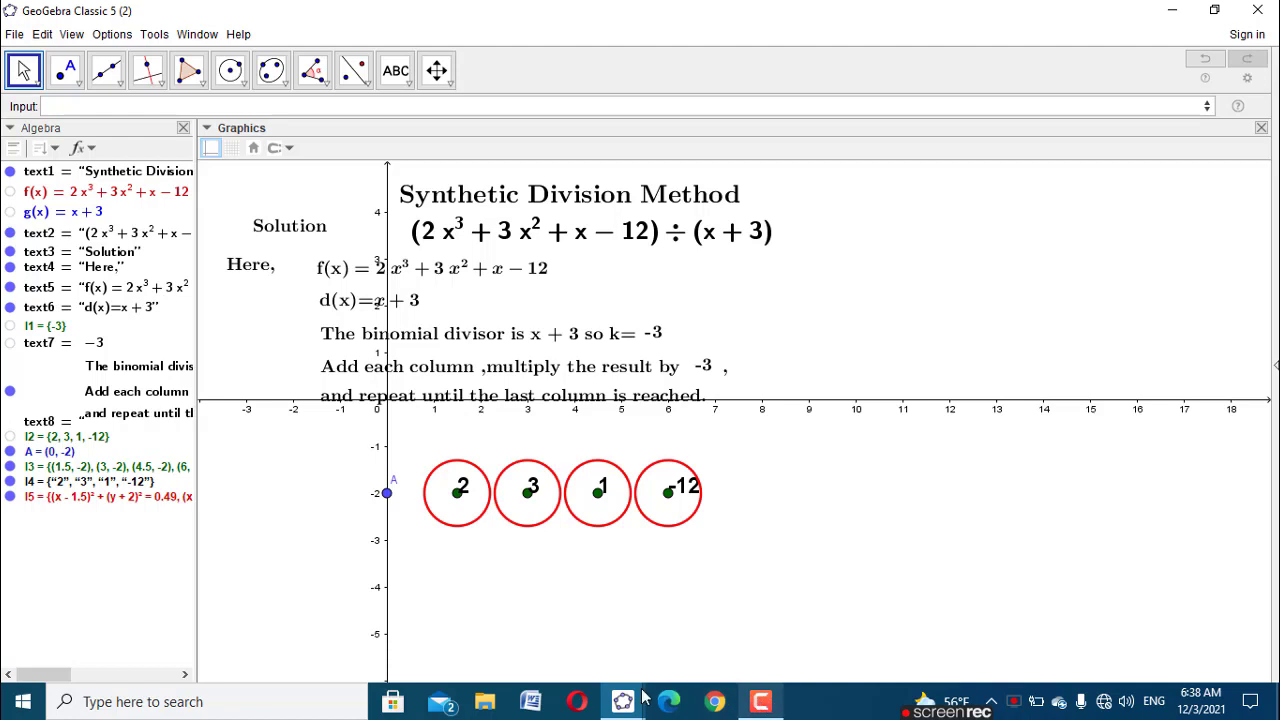
Step: Examine the division layout in the finished synthetic method.ggb worksheet, then return to the worksheet being built
mouse_move(615, 703)
left_click(656, 649)
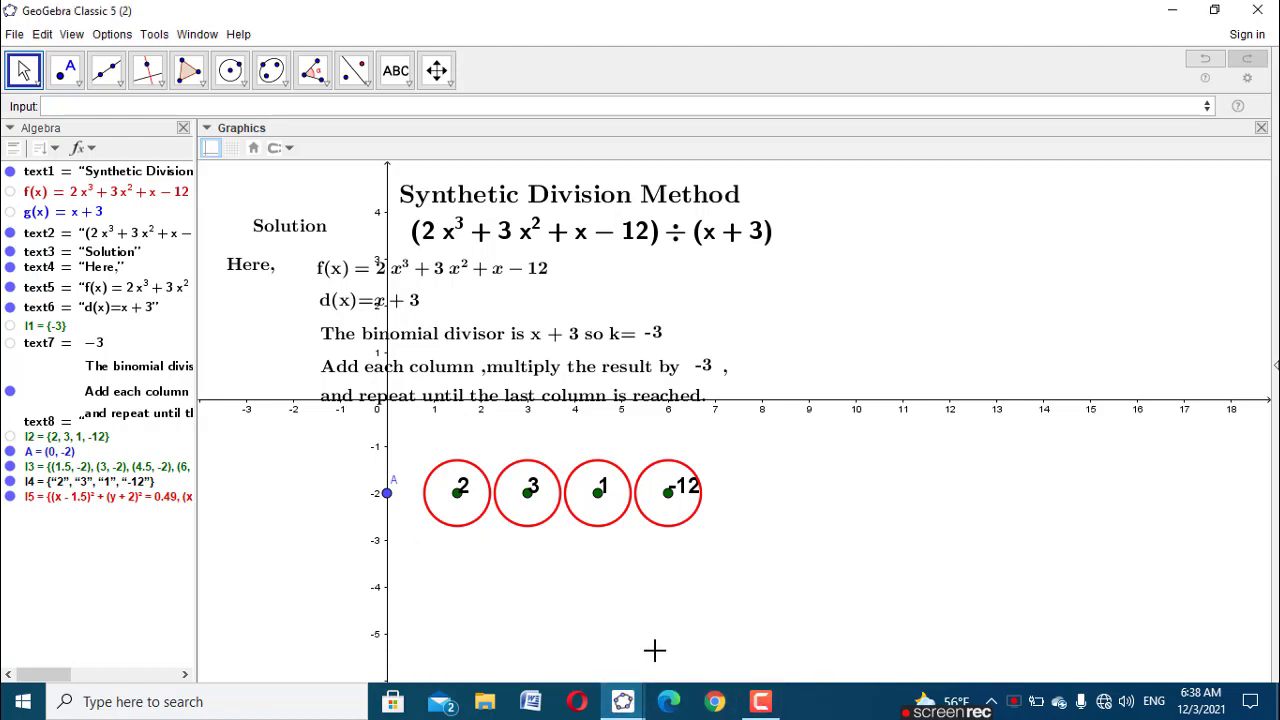
left_click(570, 600)
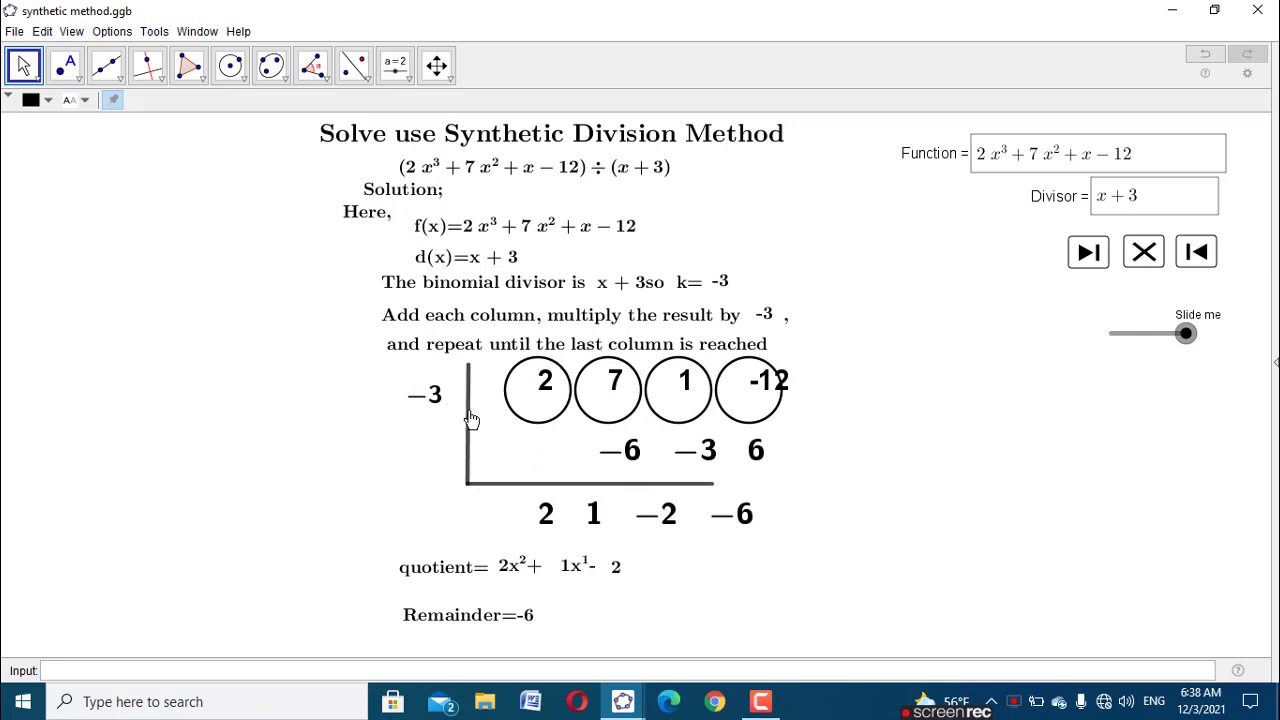
left_click(632, 700)
left_click(643, 655)
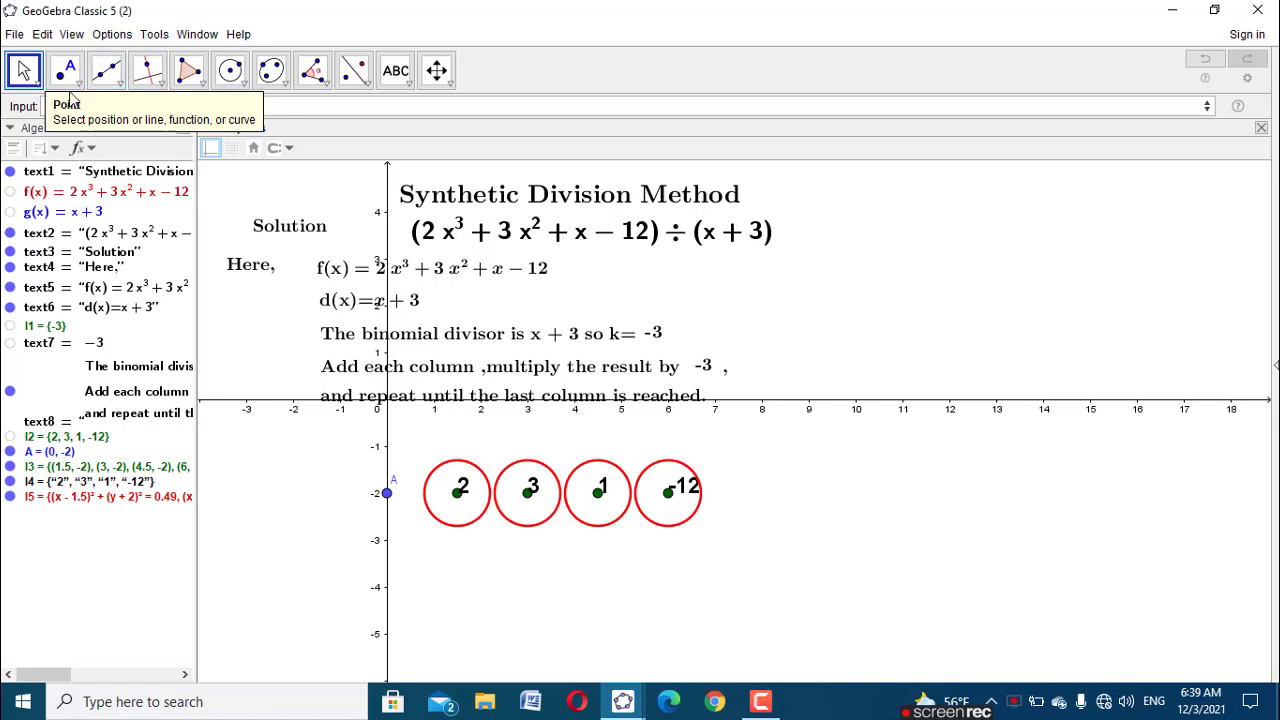
Step: Draw a vertical segment from point A to a new point at (0, -3) on the y-axis
left_click(66, 72)
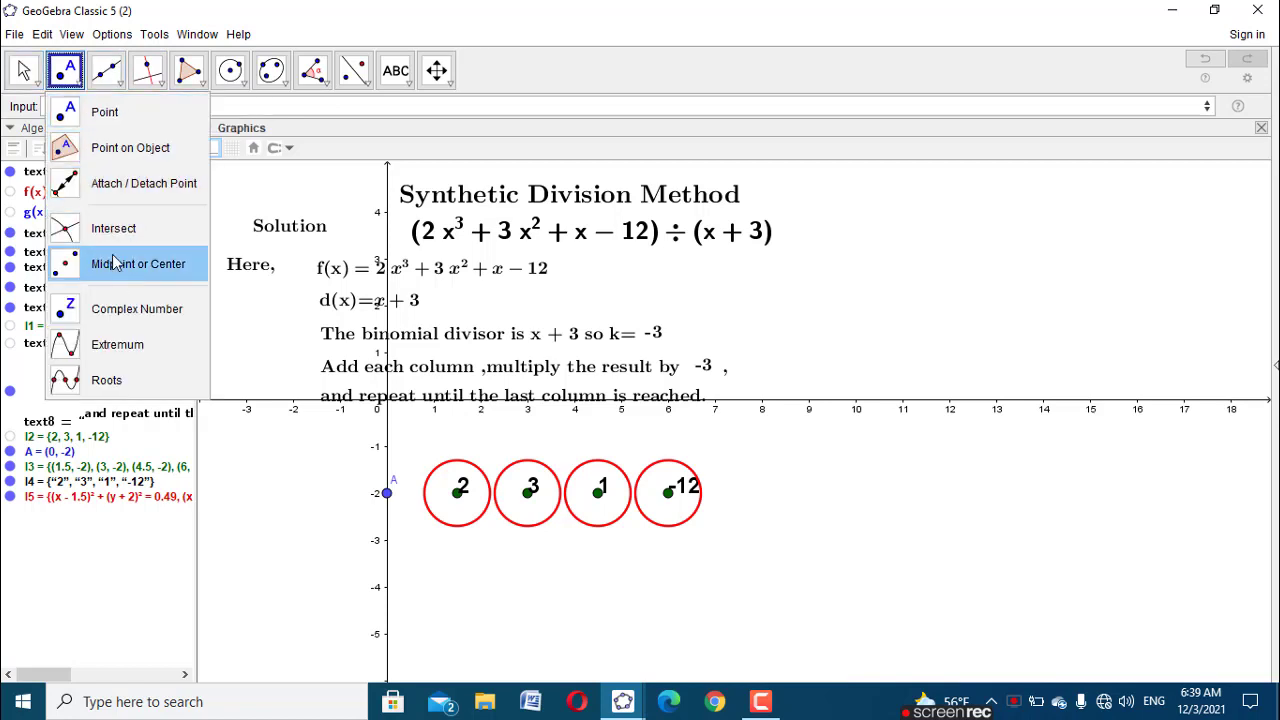
mouse_move(107, 72)
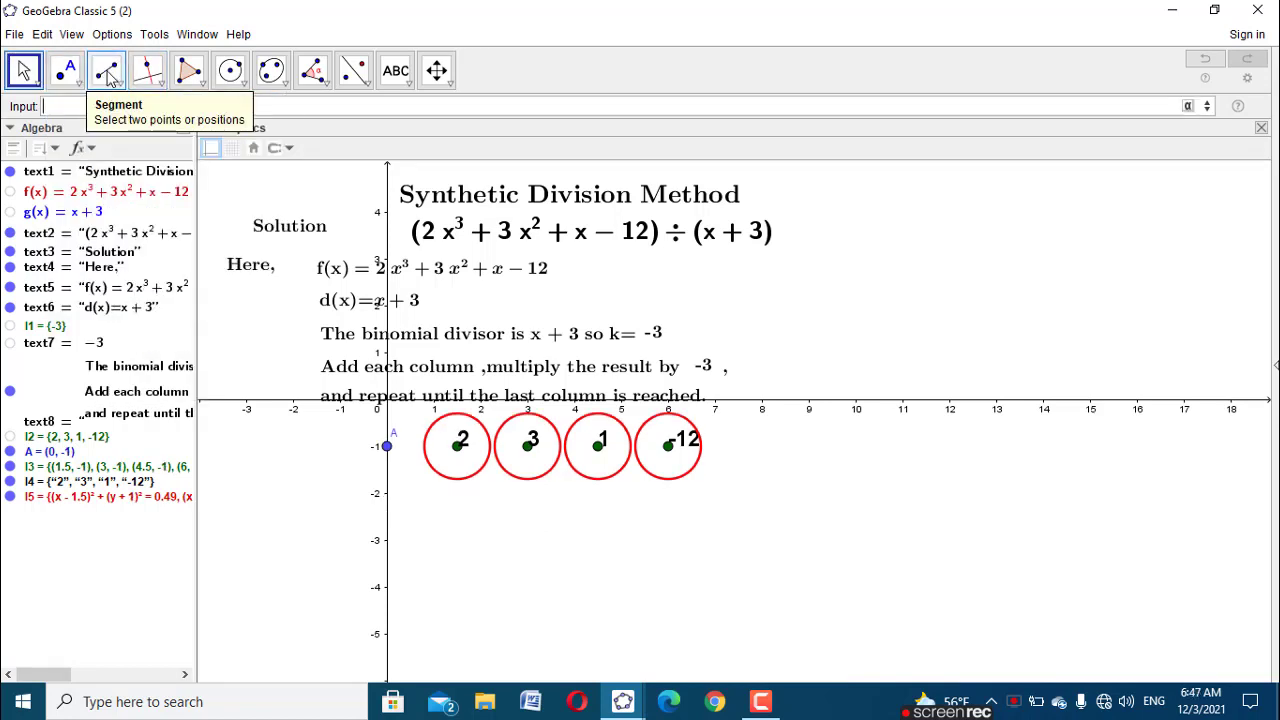
left_click(107, 72)
left_click(387, 446)
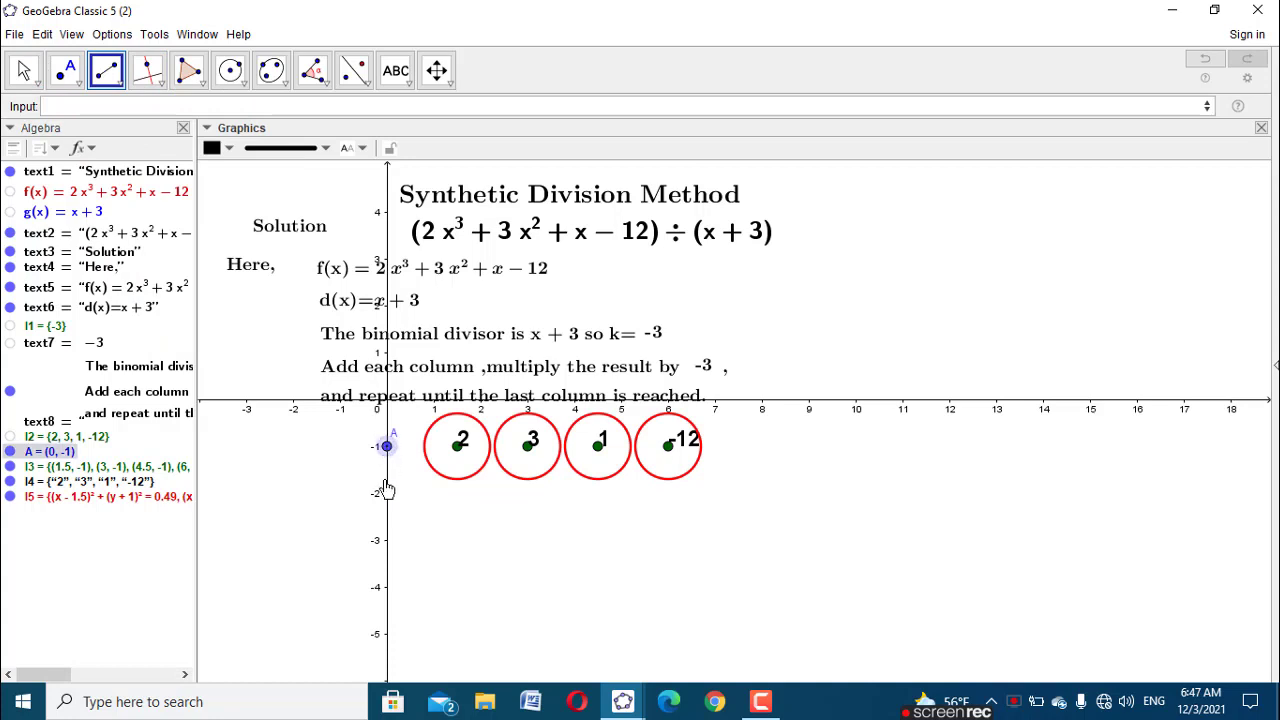
left_click(387, 541)
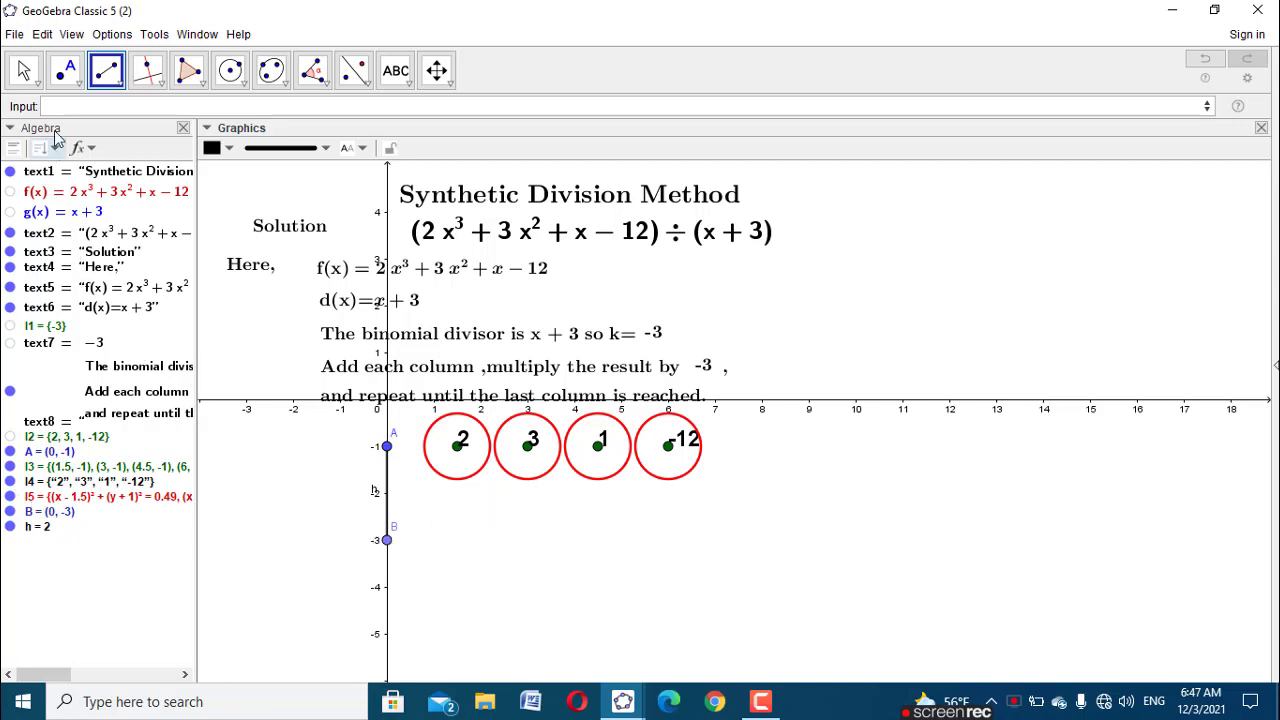
Step: Extract the last point of the coefficient positions with Last(l3)
left_click(60, 105)
type("last")
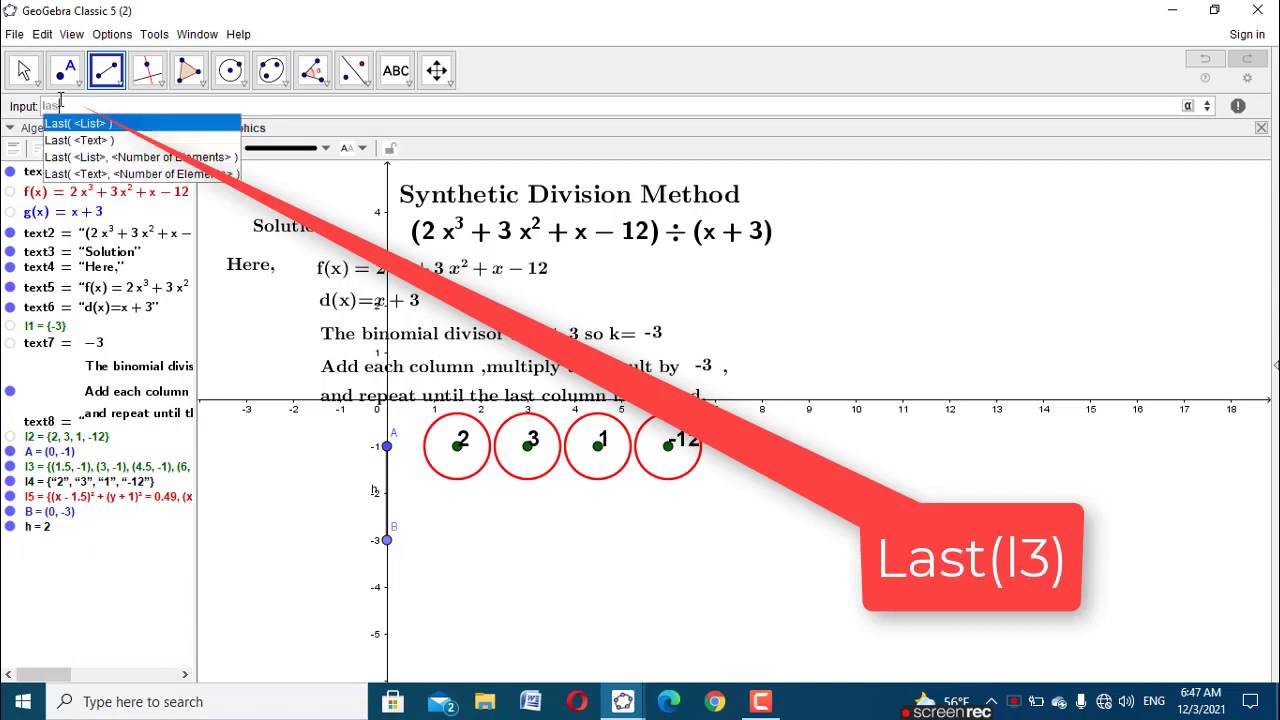
left_click(97, 123)
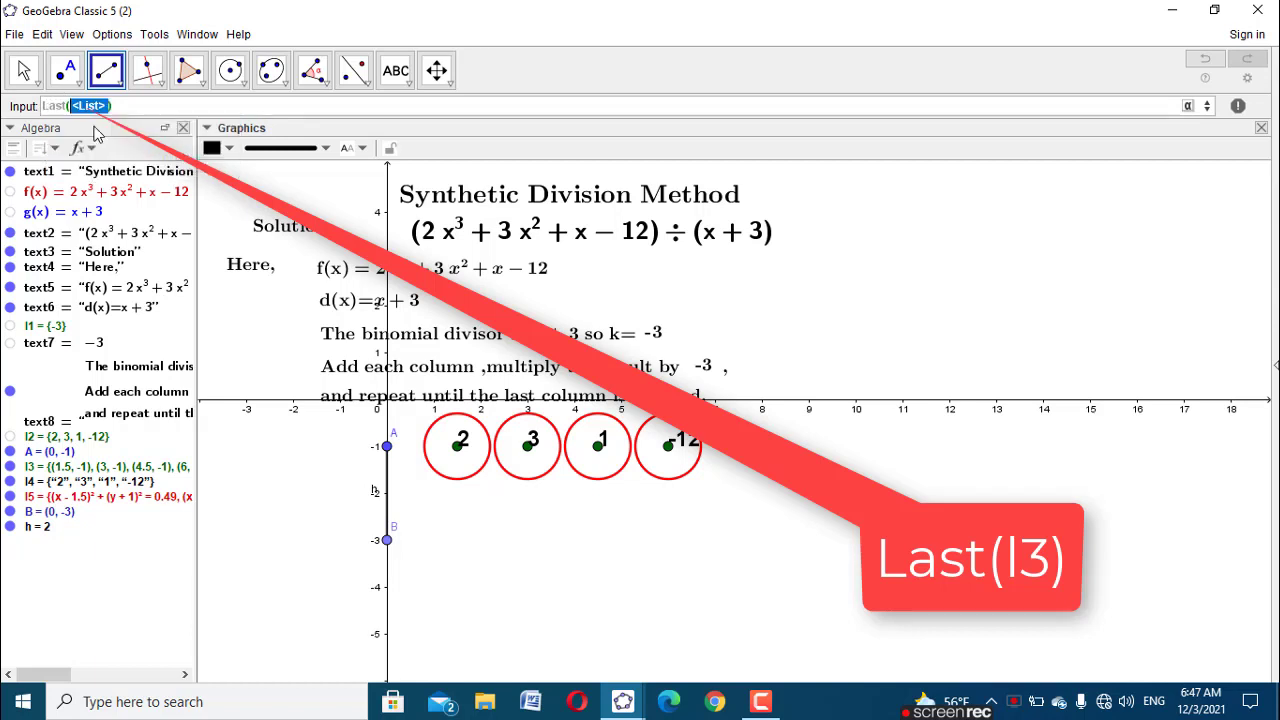
type("l3")
key("Return")
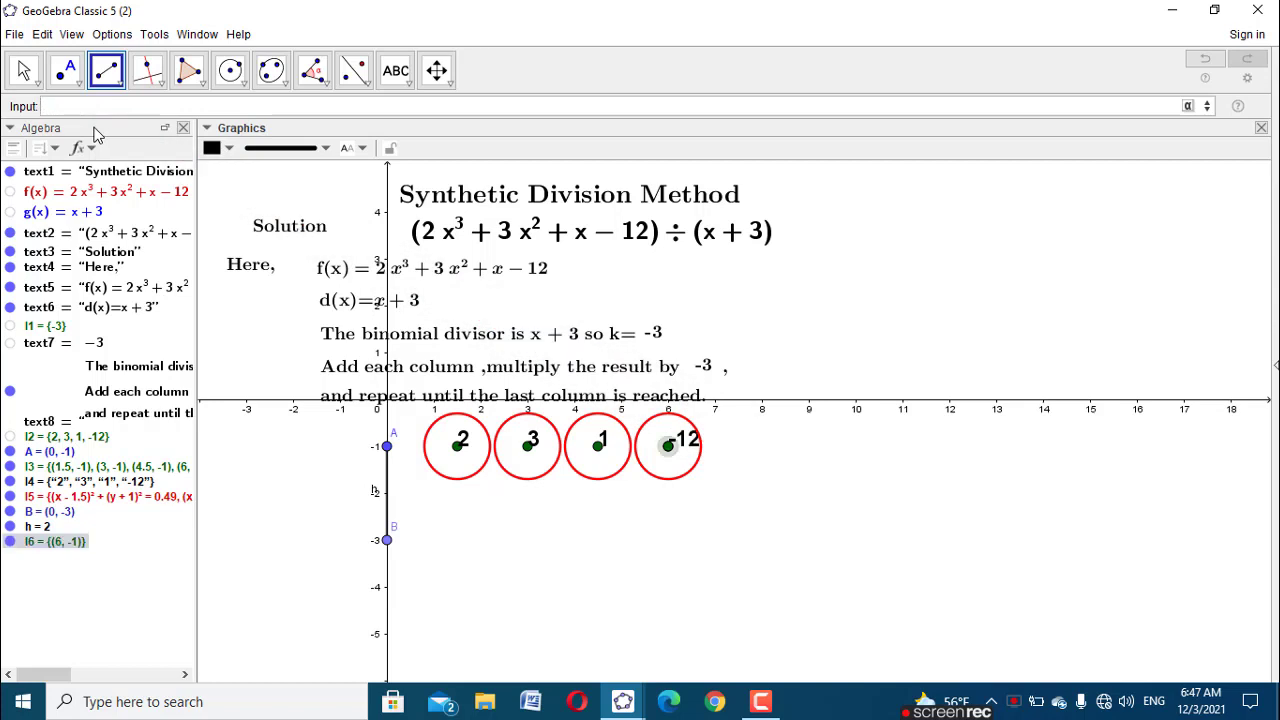
Step: Create a separate point from the one-item list with Element(l6, 1)
type("elem")
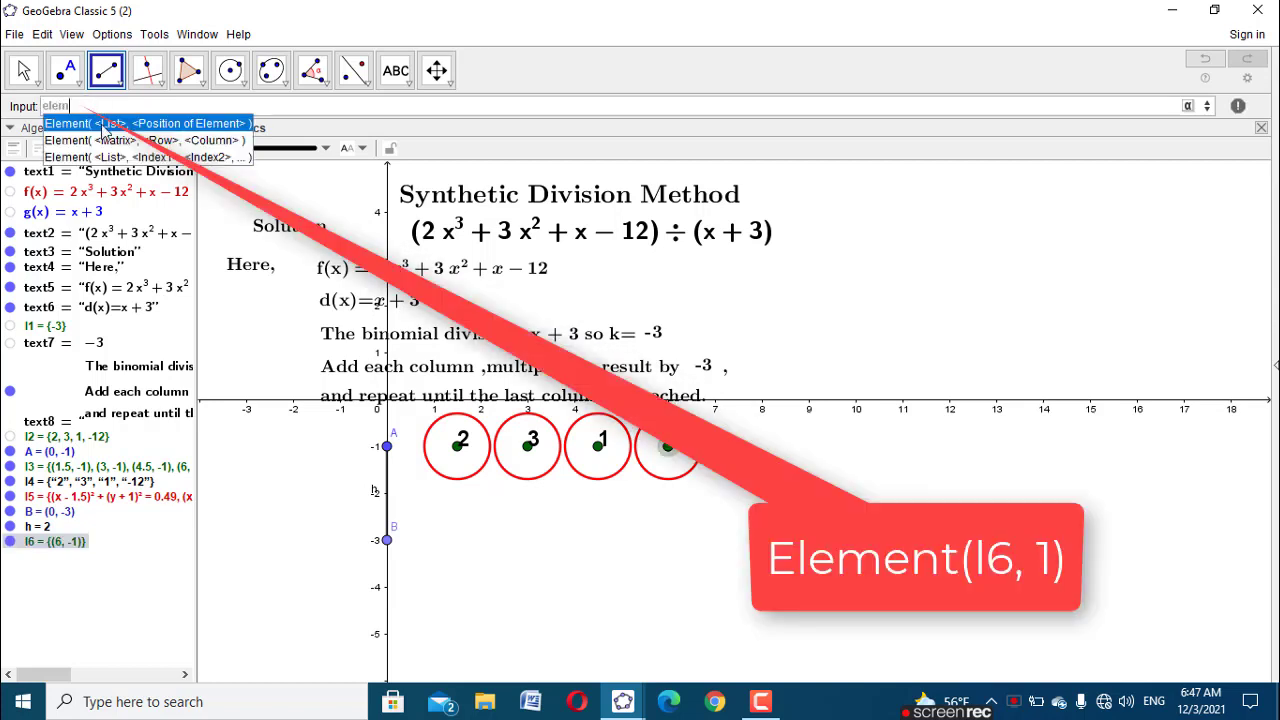
left_click(102, 123)
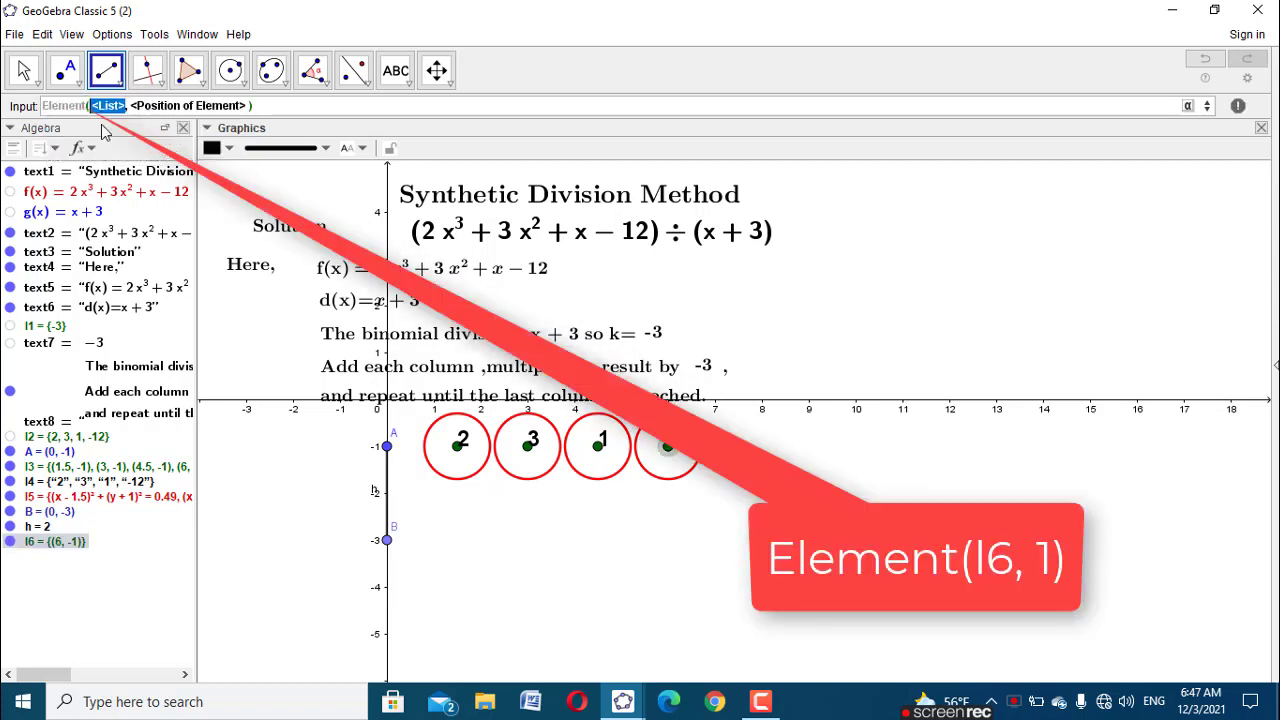
type("l")
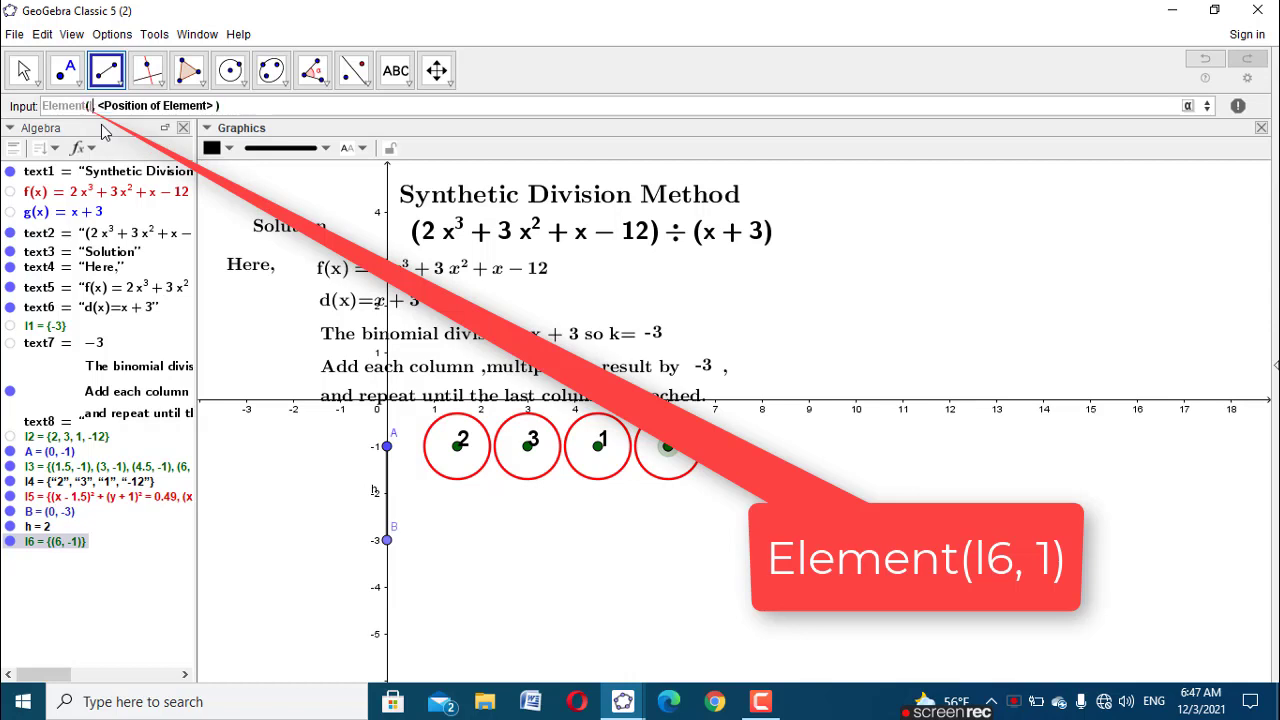
type("6")
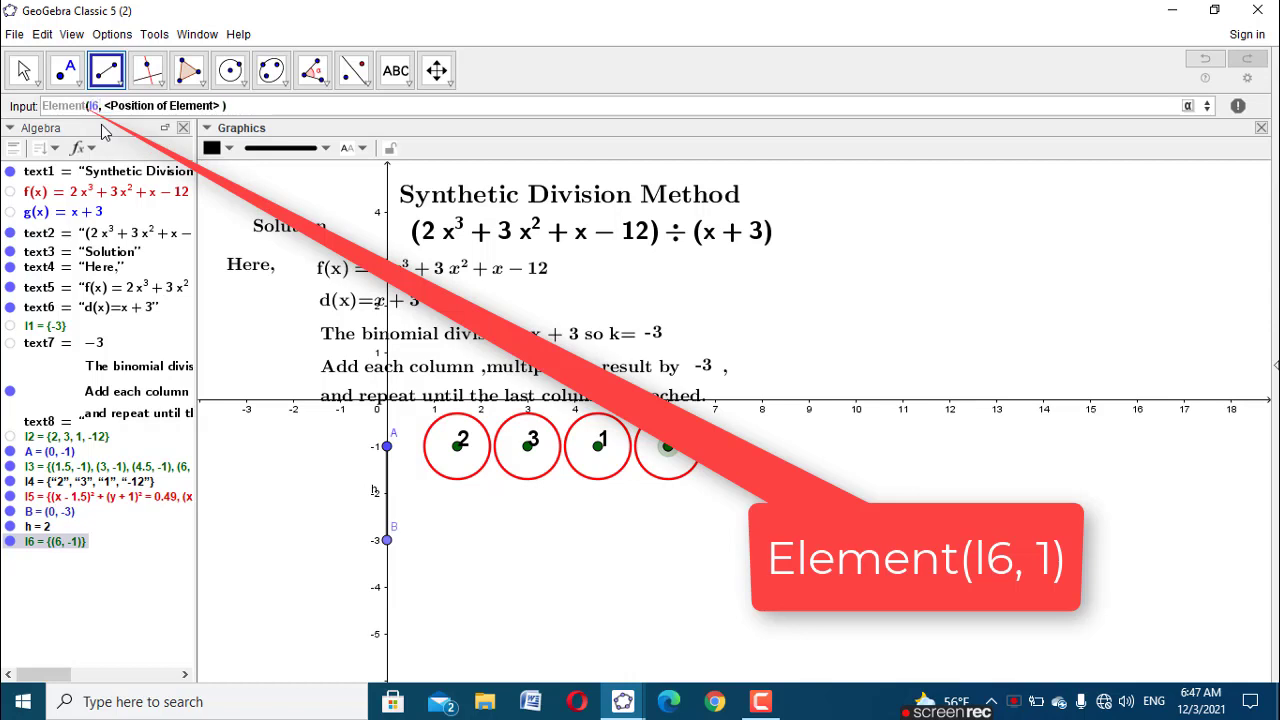
key("Tab")
type("1")
key("Return")
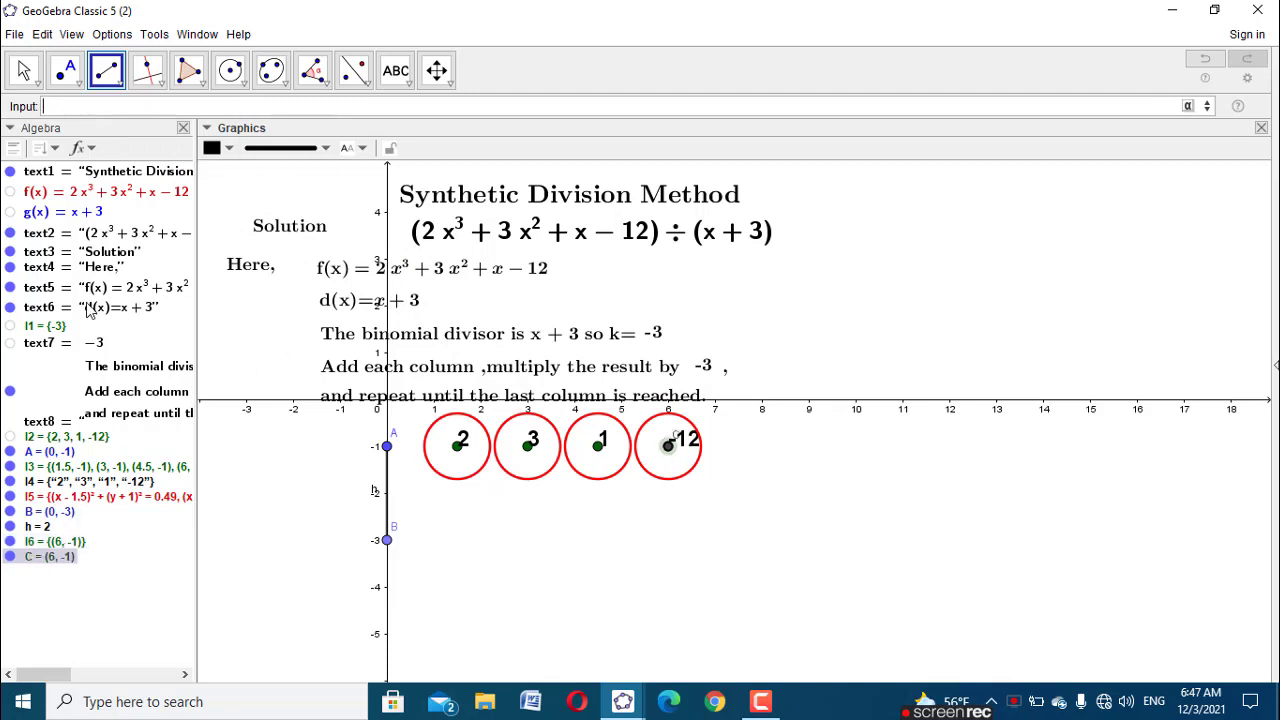
Step: Extract the x-coordinate of point C as a number with x(C)
type("x(")
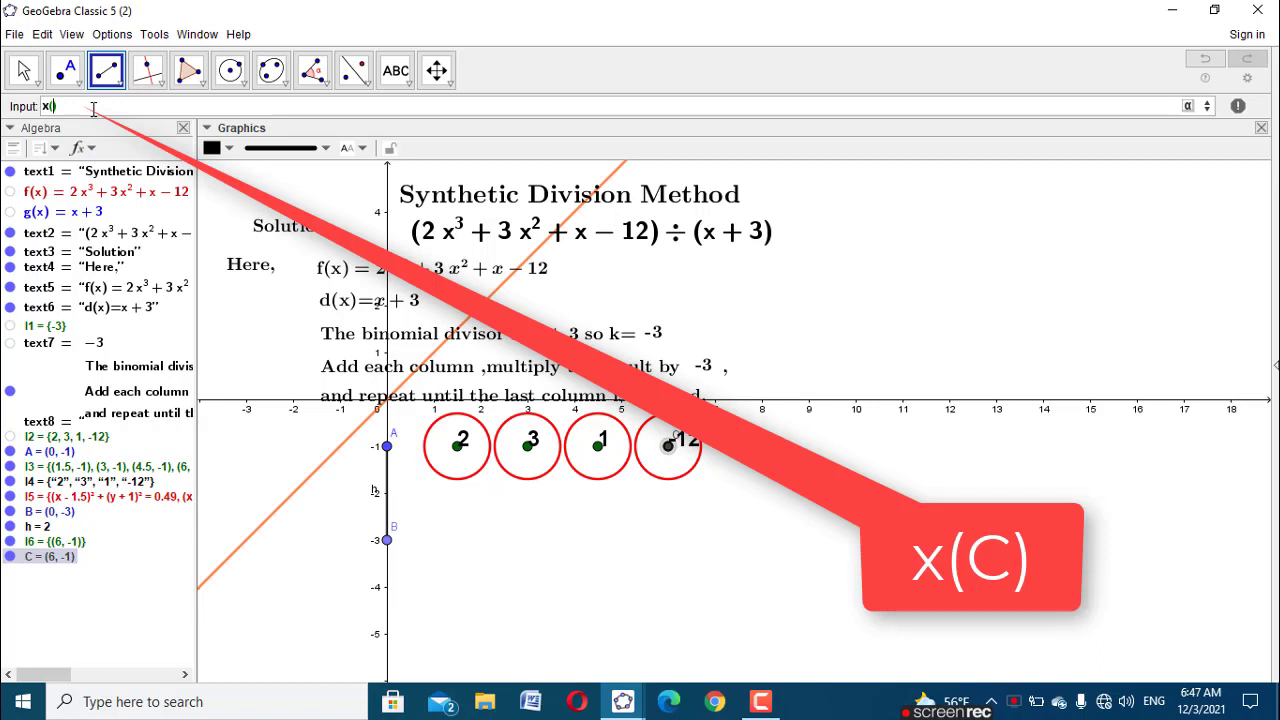
type("C")
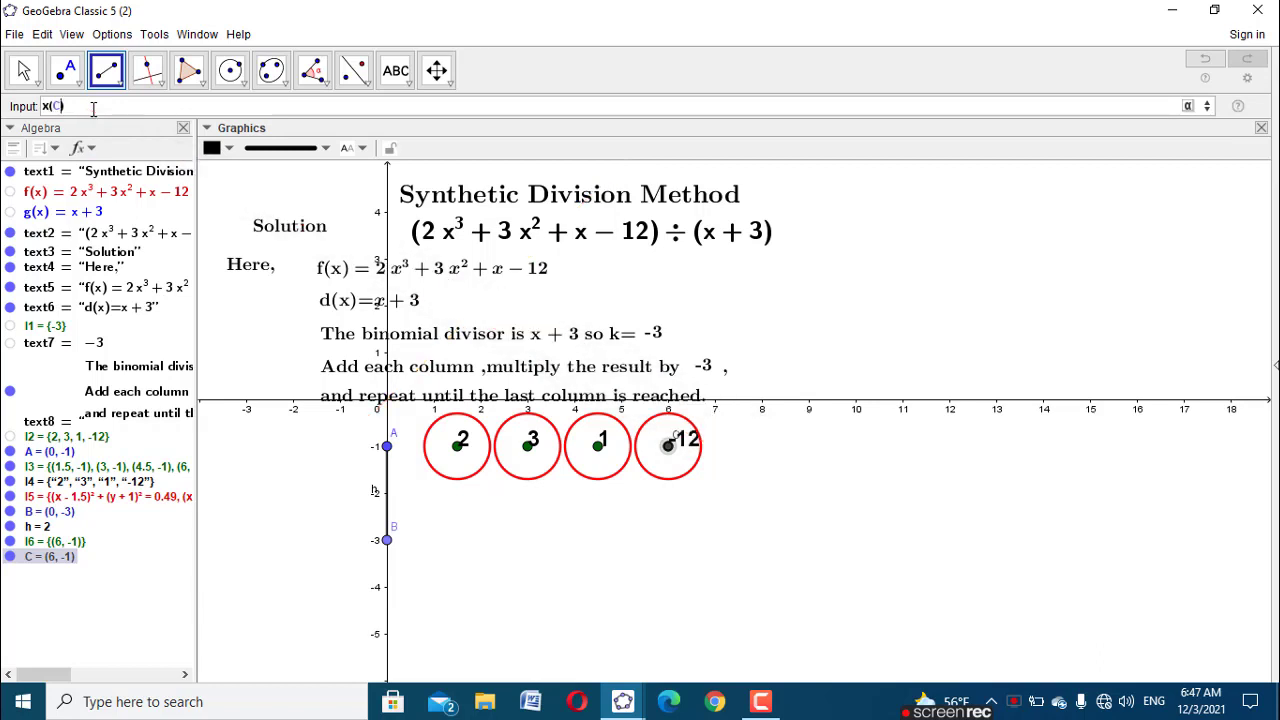
key("Return")
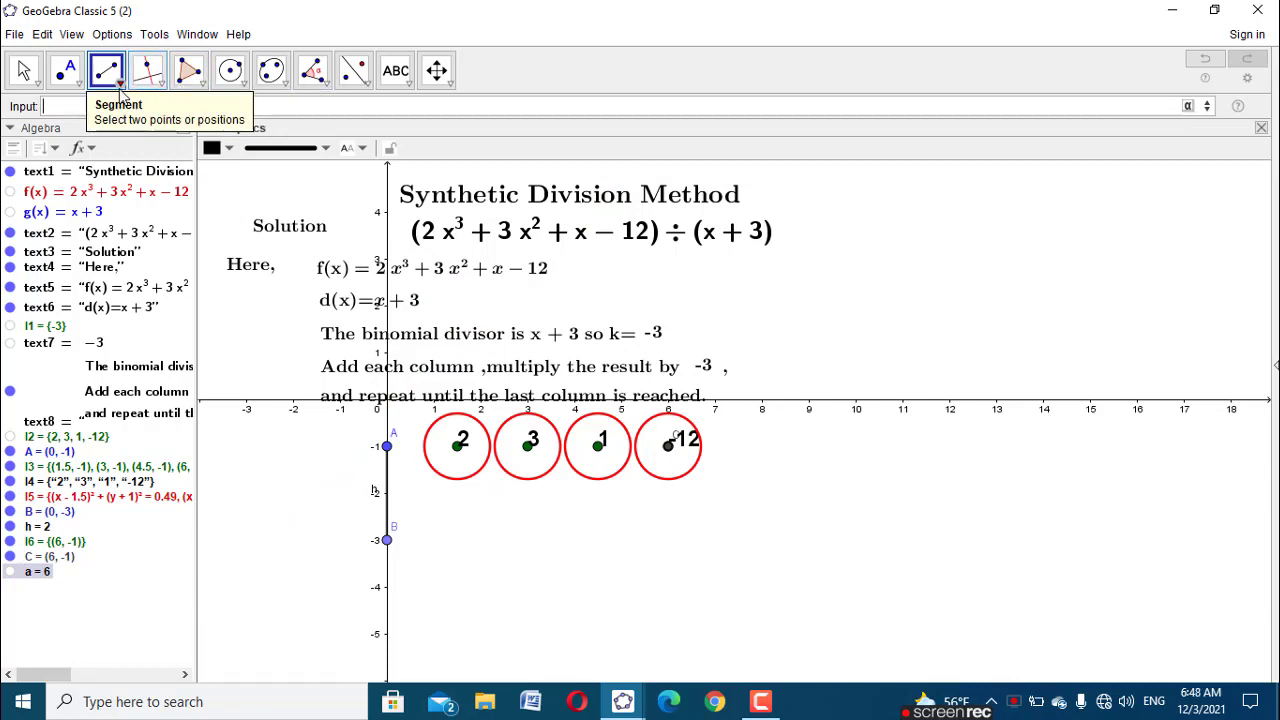
Step: Draw a horizontal segment of given length a+1 starting from point B
left_click(107, 72)
left_click(150, 183)
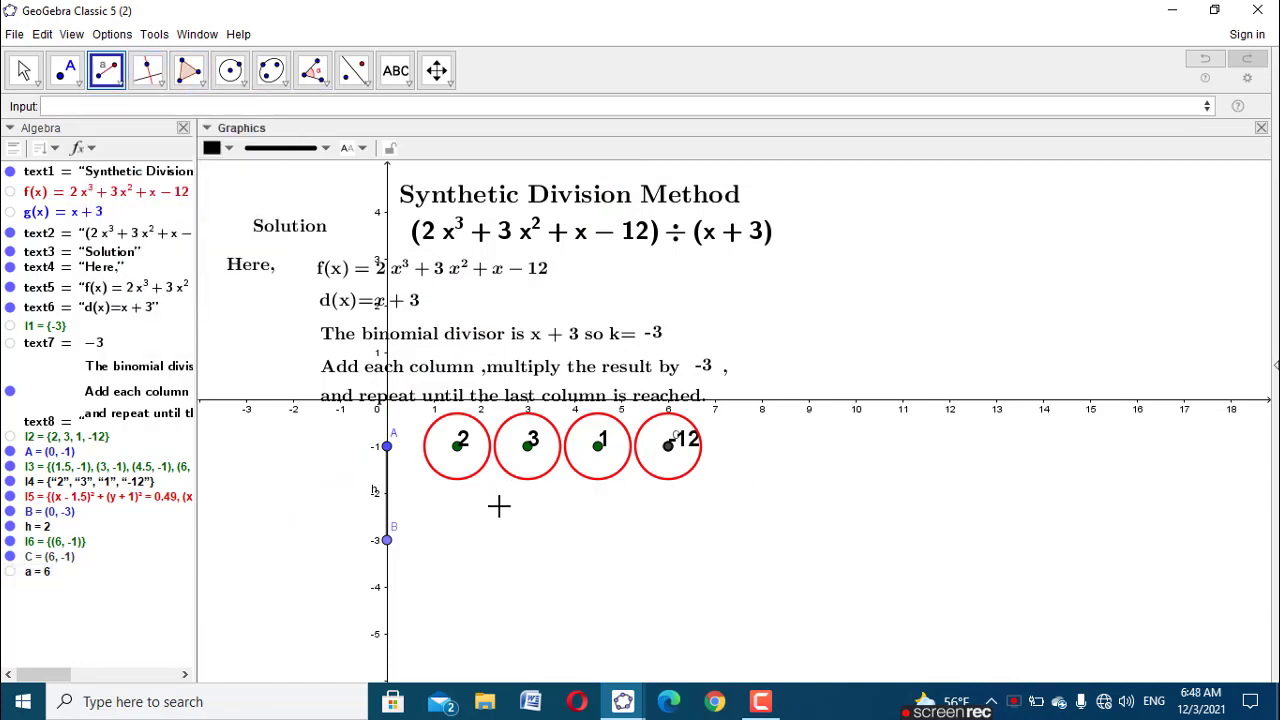
left_click(387, 541)
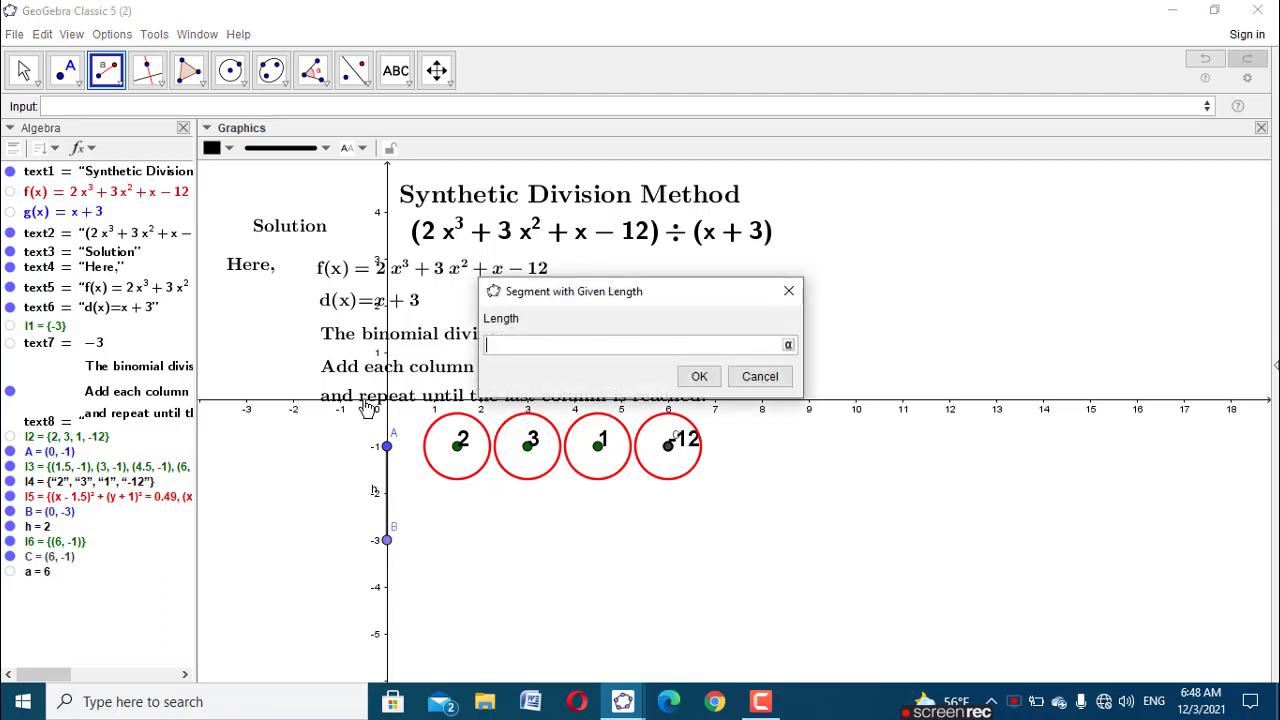
type("a+1")
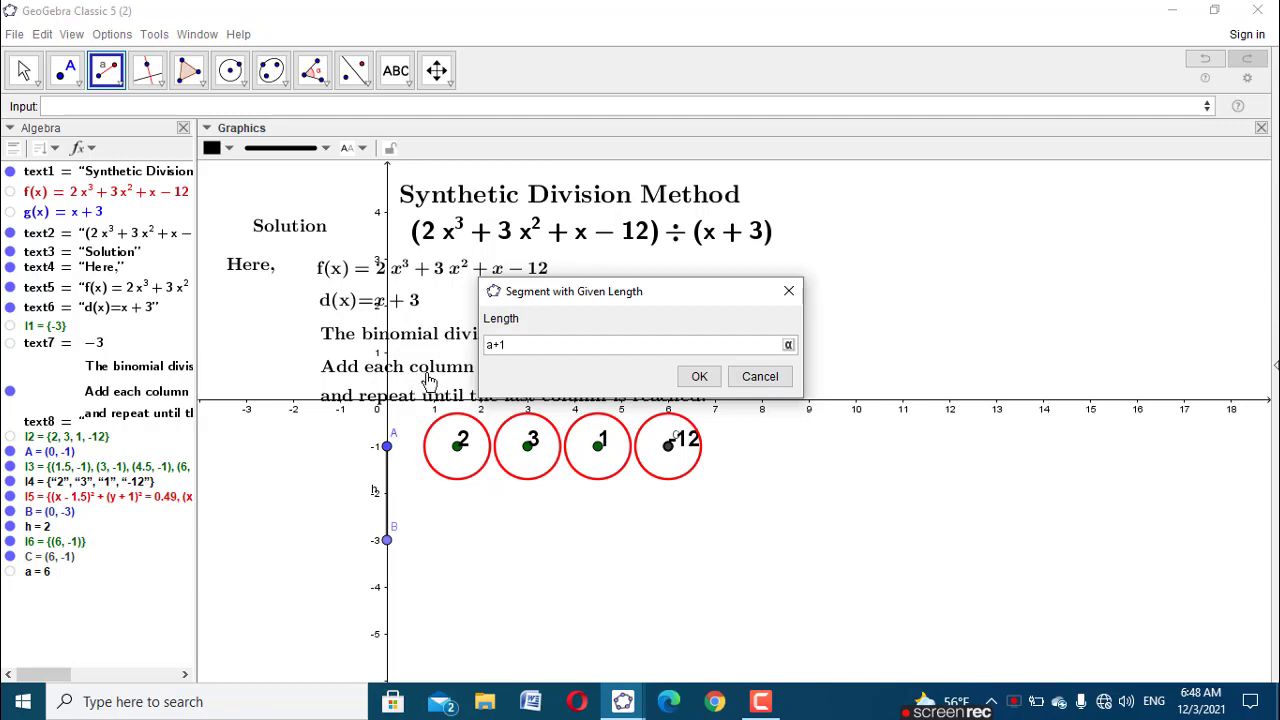
left_click(695, 377)
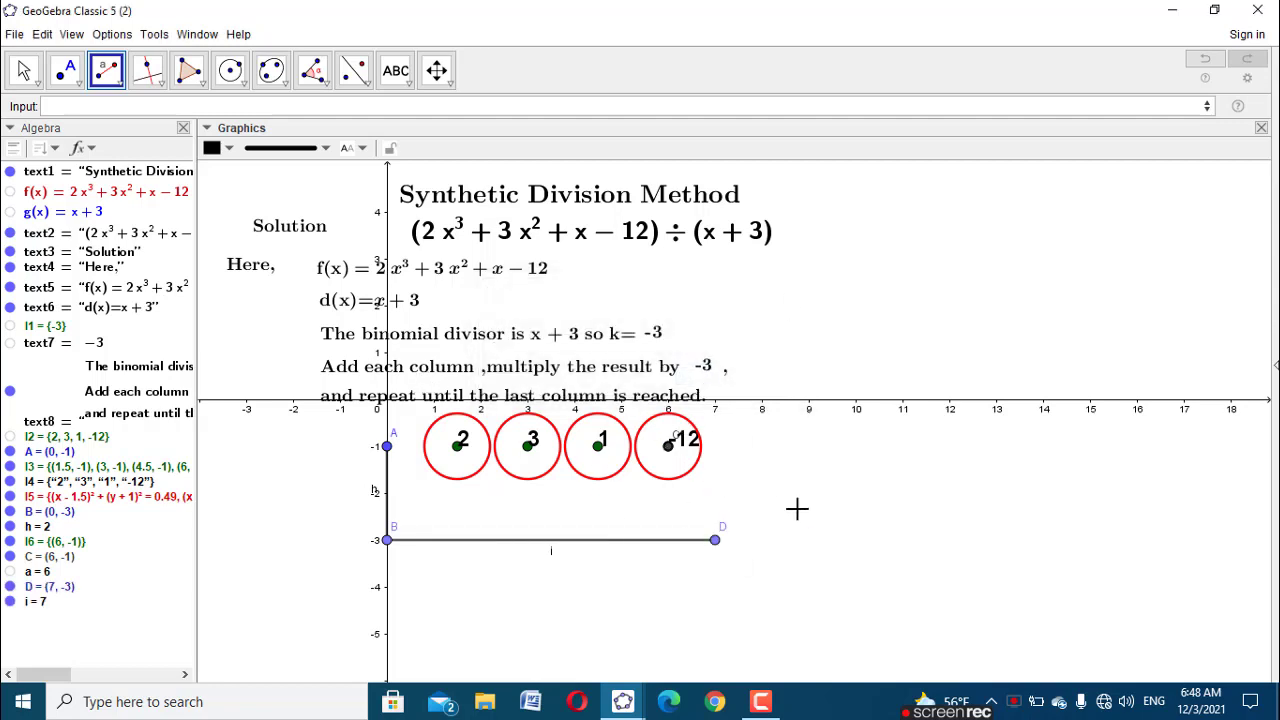
Step: Test the division bracket by moving point B down the y-axis to (0, -4) and back to (0, -3)
left_click(24, 70)
left_click_drag(386, 541, 390, 597)
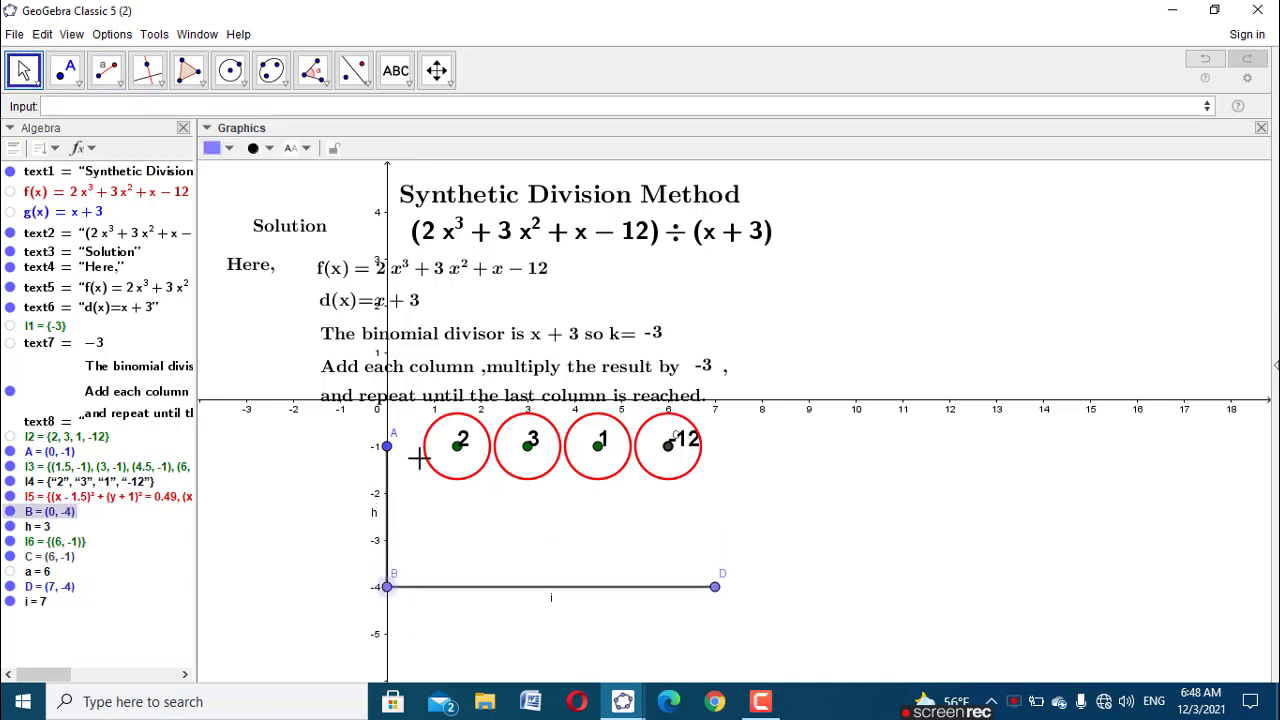
mouse_move(386, 447)
left_mouse_down()
mouse_move(386, 478)
mouse_move(386, 412)
mouse_move(386, 447)
left_mouse_up()
left_click_drag(390, 584, 391, 557)
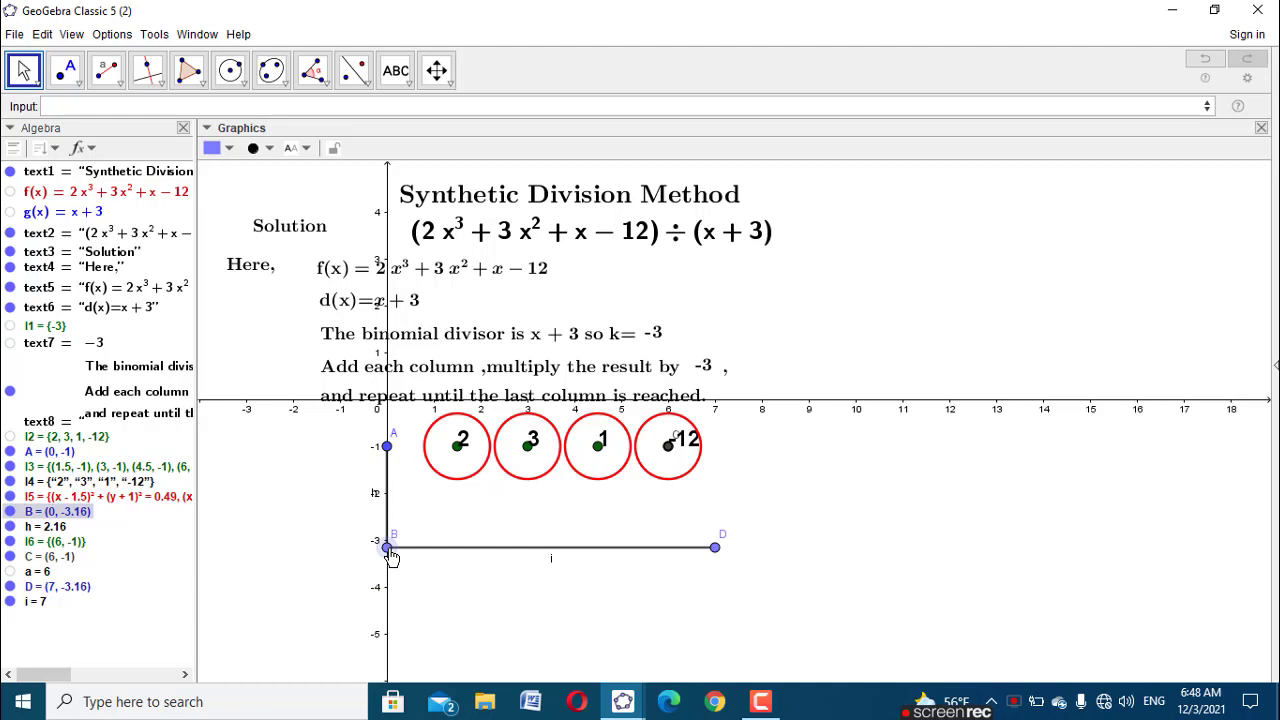
left_click_drag(534, 600, 534, 595)
left_click(386, 546)
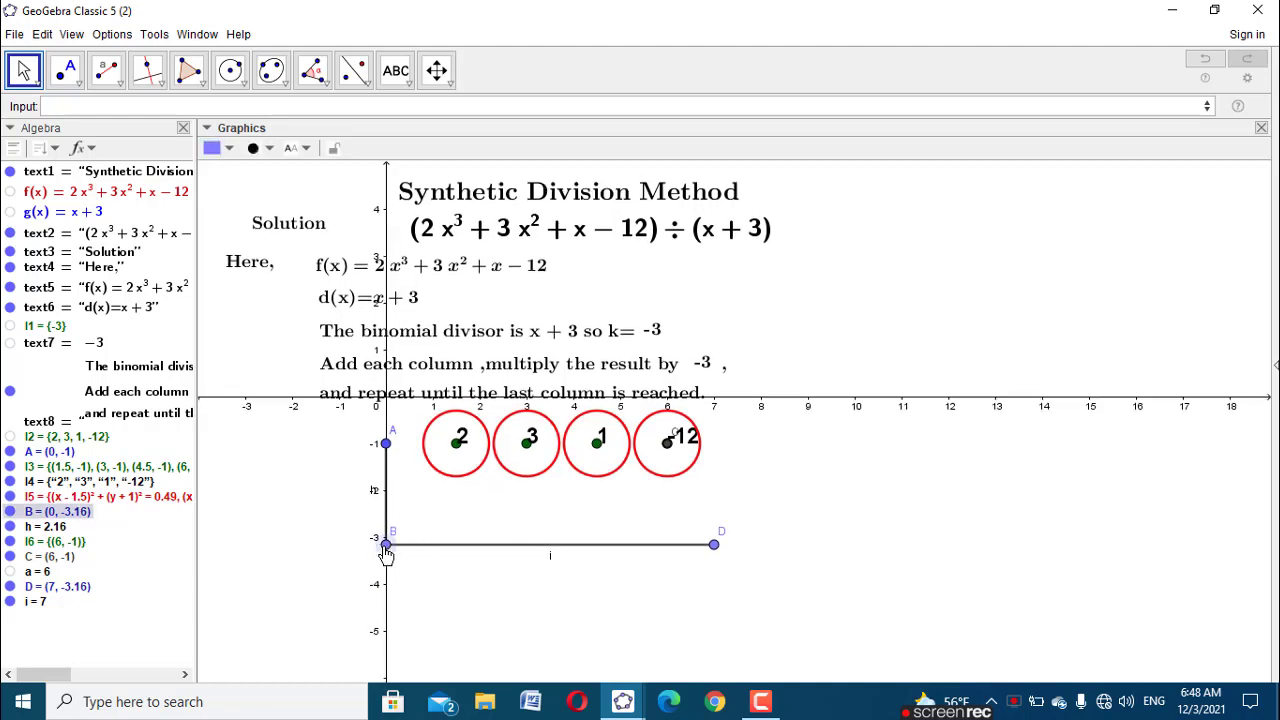
left_click_drag(386, 552, 386, 545)
left_click(481, 562)
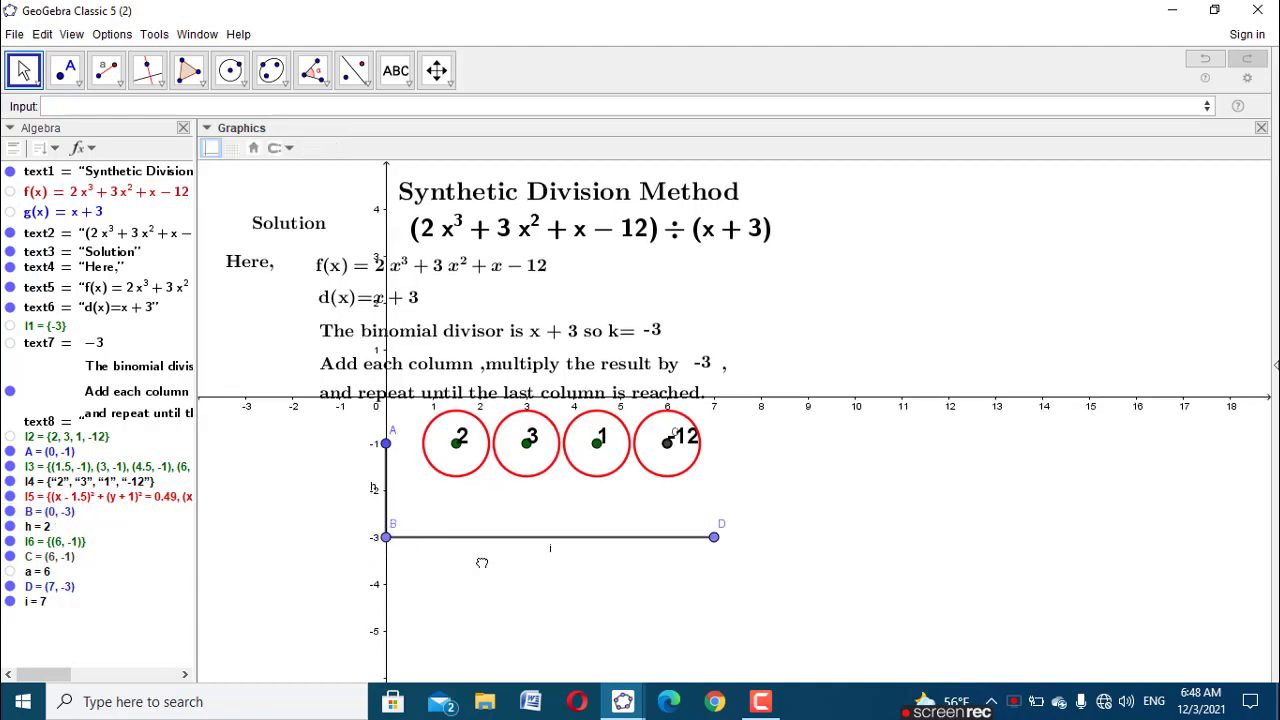
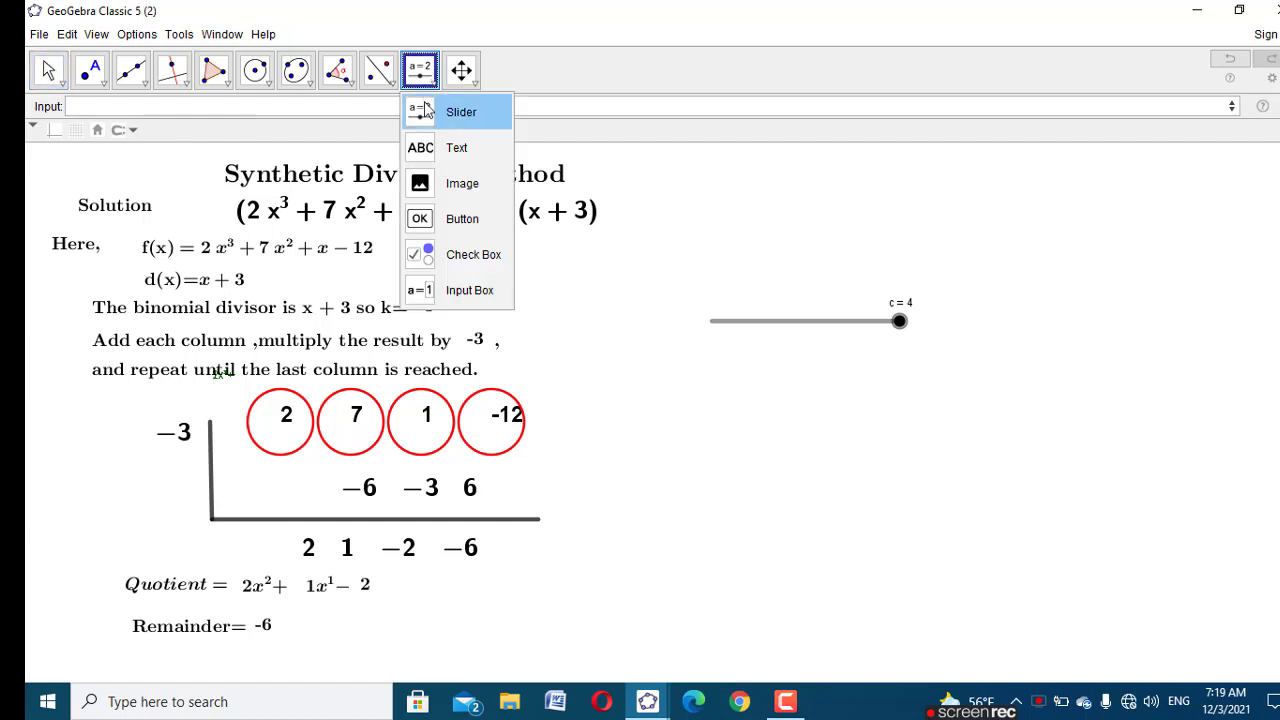
Step: Create a number slider d below slider c, with minimum 0, maximum 8 and increment 1
left_click(427, 113)
left_click(628, 420)
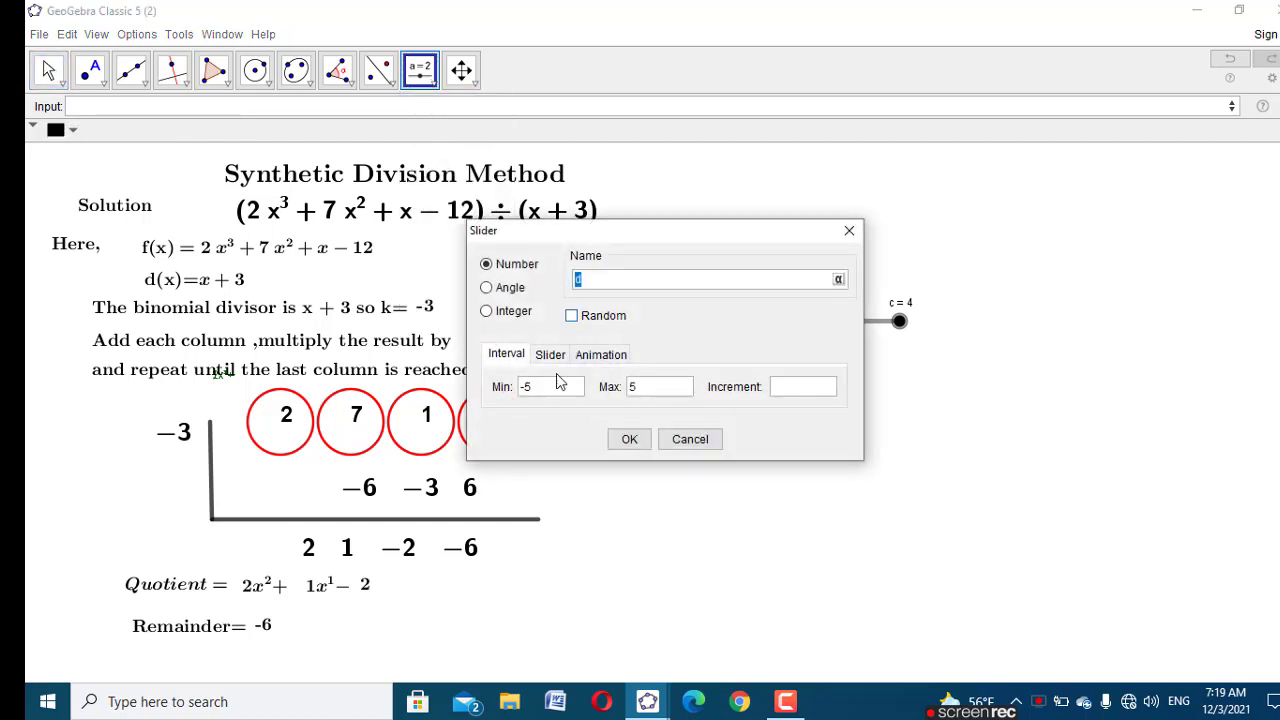
left_click_drag(548, 390, 520, 387)
type("0")
key("Tab")
type("8")
type("1")
left_click(628, 440)
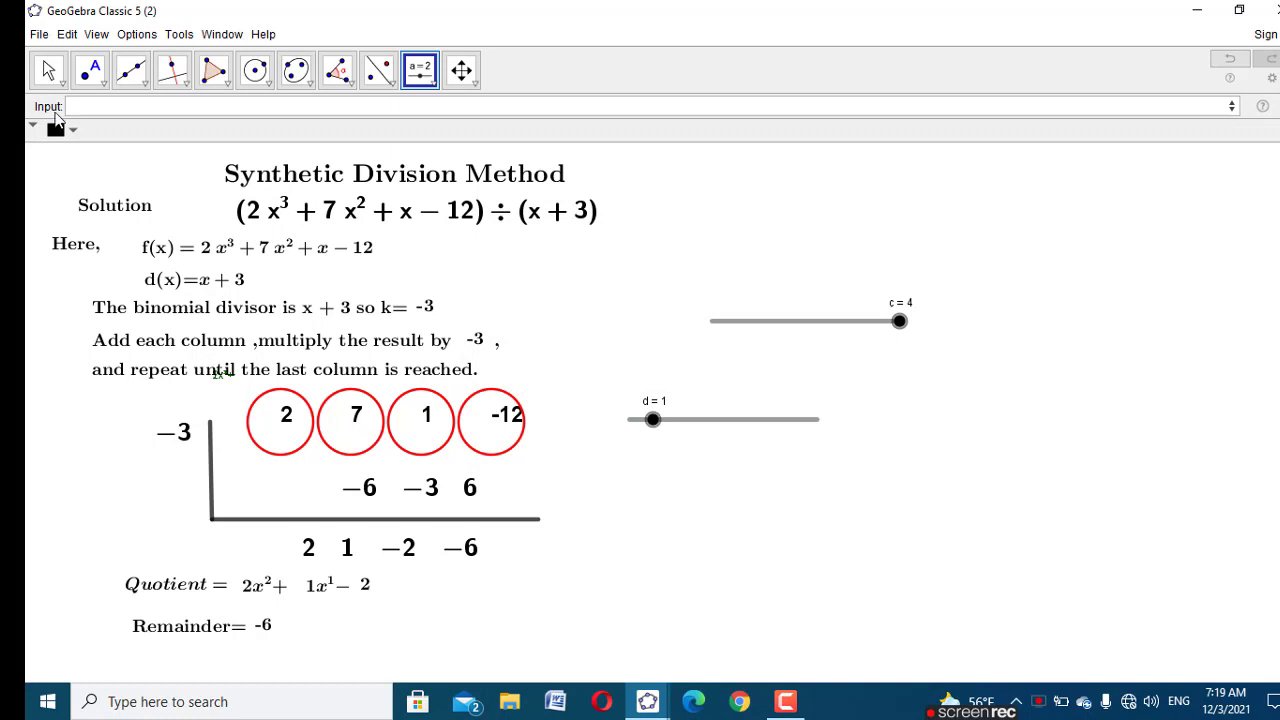
Step: Set the Graphics view's background color to light blue
left_click(47, 70)
right_click(760, 237)
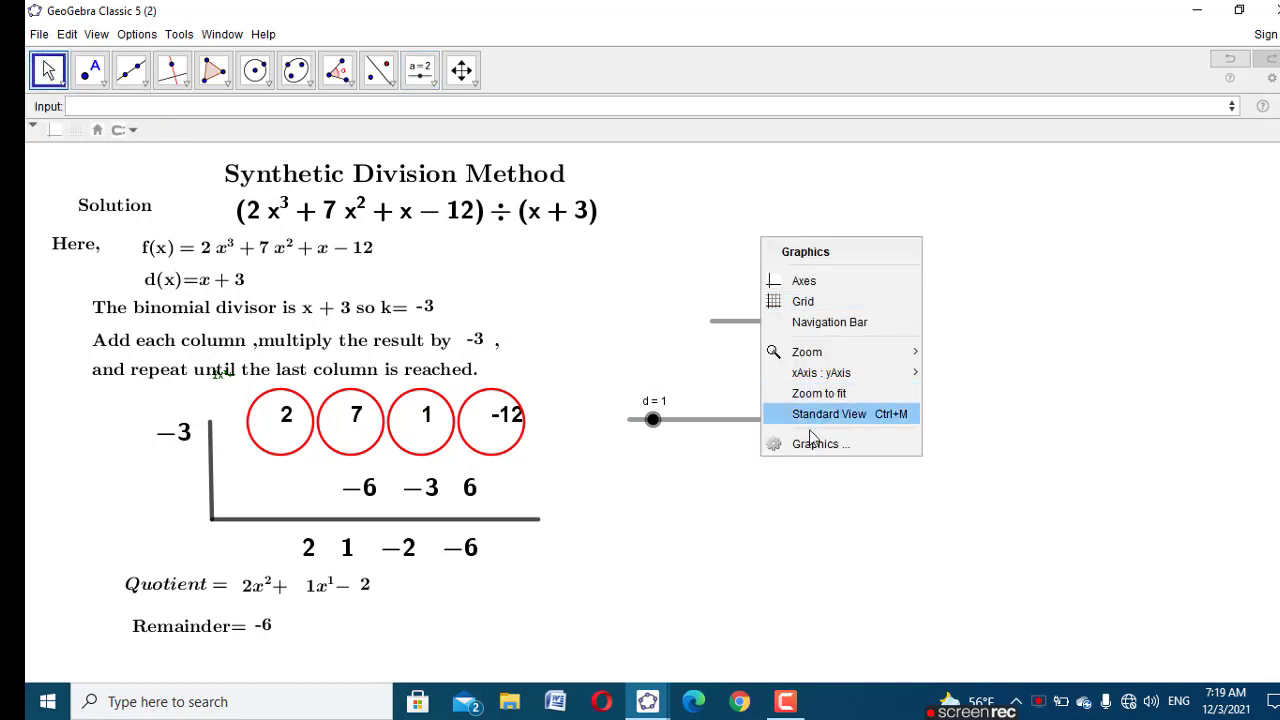
left_click(813, 443)
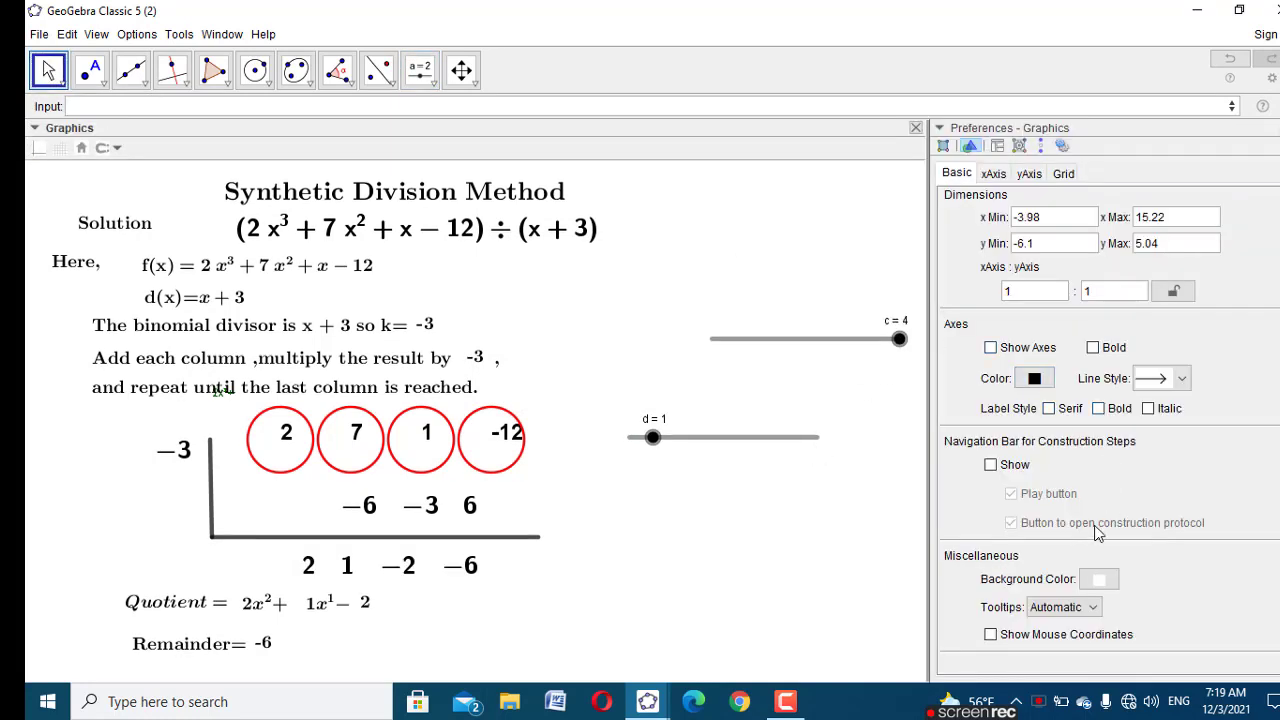
left_click(1098, 579)
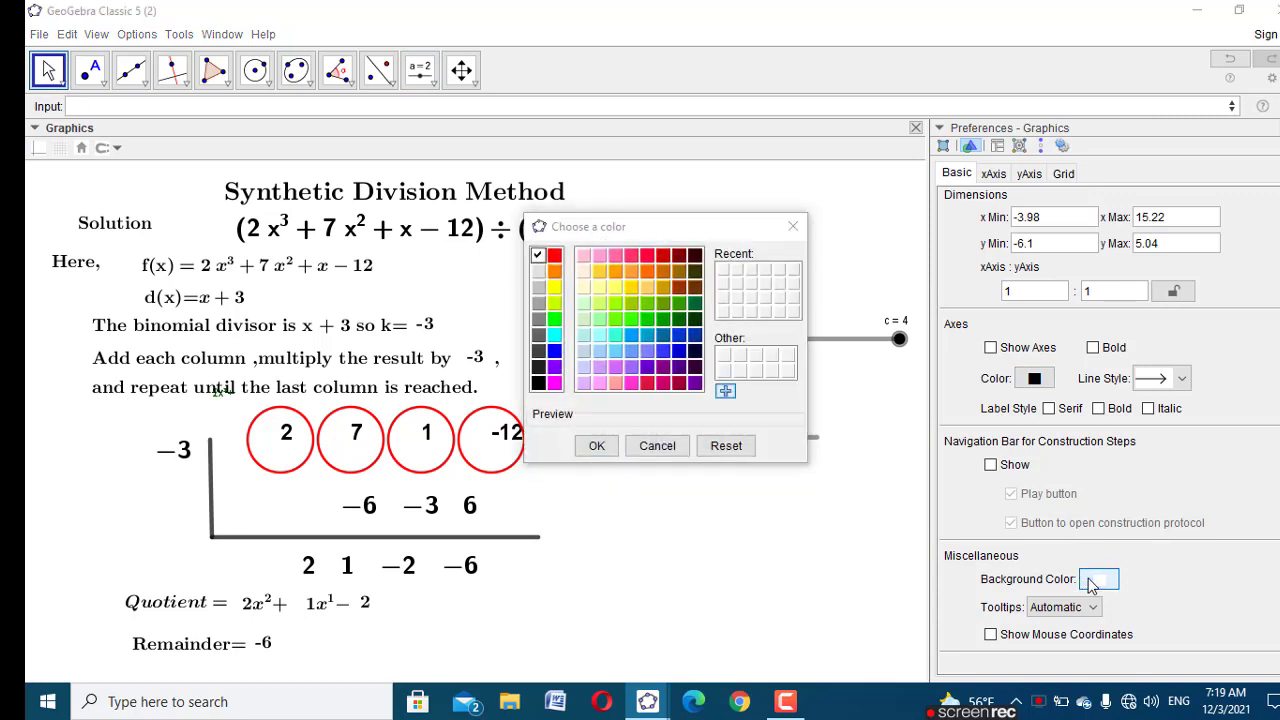
left_click(670, 358)
left_click(598, 446)
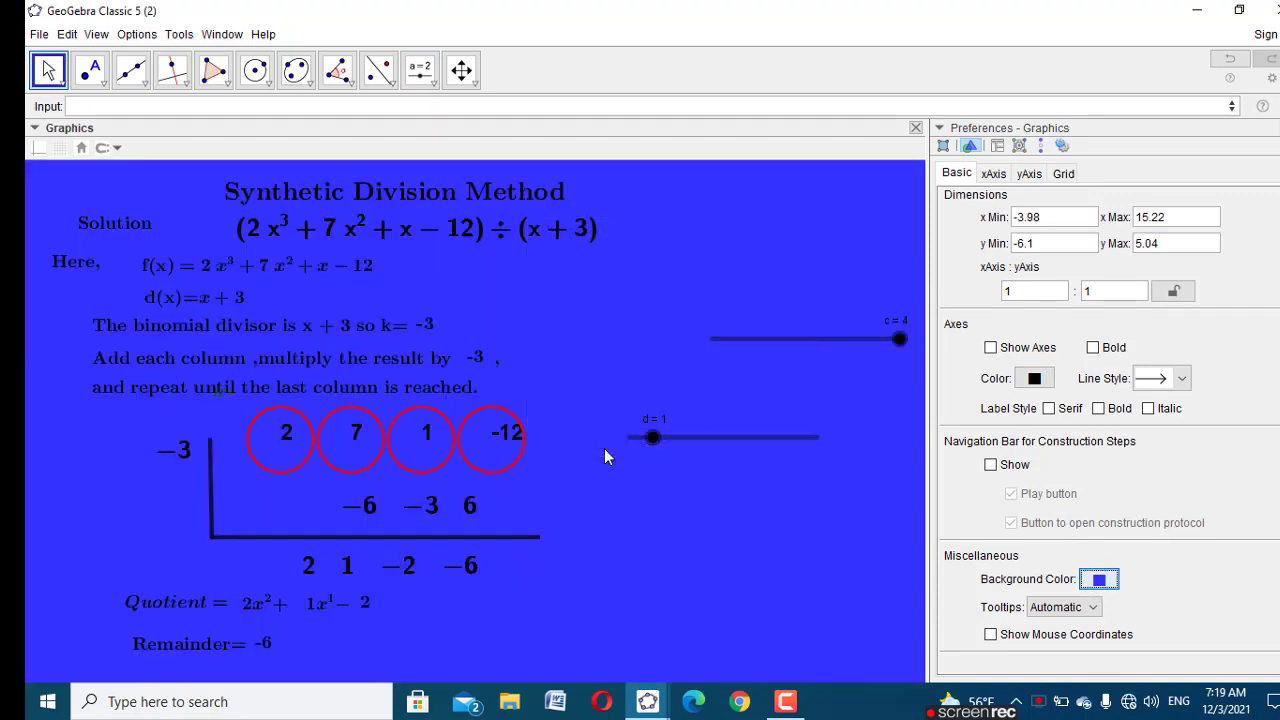
left_click(1100, 580)
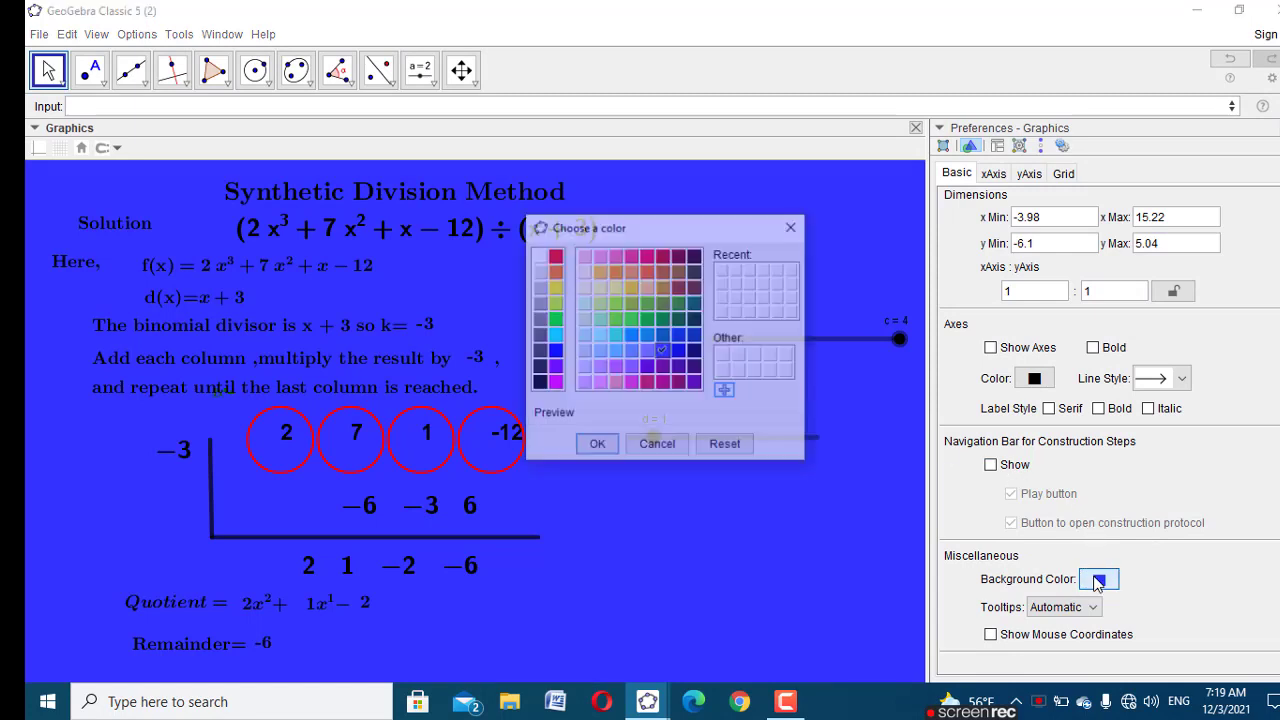
left_click(583, 351)
left_click(588, 449)
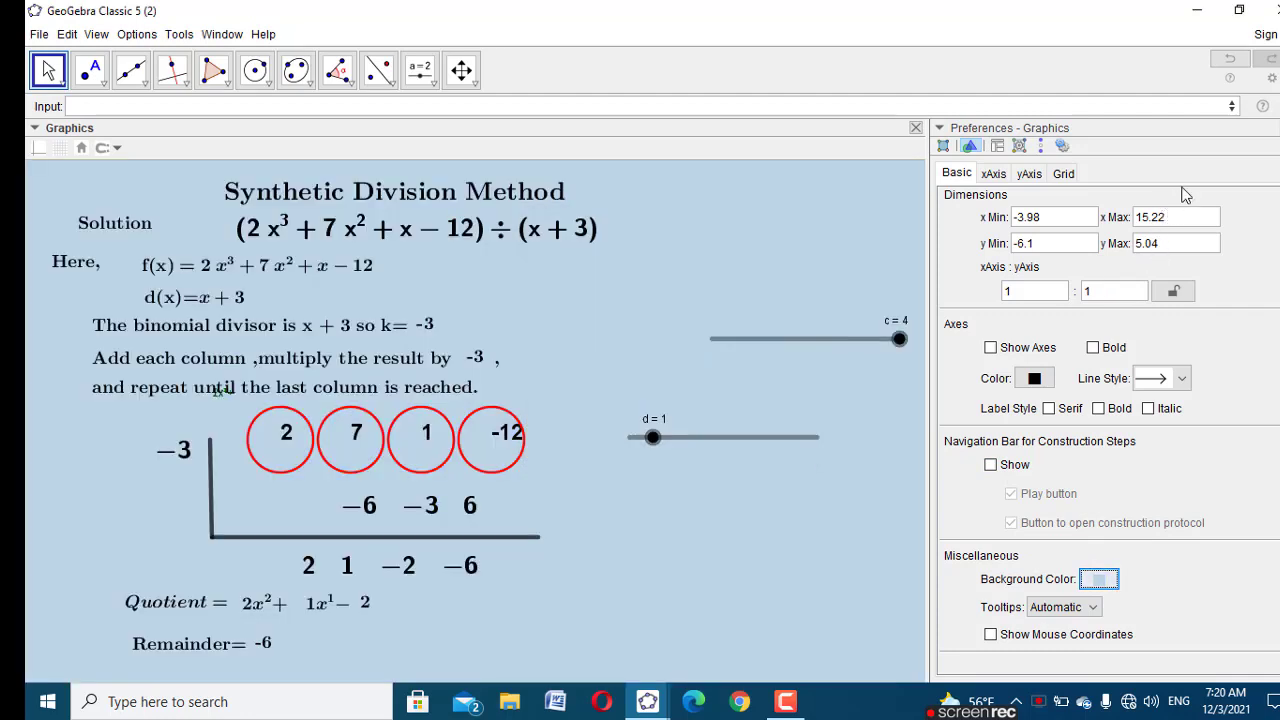
left_click(1272, 128)
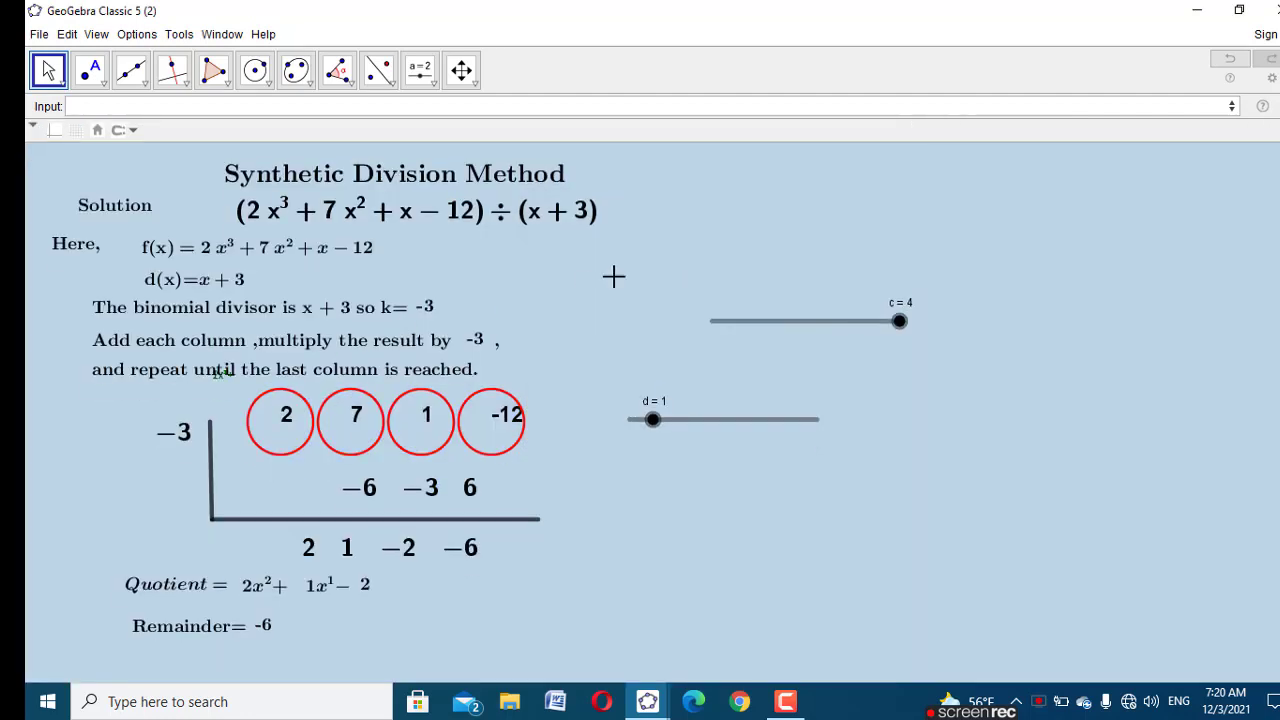
Step: Set the "Solution" text's condition to show object to d>=1
left_click(91, 205)
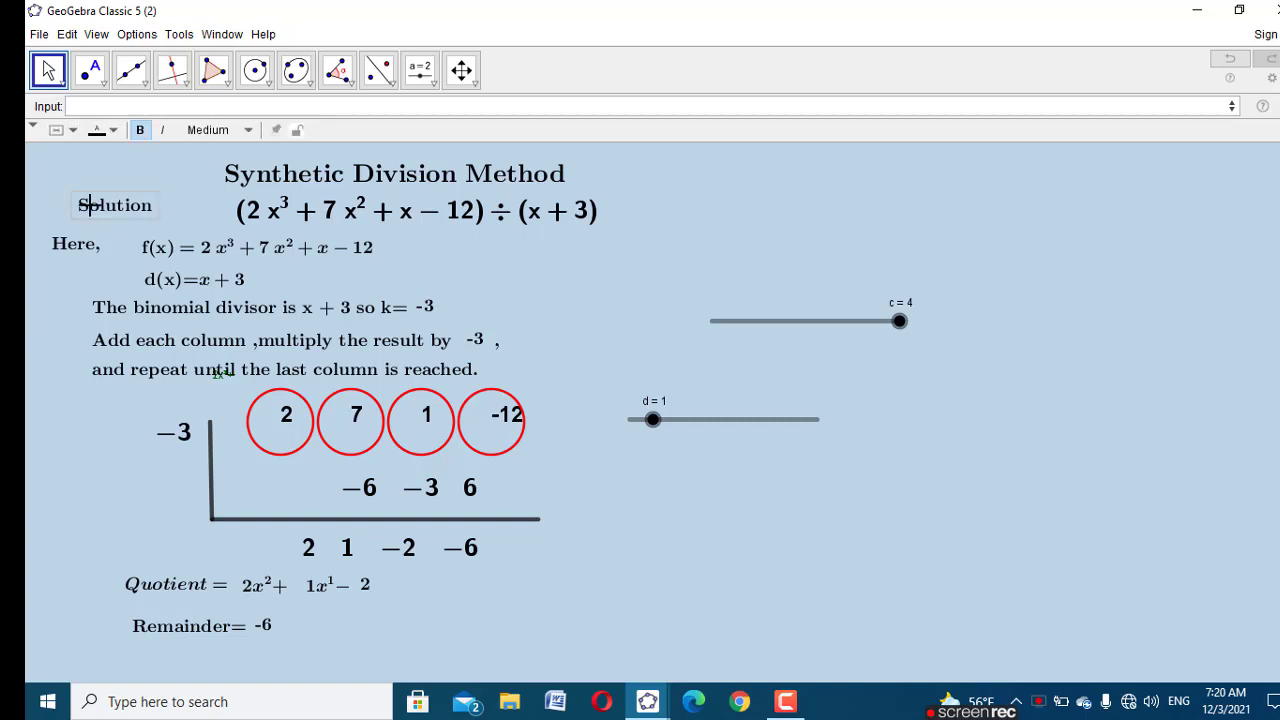
right_click(90, 205)
left_click(172, 382)
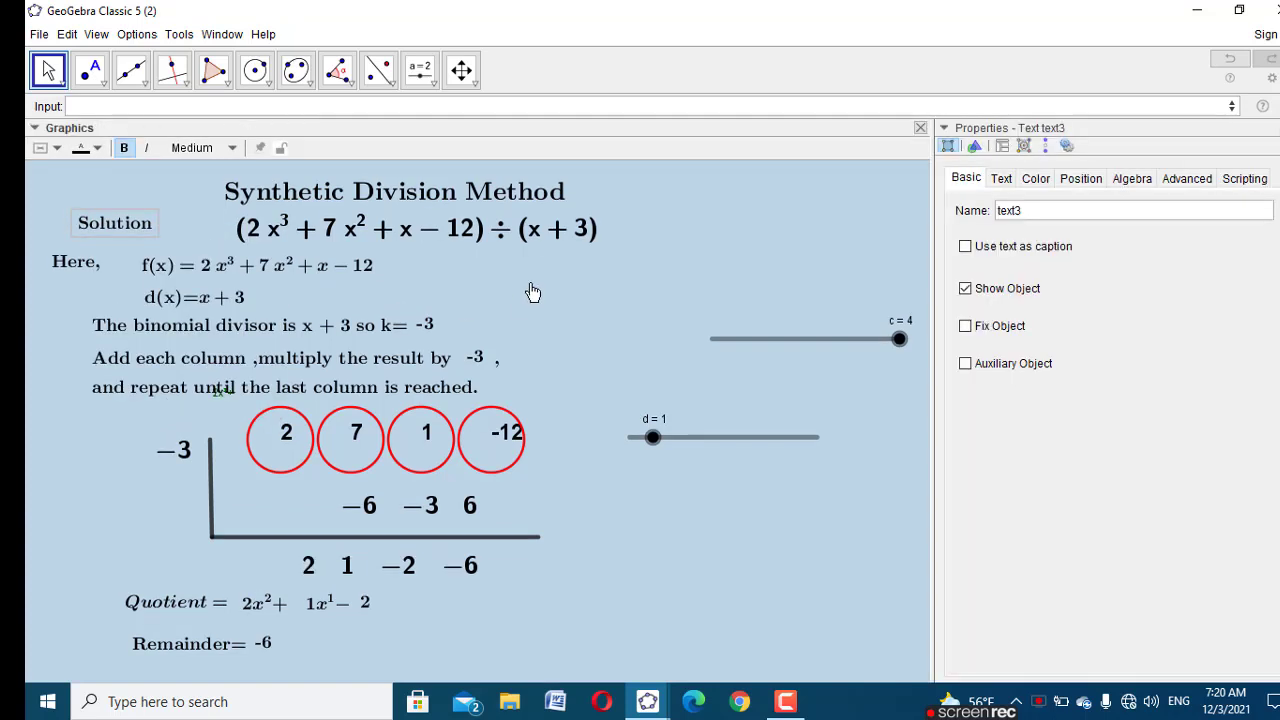
left_click(1185, 178)
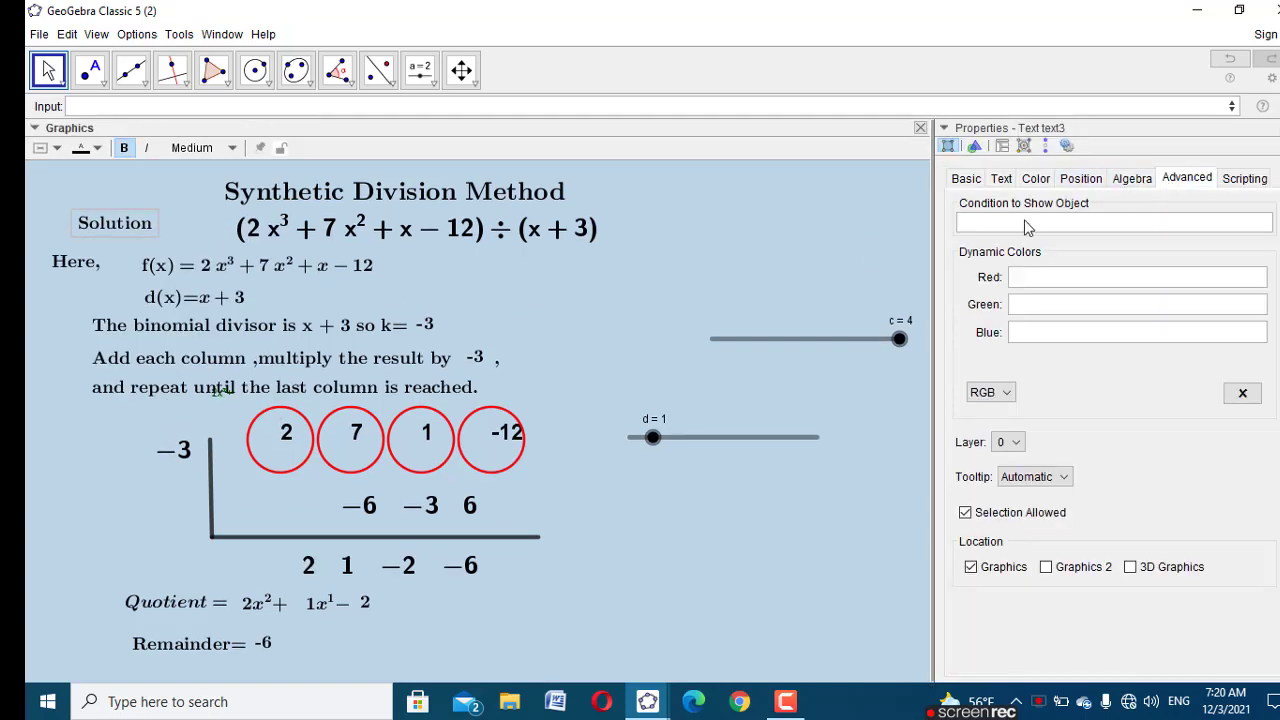
left_click(980, 224)
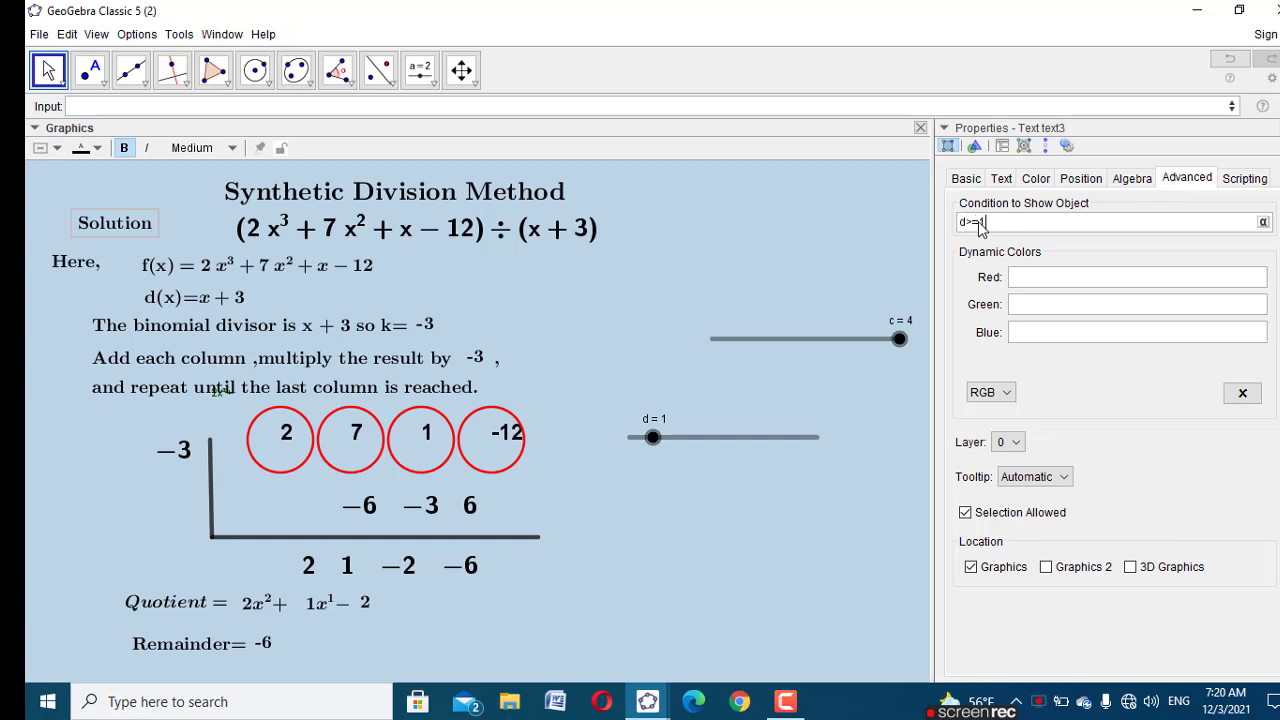
key("Return")
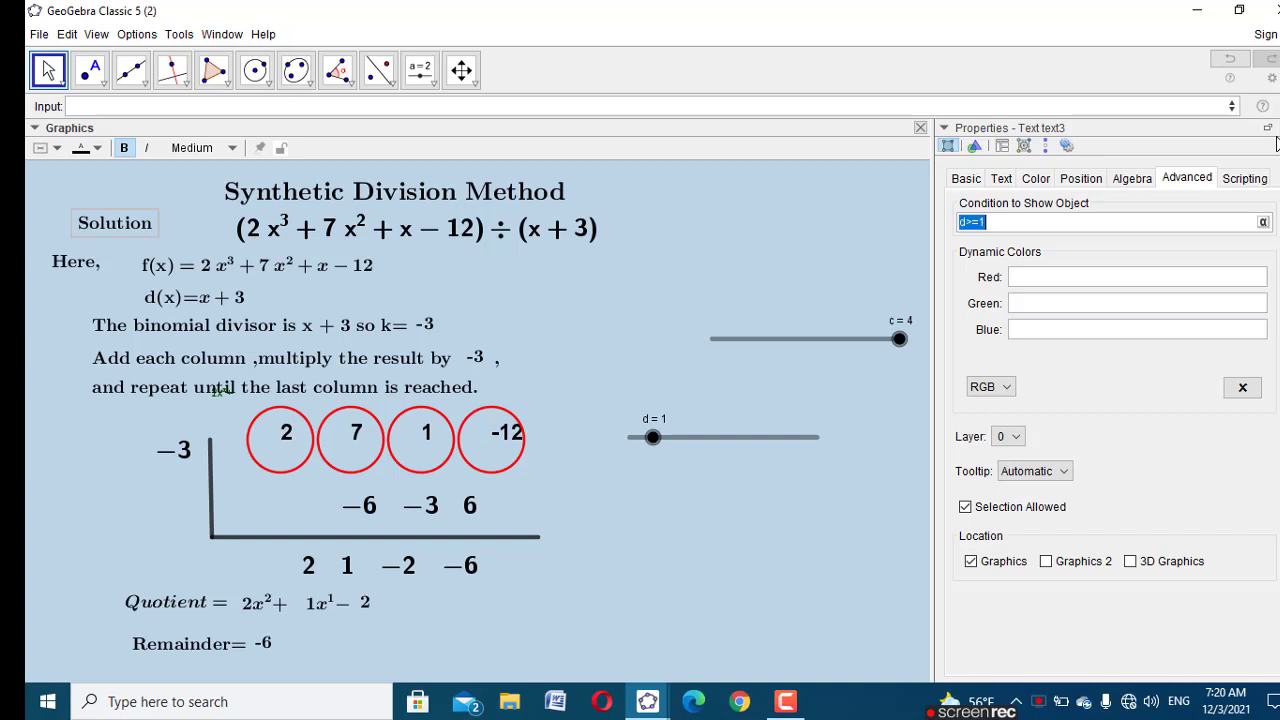
left_click(1279, 128)
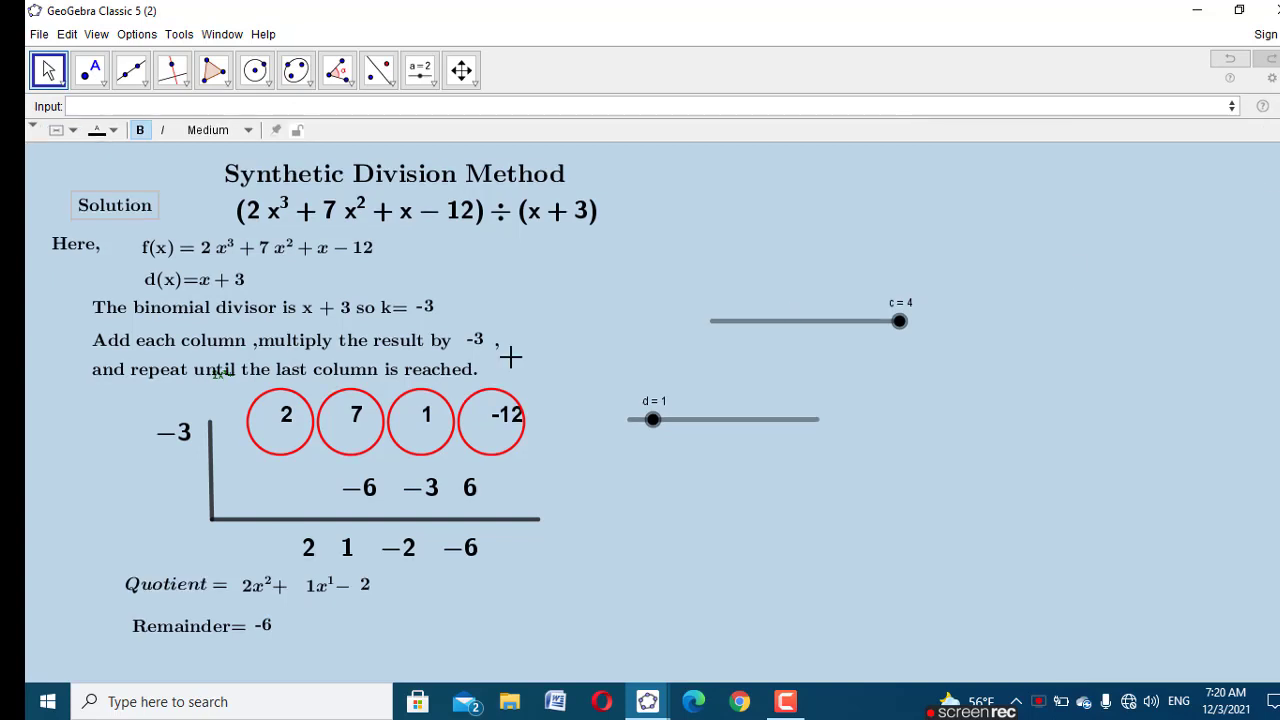
Step: Set the "Here," text's condition to show object to d>=2
right_click(68, 252)
right_click(68, 252)
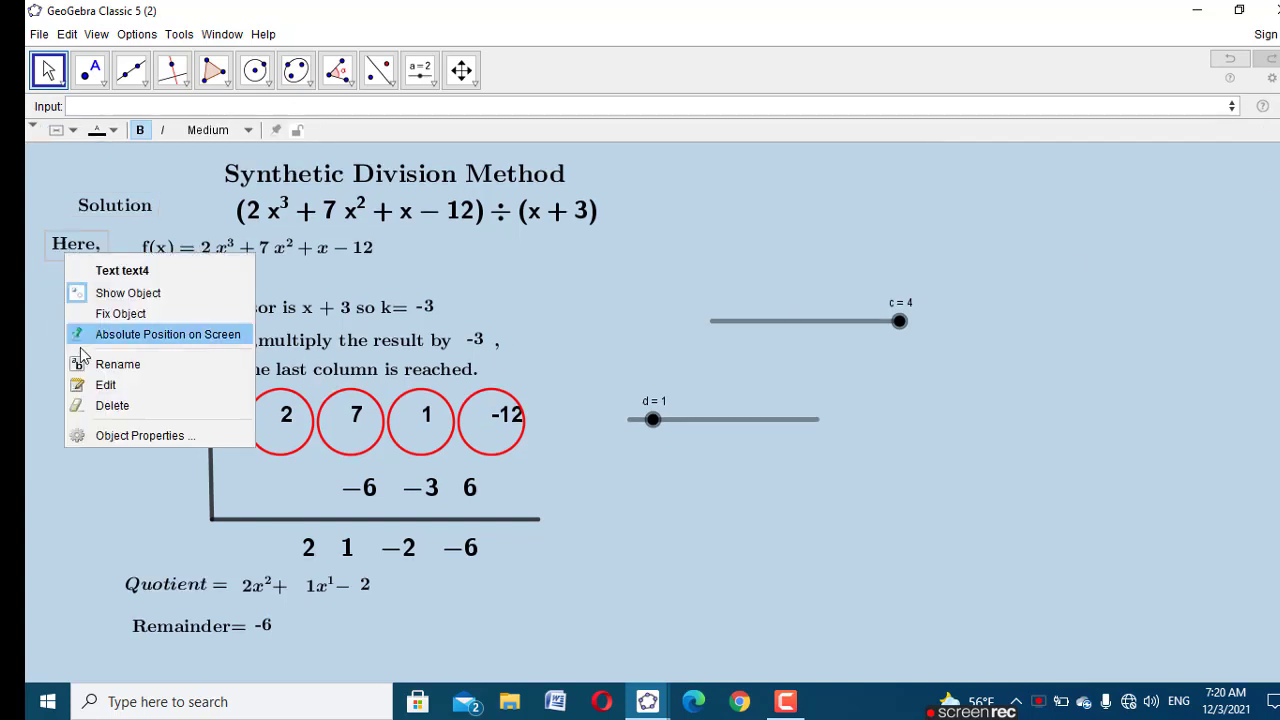
left_click(134, 432)
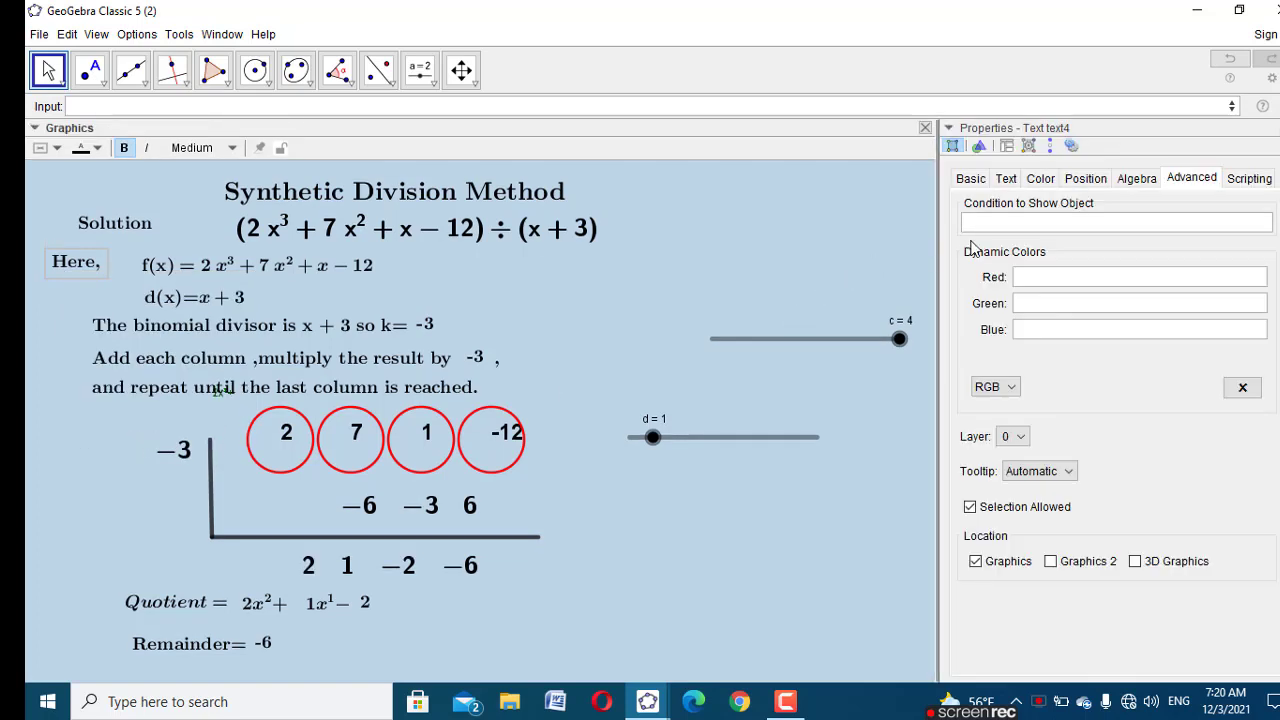
left_click(997, 218)
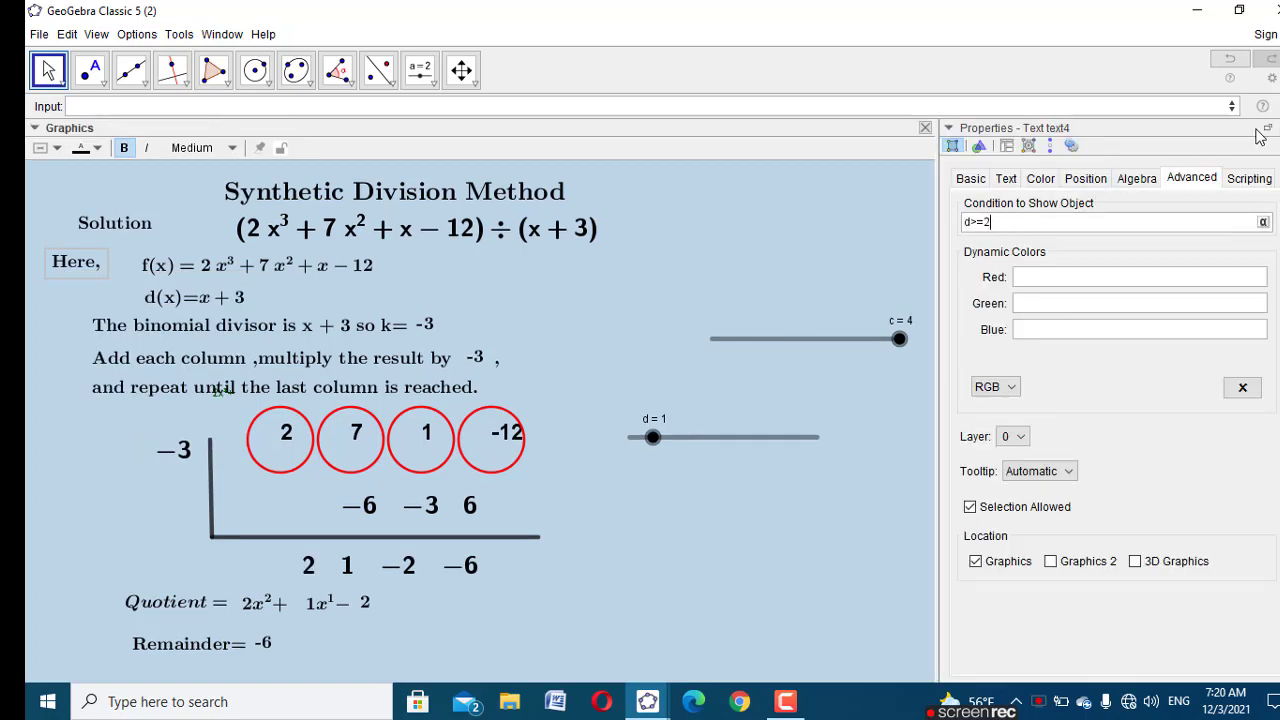
left_click(1278, 128)
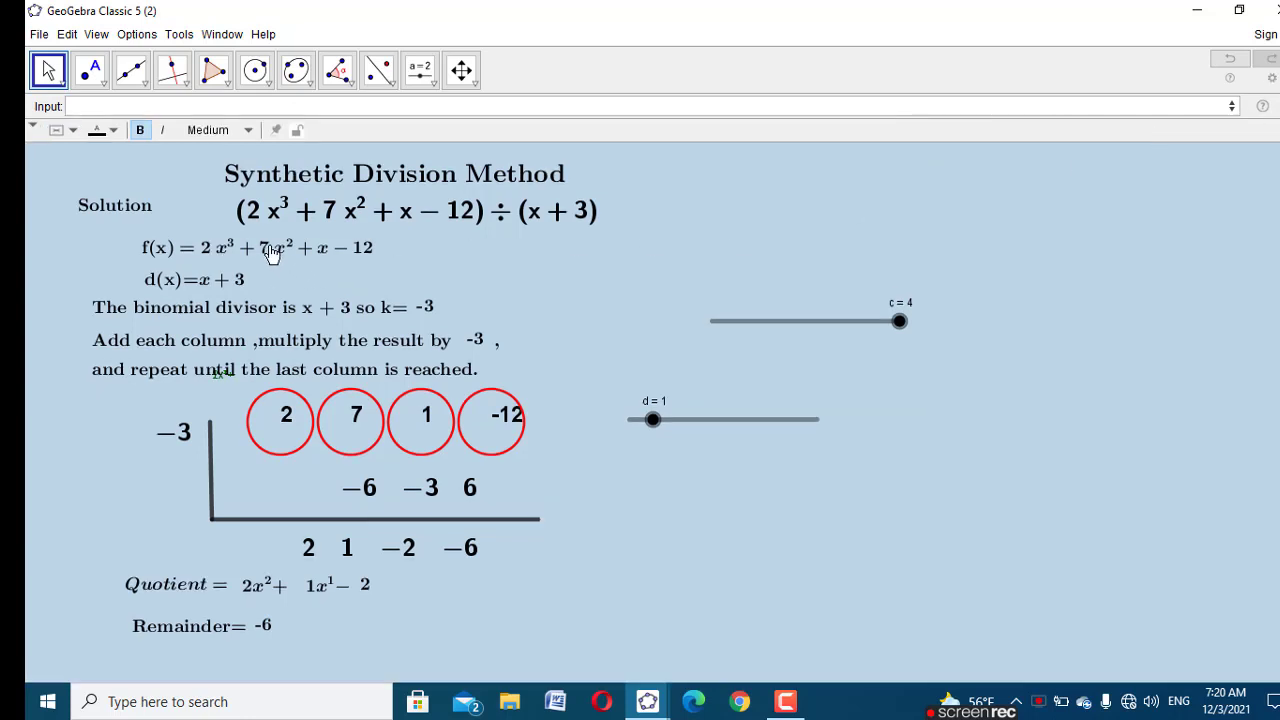
Step: Set the condition to show object of the f(x) equation text to d>=3
right_click(268, 243)
left_click(345, 426)
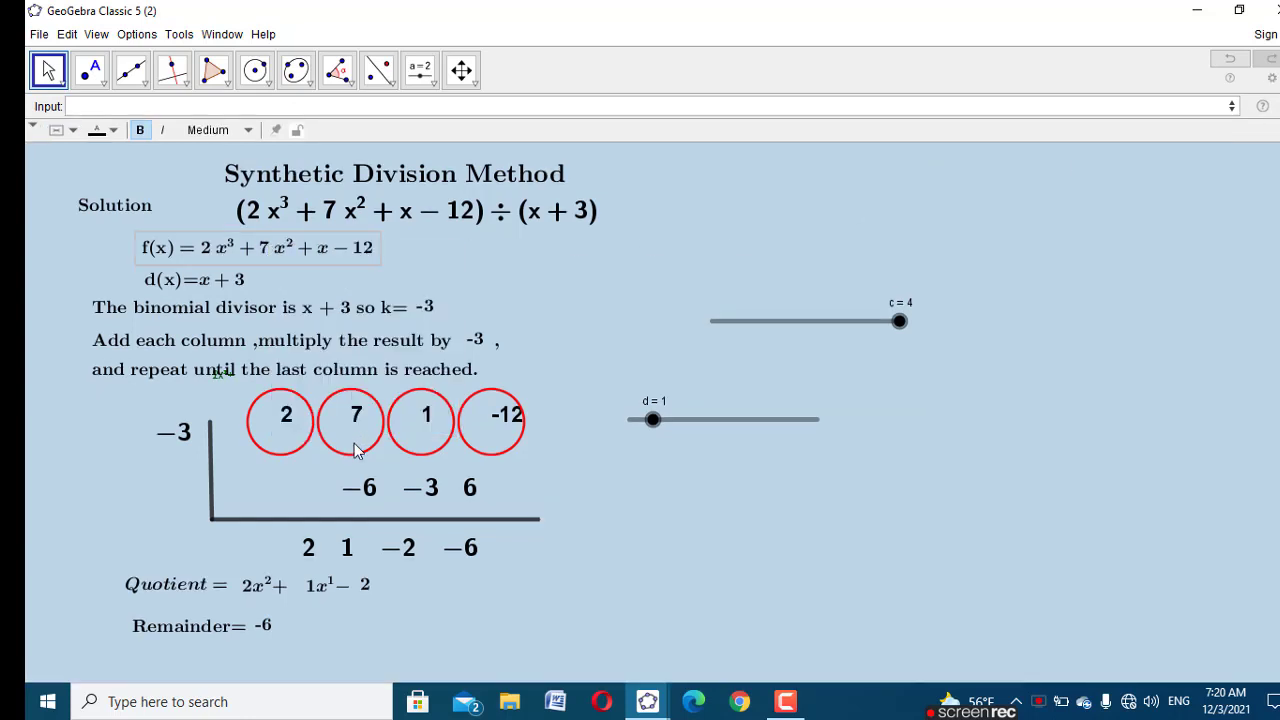
left_click(1075, 215)
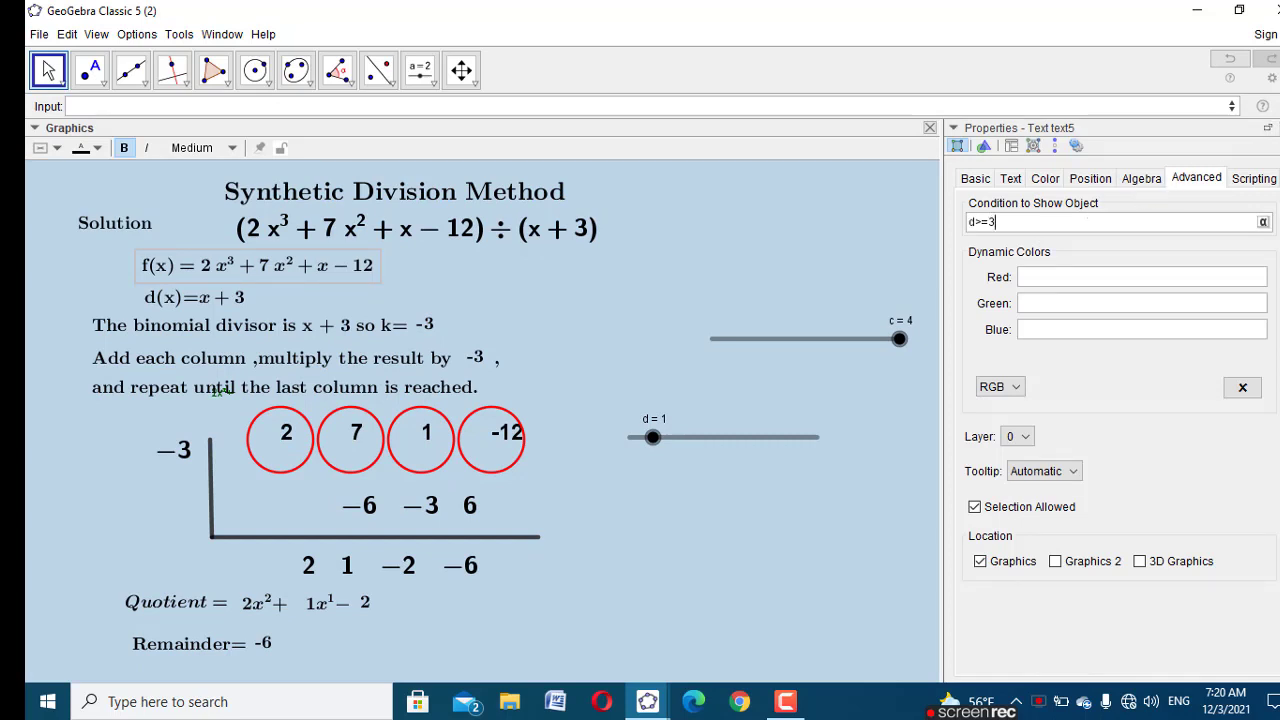
left_click(1267, 127)
Step: Set the condition to show object of the d(x) equation text to d>=4
right_click(181, 280)
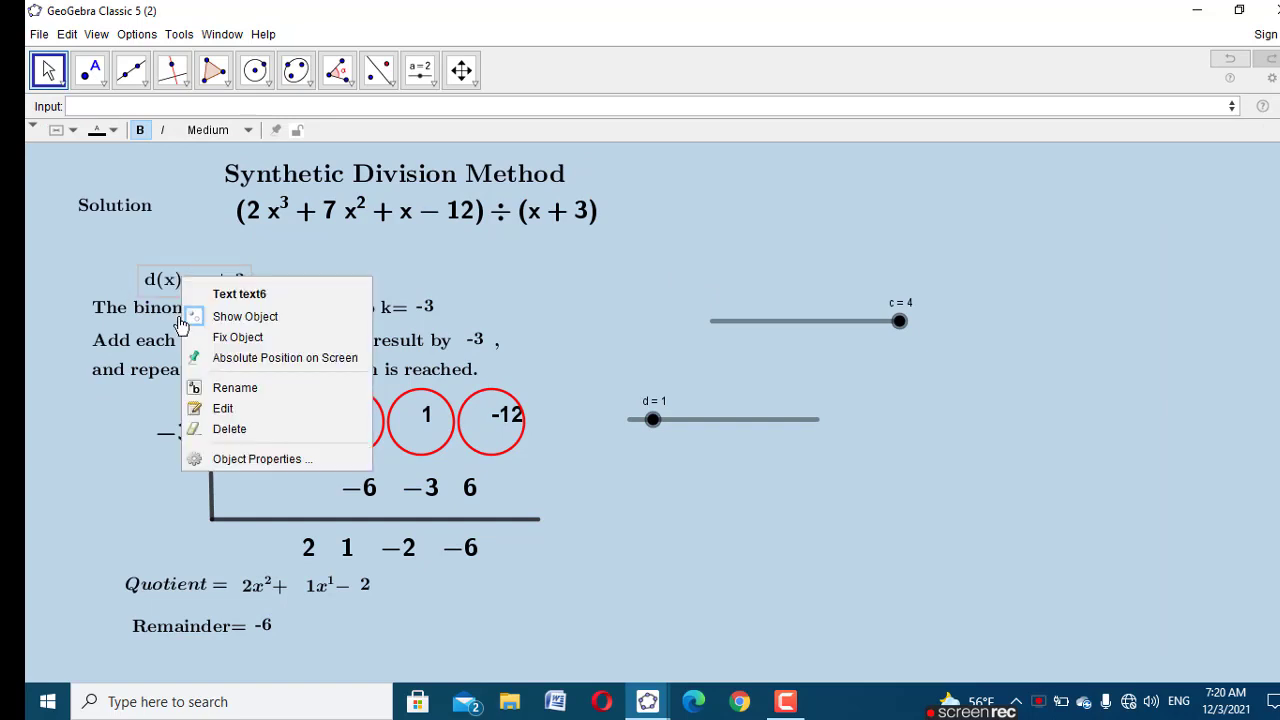
left_click(260, 459)
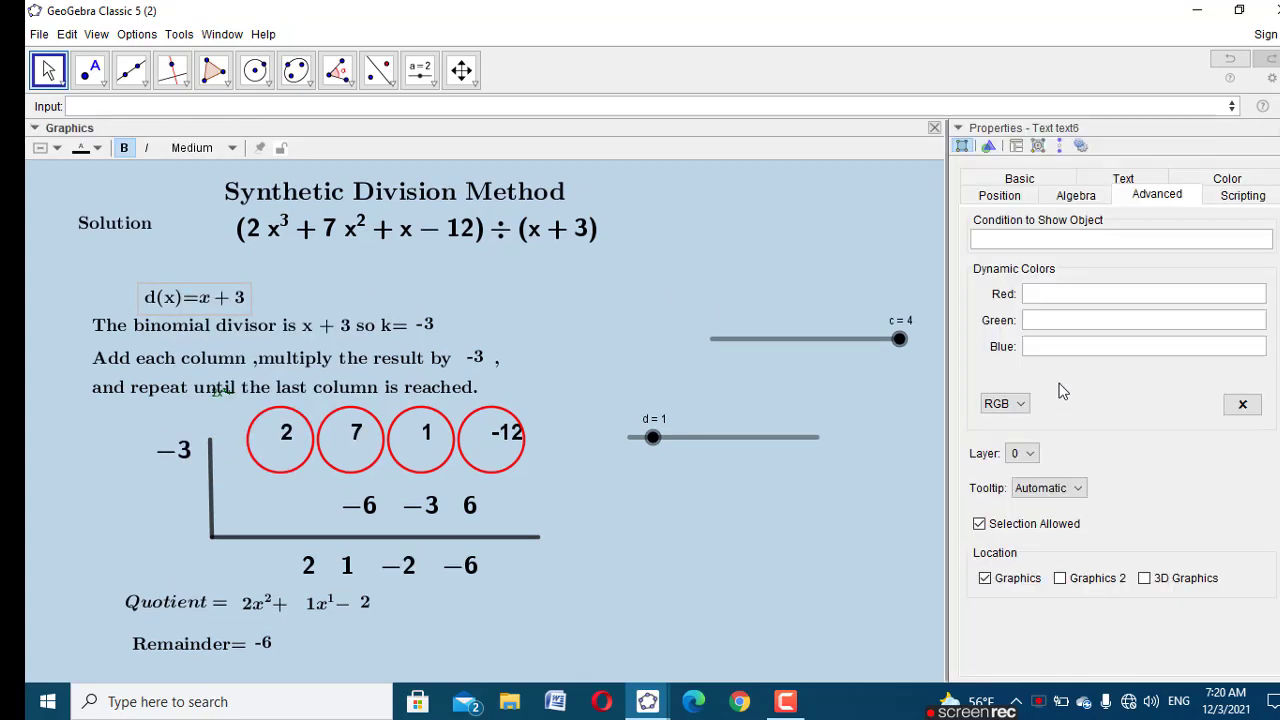
left_click(1031, 237)
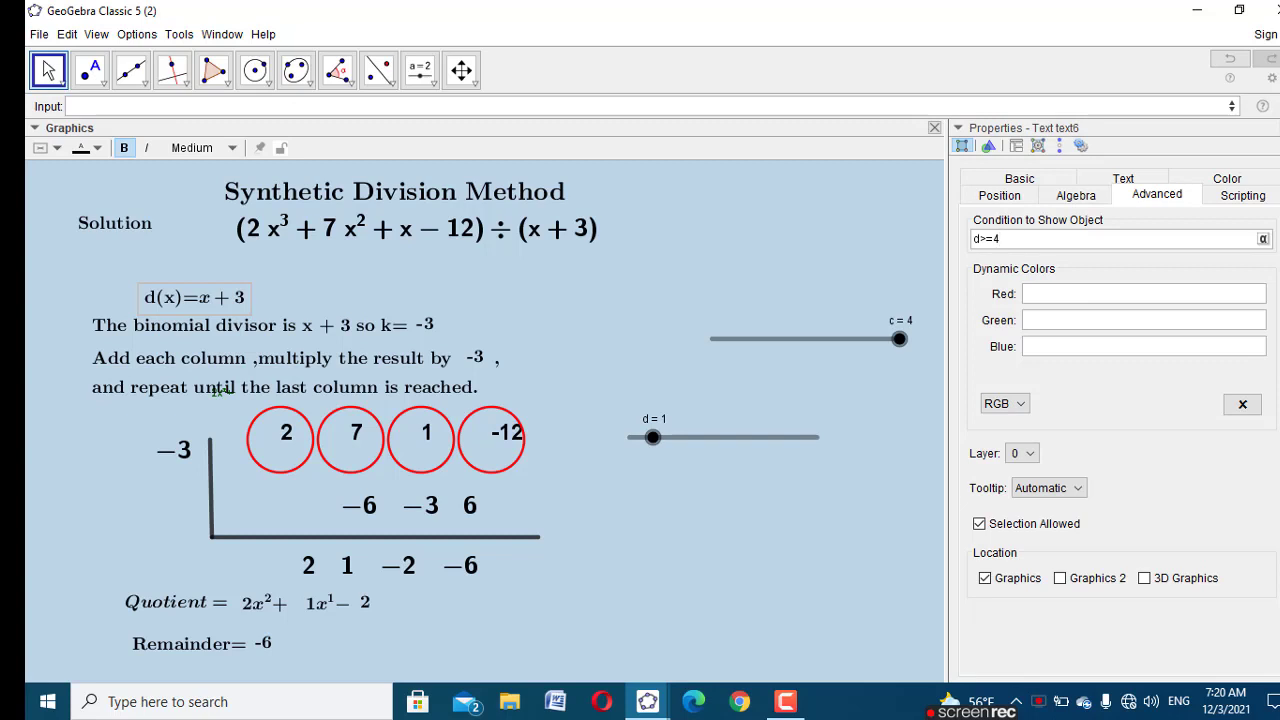
left_click(1269, 127)
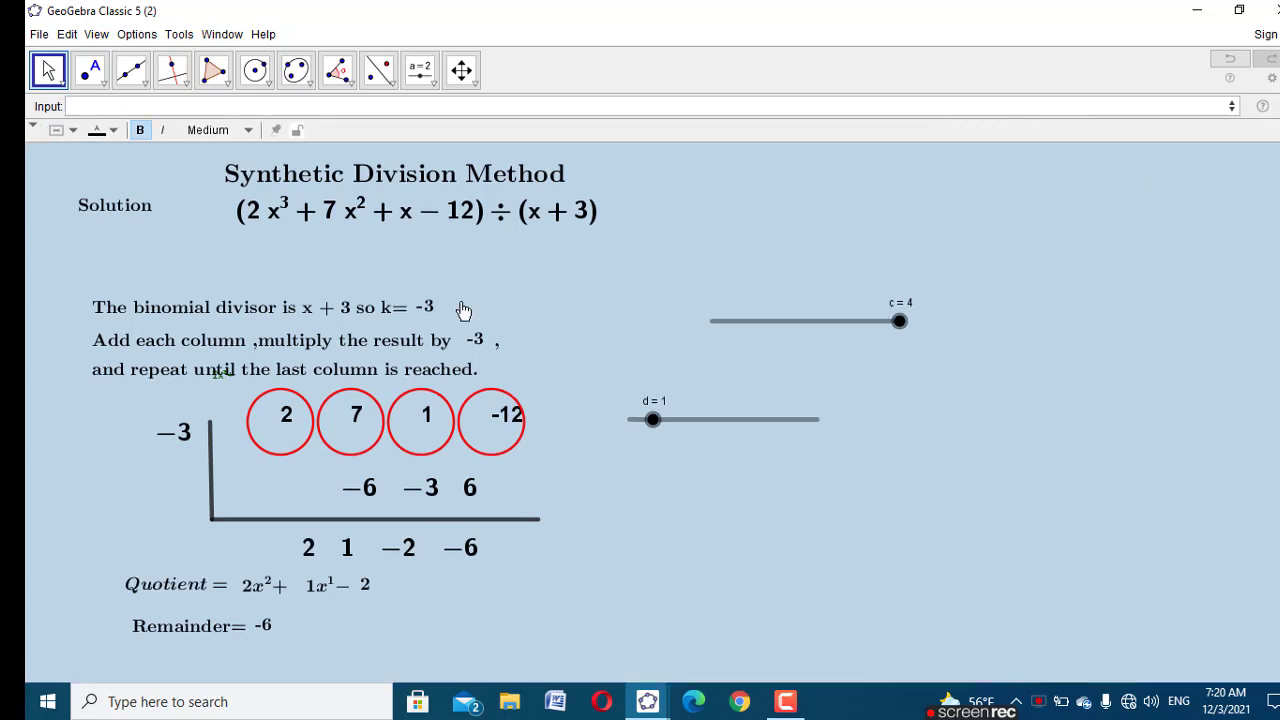
Step: Set the condition to show object of the "The binomial divisor is x + 3" explanation text to d>=5
right_click(329, 302)
left_click(410, 483)
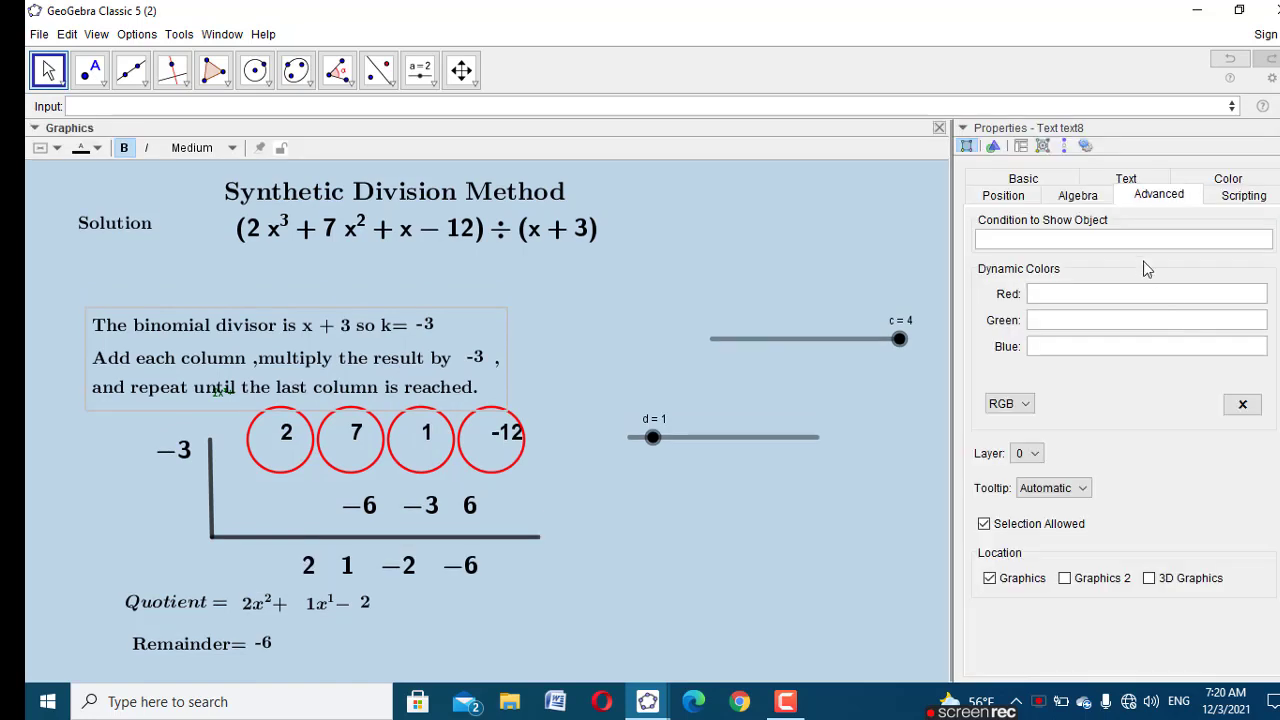
left_click(1107, 233)
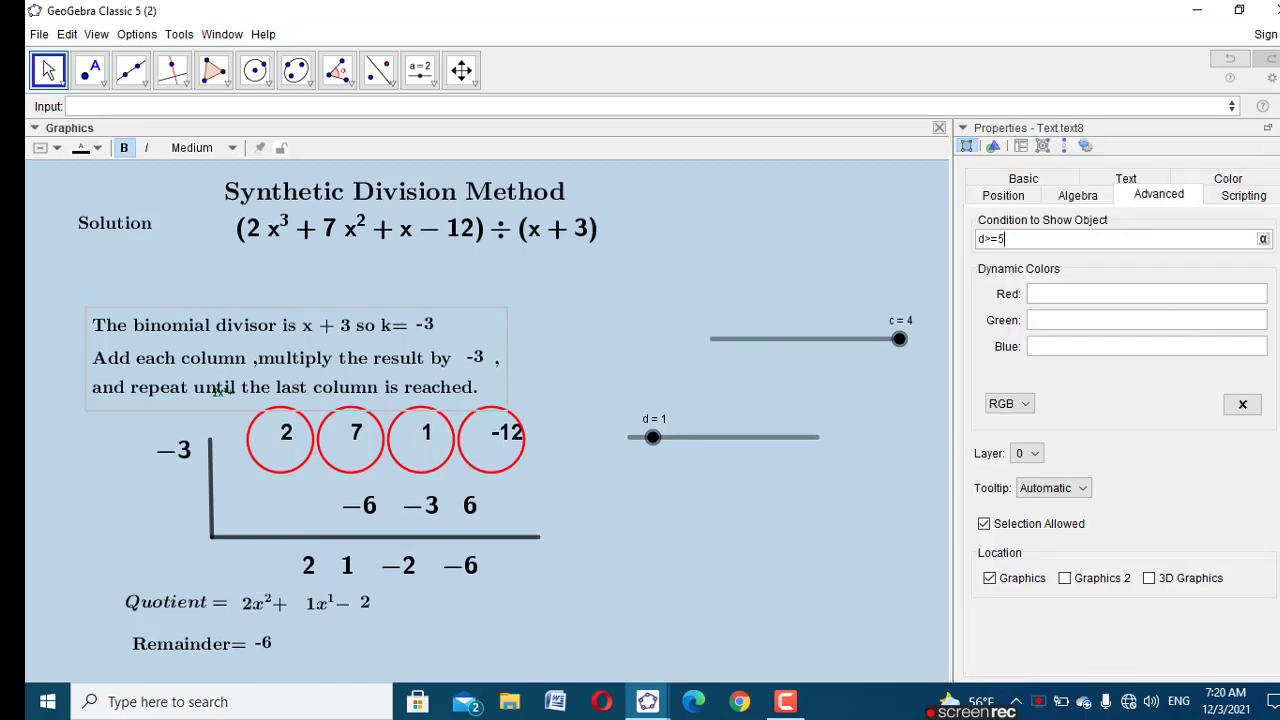
left_click(1267, 127)
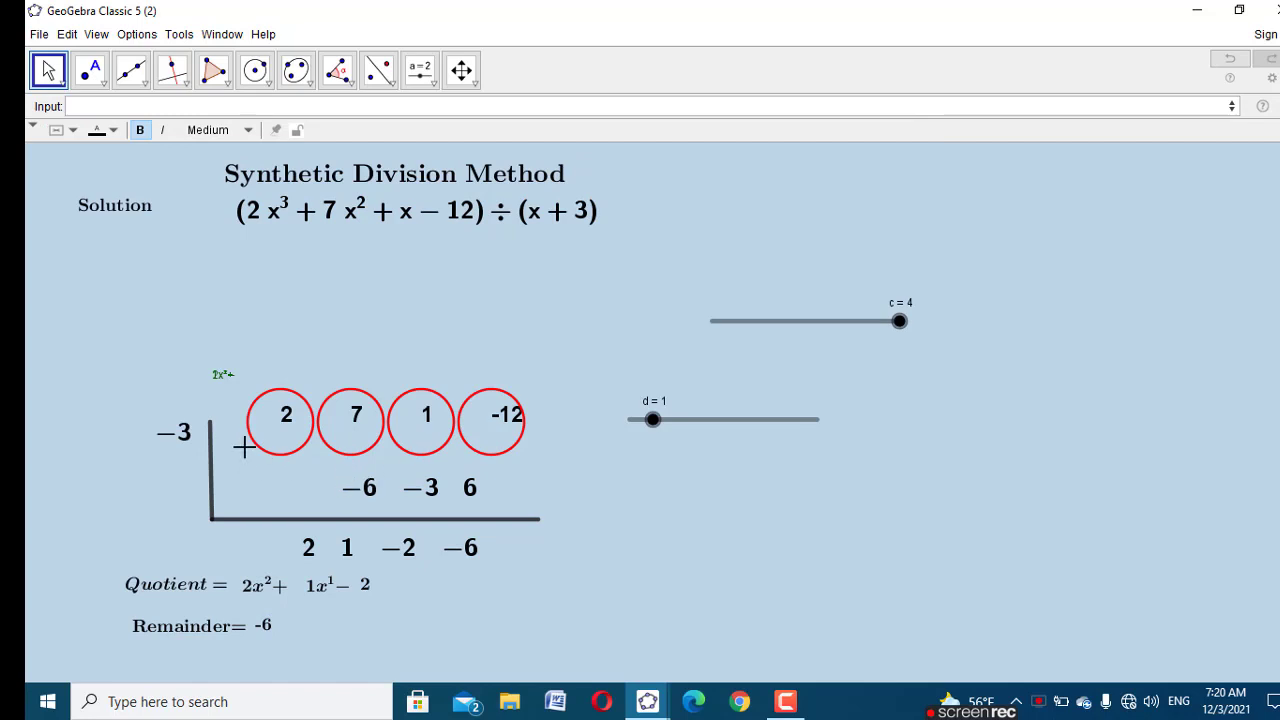
Step: Hide the small green 2x²+ text above the division bracket
left_click(222, 375)
right_click(222, 376)
left_click(254, 417)
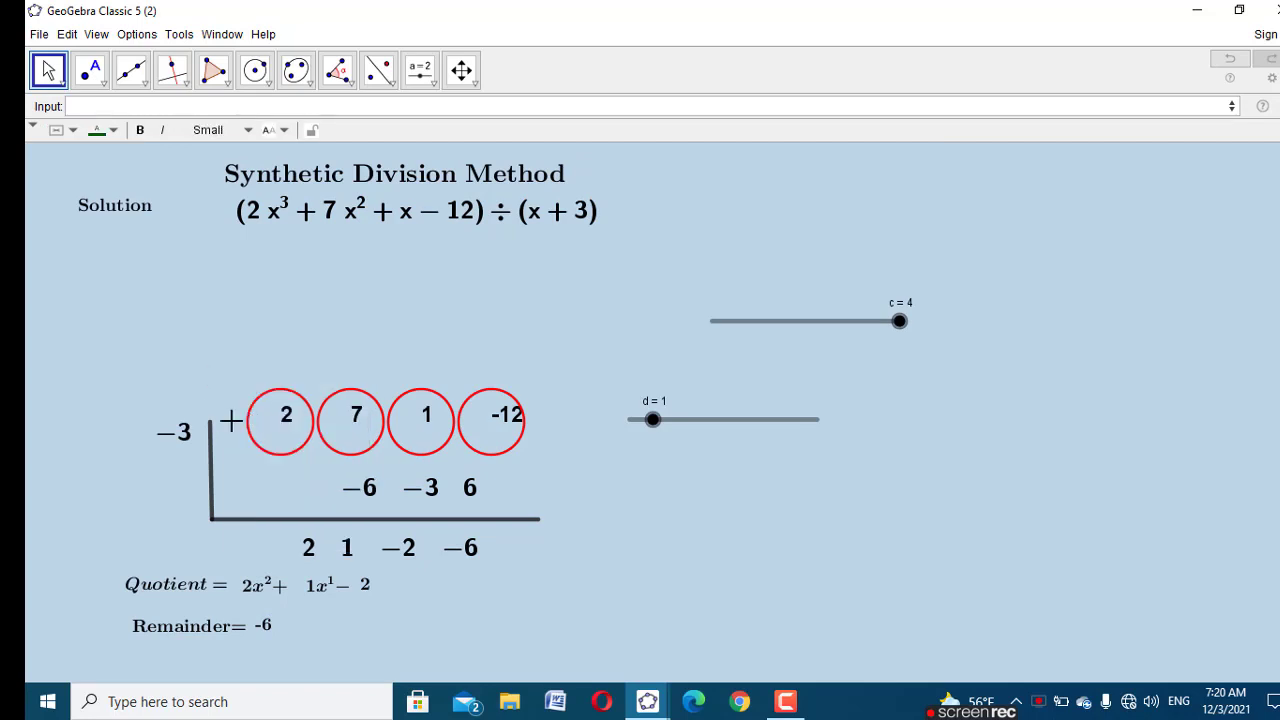
Step: Set the condition to show object of the −3 divisor text beside the bracket to d>=6 and copy that condition
right_click(183, 442)
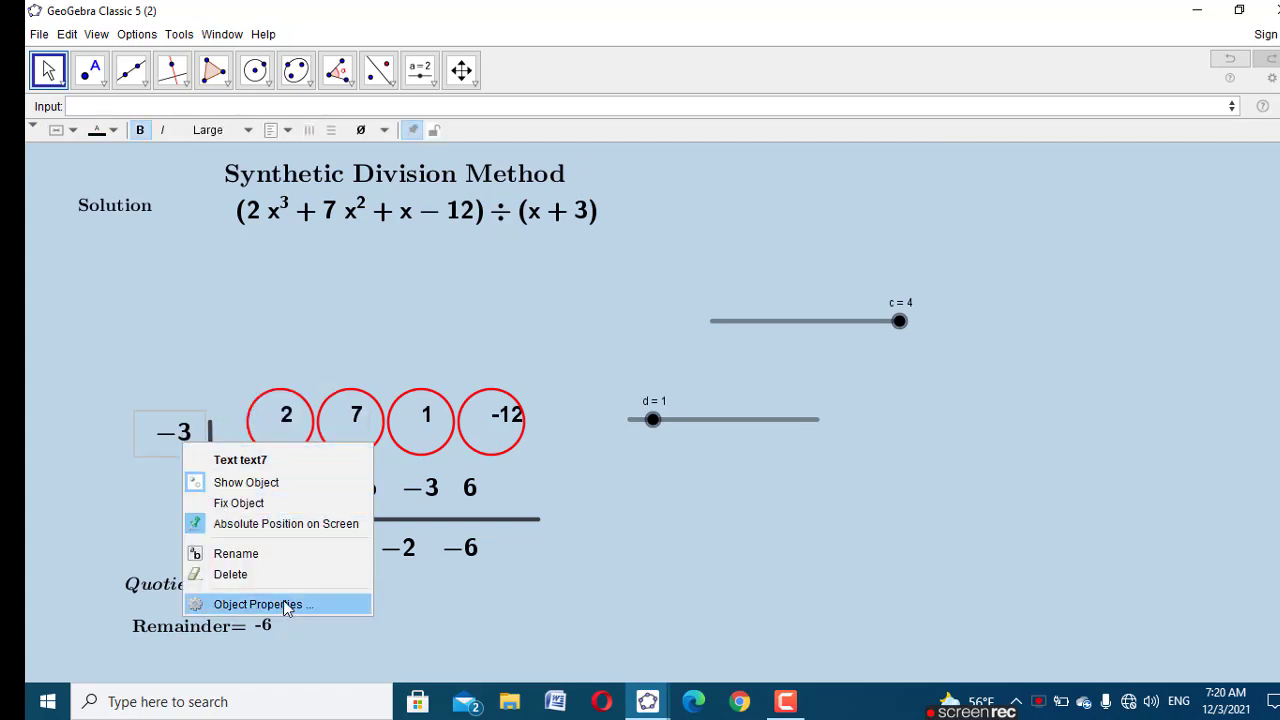
left_click(283, 605)
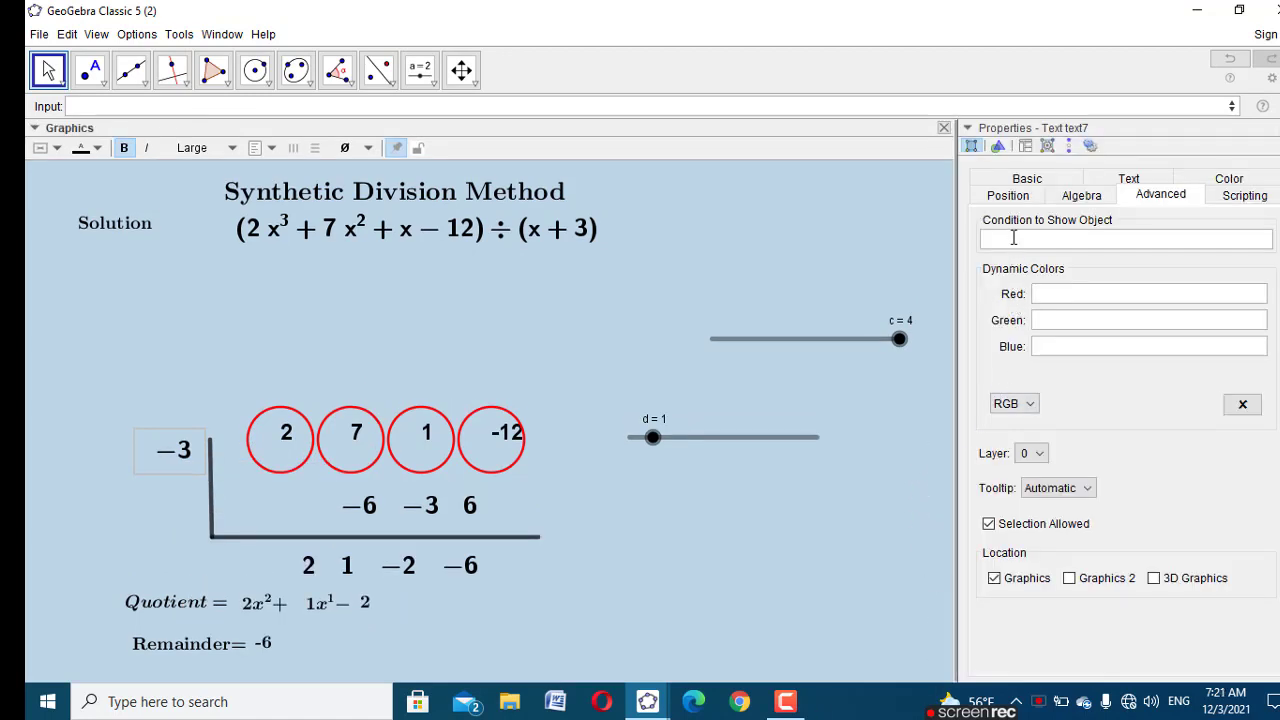
left_click(1013, 237)
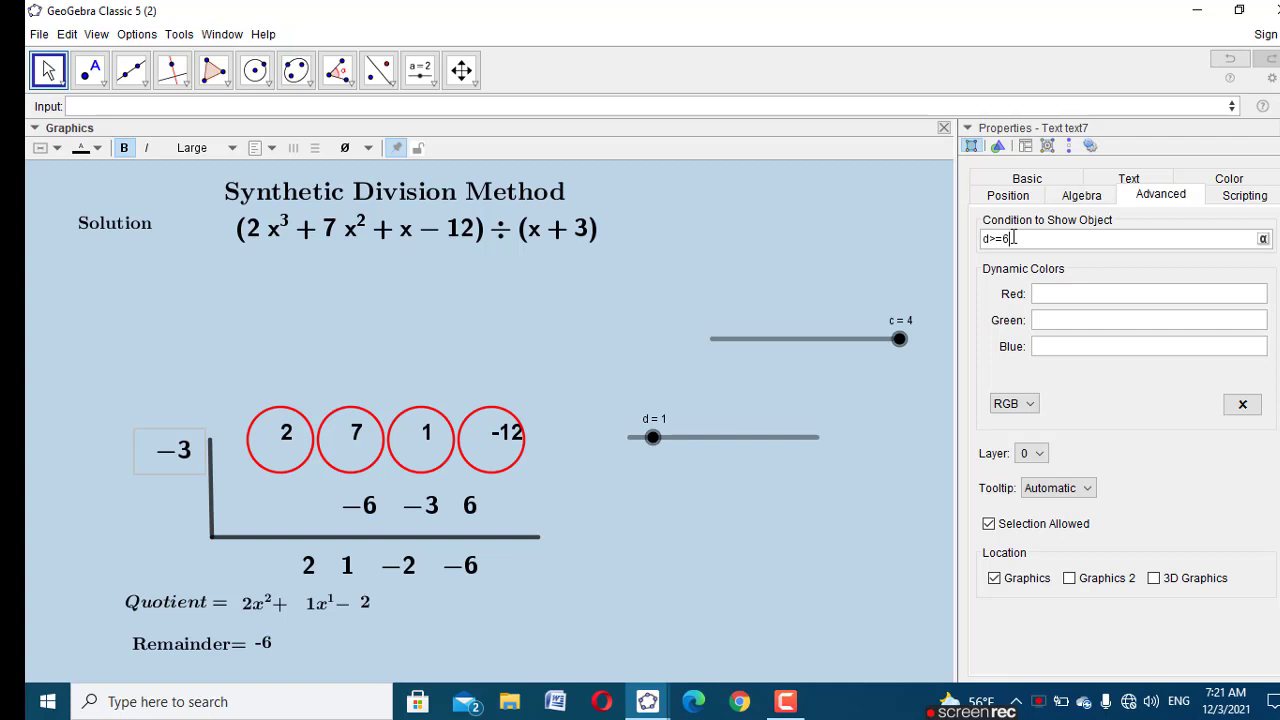
key("ctrl+a")
key("ctrl+c")
left_click(1279, 128)
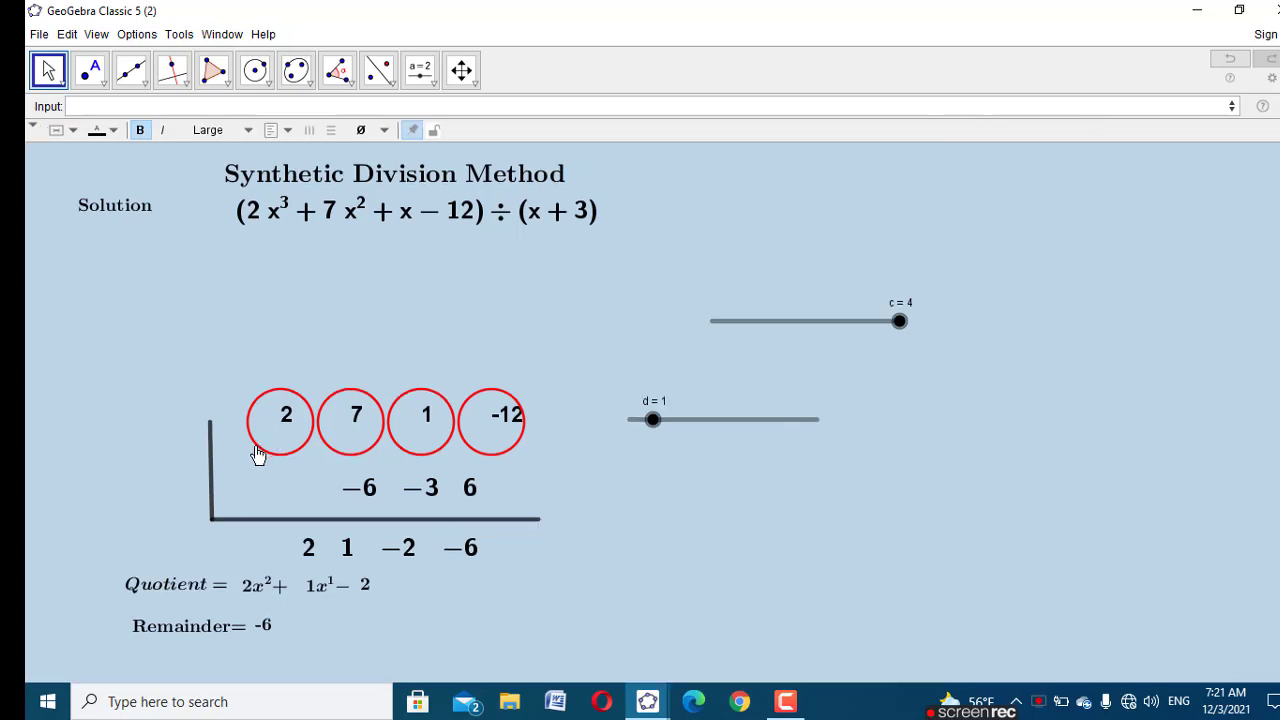
Step: Apply the condition to show object d>=6 to the bracket's vertical segment
right_click(212, 450)
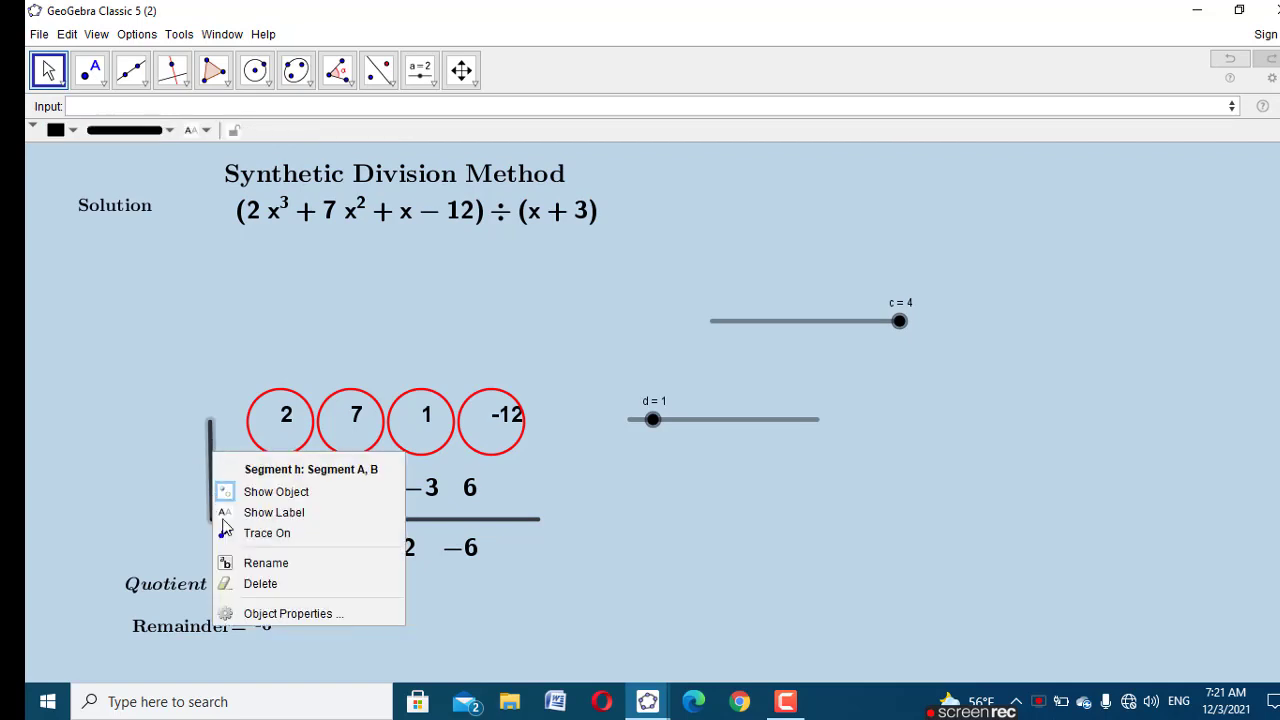
left_click(290, 613)
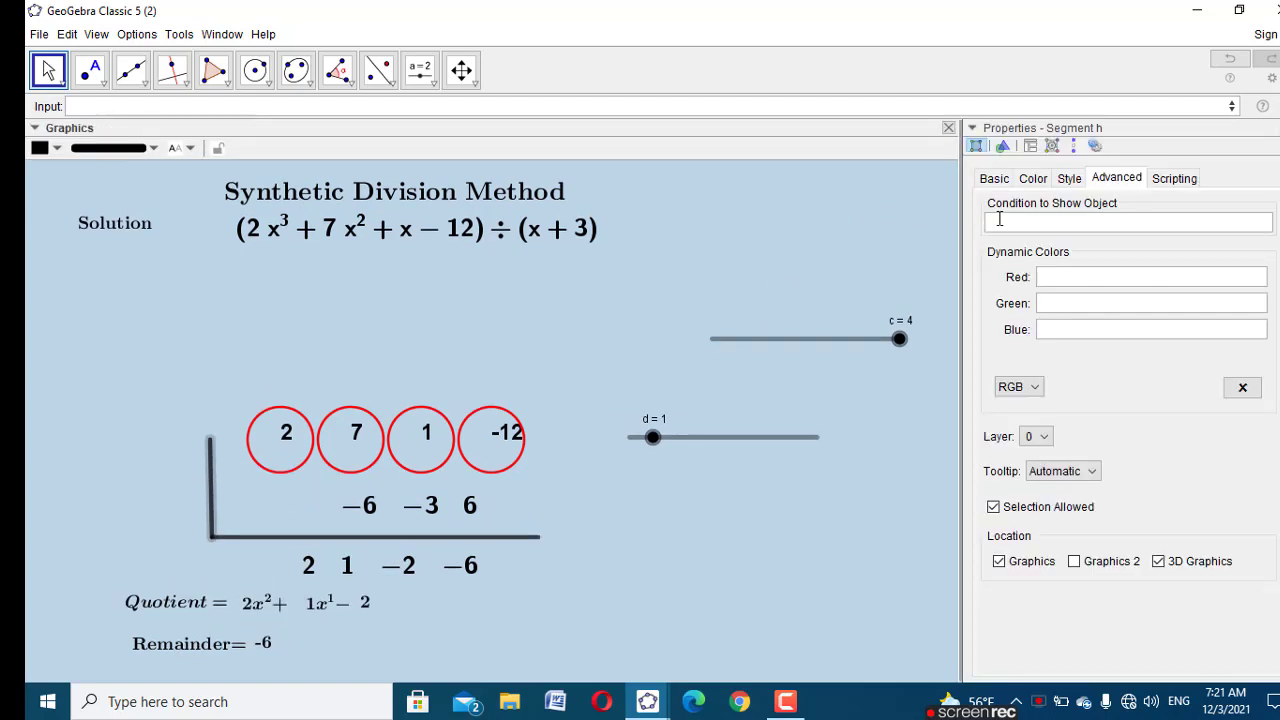
left_click(999, 219)
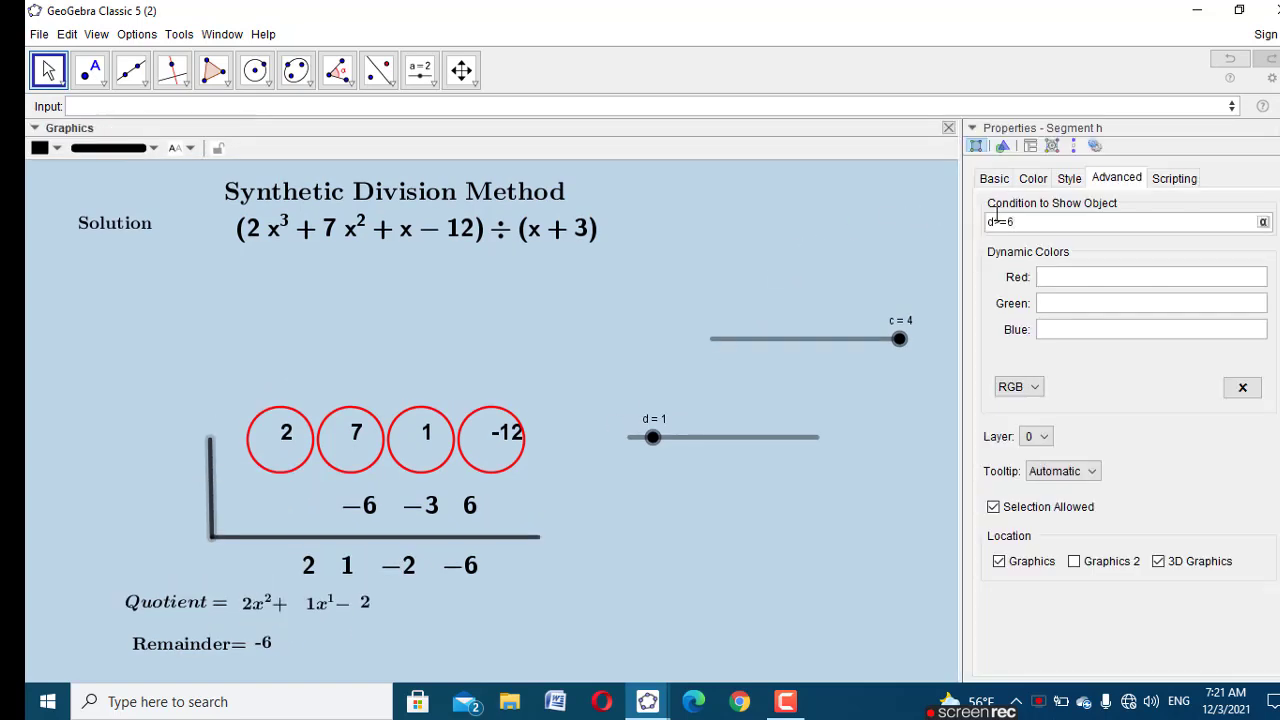
type(">")
left_click(1279, 128)
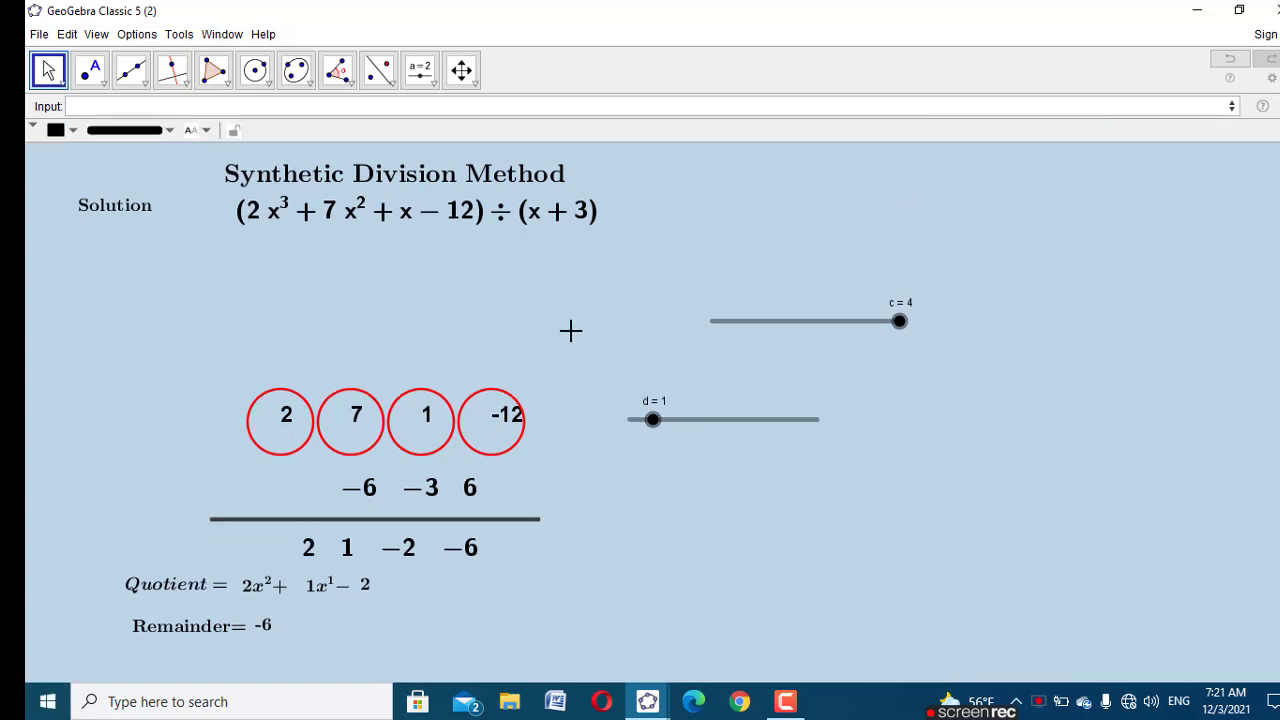
Step: Apply the condition to show object d>=6 to the list of red circles around the coefficients
left_click(456, 420)
right_click(452, 412)
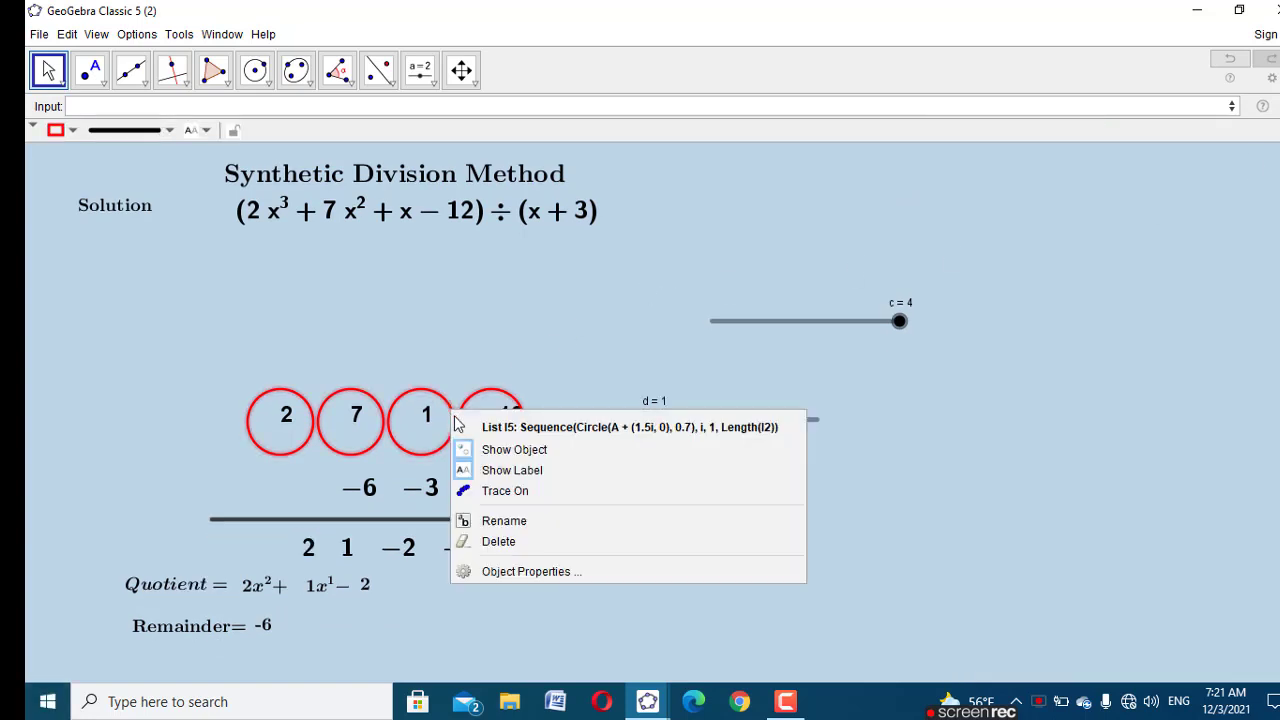
left_click(531, 572)
left_click(1085, 218)
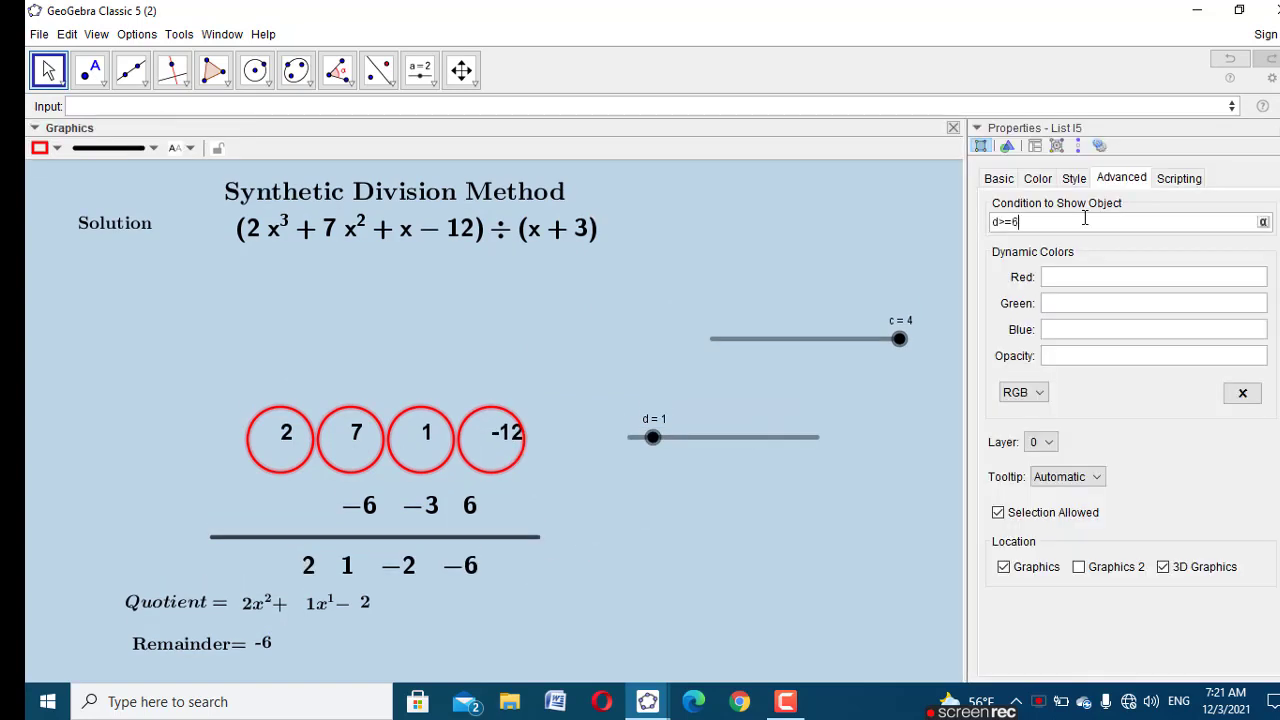
left_click(1269, 128)
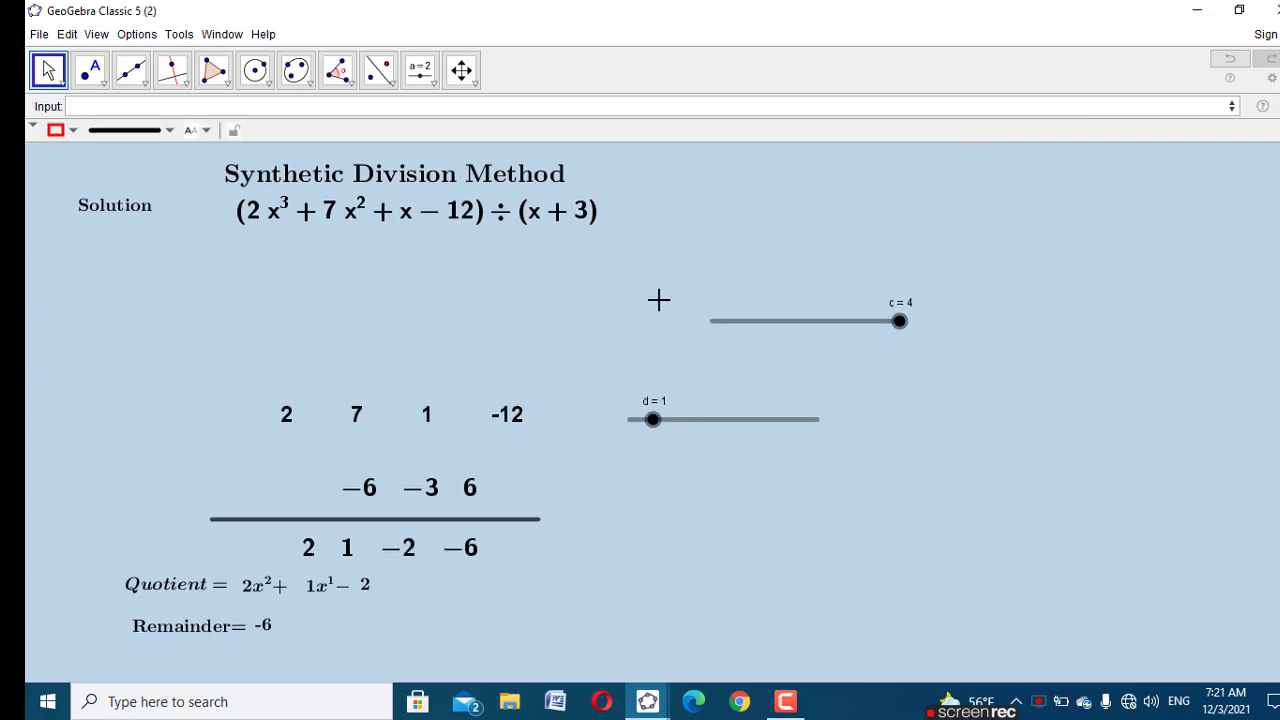
Step: Apply the condition to show object d>=6 to the coefficient list 2, 7, 1, -12
left_click(525, 423)
right_click(522, 426)
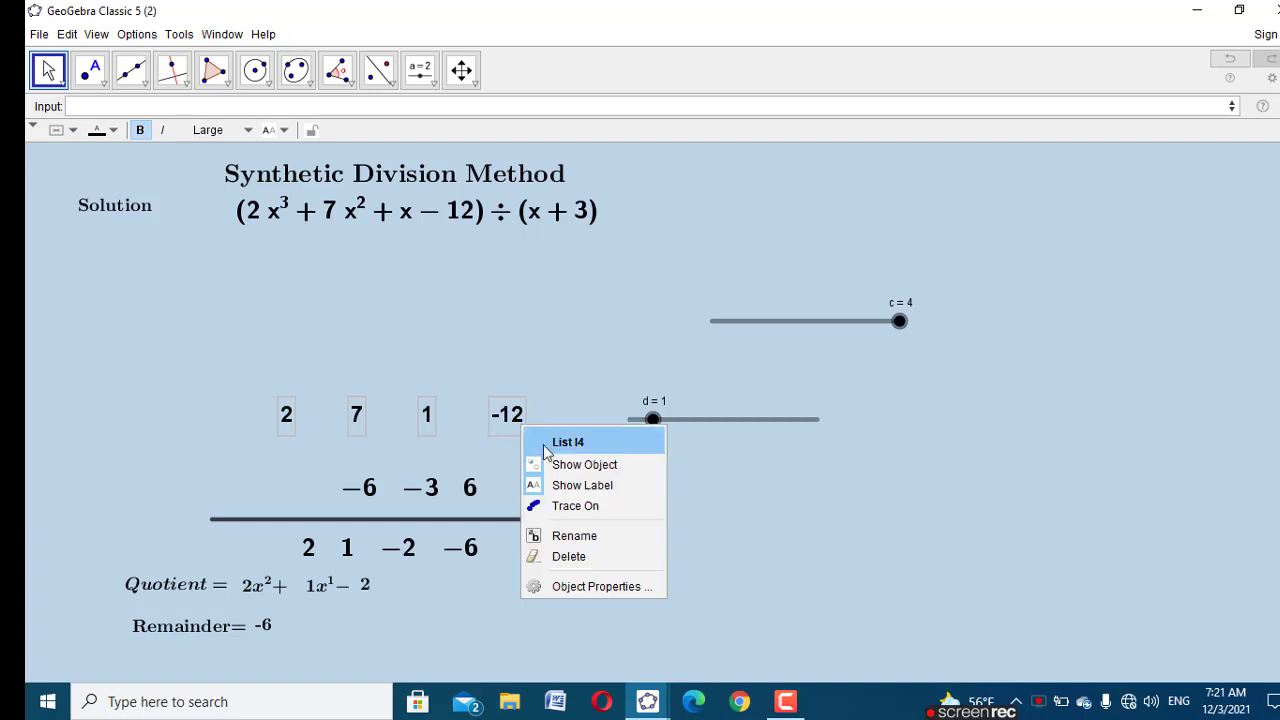
left_click(620, 588)
left_click(1090, 242)
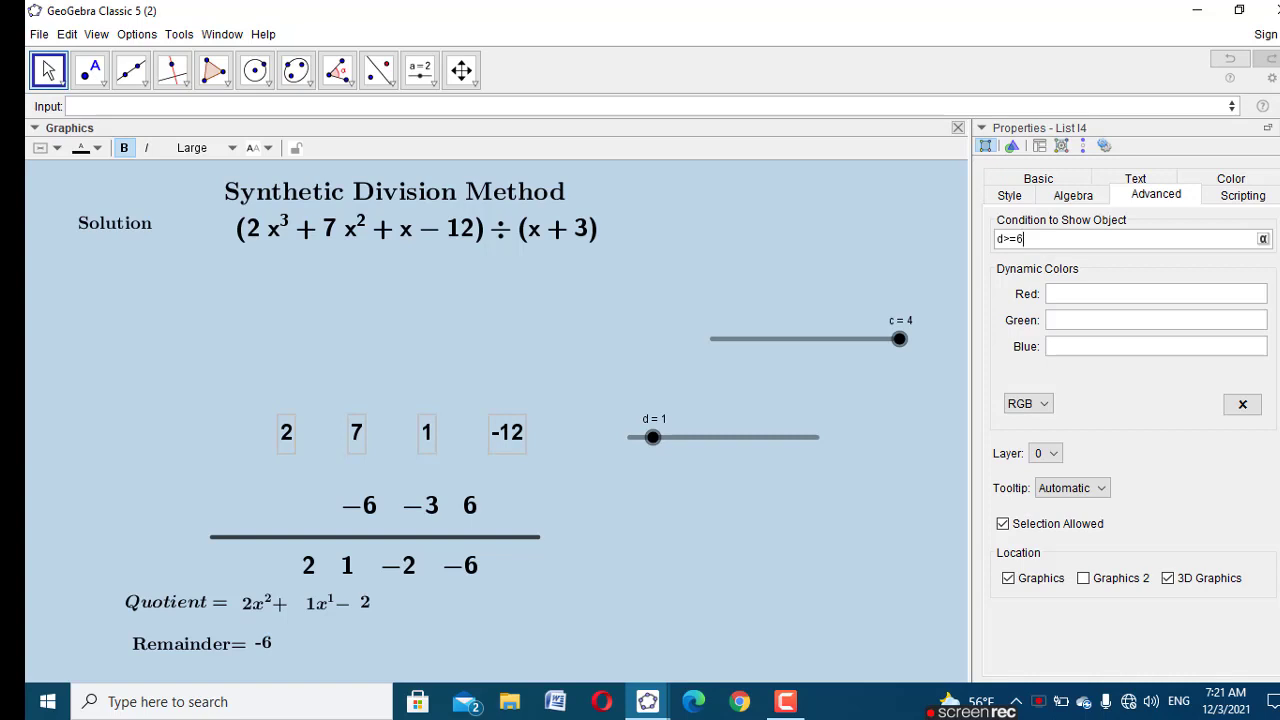
left_click(1267, 128)
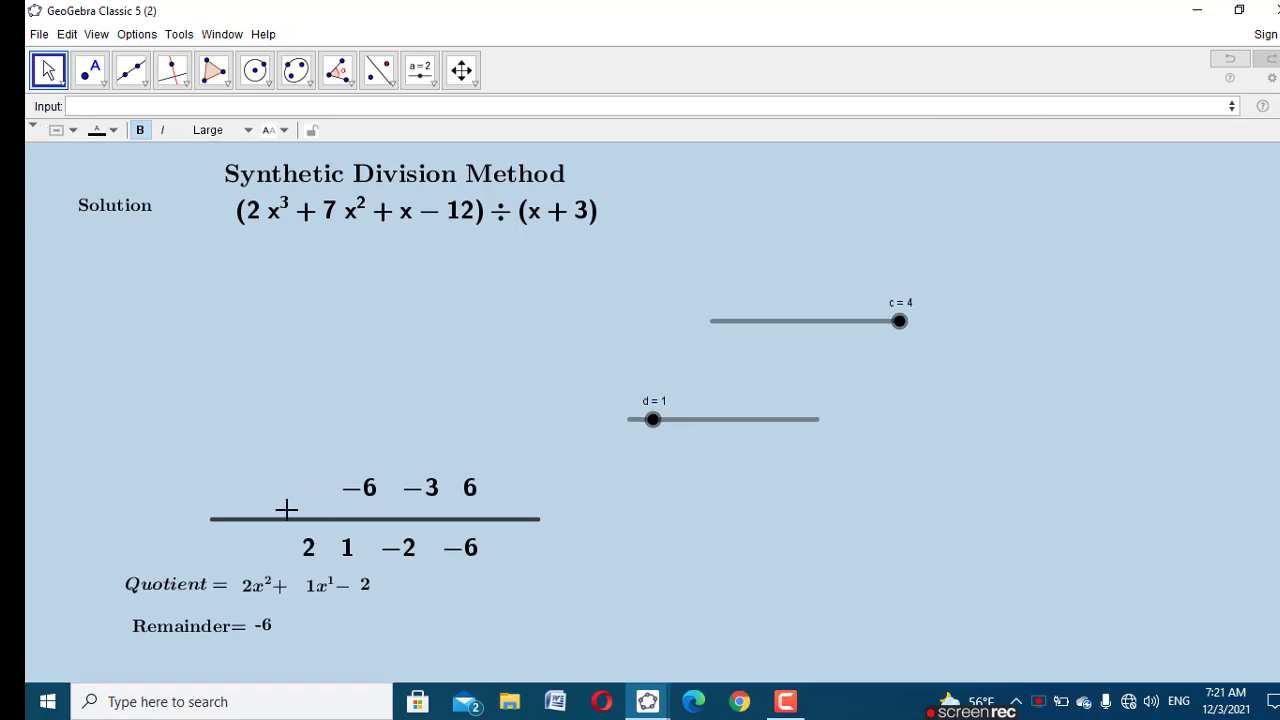
Step: Apply the condition to show object d>=6 to the bracket's horizontal segment
left_click(272, 517)
key("Escape")
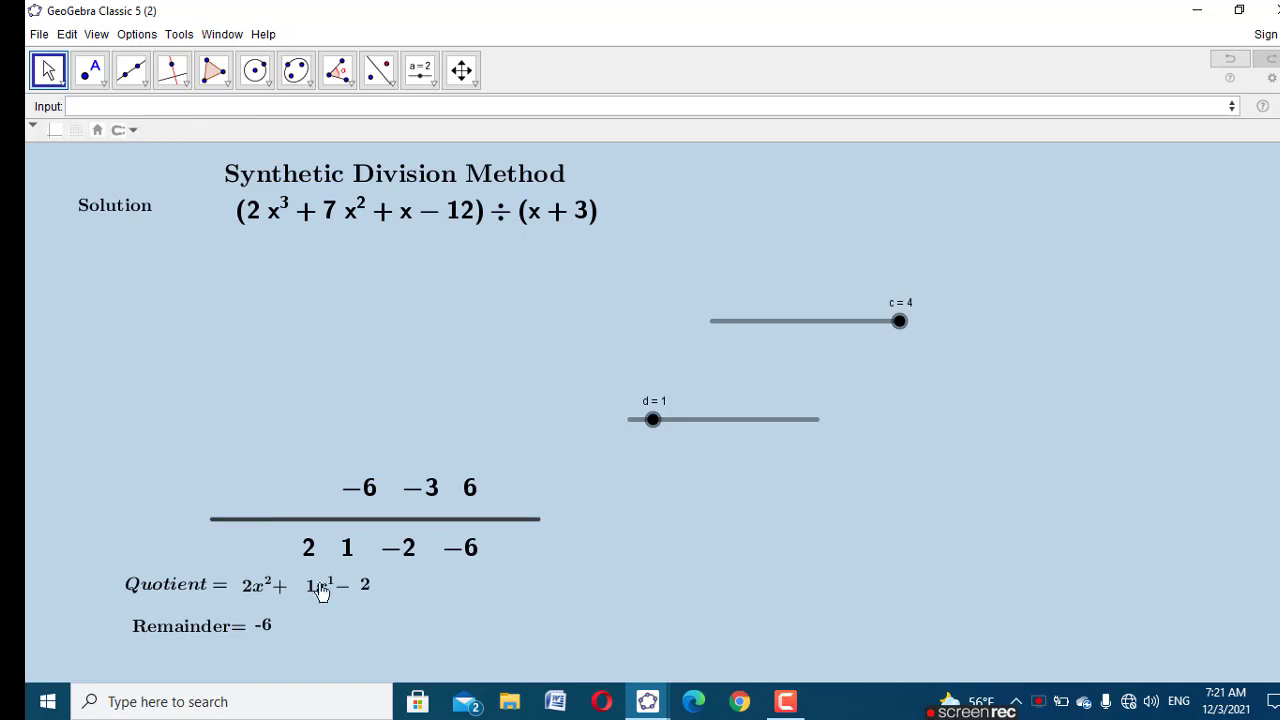
right_click(299, 527)
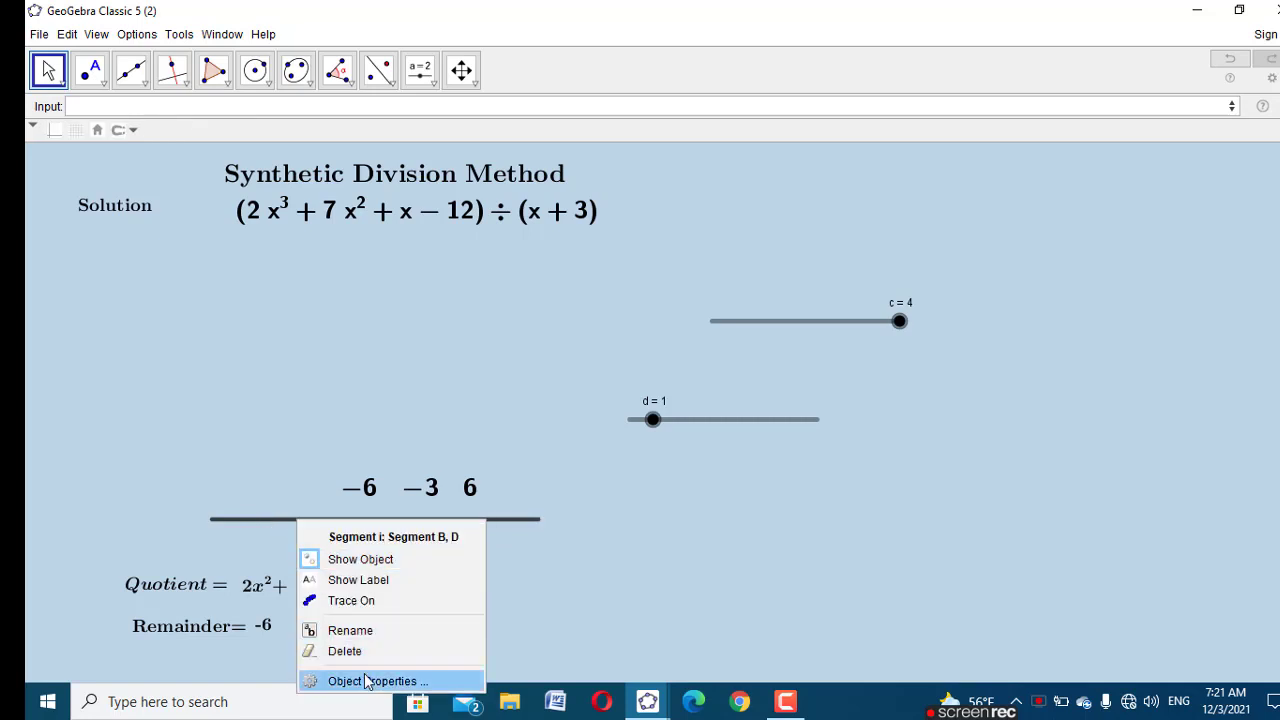
left_click(365, 675)
left_click(1045, 220)
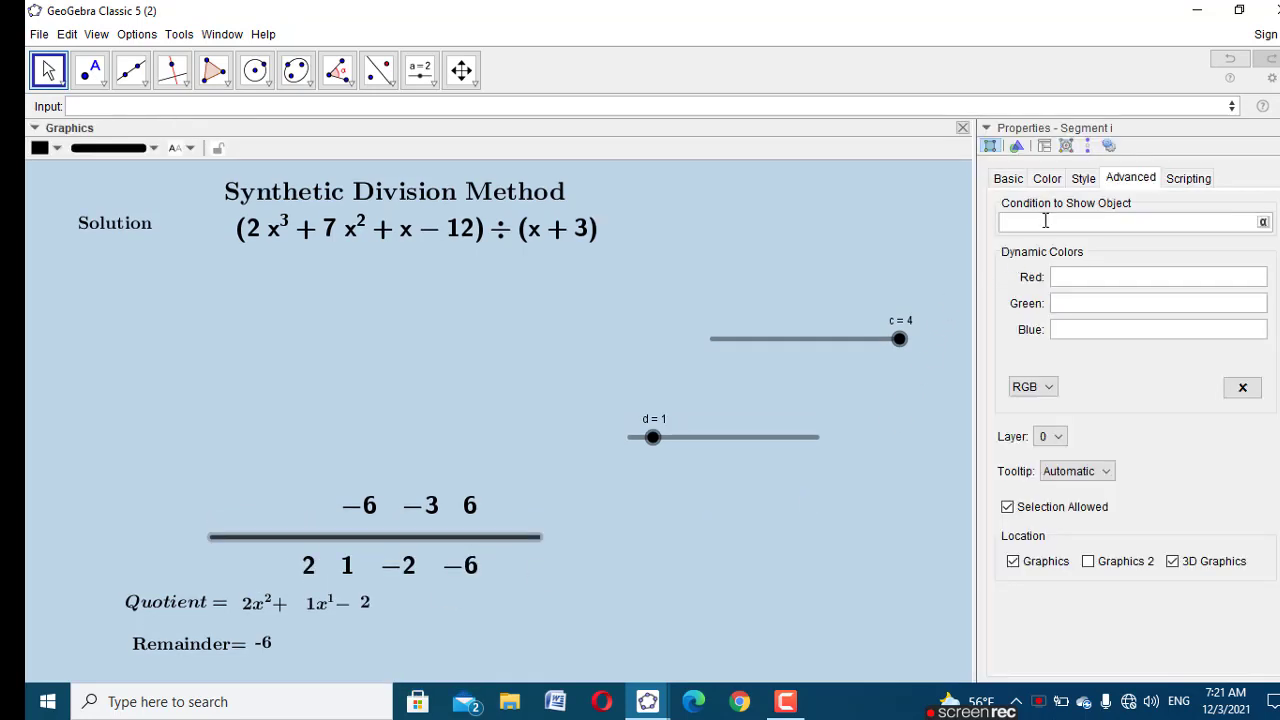
left_click(1279, 129)
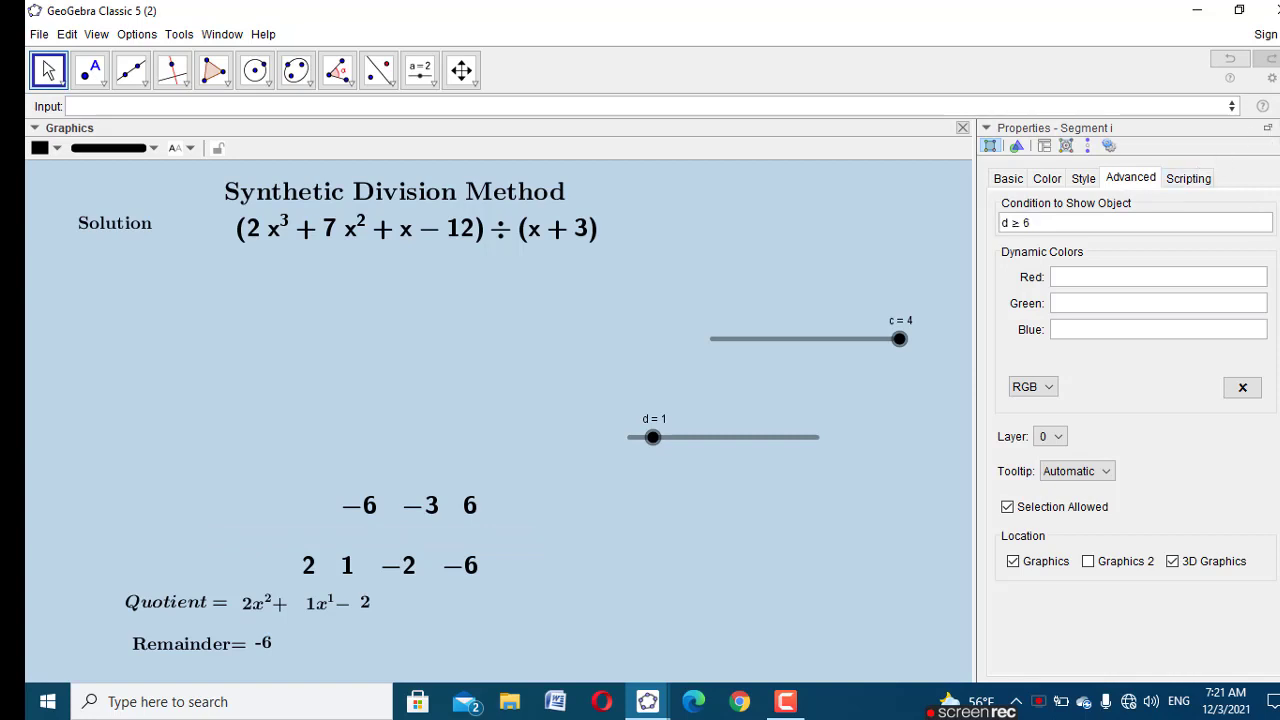
Step: Apply the condition to show object d>=6 to the product row text −6, −3, 6
right_click(426, 470)
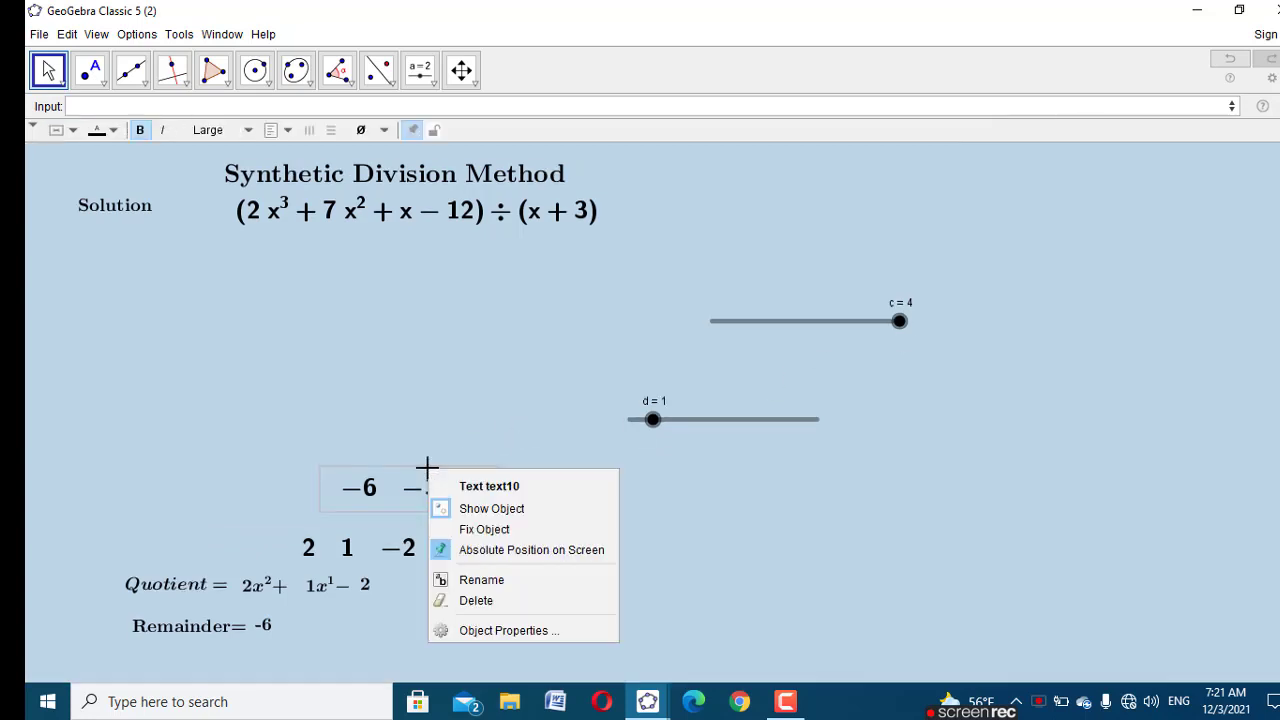
left_click(545, 627)
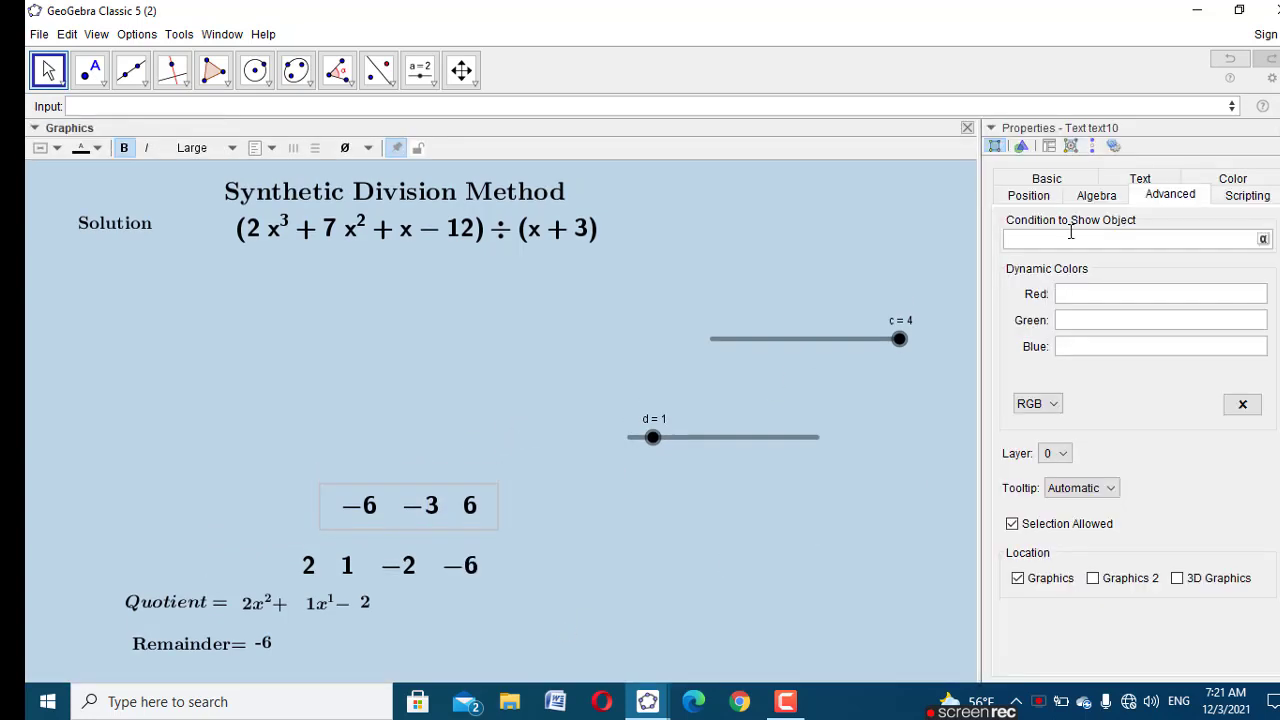
left_click(1071, 232)
key("ctrl+v")
key("Escape")
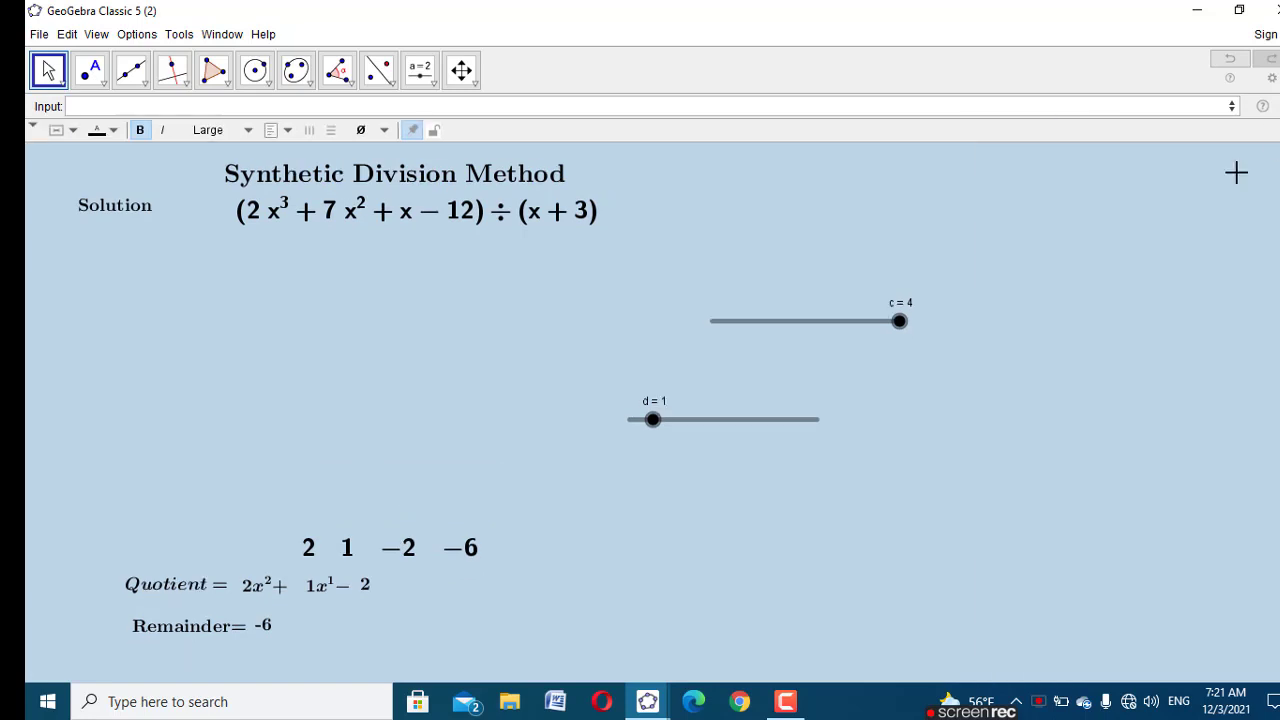
Step: Apply the condition to show object d>=6 to the result row text 2, 1, −2, −6
right_click(421, 547)
left_click(490, 707)
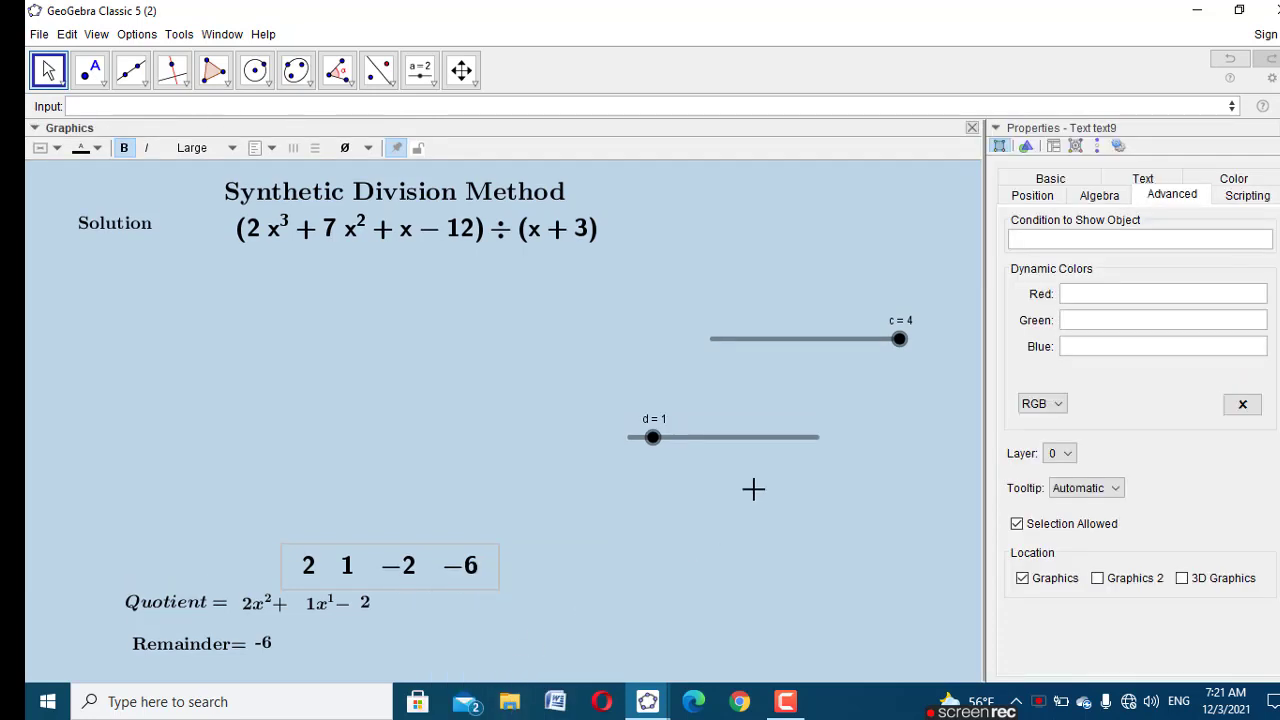
left_click(1017, 242)
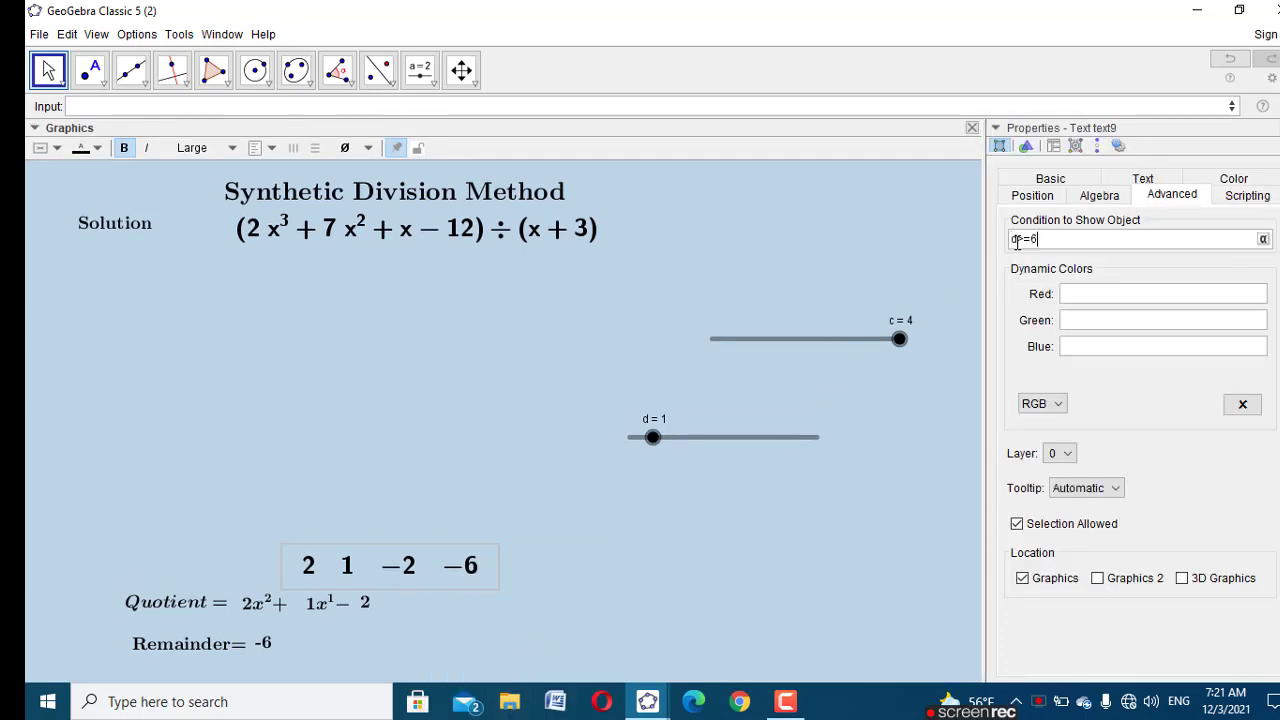
key("Return")
key("Escape")
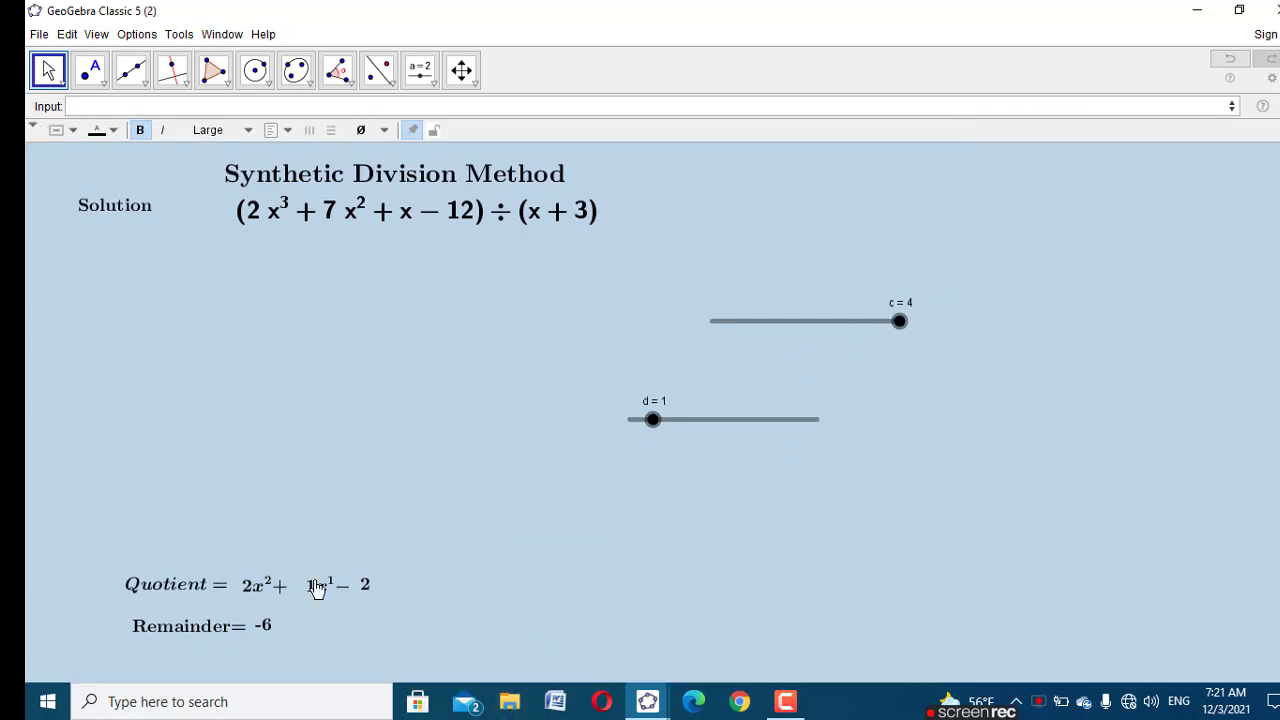
Step: Set the condition to show object of the "Quotient" text to d>=7
left_click(175, 583)
right_click(175, 583)
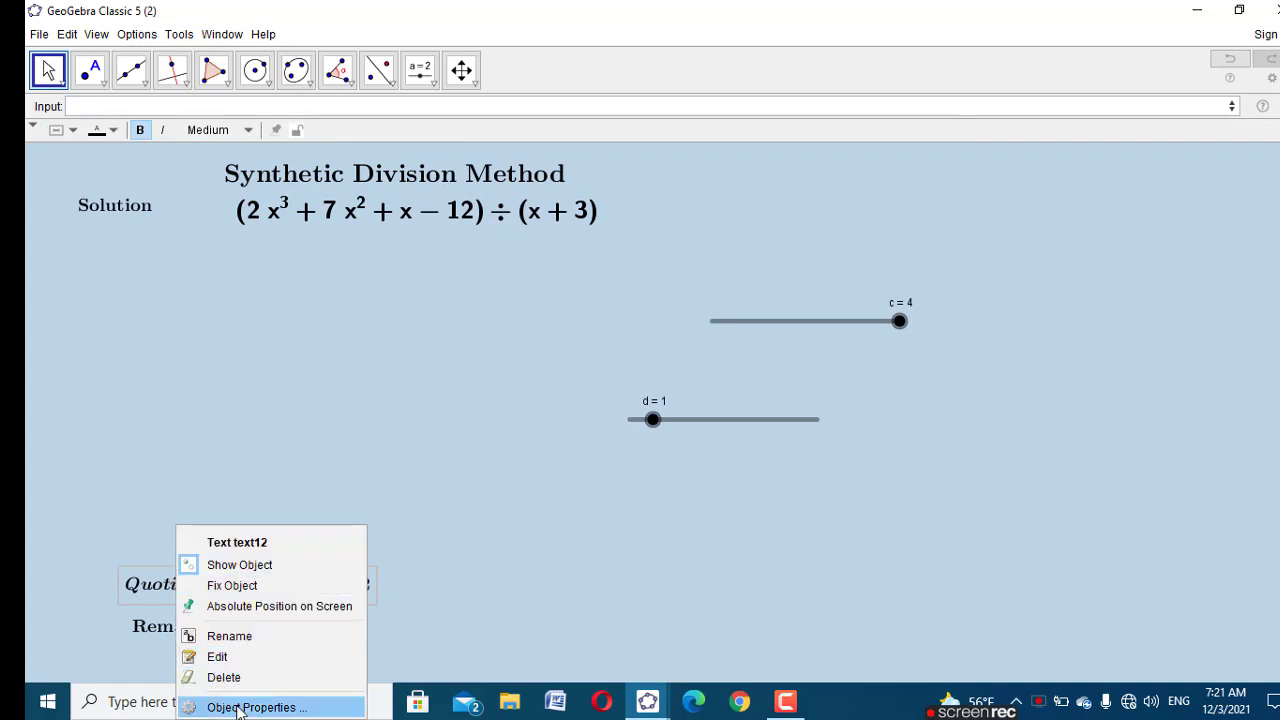
left_click(316, 703)
left_click(1030, 241)
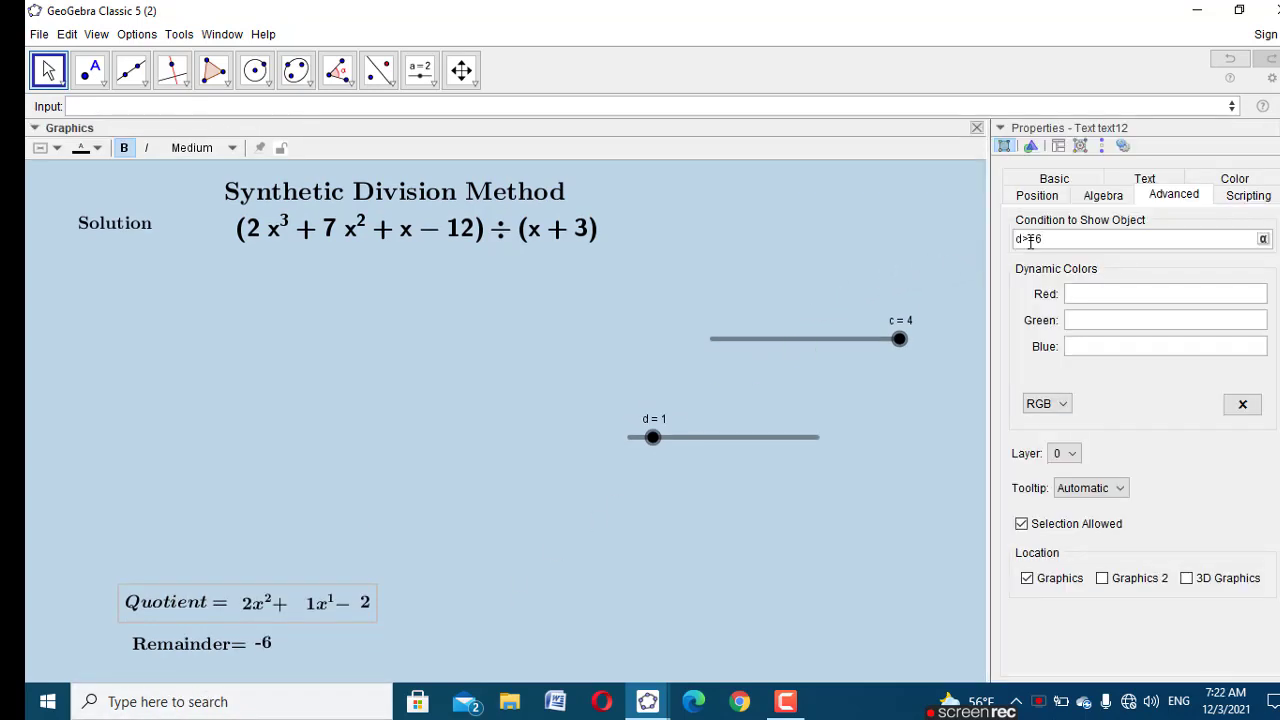
type("d>=7")
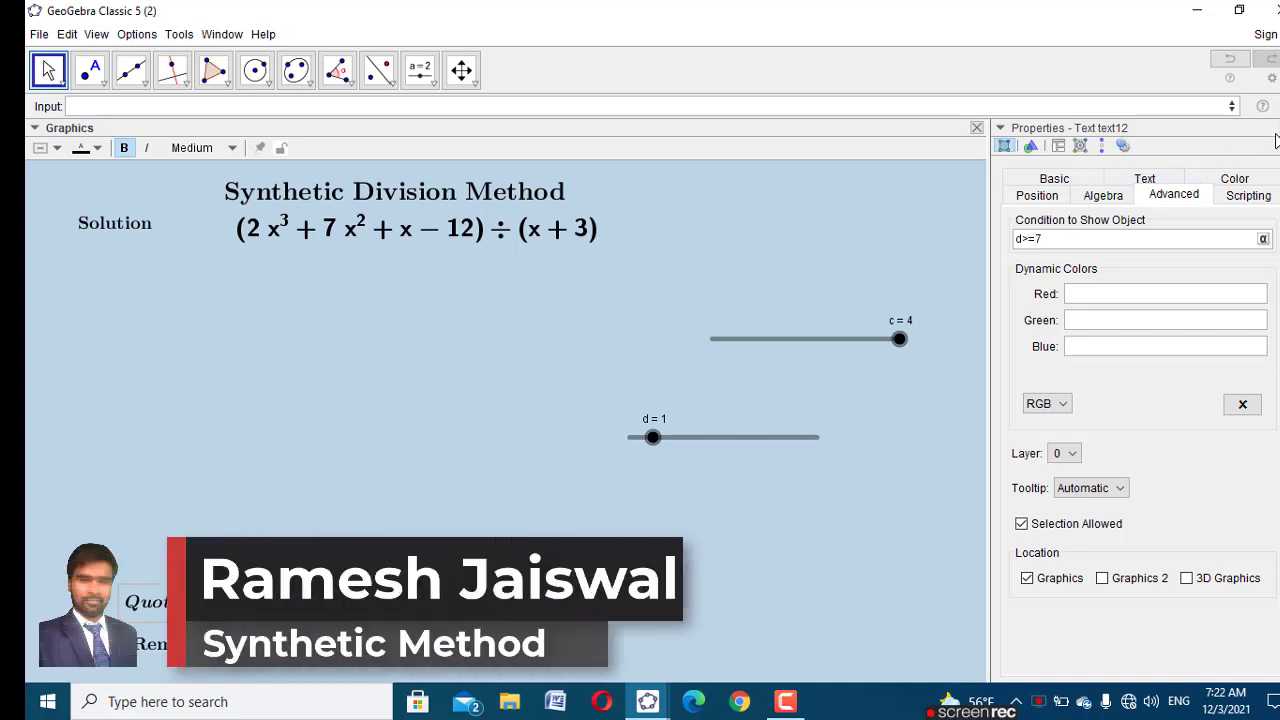
Step: Set the condition to show object of the "Remainder" text to d>=8
left_click(1279, 128)
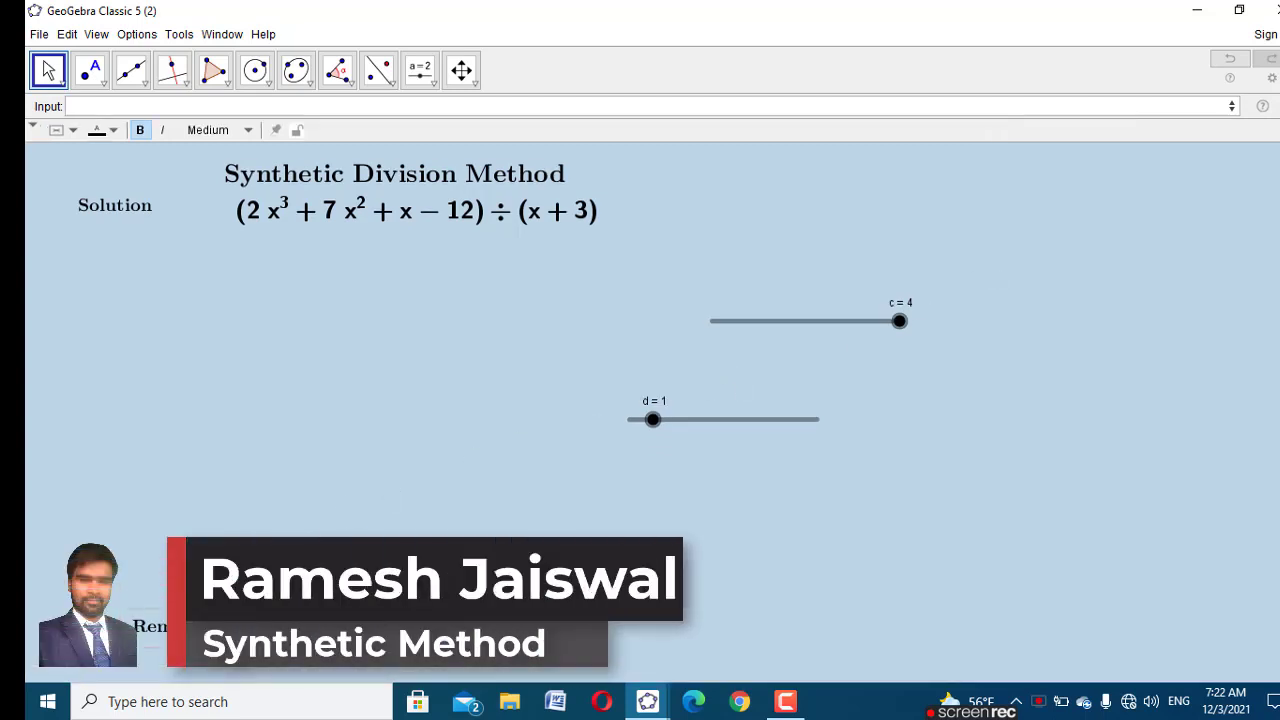
right_click(170, 626)
left_click(240, 707)
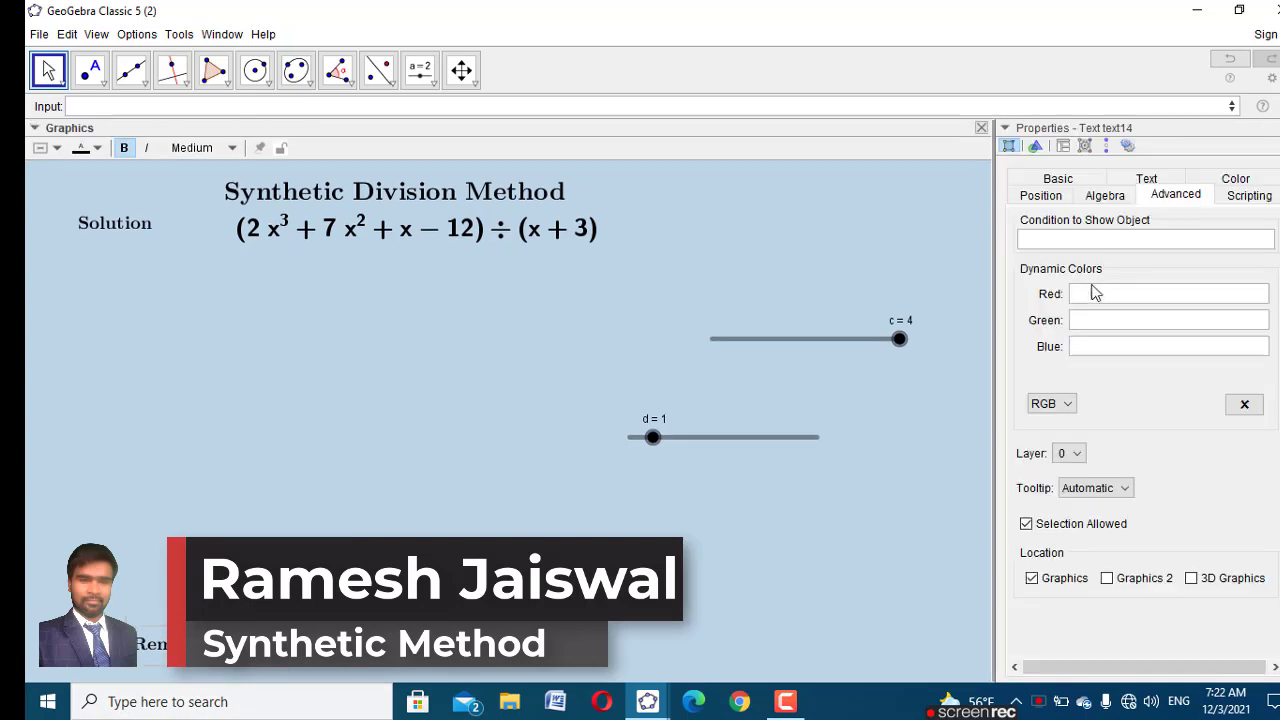
left_click(1090, 238)
type("d>=6")
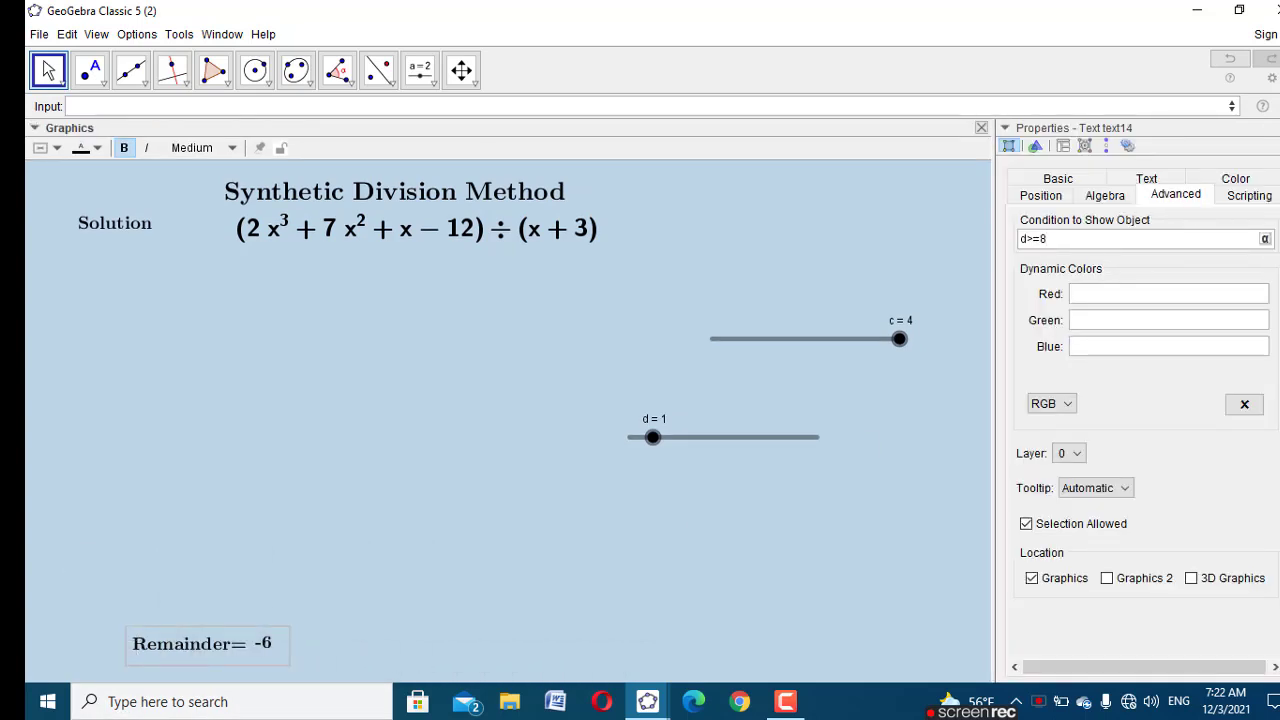
key("Escape")
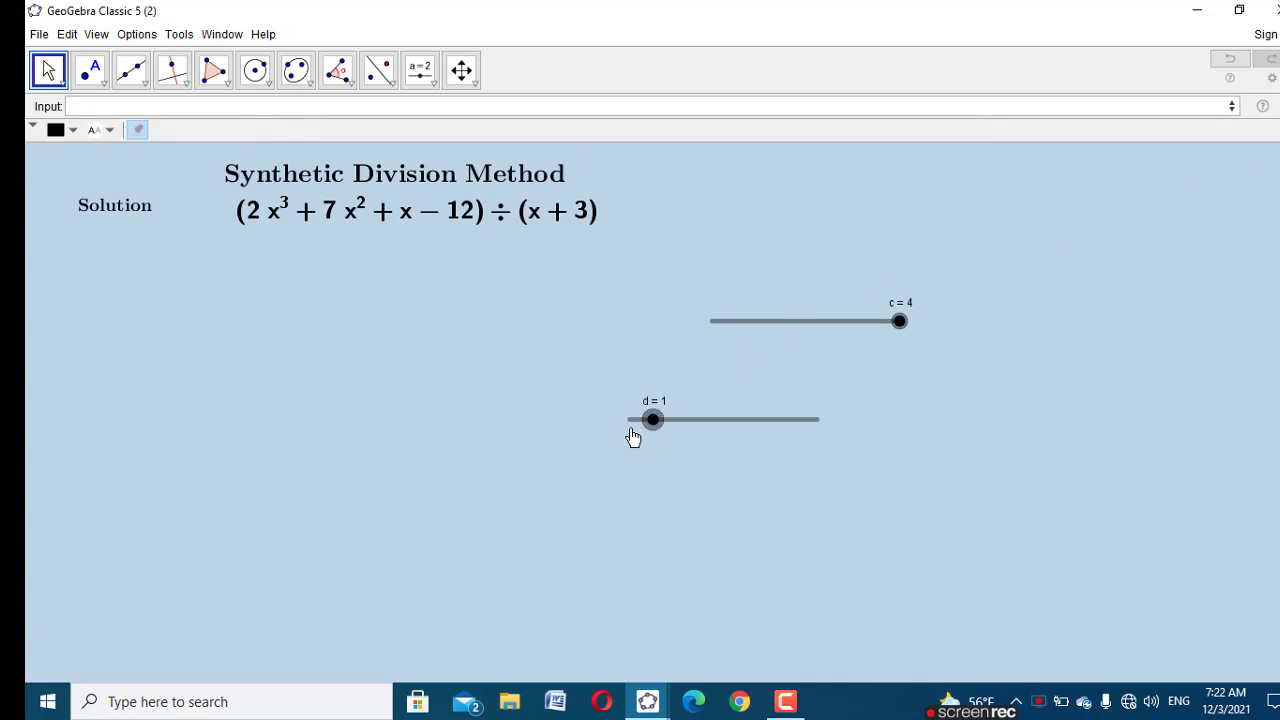
Step: Test the step-by-step reveal by sliding d to 8, c to 0, d to 6, c back to 4 and d back to 8
left_click_drag(652, 437, 854, 434)
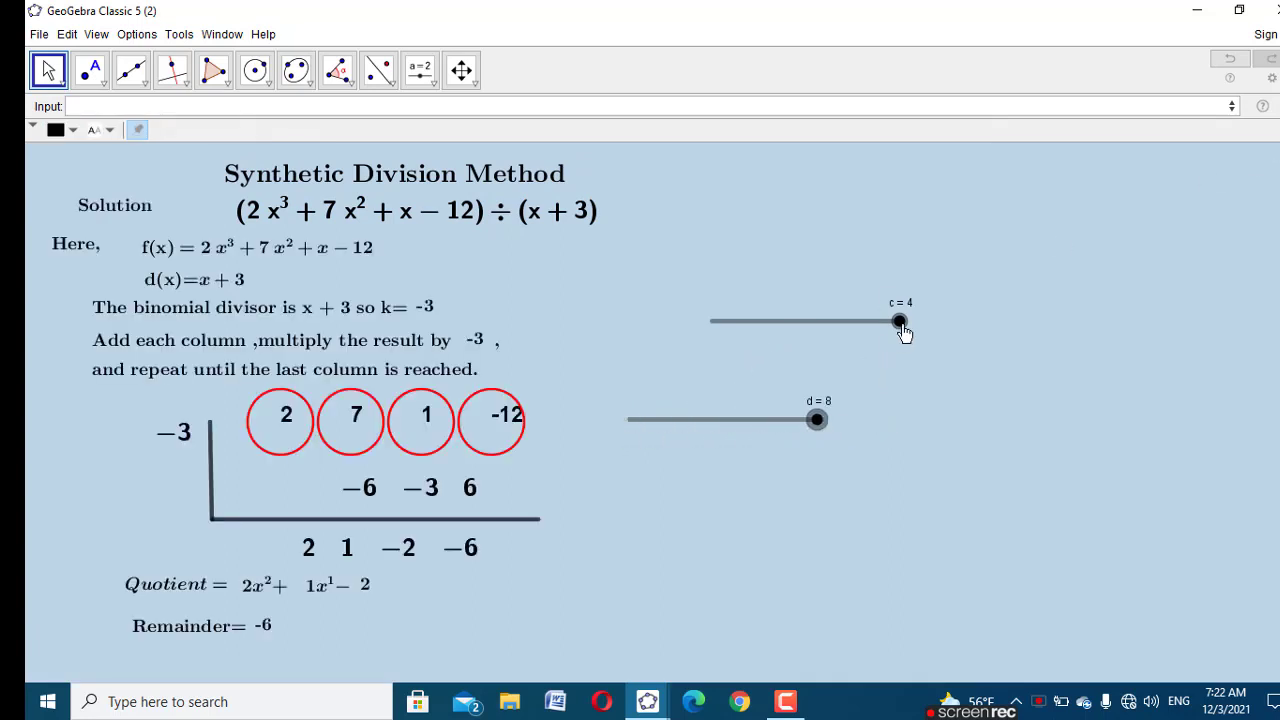
left_click_drag(903, 331, 700, 349)
left_click_drag(814, 423, 769, 420)
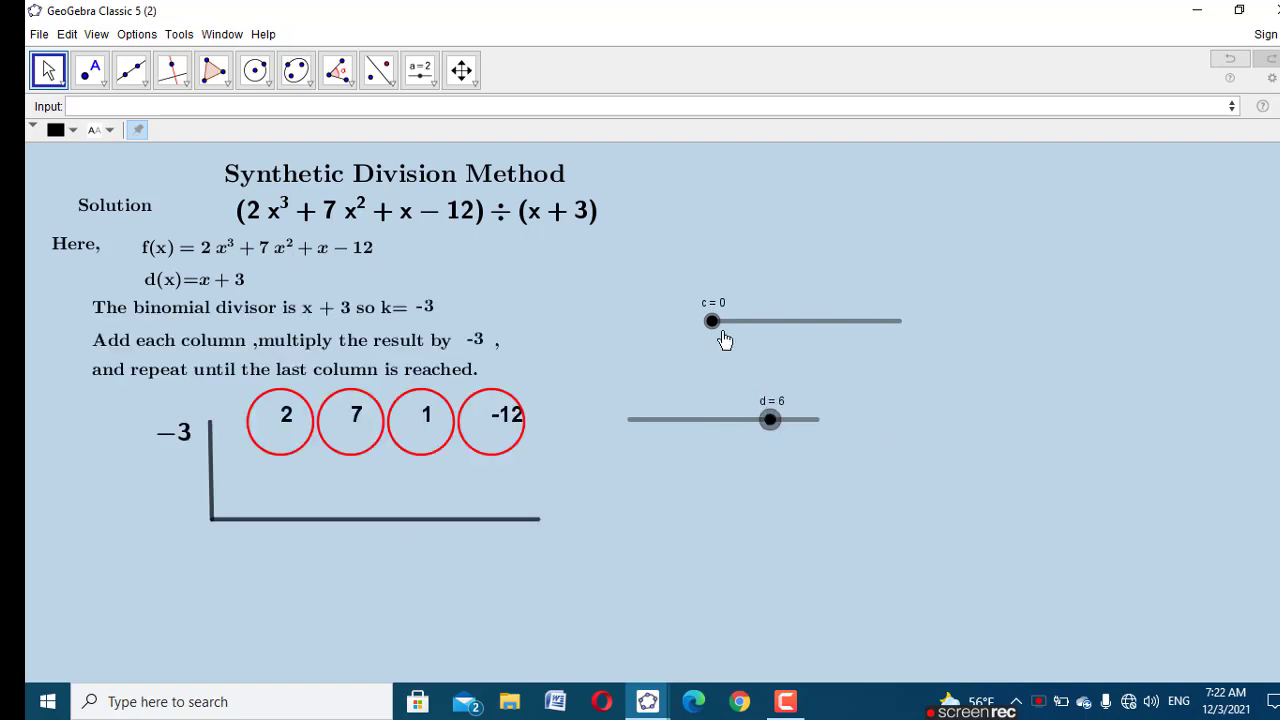
left_click_drag(722, 333, 900, 323)
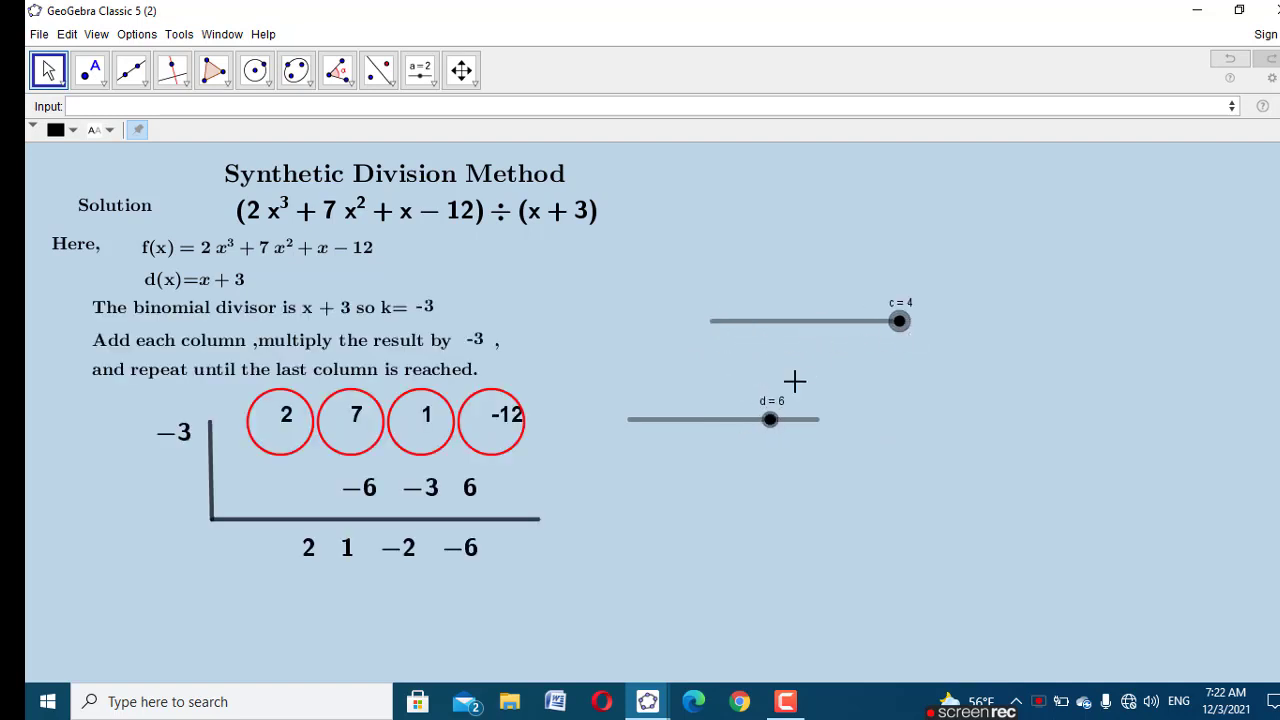
left_click_drag(771, 420, 863, 412)
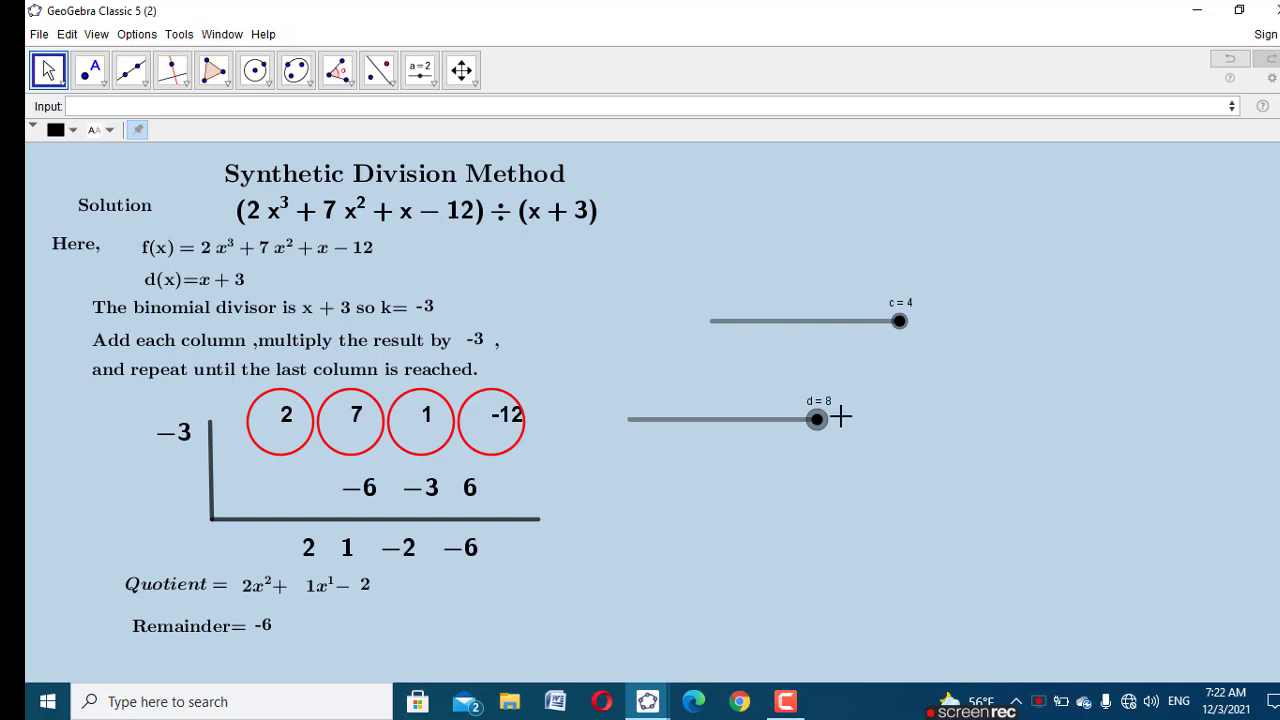
Step: Insert a button without a caption near slider c that runs the GeoGebra script setvalue(d,d+1)
left_click(420, 72)
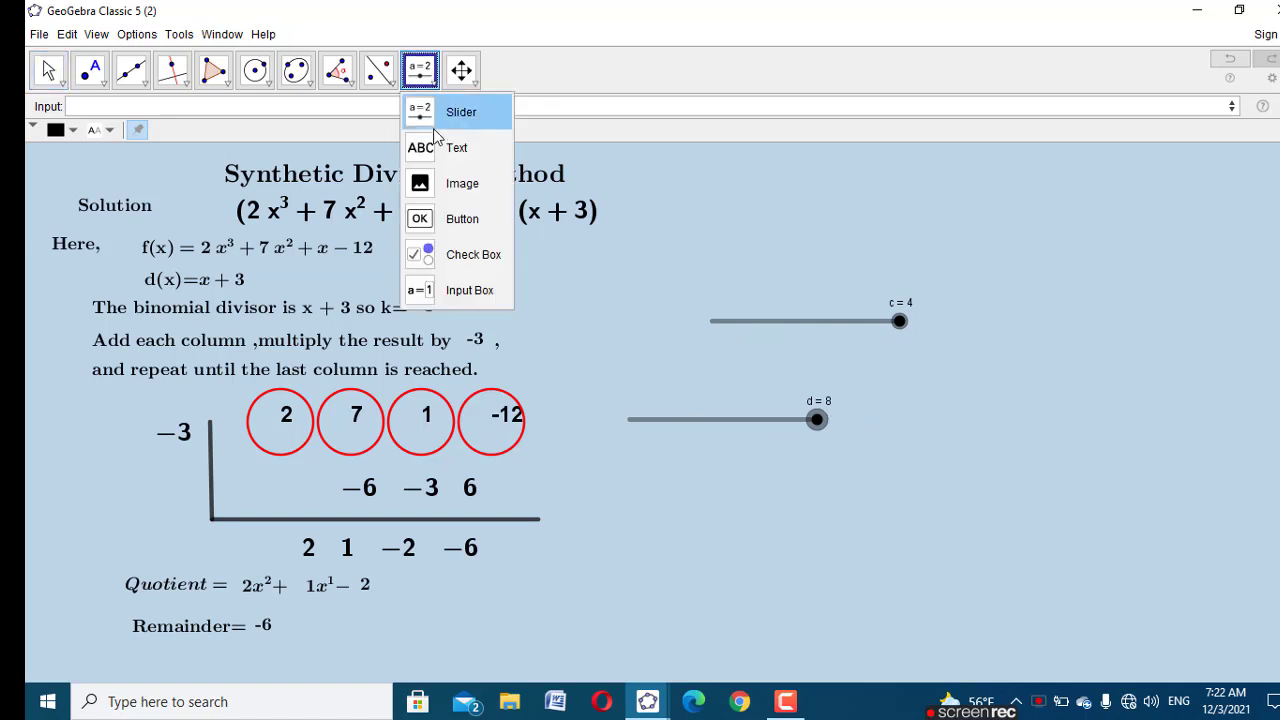
left_click(450, 222)
left_click(624, 328)
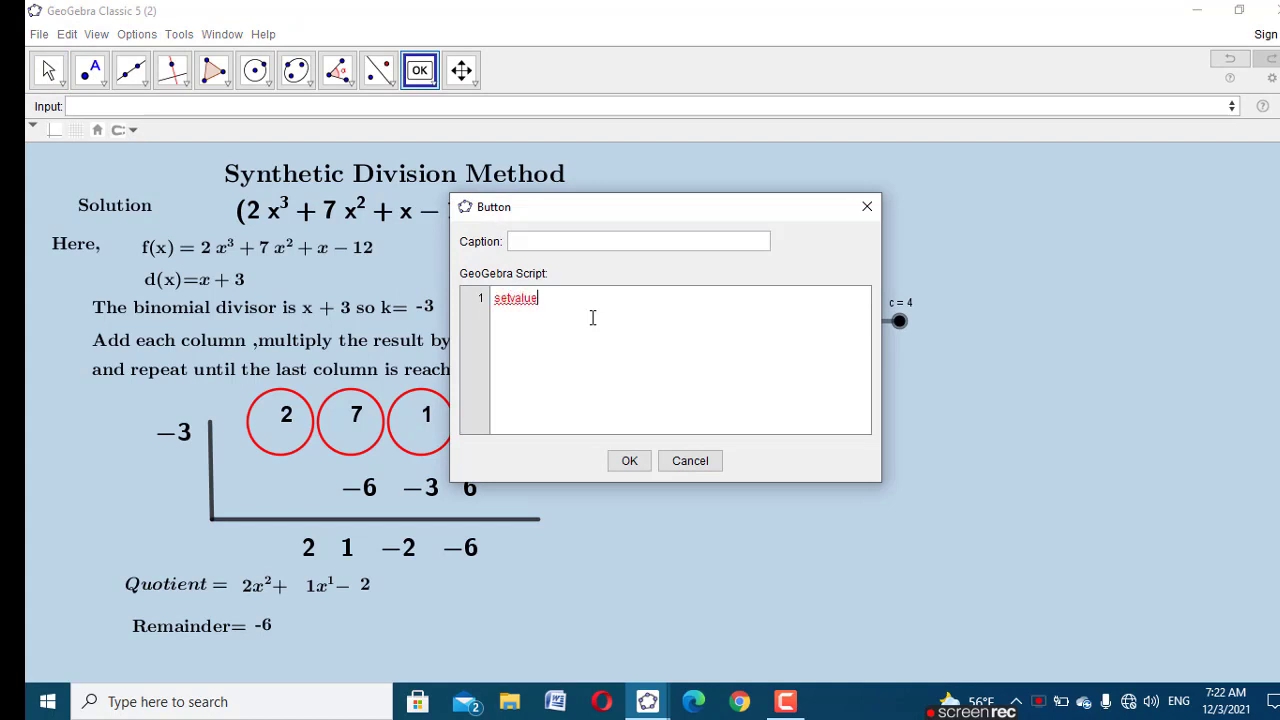
type("setvalue(d,d+1")
key("ctrl+a")
key("ctrl+c")
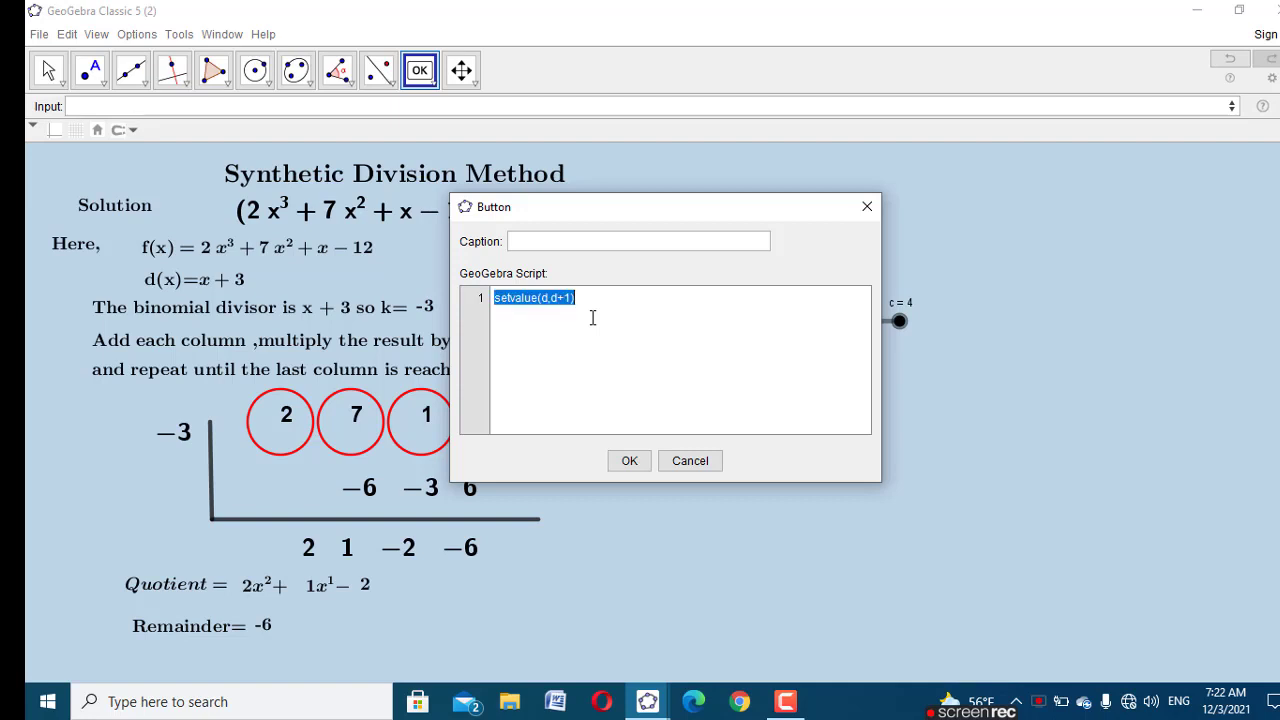
left_click(628, 461)
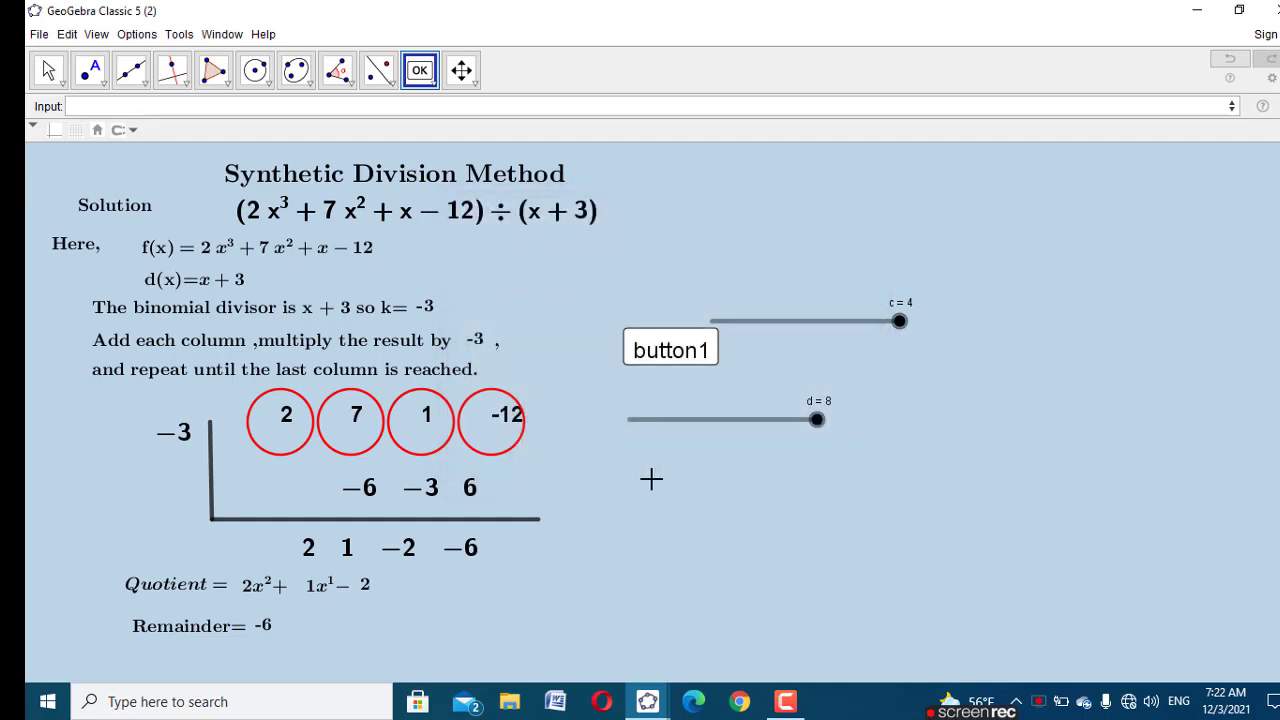
Step: Insert a second button running setvalue(d,d-1) and a third button whose script sets c=0 and d=0, both without captions
left_click(631, 414)
key("ctrl+v")
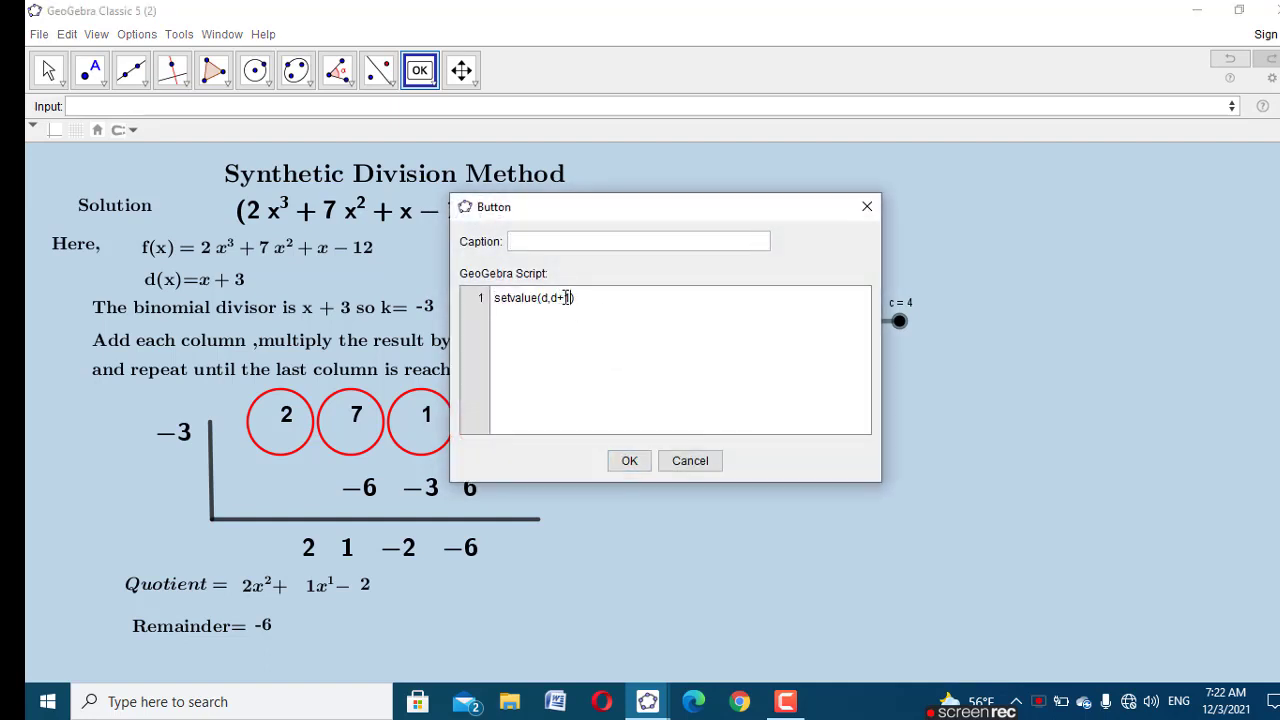
type("-")
left_click(631, 469)
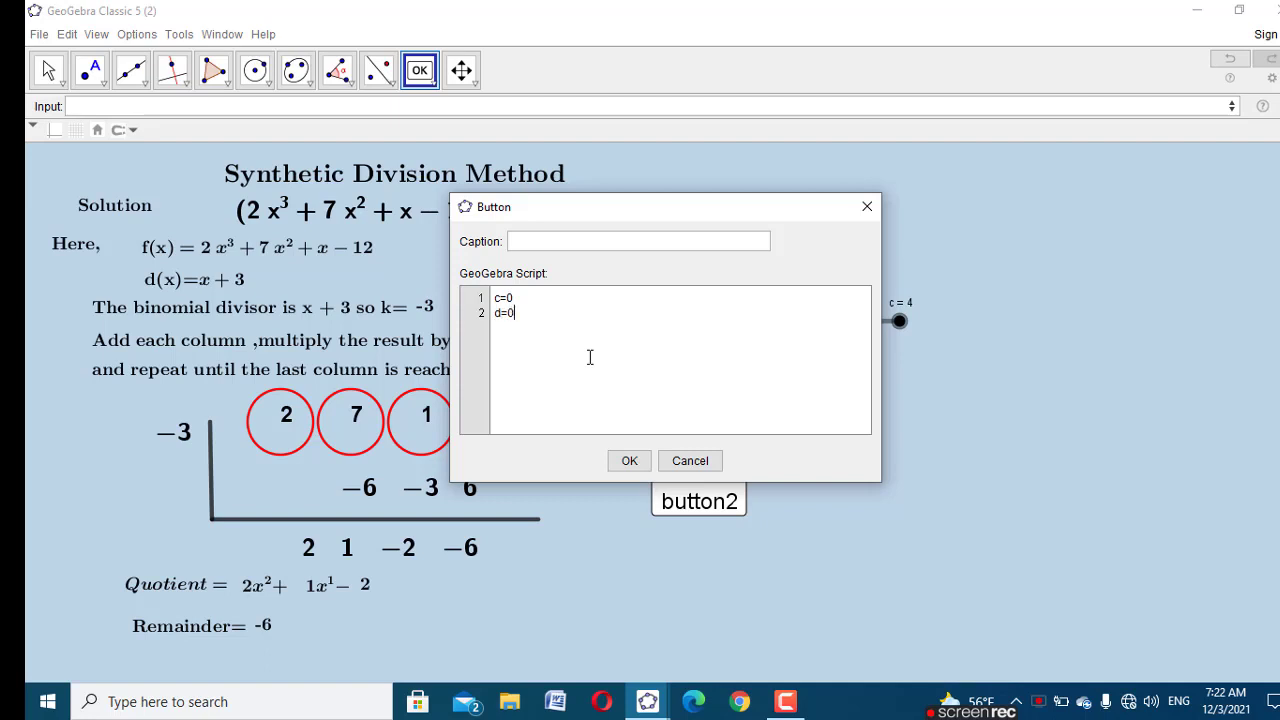
left_click(643, 468)
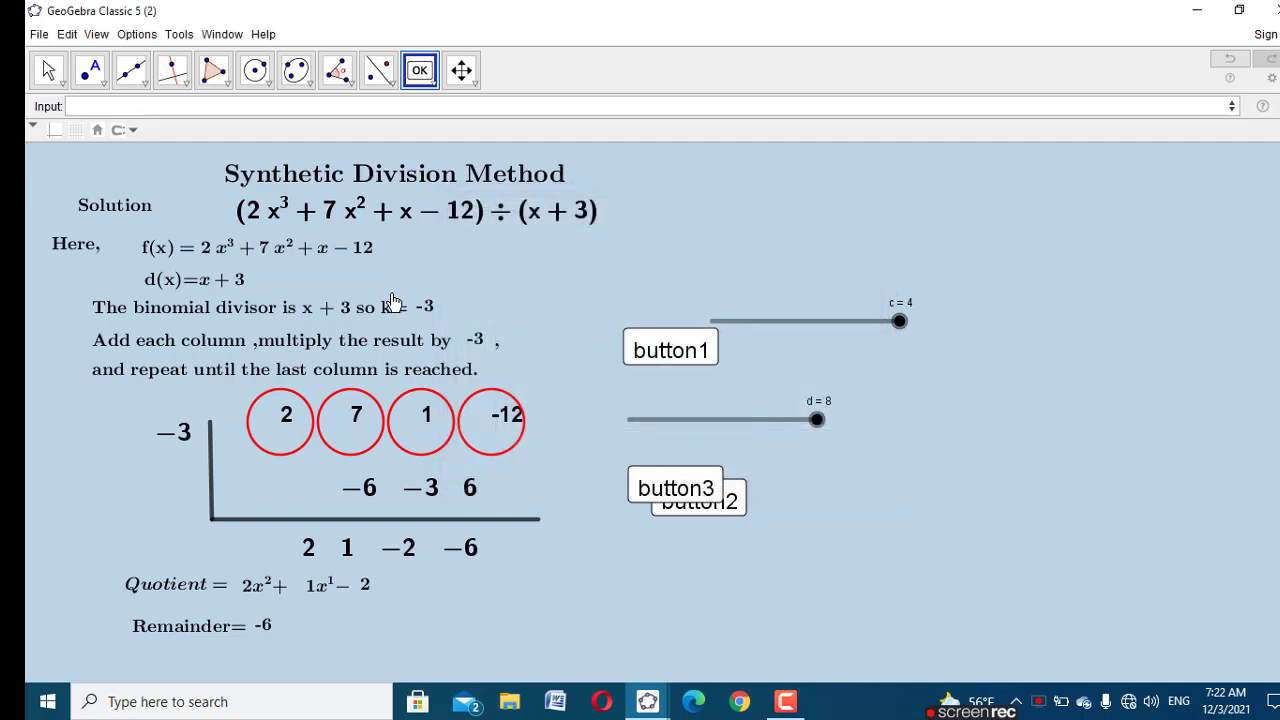
left_click(49, 72)
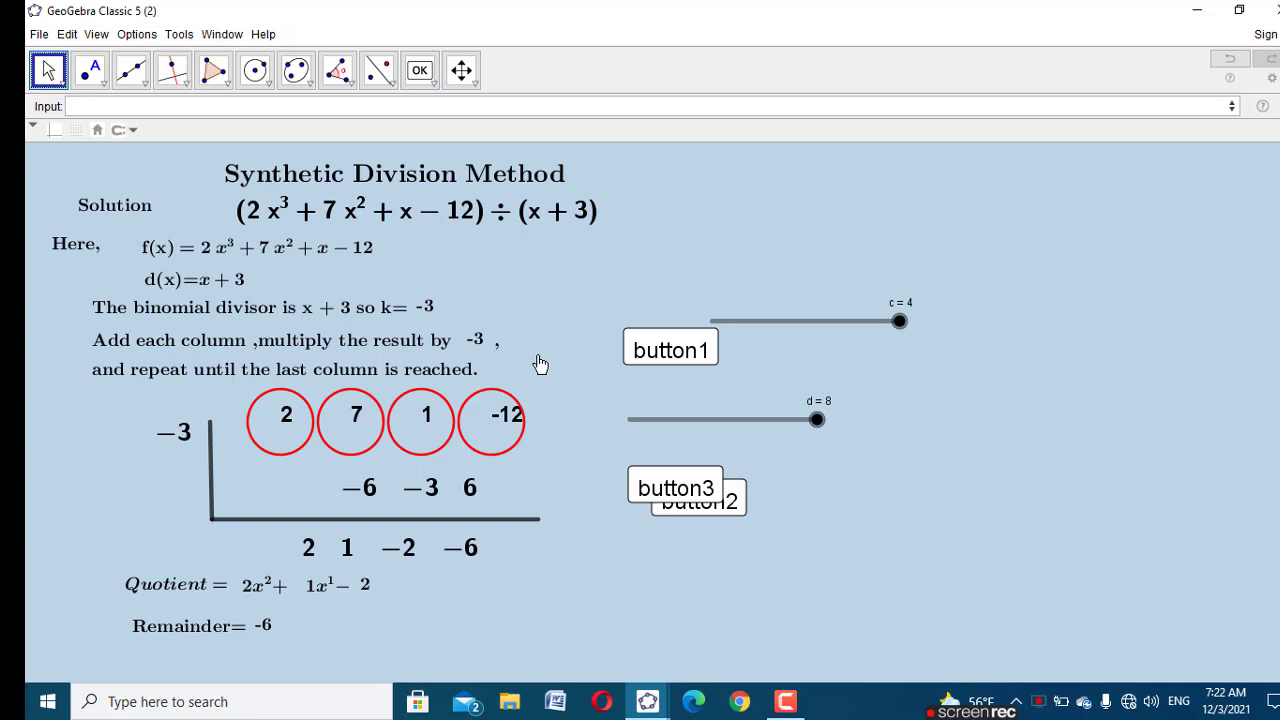
Step: Give the button that increases d the skip-forward image in its style properties
right_click(667, 342)
left_click(752, 520)
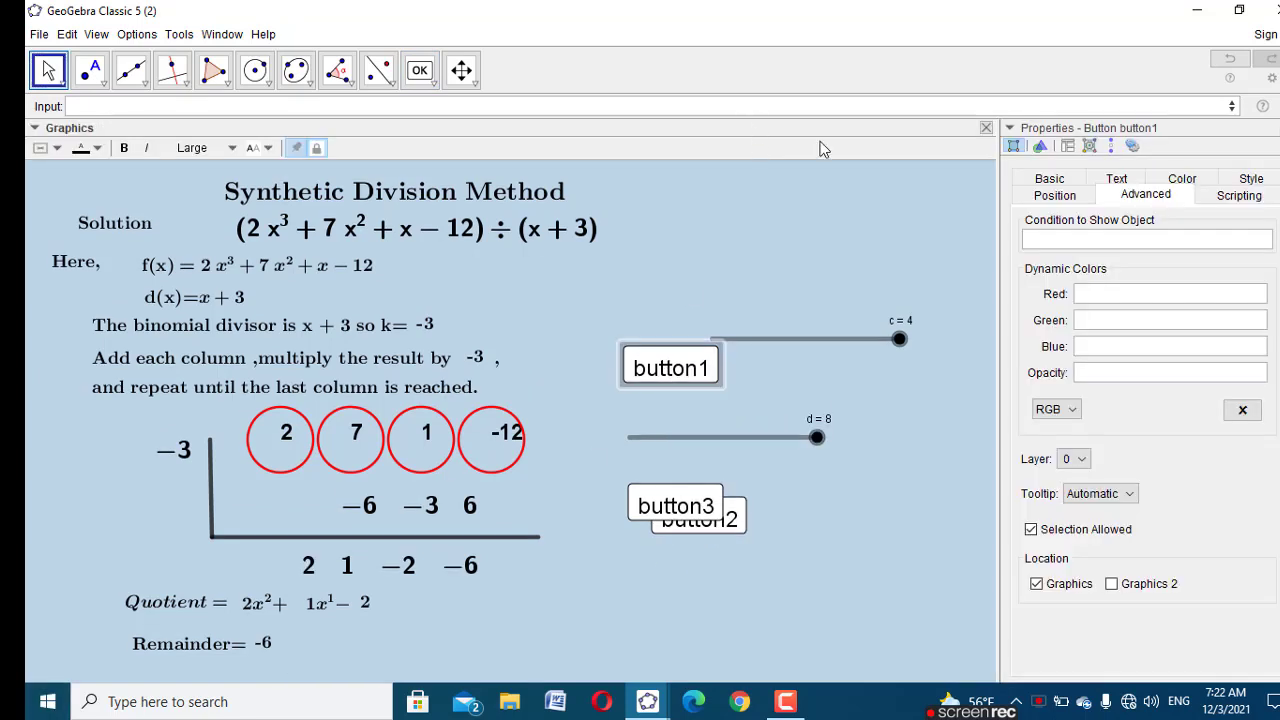
left_click(1055, 195)
left_click(1245, 180)
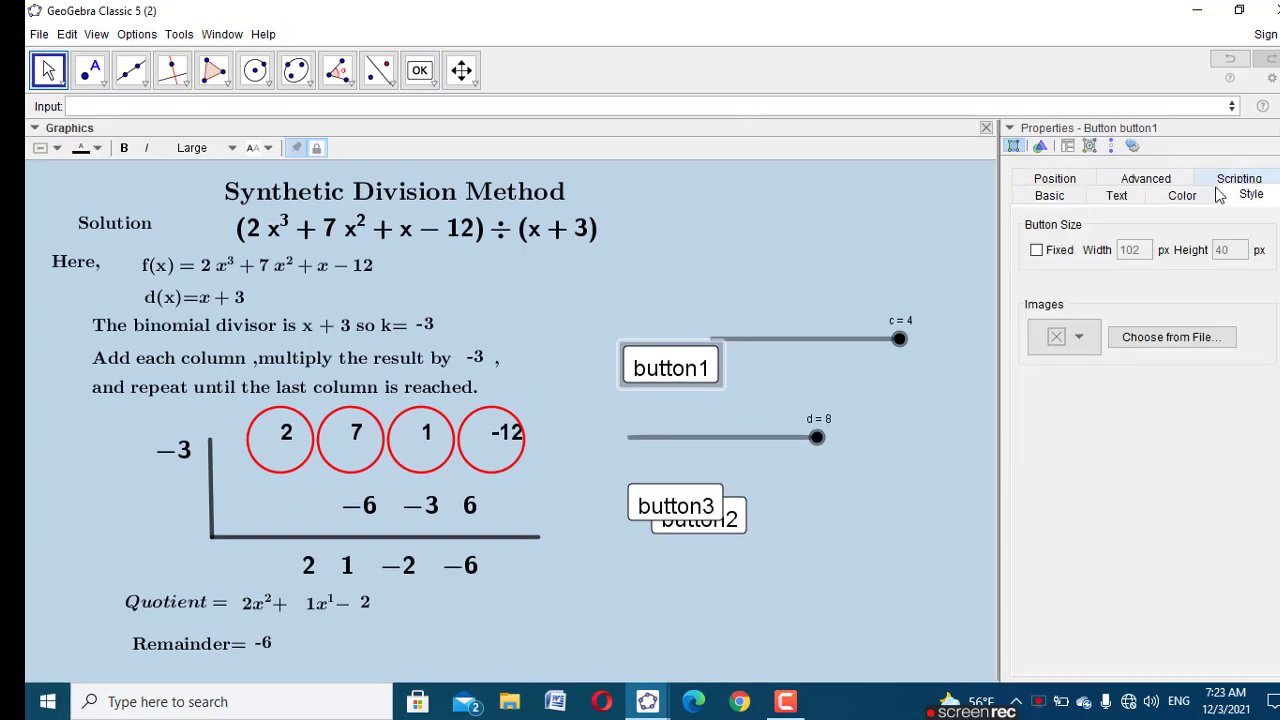
left_click(1080, 340)
left_click(1080, 409)
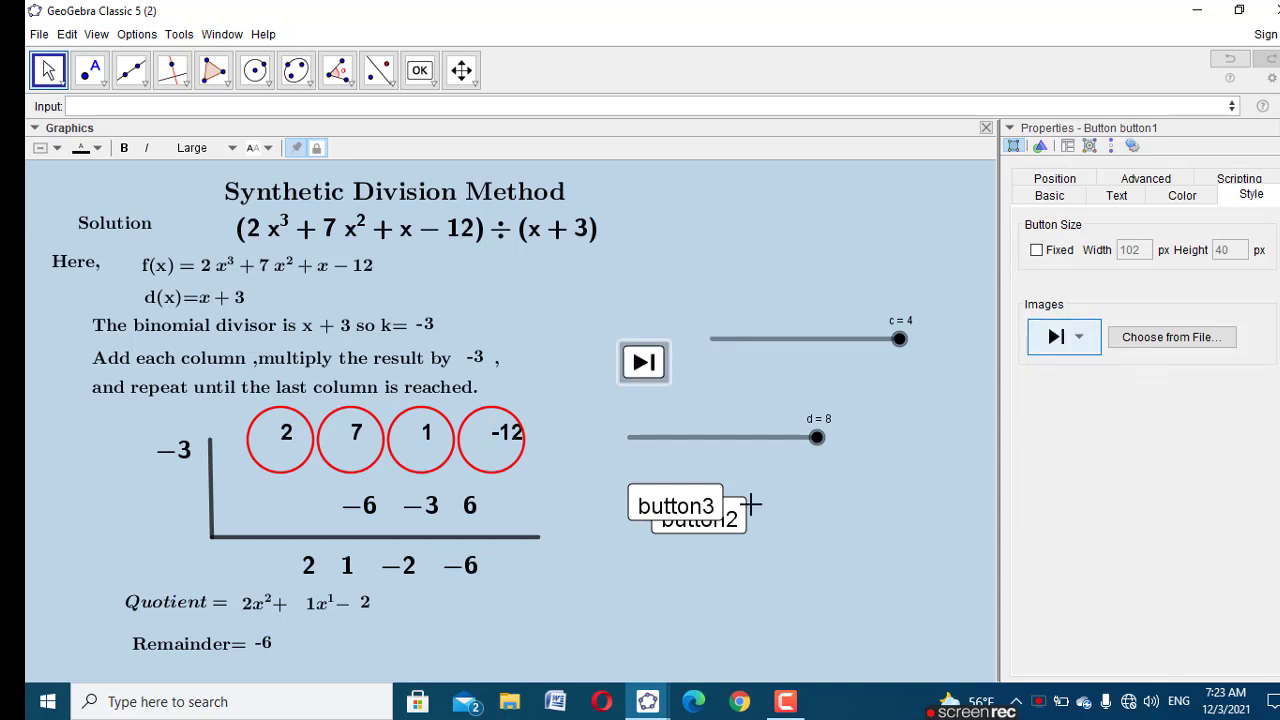
Step: Give the button that decreases d the skip-back image
left_click(733, 520)
left_click(1078, 337)
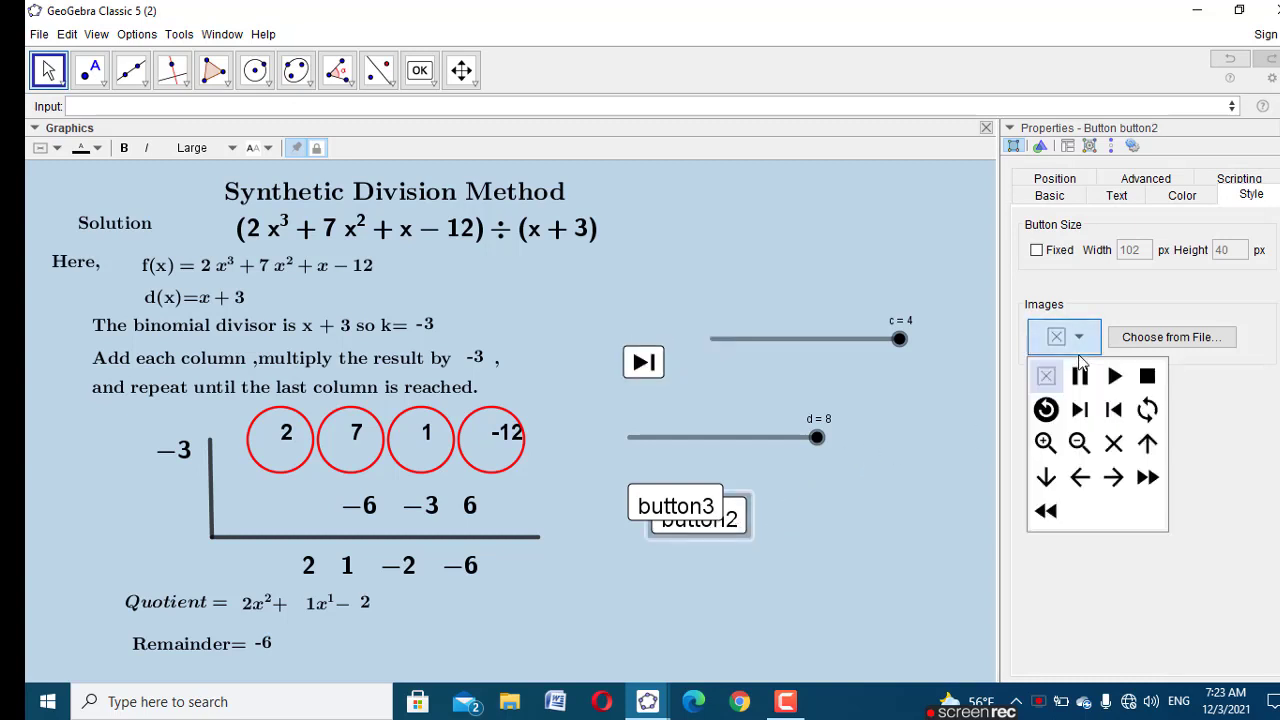
left_click(1110, 412)
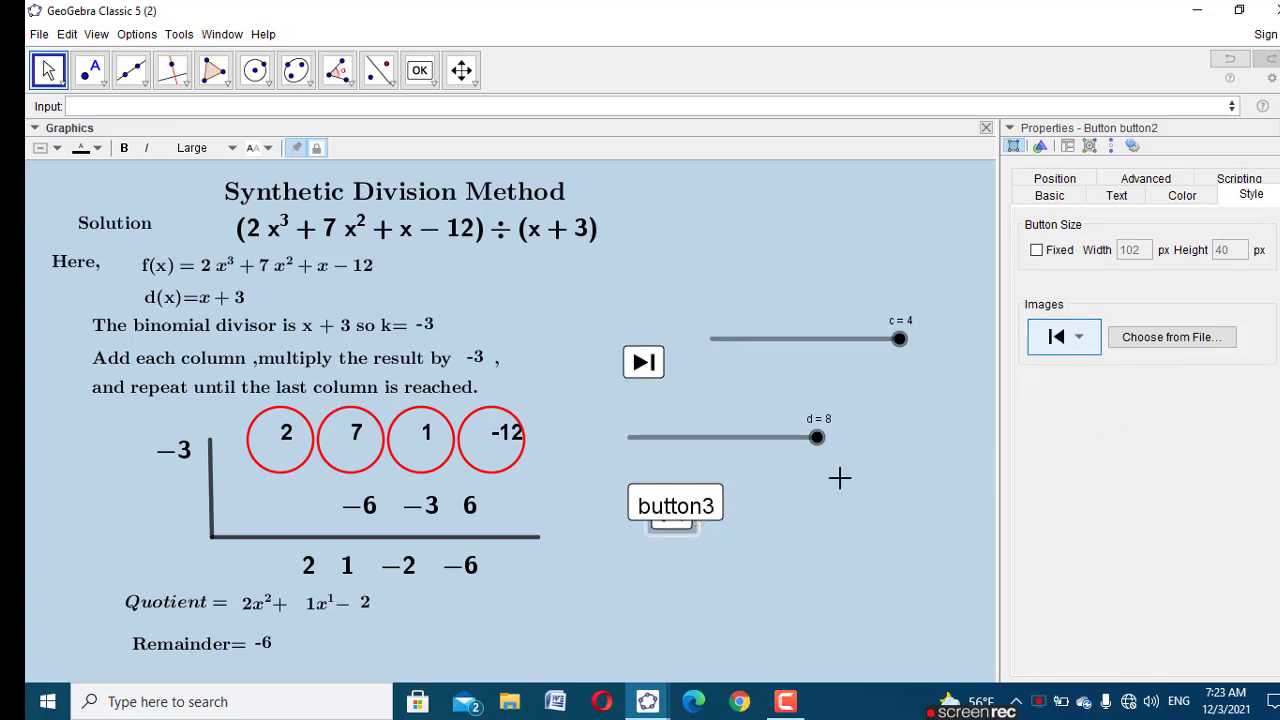
Step: Give the button that resets c and d the cross image and close its properties
left_click(700, 505)
left_click(1080, 340)
left_click(1113, 442)
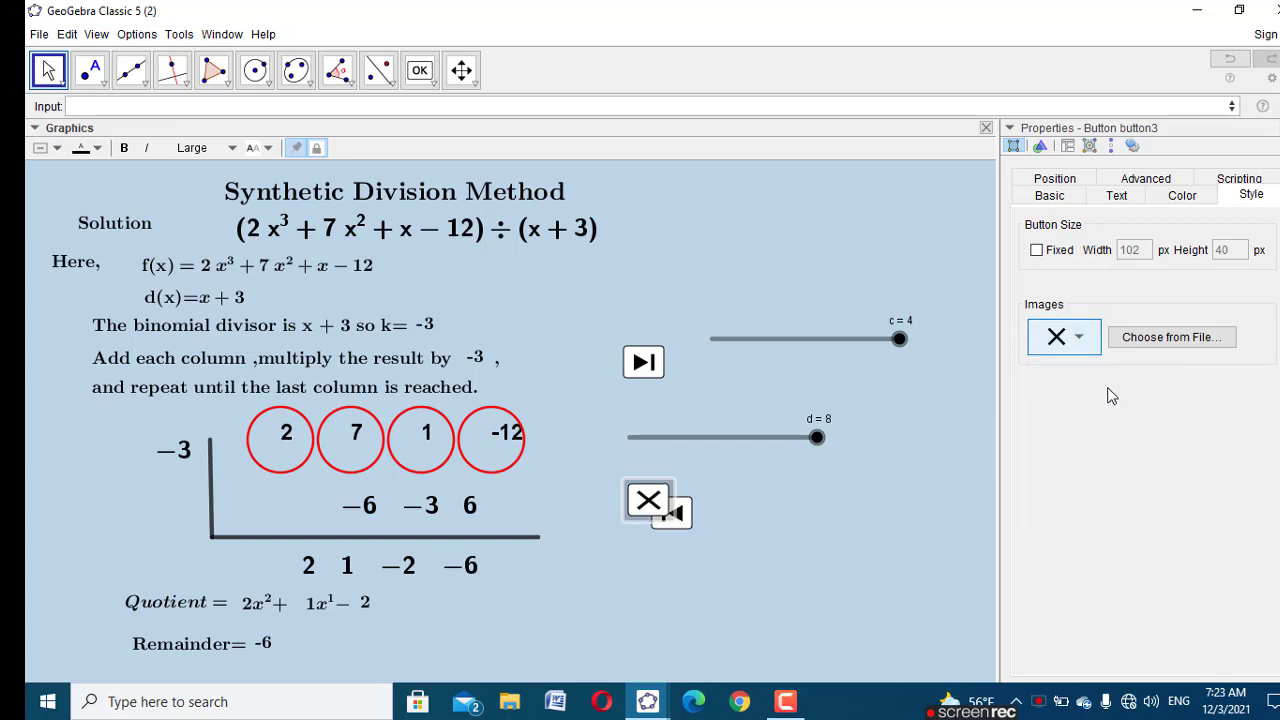
key("Escape")
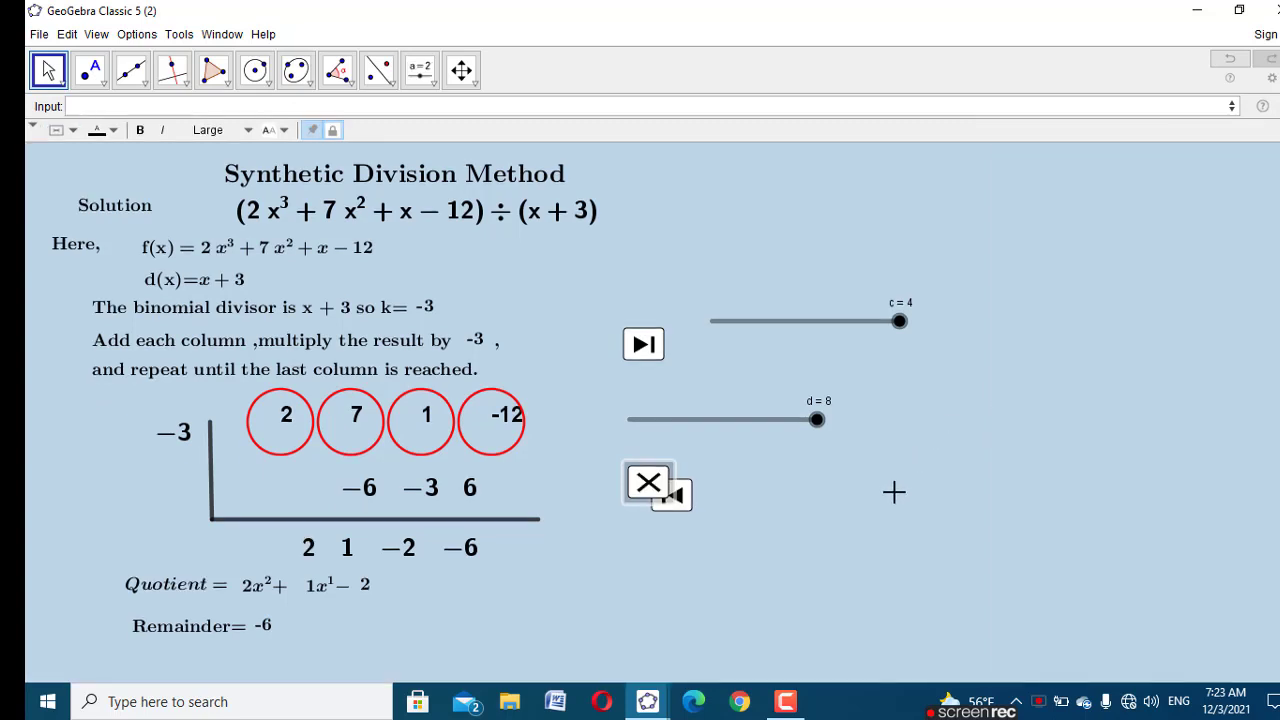
Step: Unfix the skip-forward button and move it to the empty area above and beyond the end of slider c
right_click(648, 358)
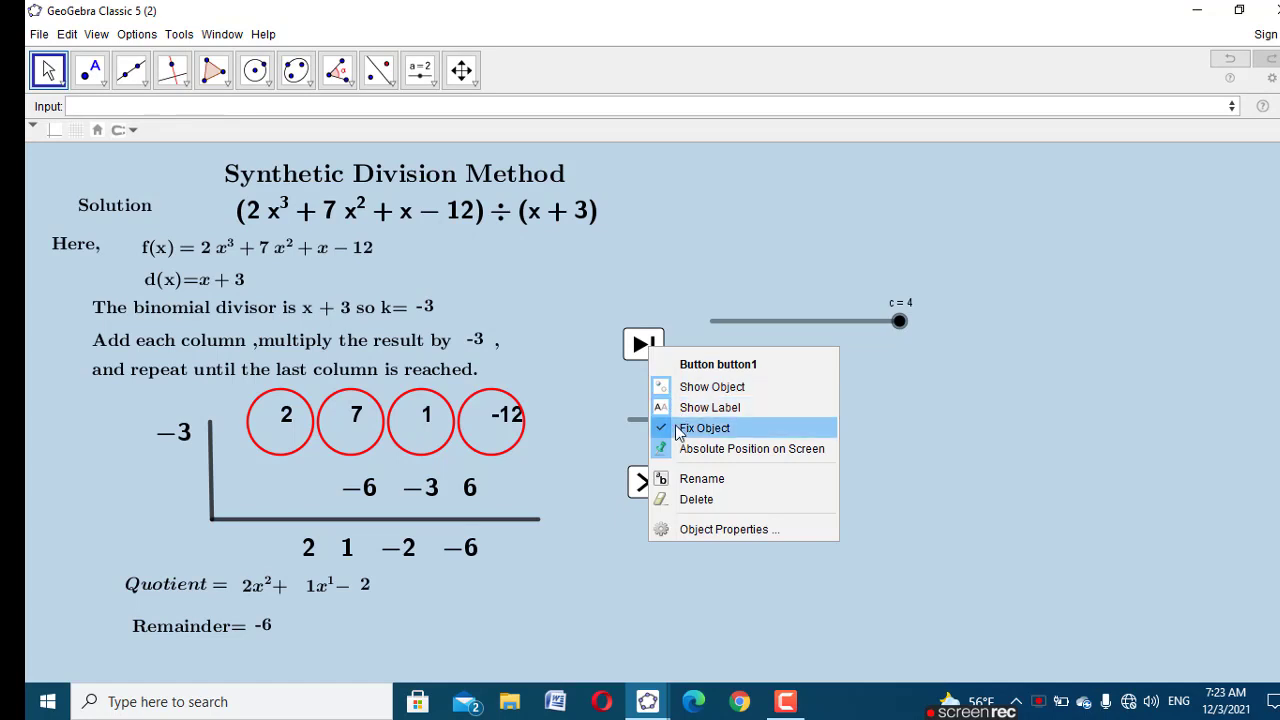
left_click(676, 430)
left_click_drag(645, 345, 1015, 274)
Step: Unfix the cross button and place it directly beside the skip-forward button
right_click(648, 486)
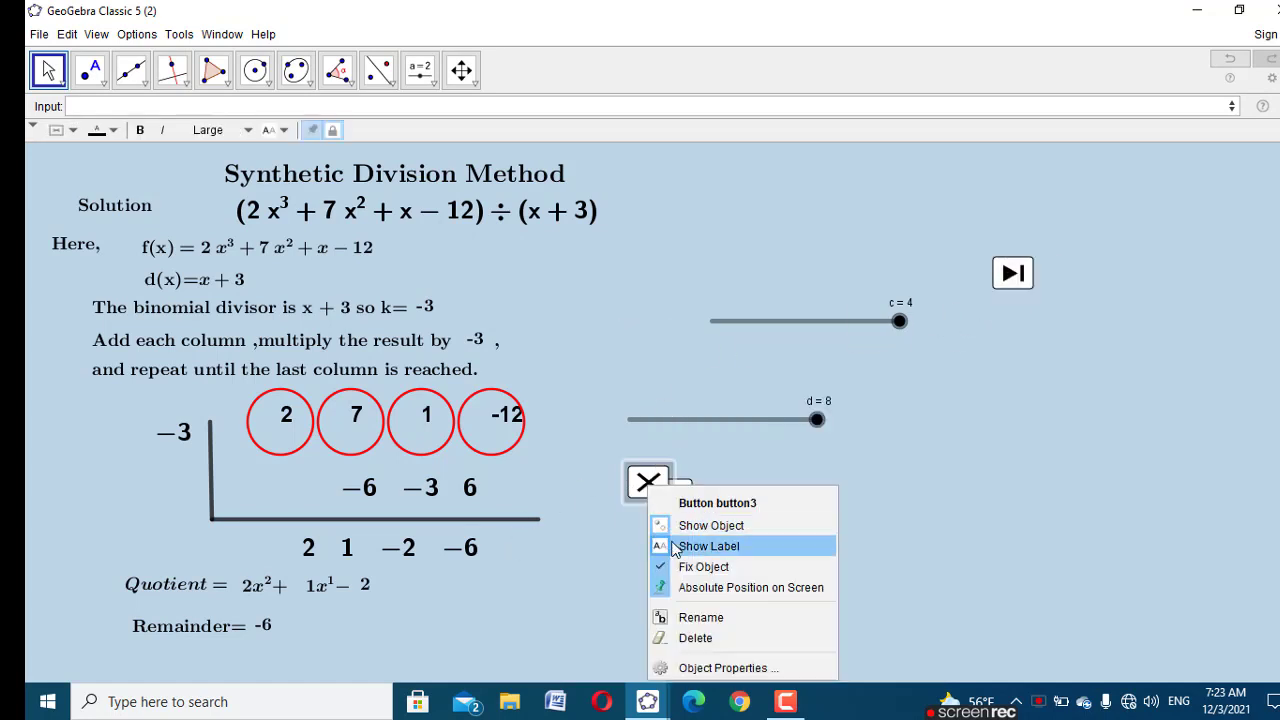
left_click(690, 567)
left_click_drag(669, 494, 1072, 295)
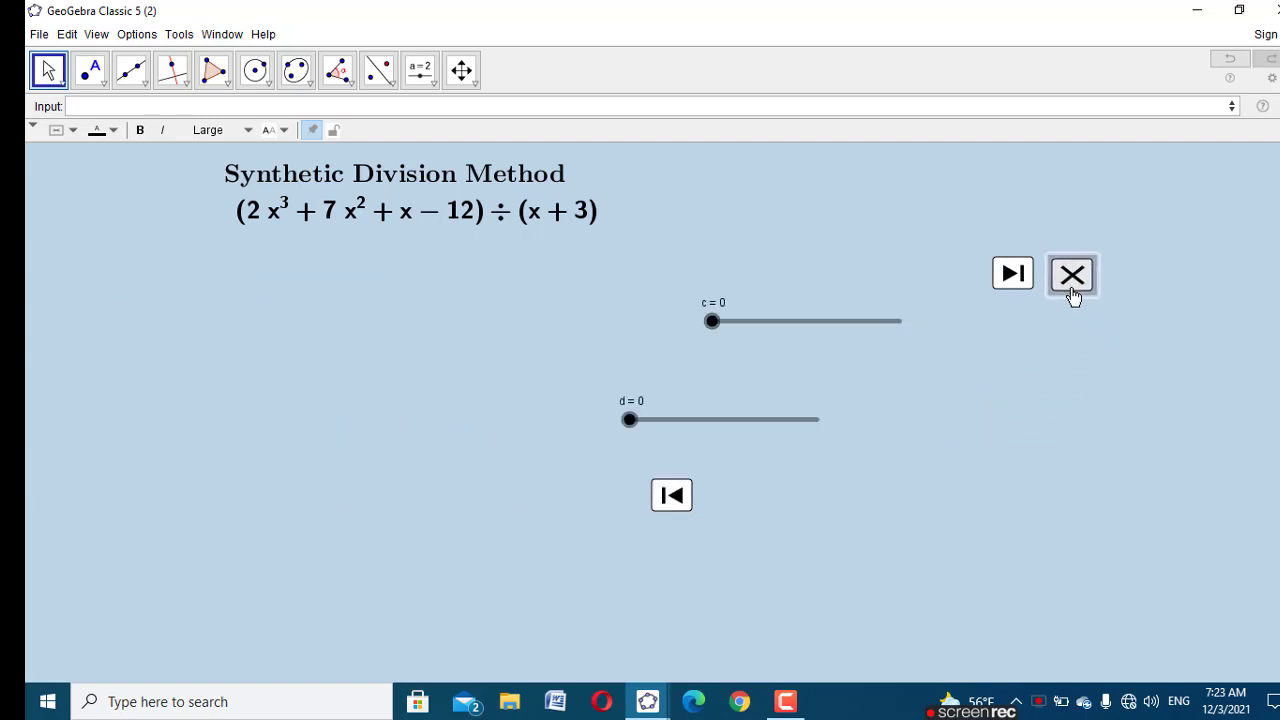
Step: Unfix the skip-back button and place it in line after the cross button
right_click(678, 500)
left_click(729, 571)
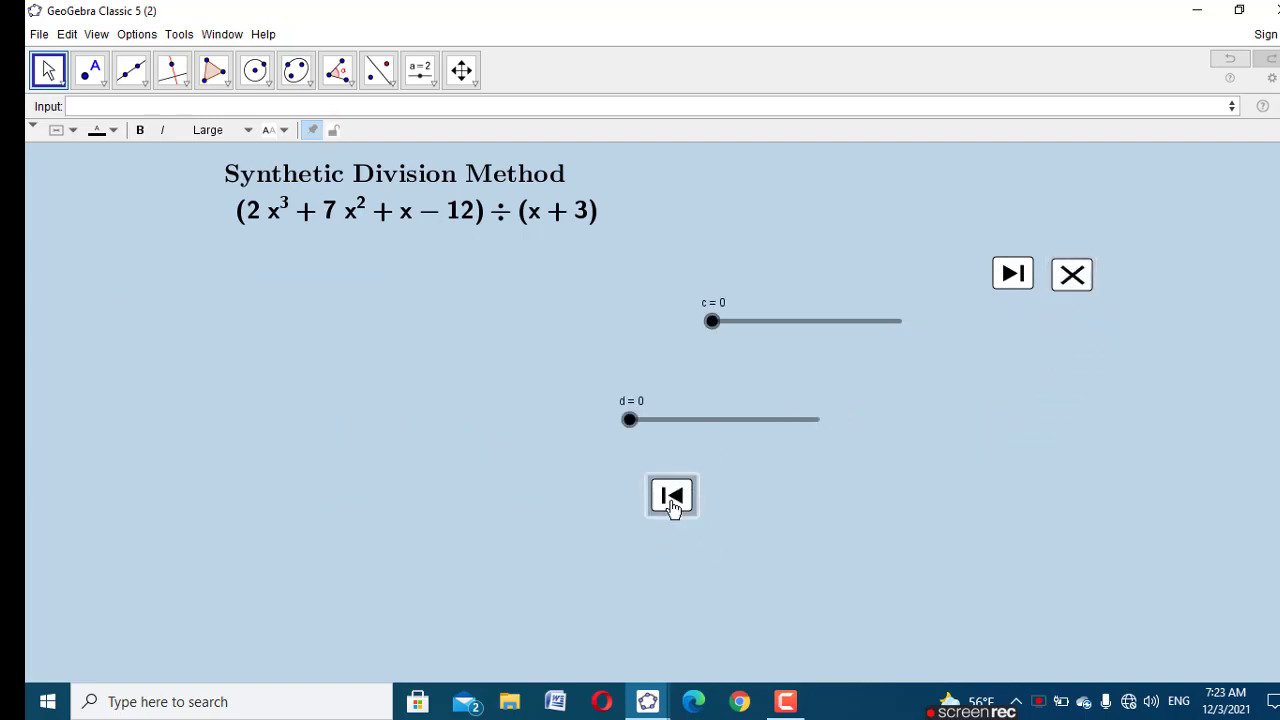
left_click_drag(671, 506, 1143, 281)
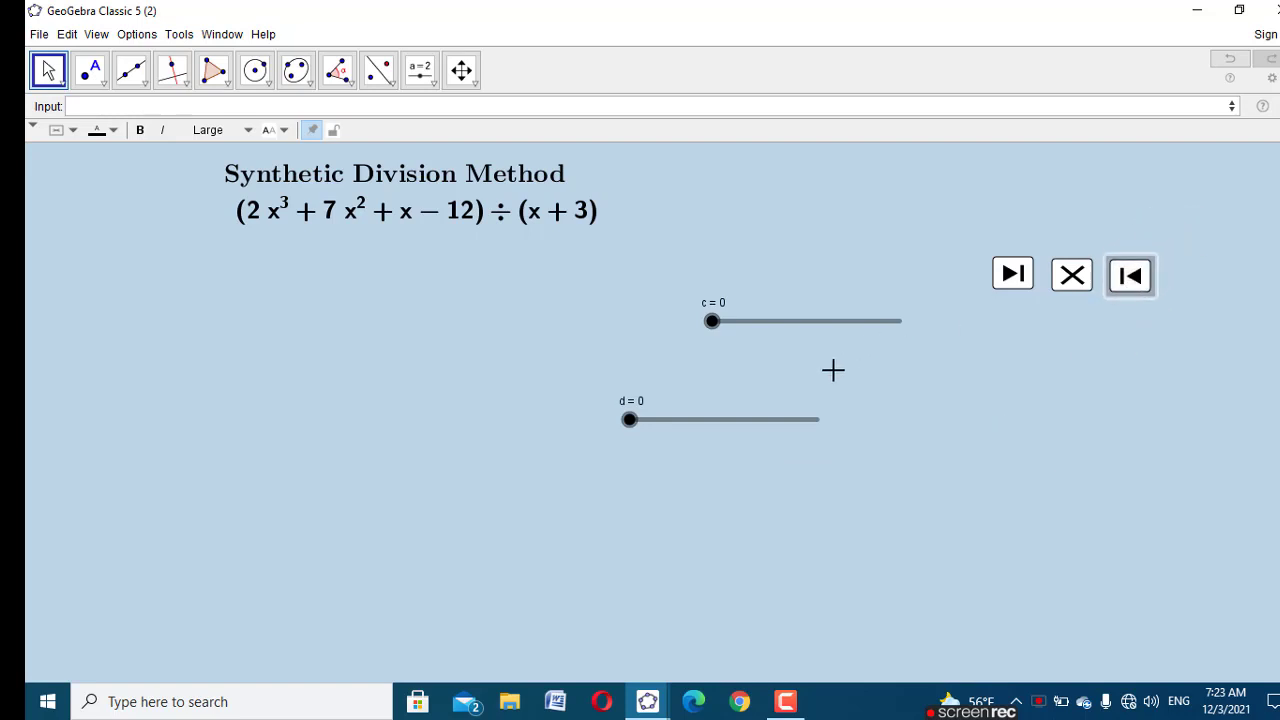
Step: Hide slider d and give slider c the caption "Slide me"
right_click(716, 420)
left_click(750, 455)
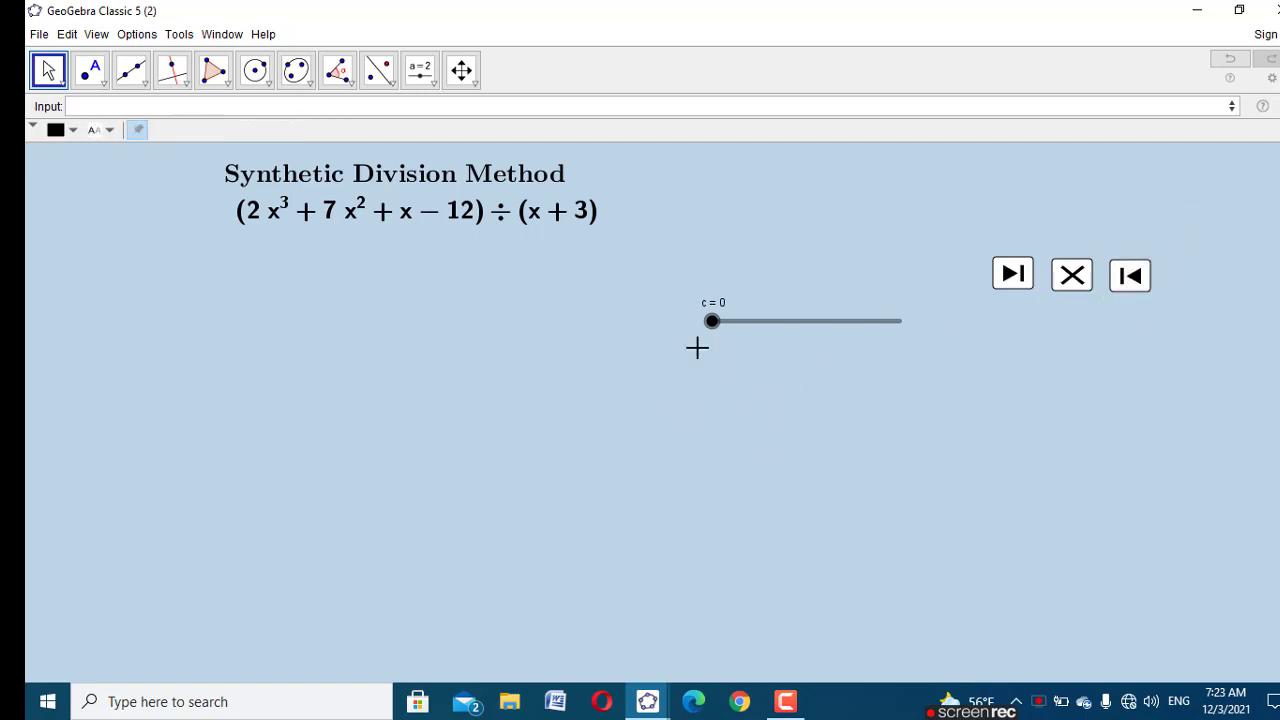
right_click(709, 328)
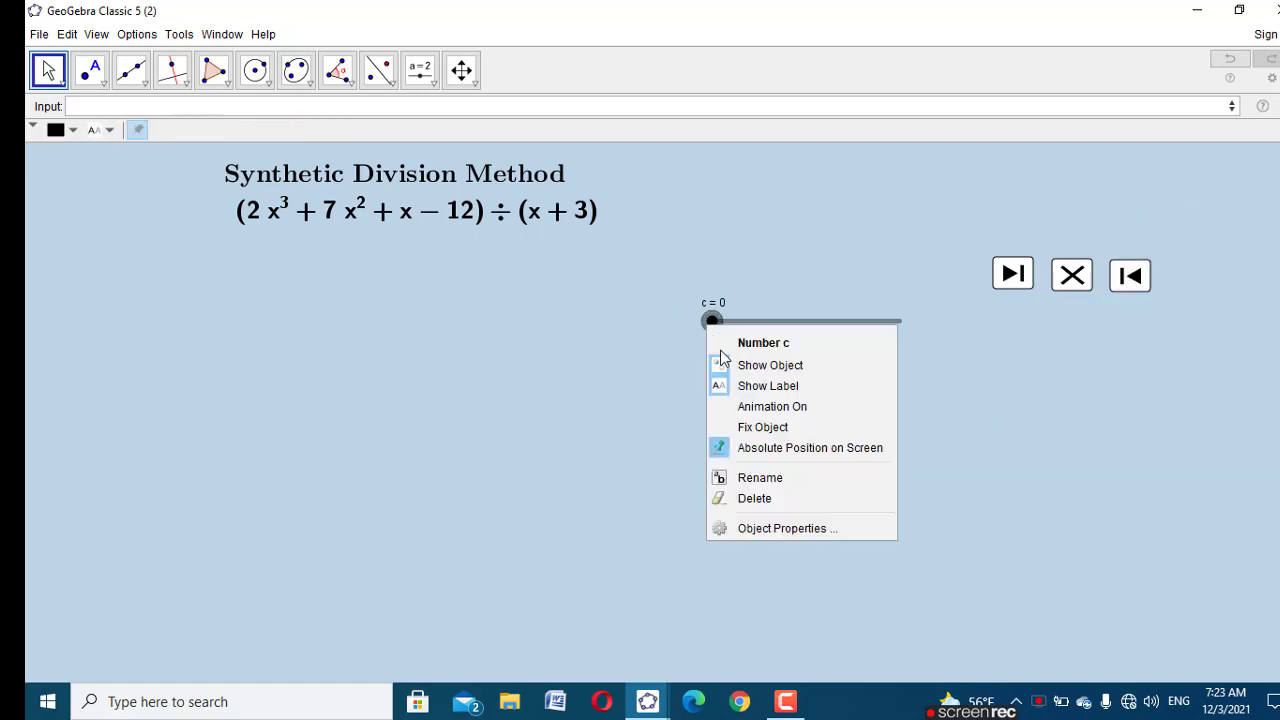
left_click(792, 528)
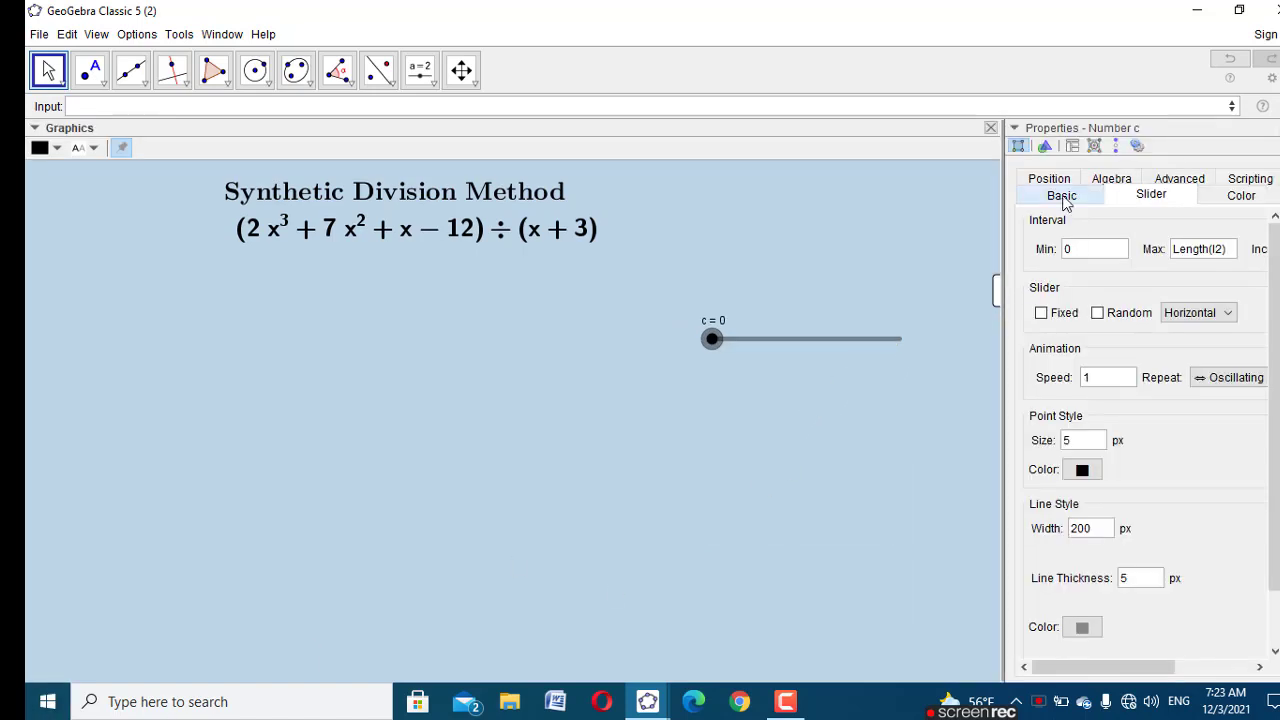
left_click(1061, 195)
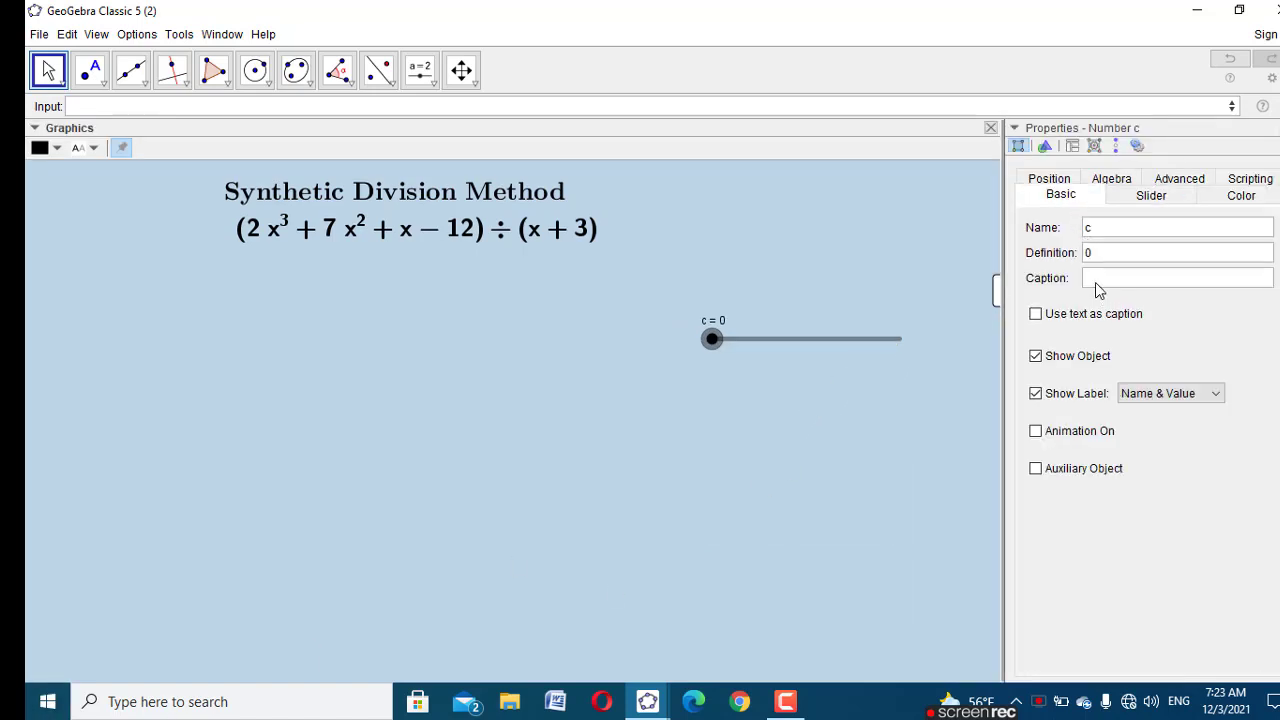
left_click(1095, 282)
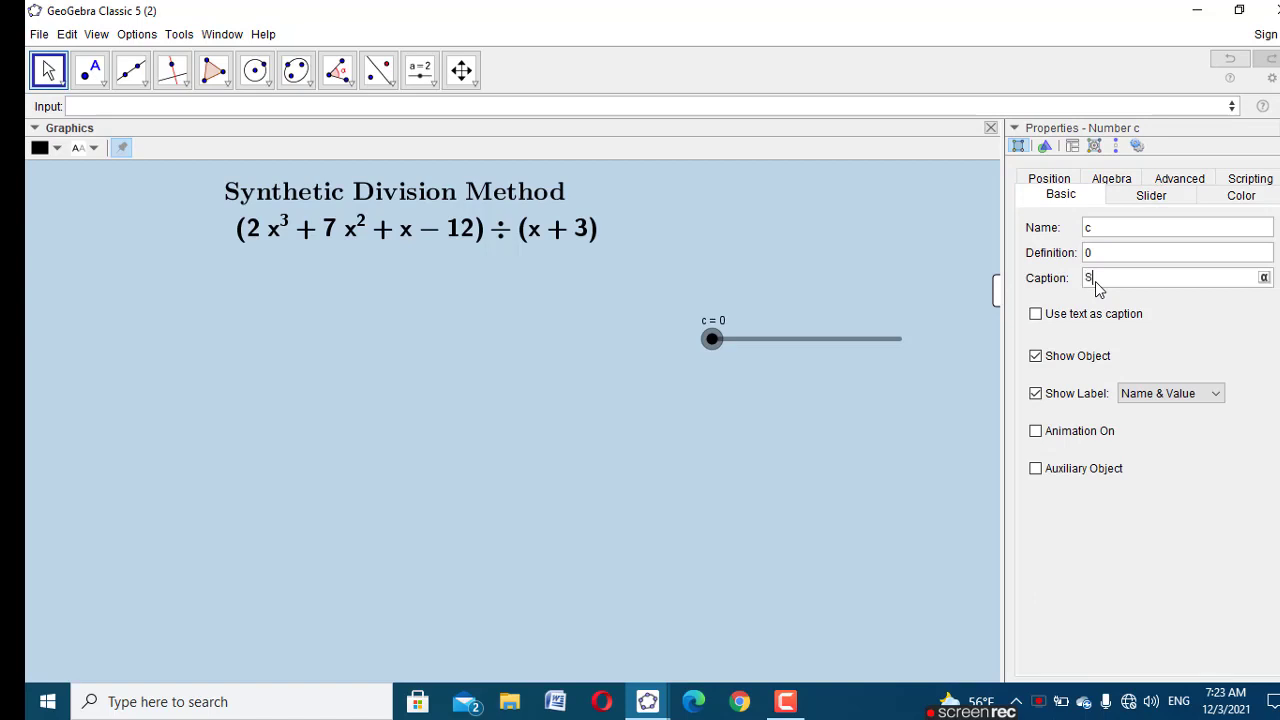
type("Slide me")
Step: Give slider c a visibility condition that makes it appear only once d reaches the required step (d>=)
left_click(1199, 181)
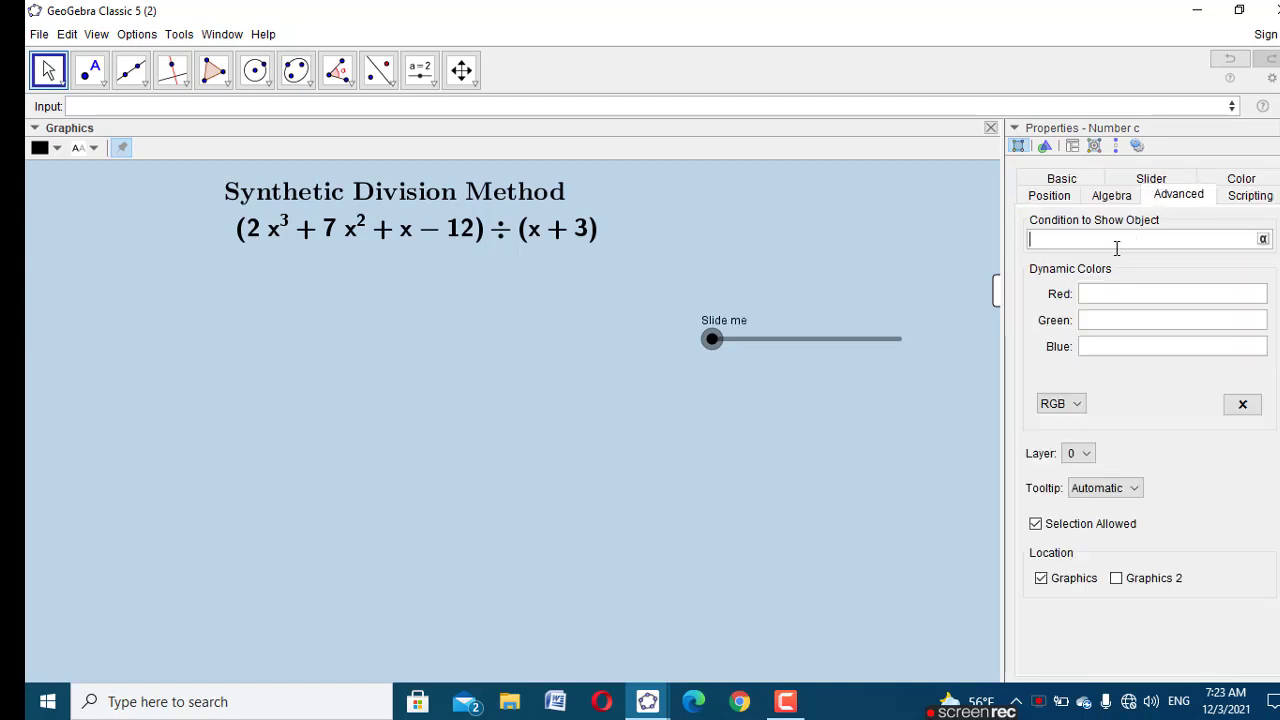
type("setvalue(d,d+1)")
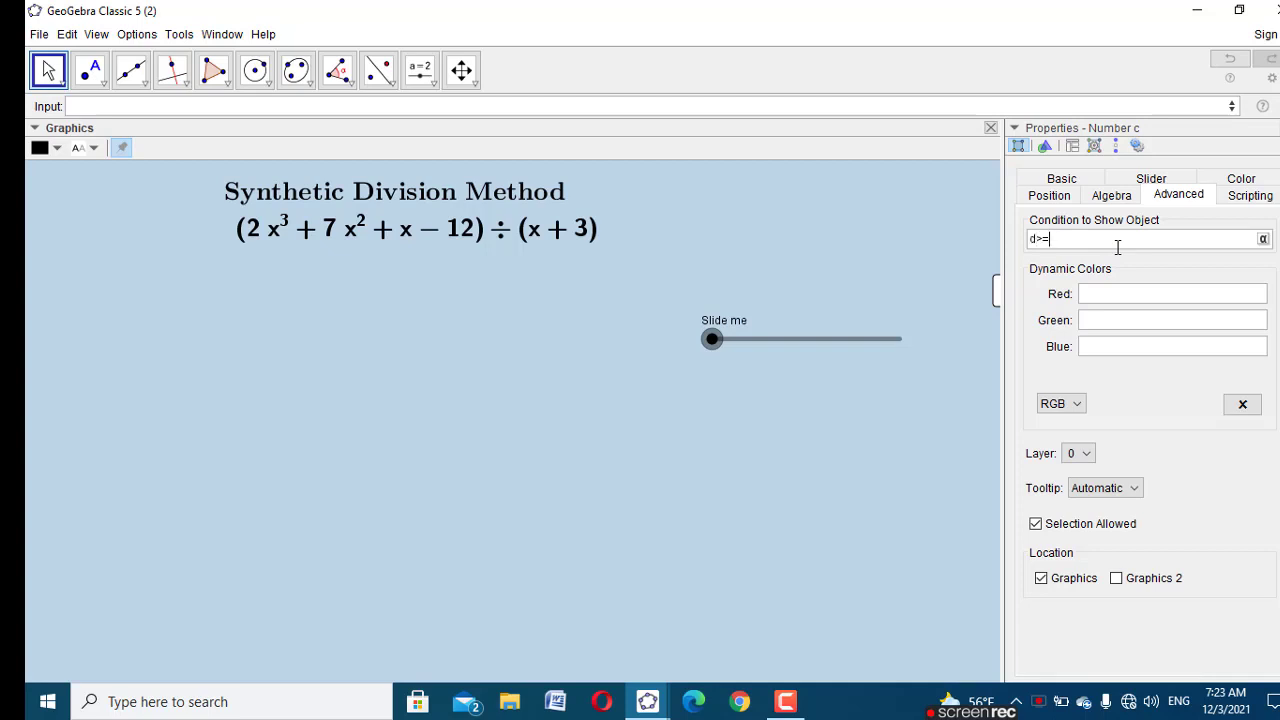
left_click(1062, 178)
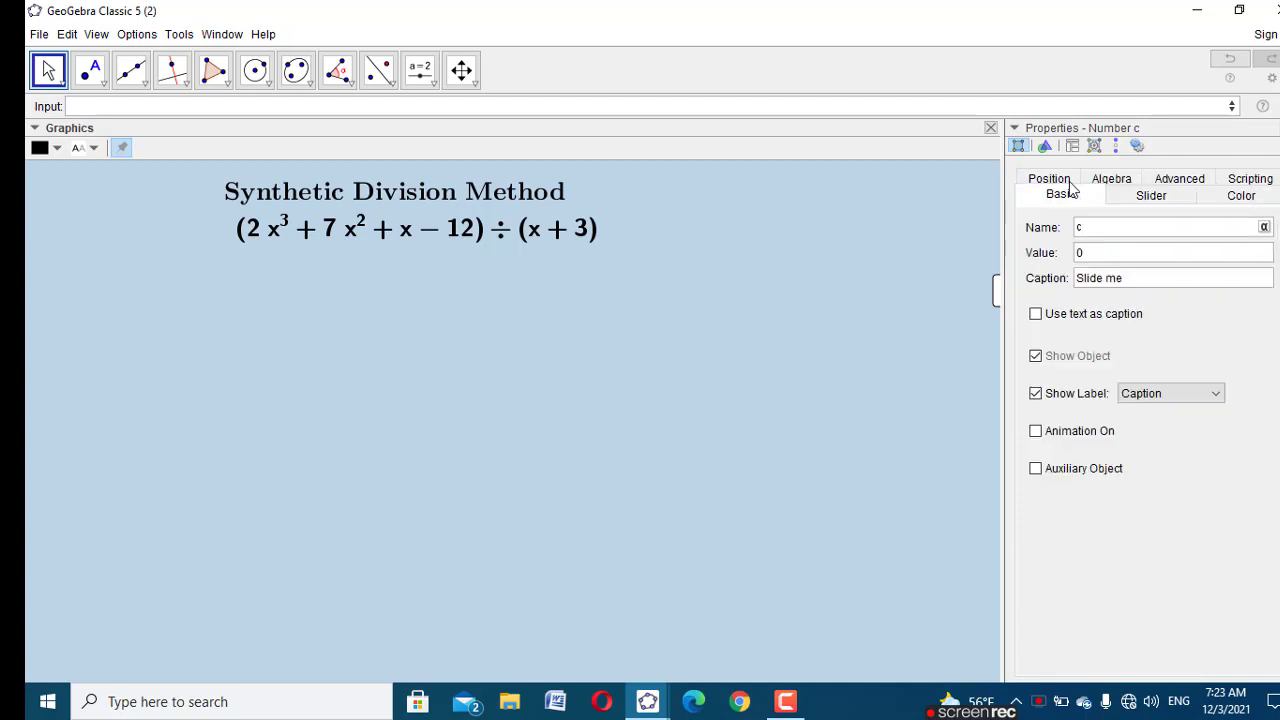
Step: Shorten the line width of slider c and close its properties
left_click(1145, 200)
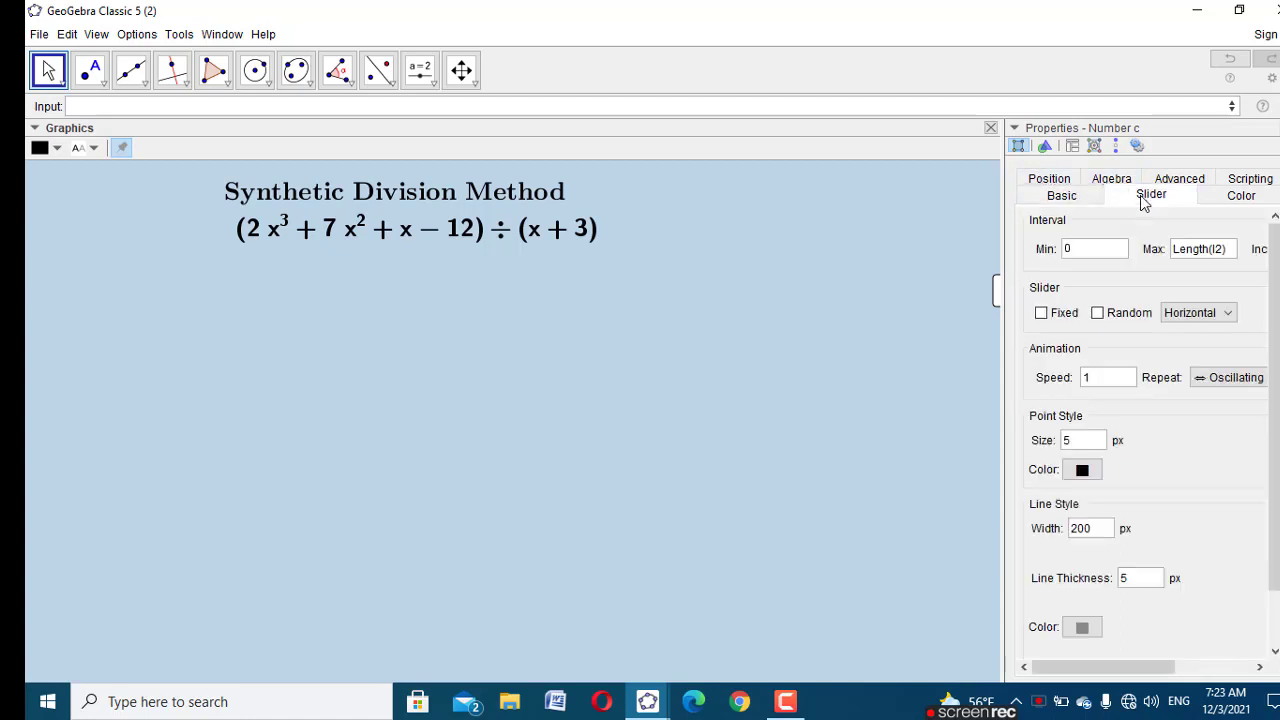
left_click_drag(1101, 537, 1043, 537)
key("Escape")
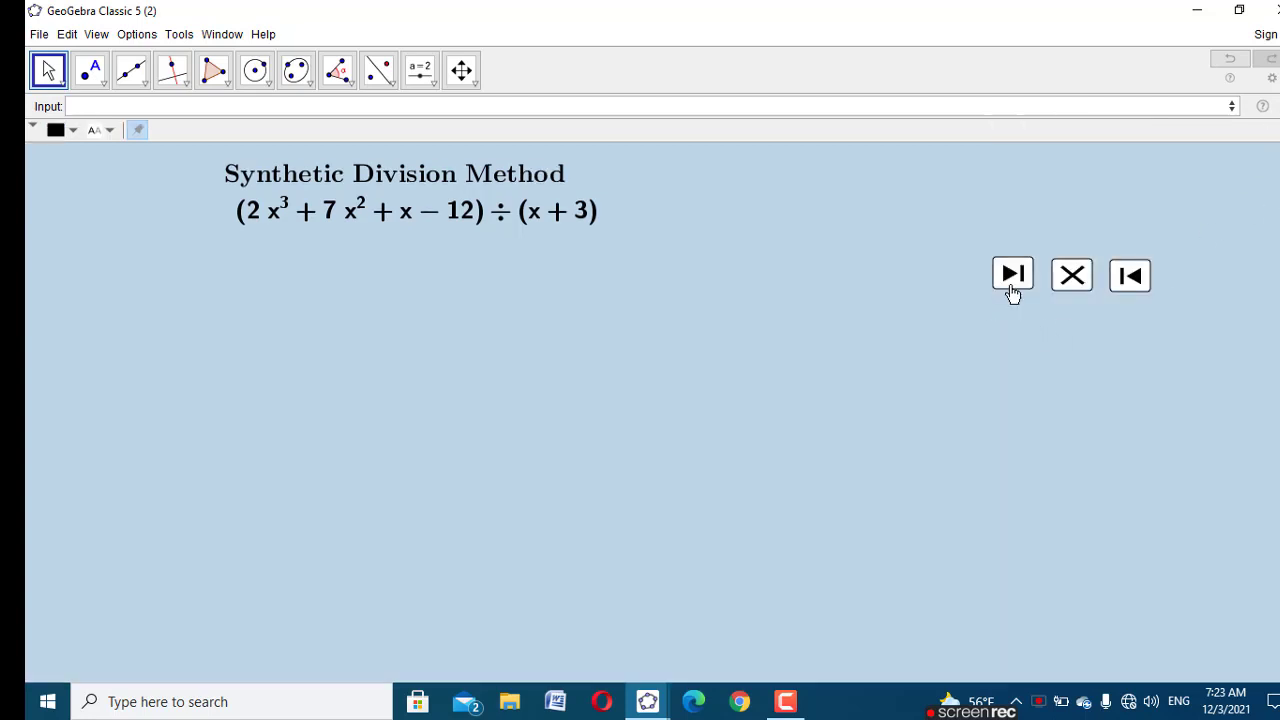
Step: Advance through the solution to the remainder using the skip-forward button and slider c, and place slider c just below the navigation buttons
left_click(1011, 282)
left_click(1011, 282)
left_click(1011, 282)
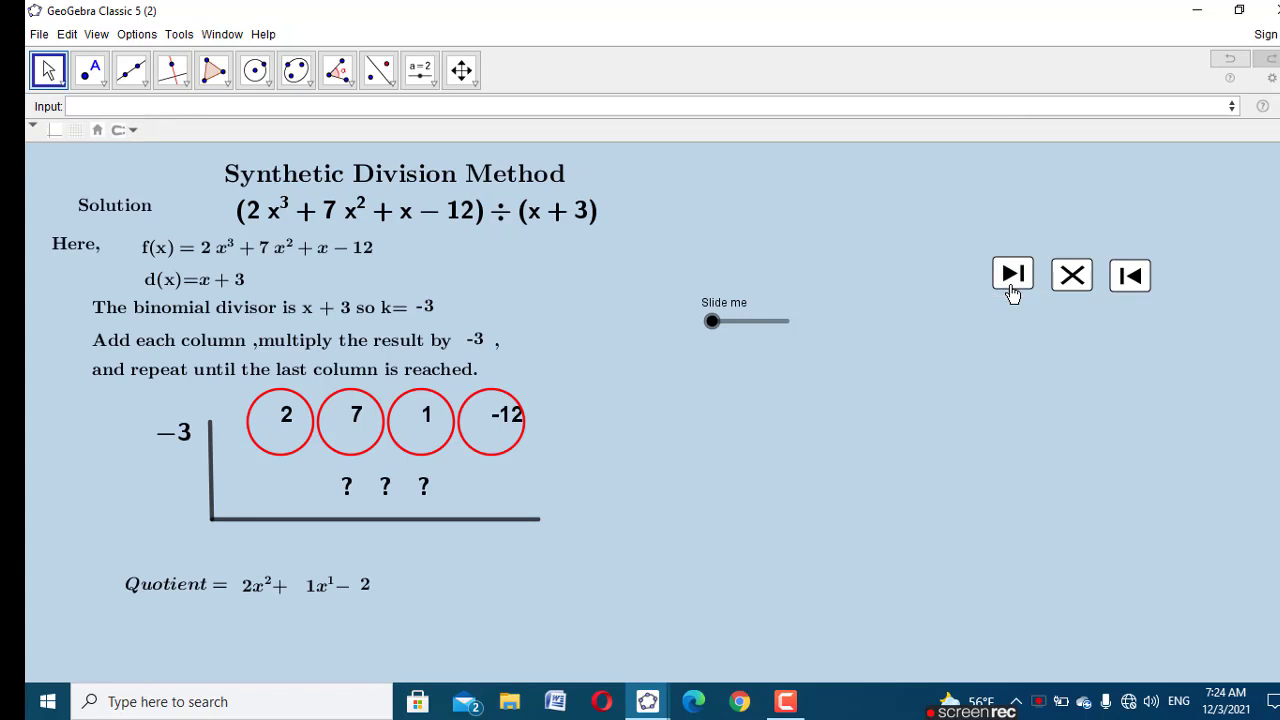
left_click_drag(714, 323, 808, 320)
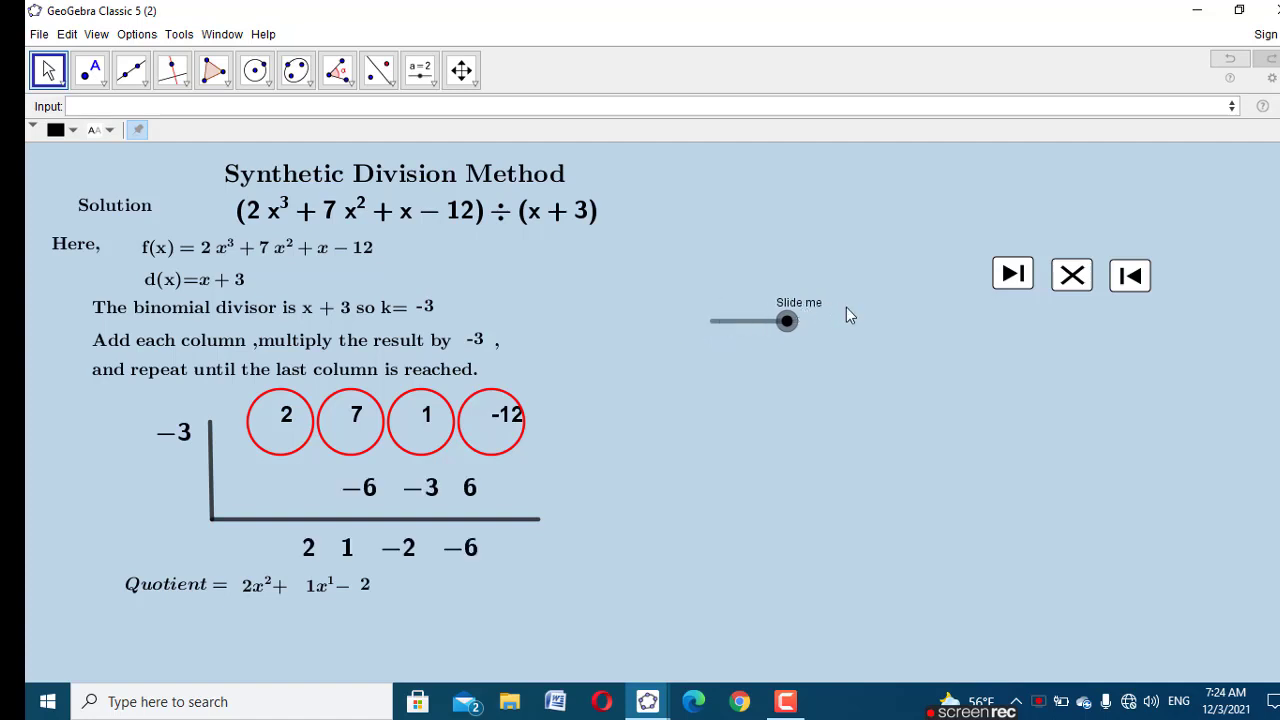
left_click(1013, 276)
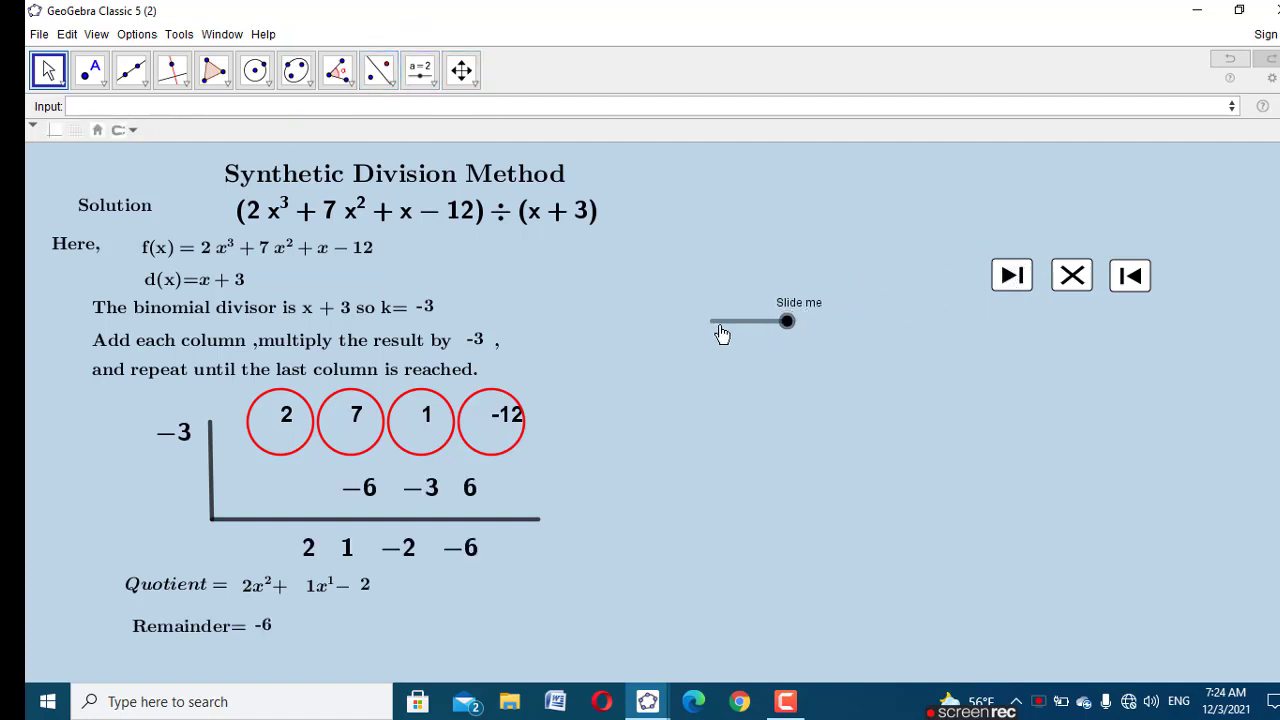
left_click_drag(720, 332, 1050, 317)
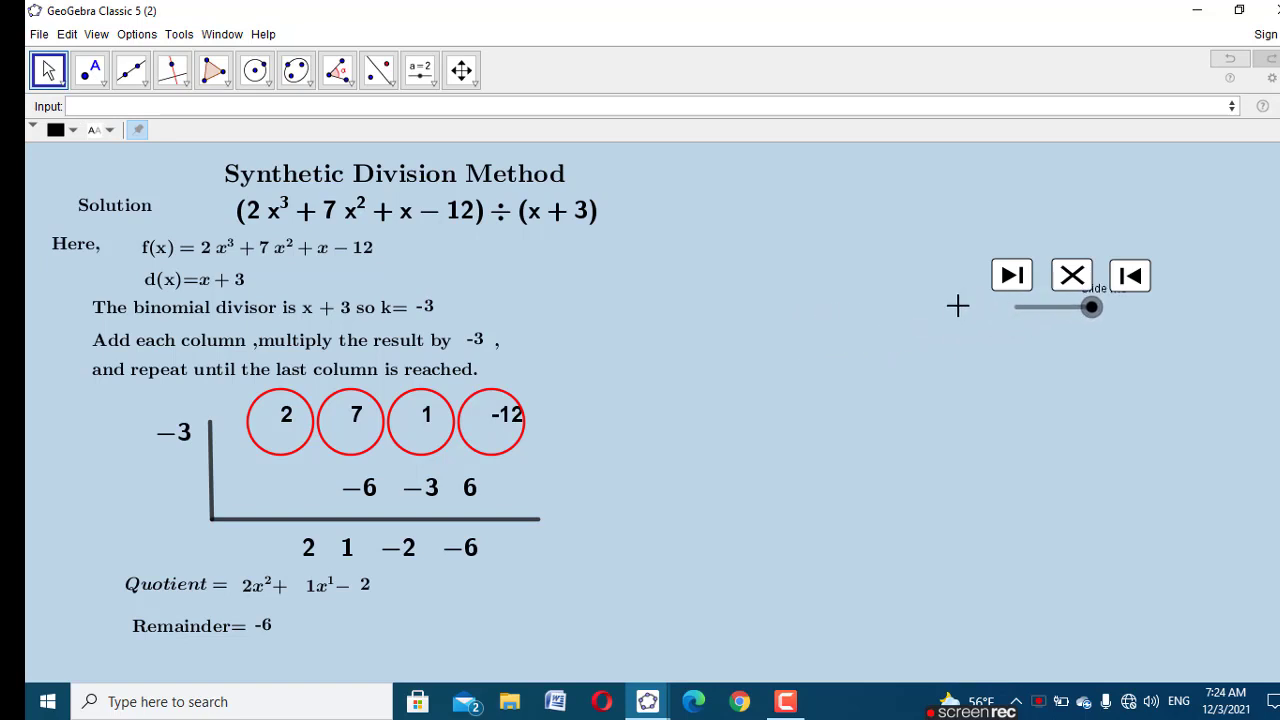
Step: Insert an input box captioned "Function =" linked to f(x) in the empty area beside the solution text
left_click(428, 84)
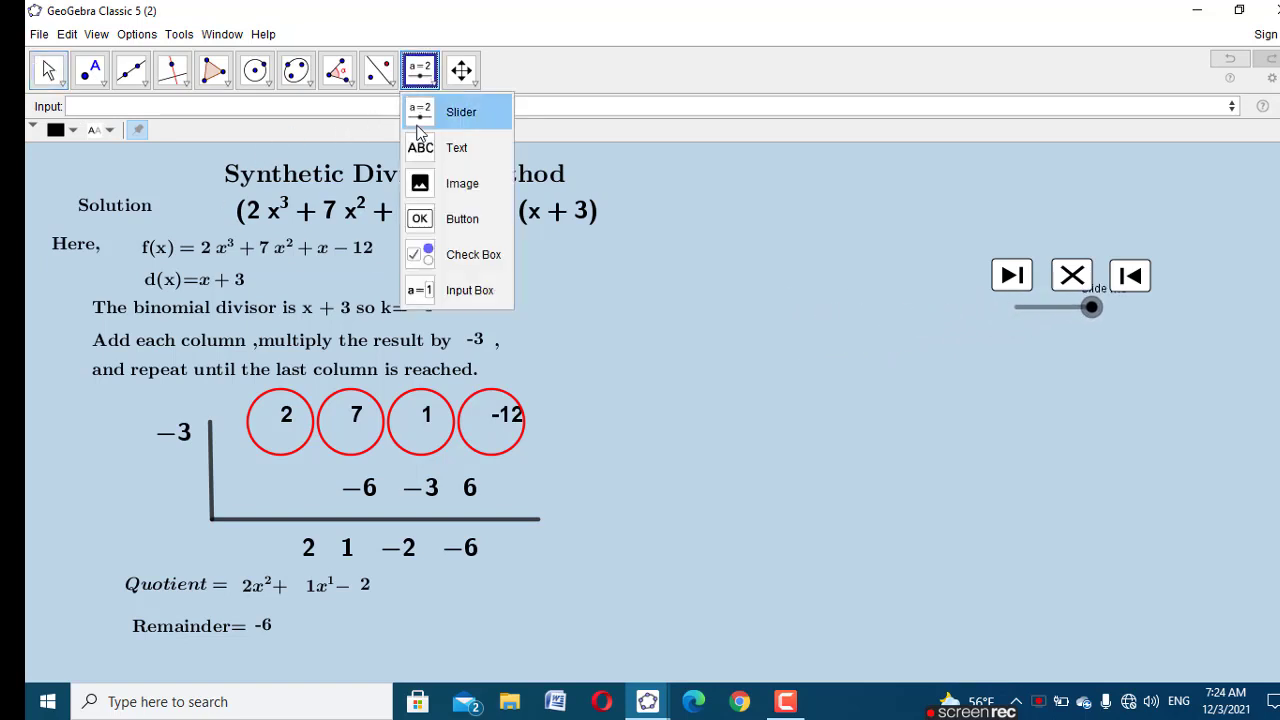
left_click(452, 292)
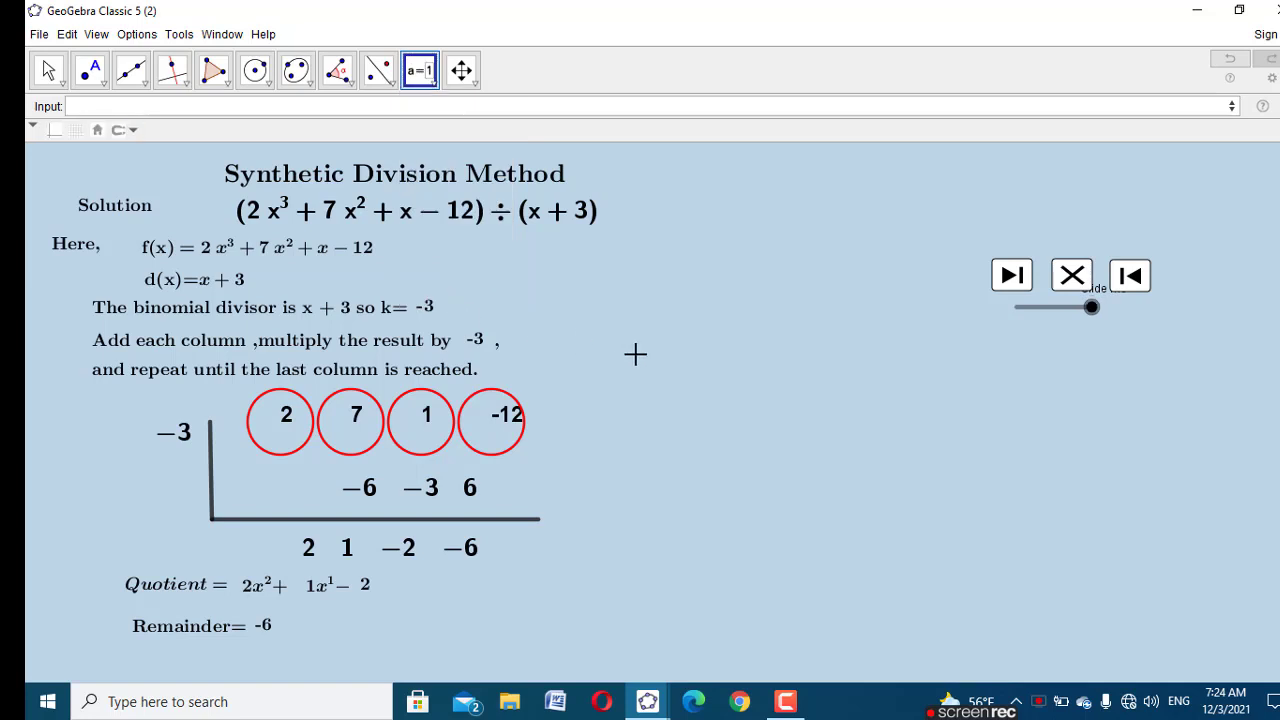
left_click(634, 354)
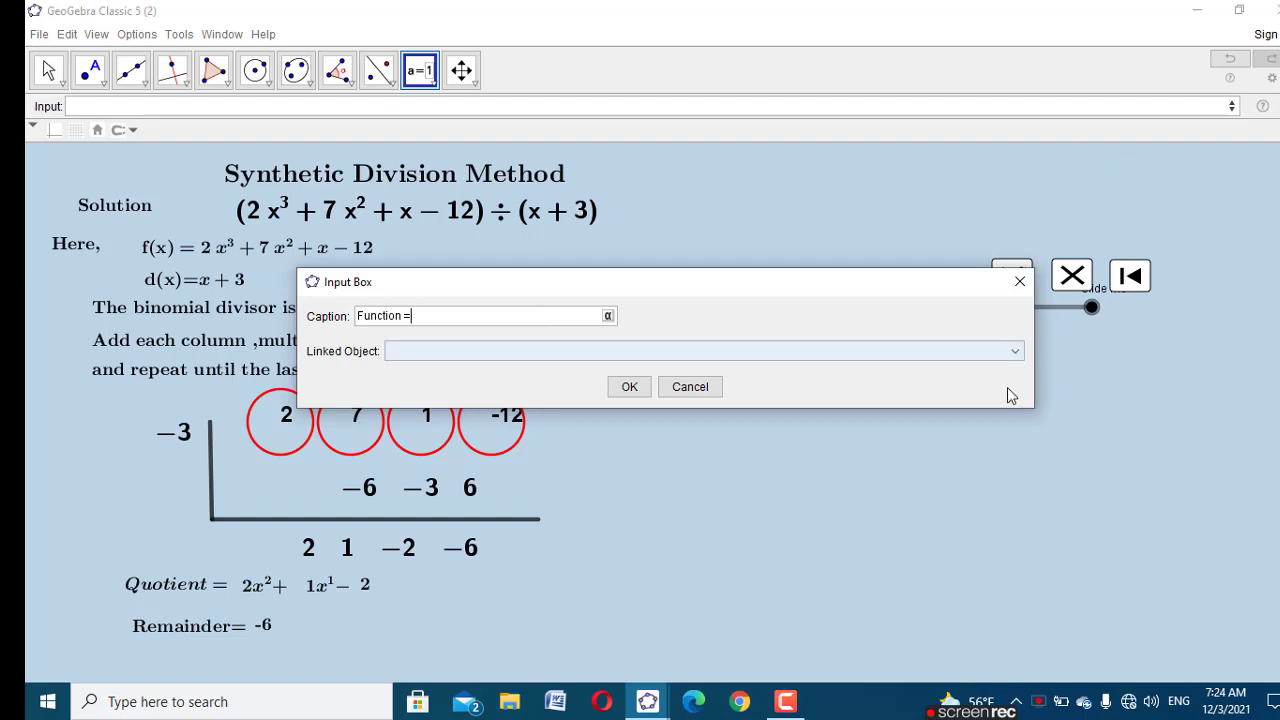
left_click(1016, 352)
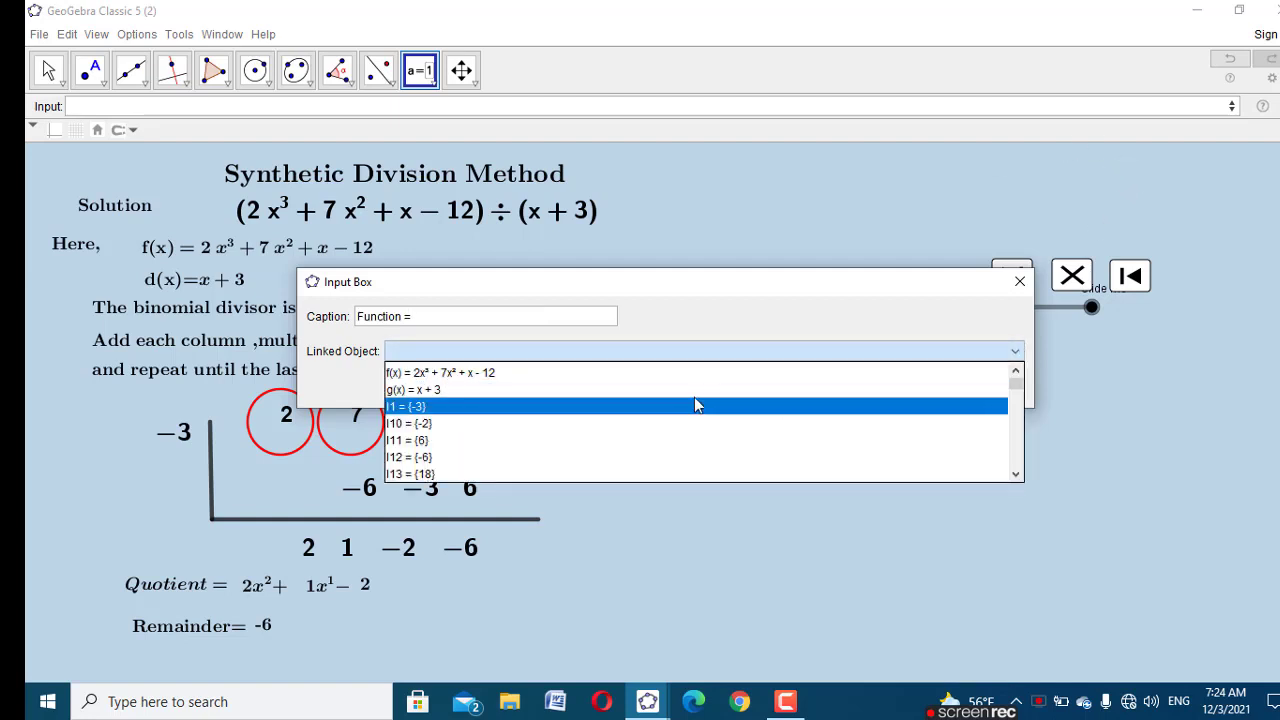
left_click(680, 373)
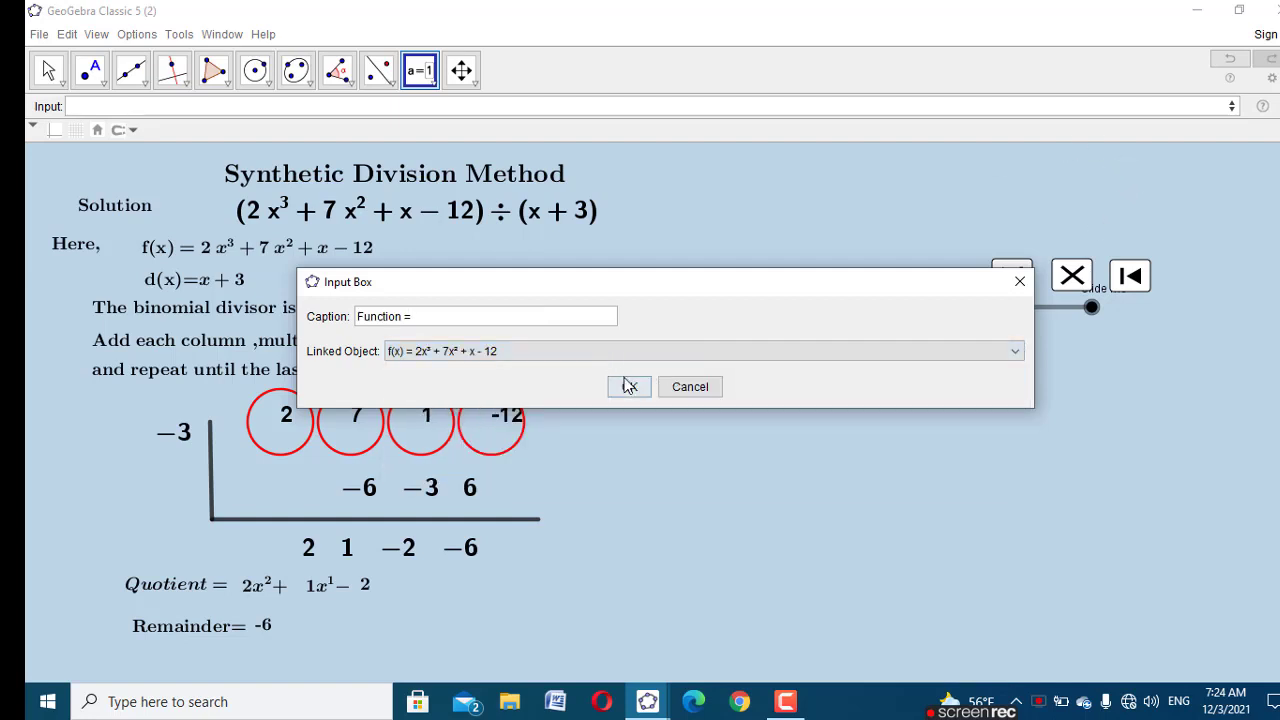
left_click(629, 387)
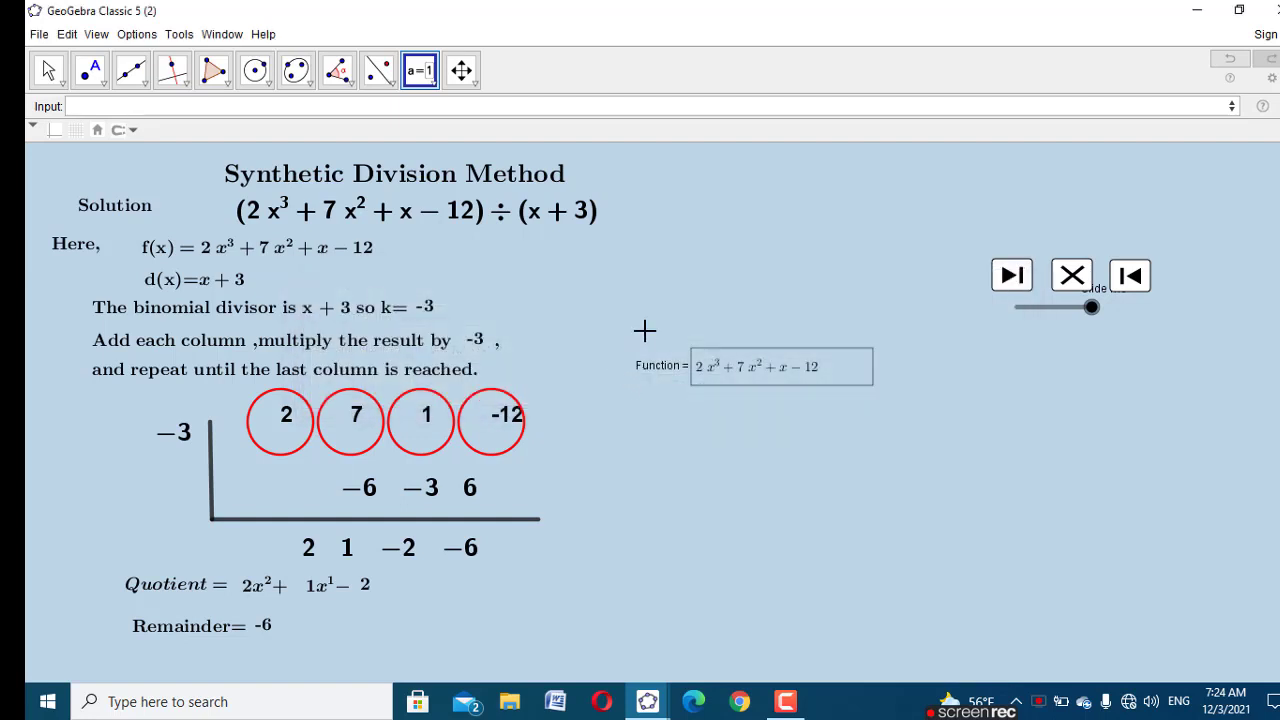
Step: Insert an input box captioned "Divisor =" linked to g(x) = x + 3 just above the Function box
left_click(644, 330)
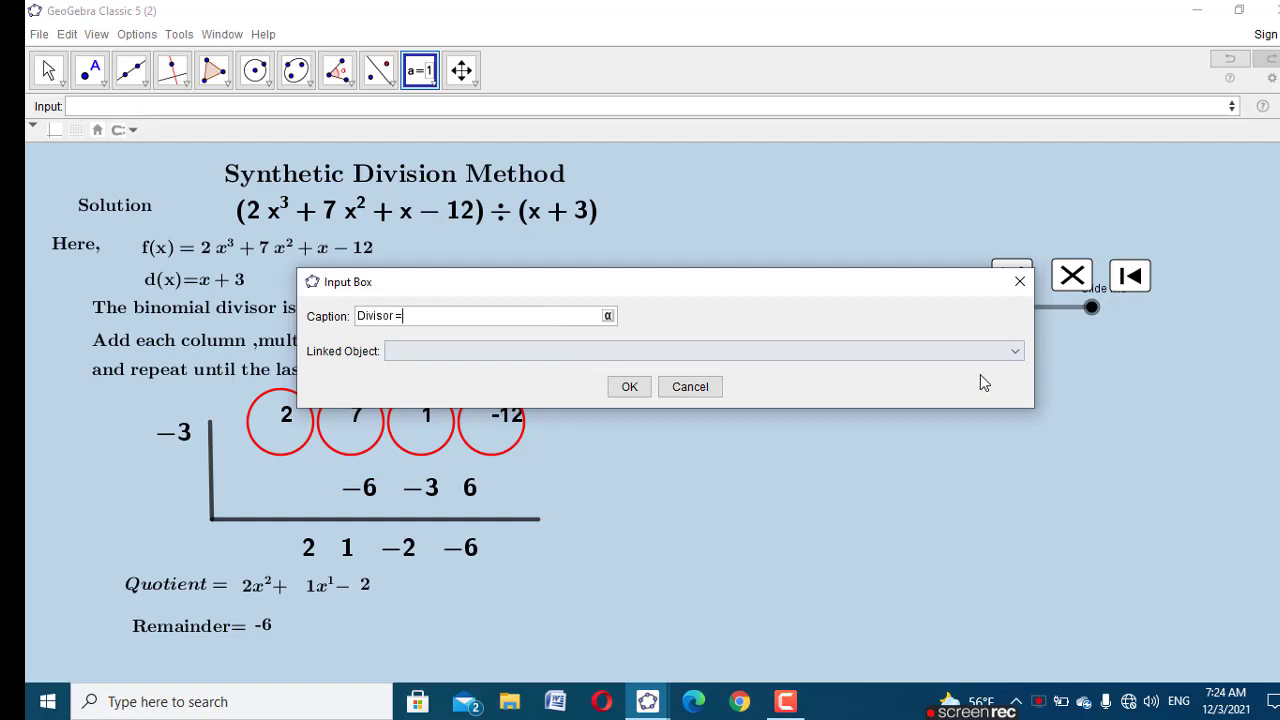
left_click(1013, 356)
left_click(790, 392)
left_click(634, 387)
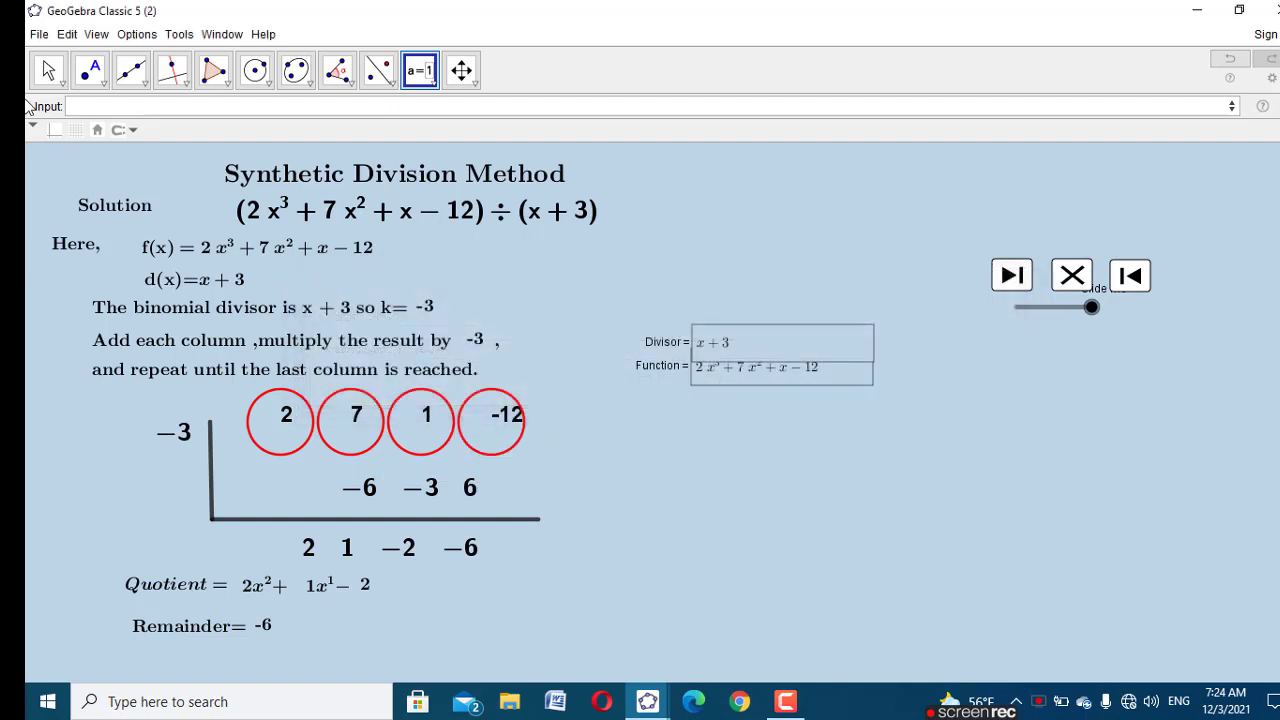
Step: Set the Divisor input box to Medium text size with a white background
left_click(48, 70)
left_click(673, 344)
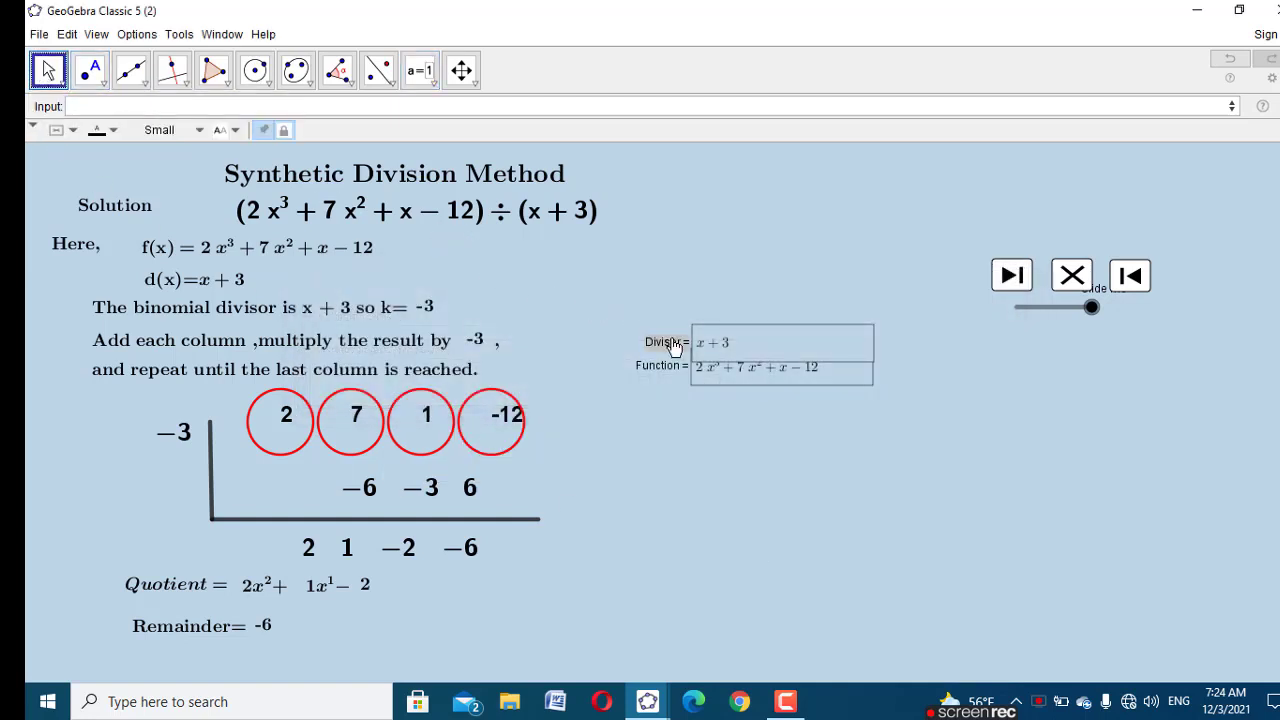
left_click(155, 131)
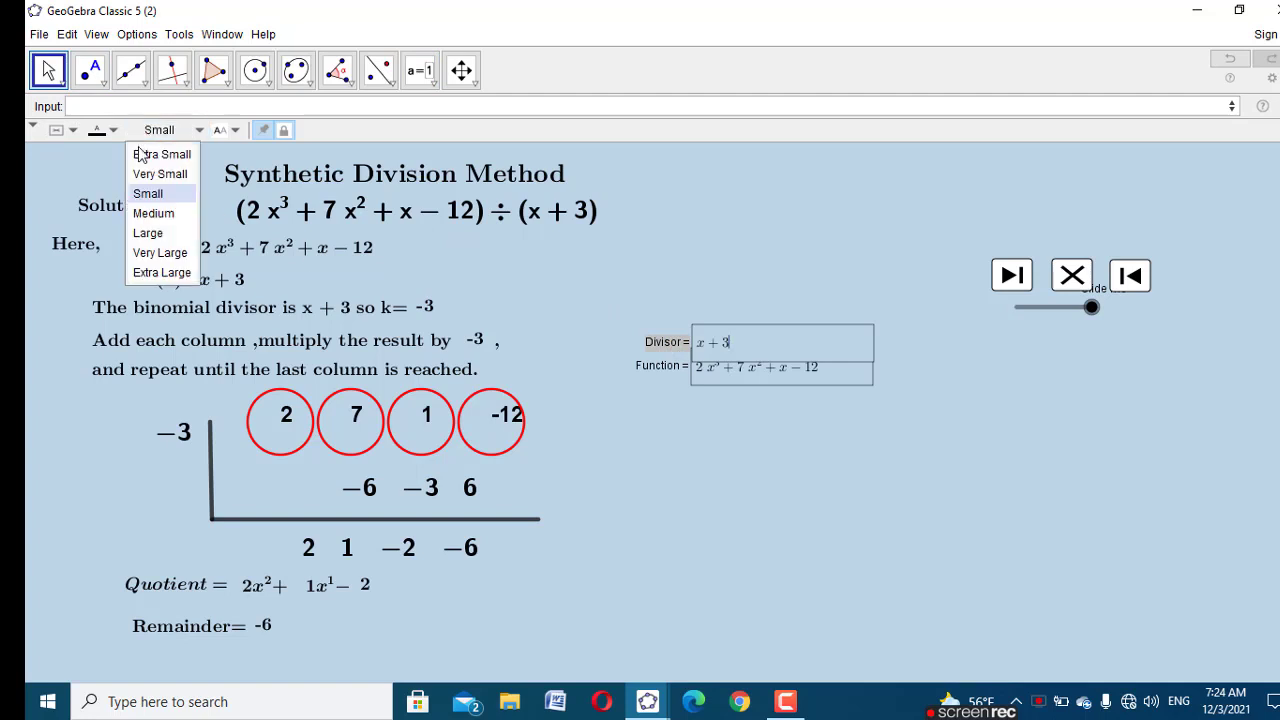
left_click(152, 214)
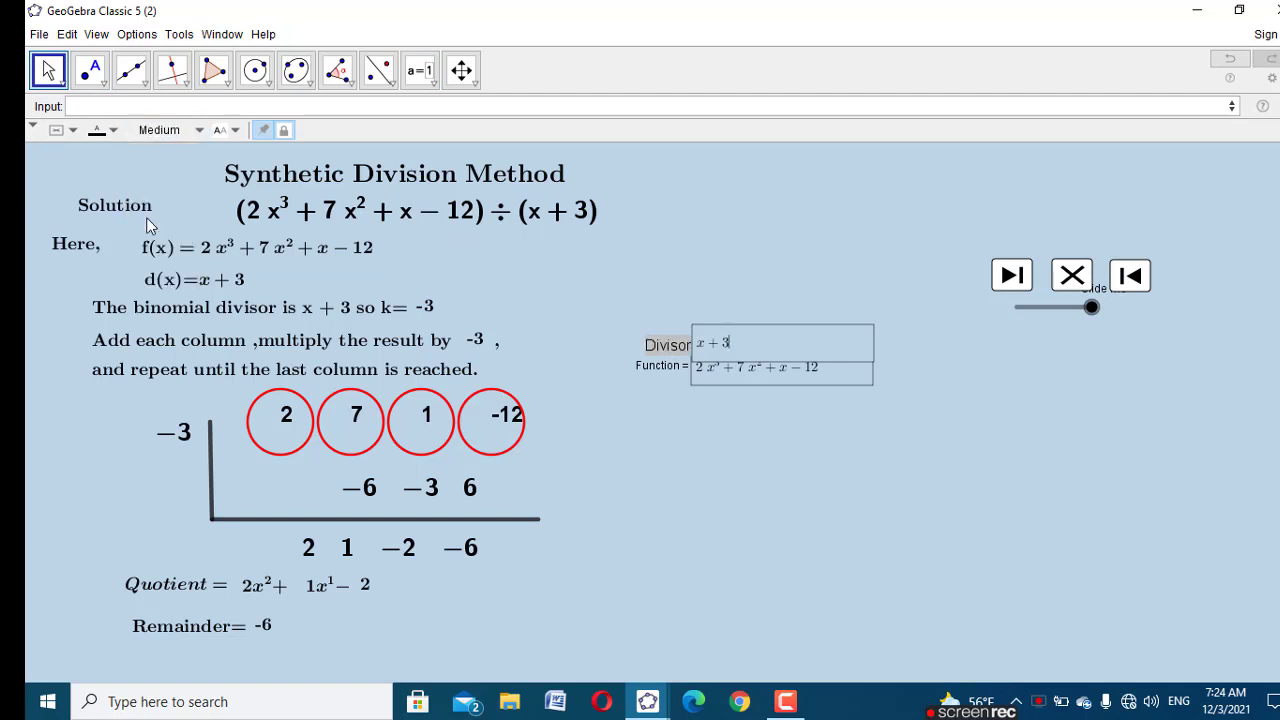
left_click(70, 137)
left_click(60, 186)
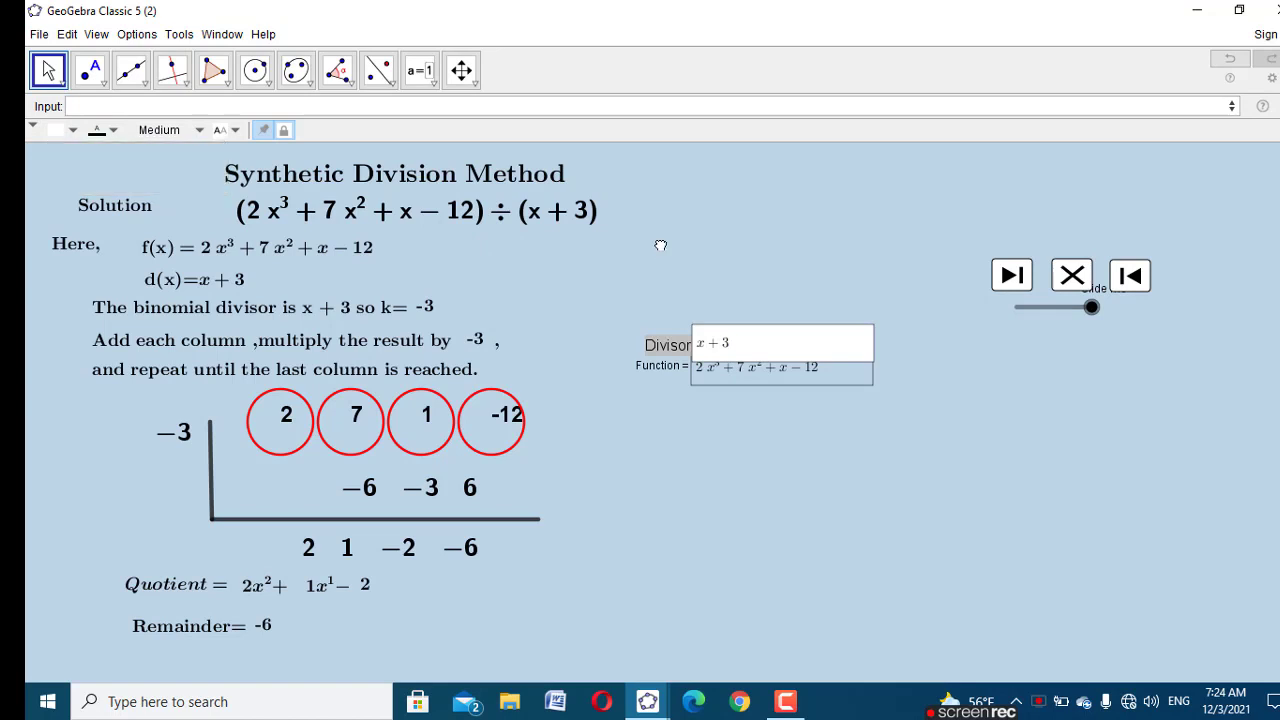
Step: Set the input box length of the Divisor box to 10
right_click(666, 342)
left_click(896, 532)
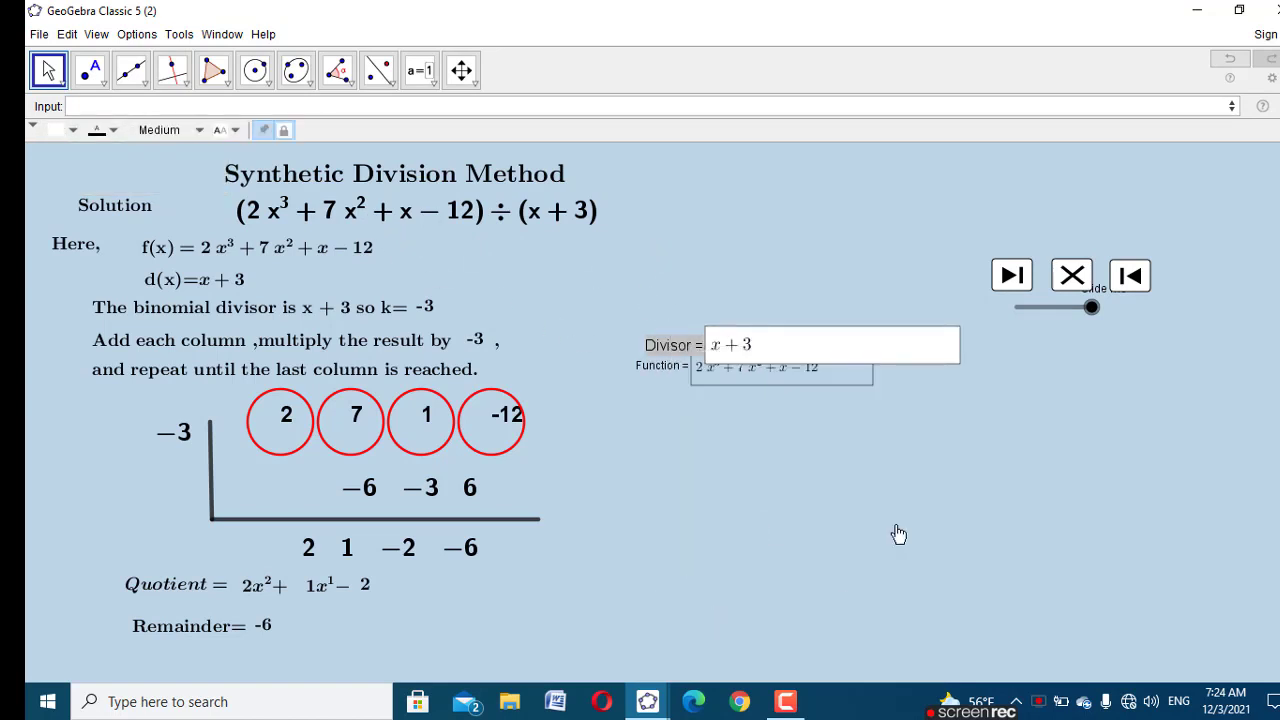
left_click(1252, 194)
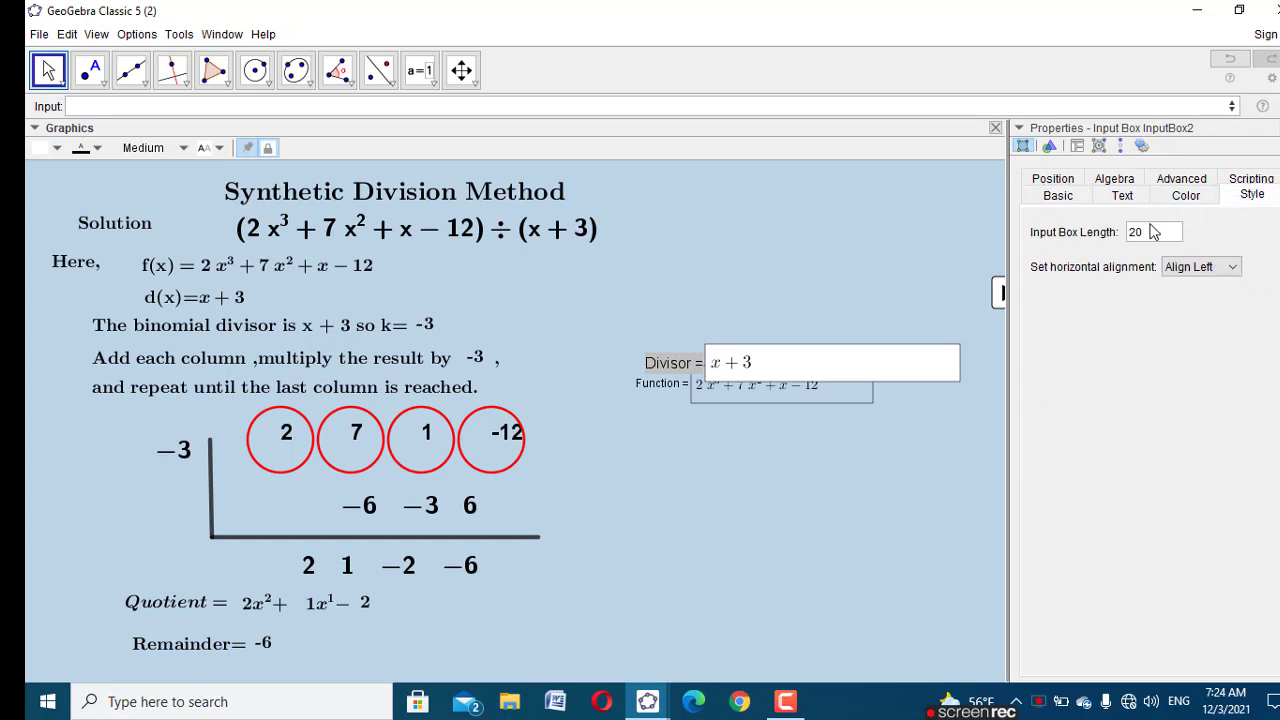
left_click_drag(1153, 231, 1110, 238)
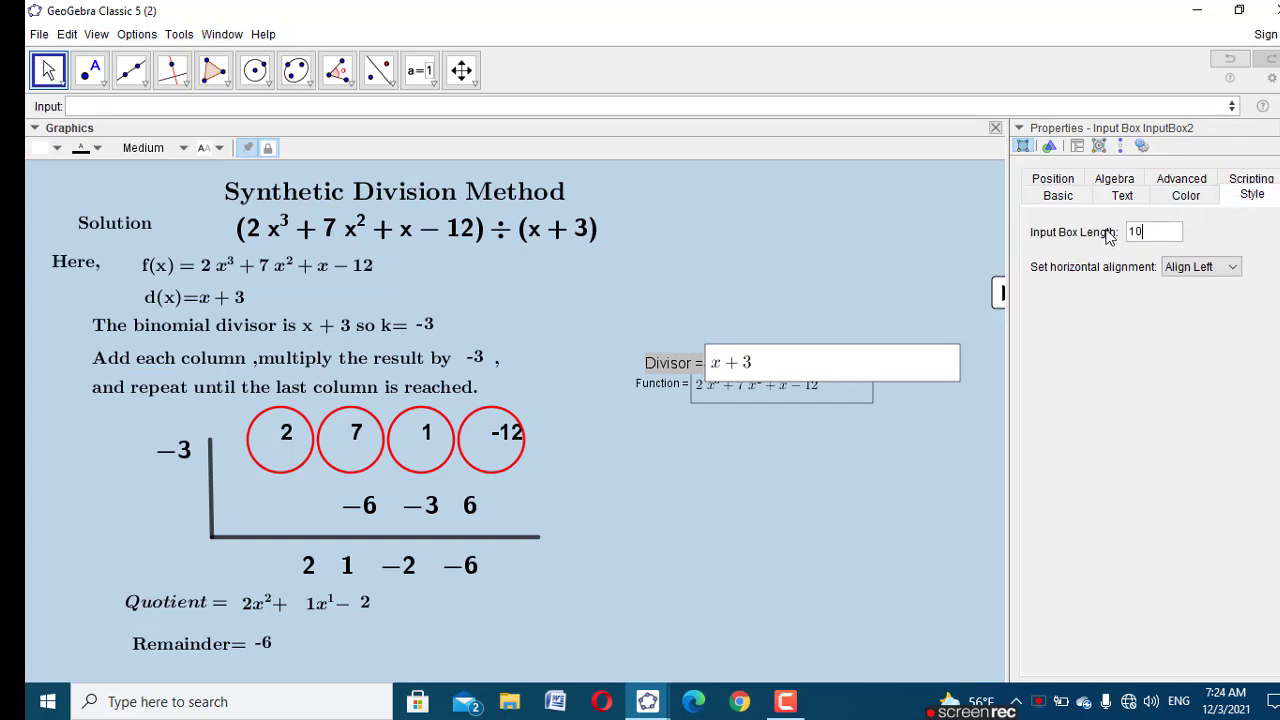
type("10")
Step: Add an On Click script containing c=0 to the Divisor input box and close its properties
left_click(1248, 179)
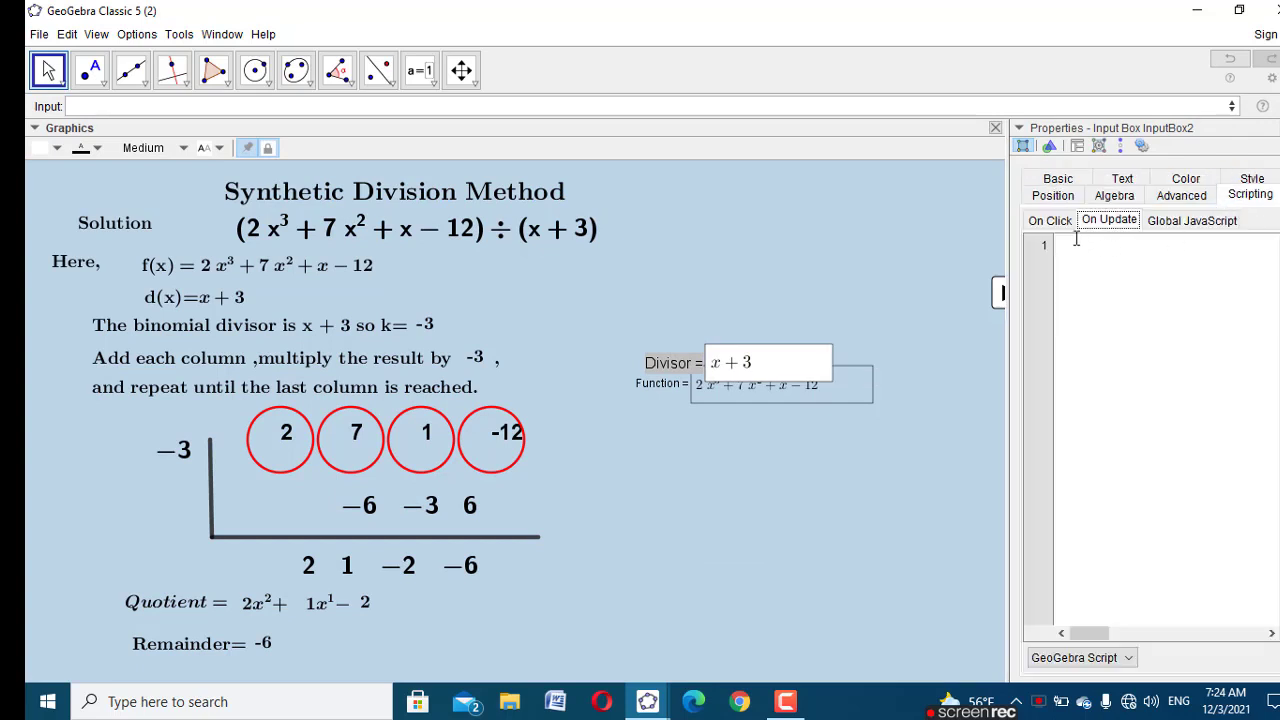
left_click(1050, 220)
left_click(1069, 259)
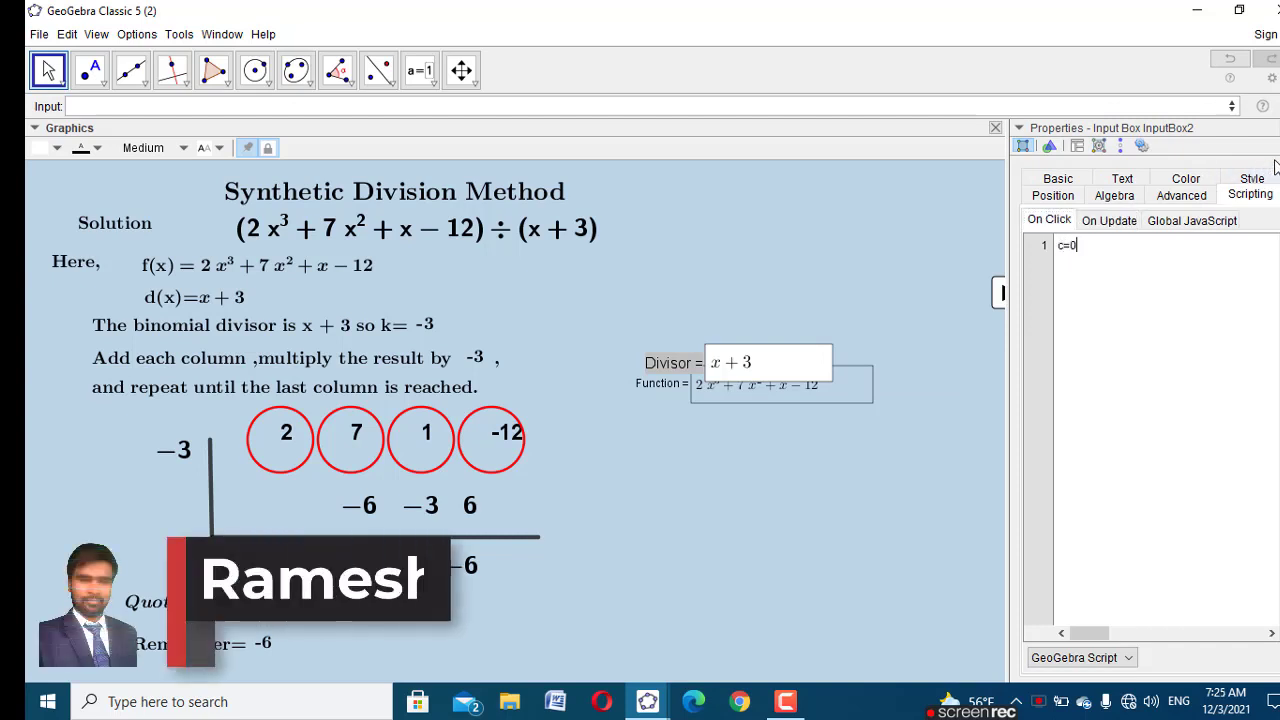
left_click(1279, 128)
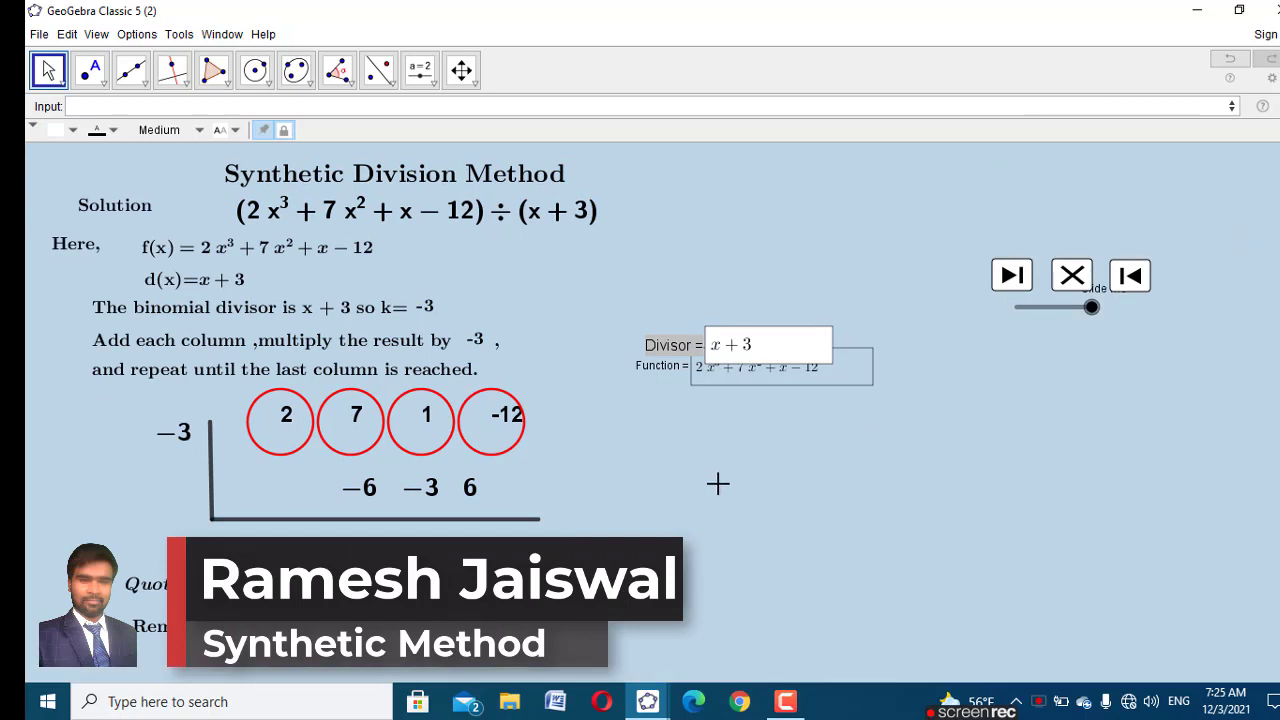
Step: Unfix the Divisor input box and place it above the navigation buttons, and shift slider c down clear of the buttons
left_click(717, 483)
left_click(680, 345)
right_click(662, 334)
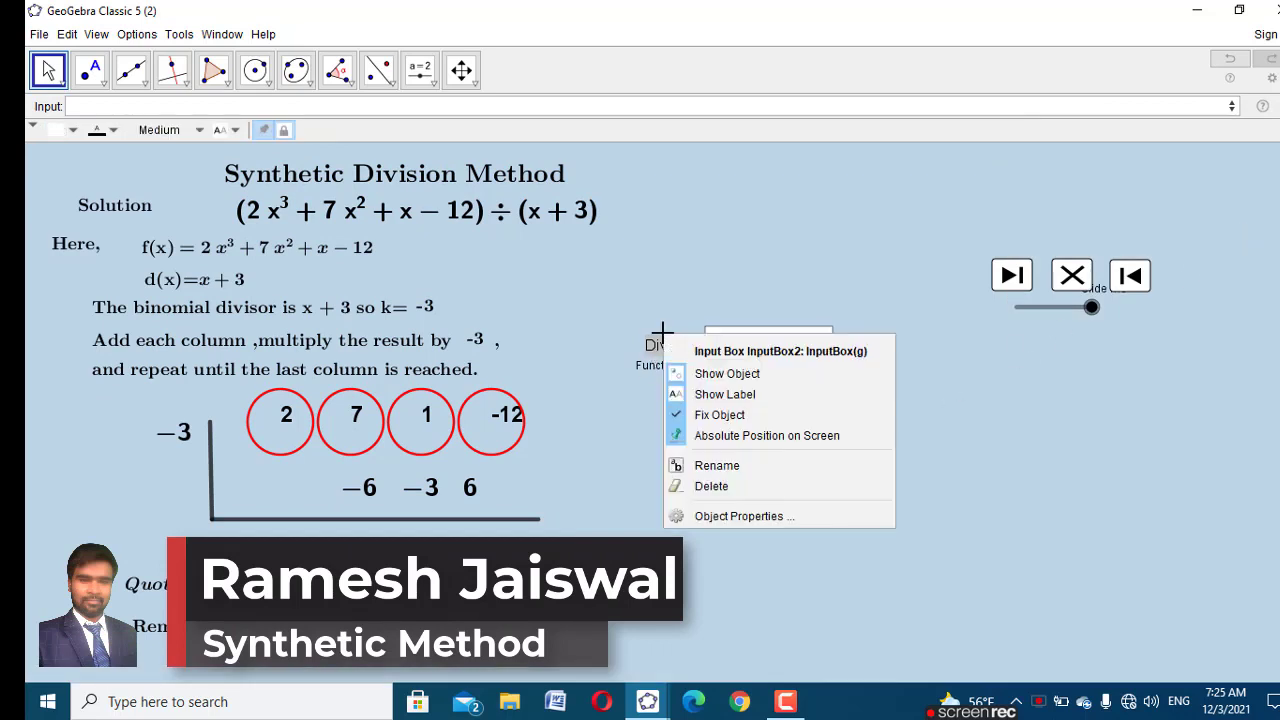
left_click(690, 414)
left_click_drag(667, 355, 1002, 234)
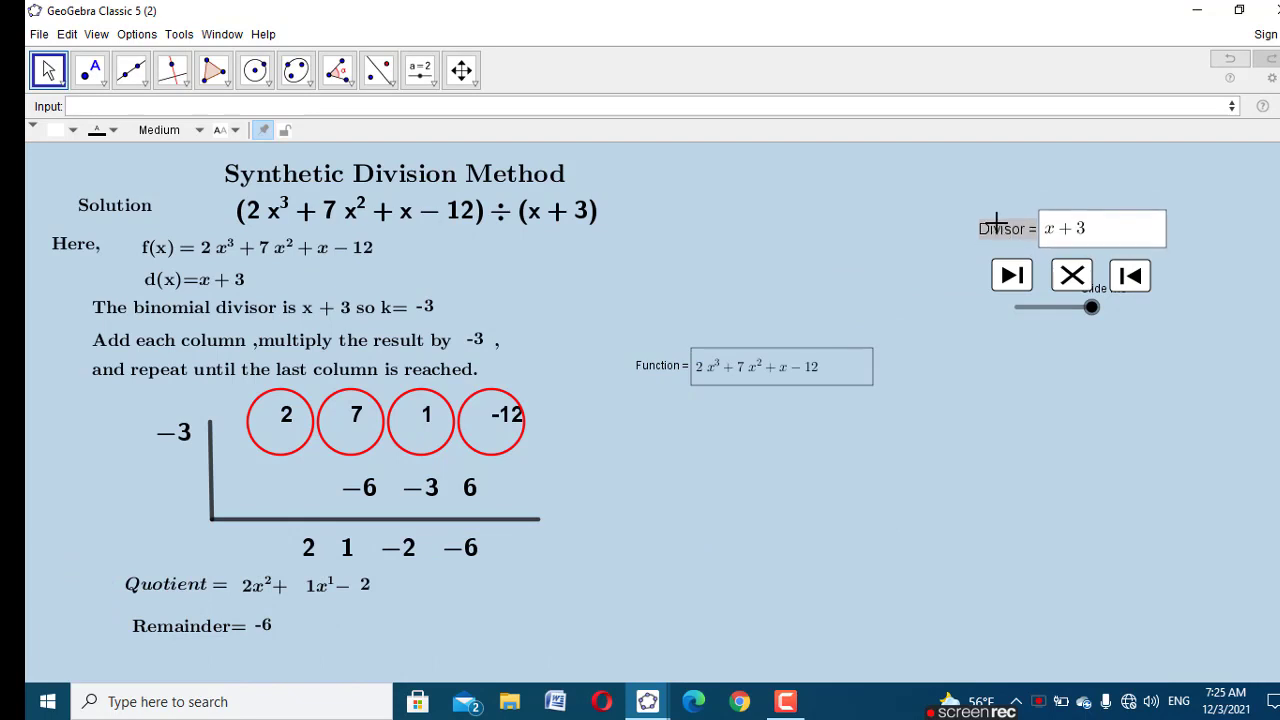
left_click_drag(1032, 308, 1044, 325)
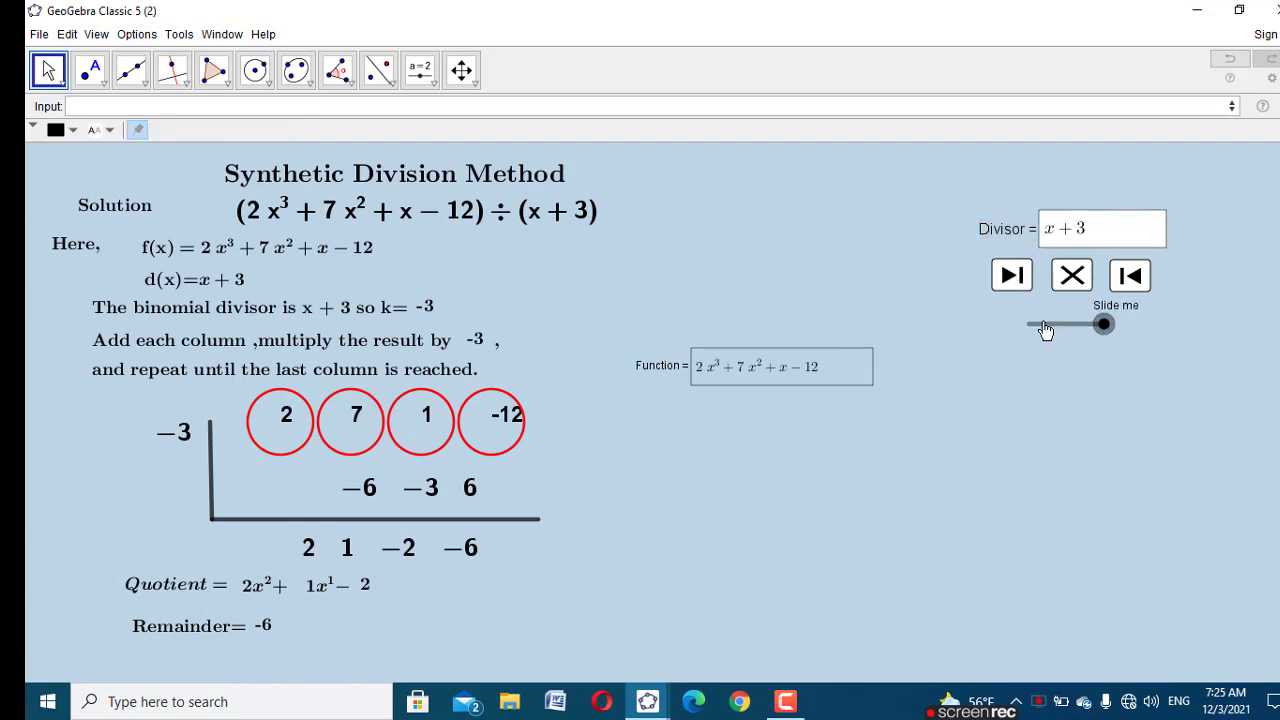
Step: Set the Function input box to Medium text size with a white background
left_click(666, 370)
left_click(178, 138)
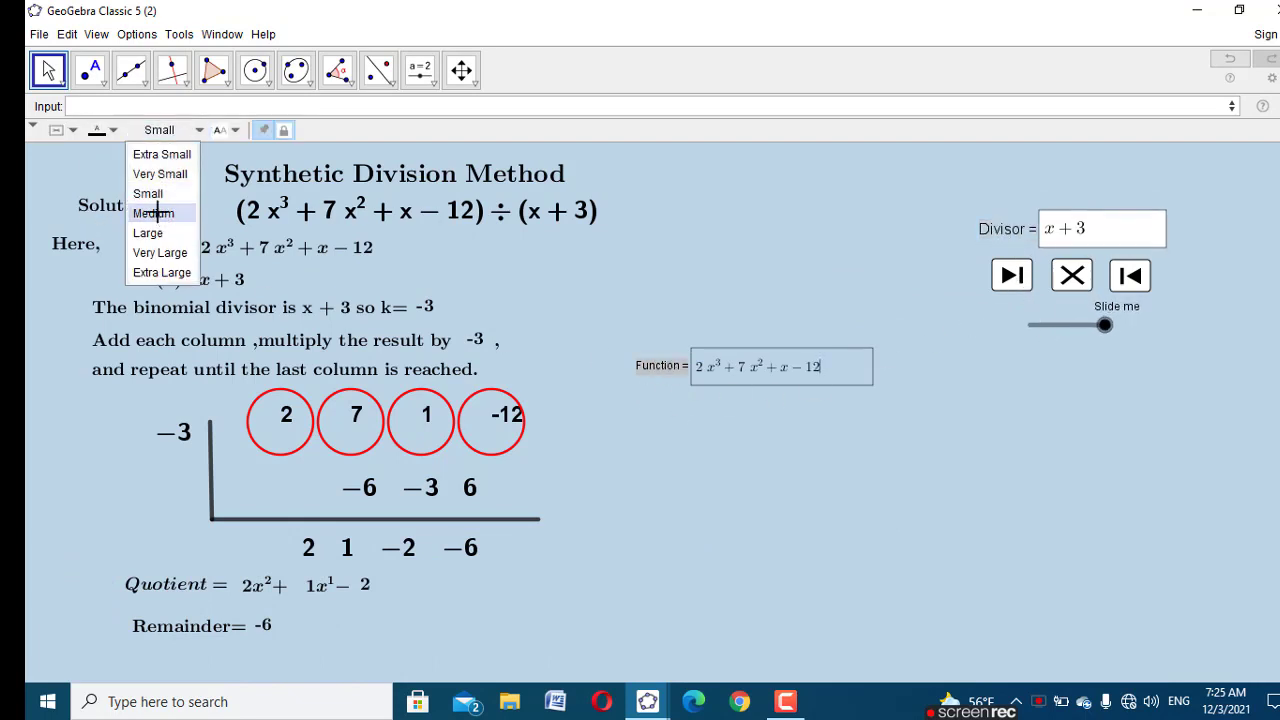
left_click(175, 208)
left_click(72, 131)
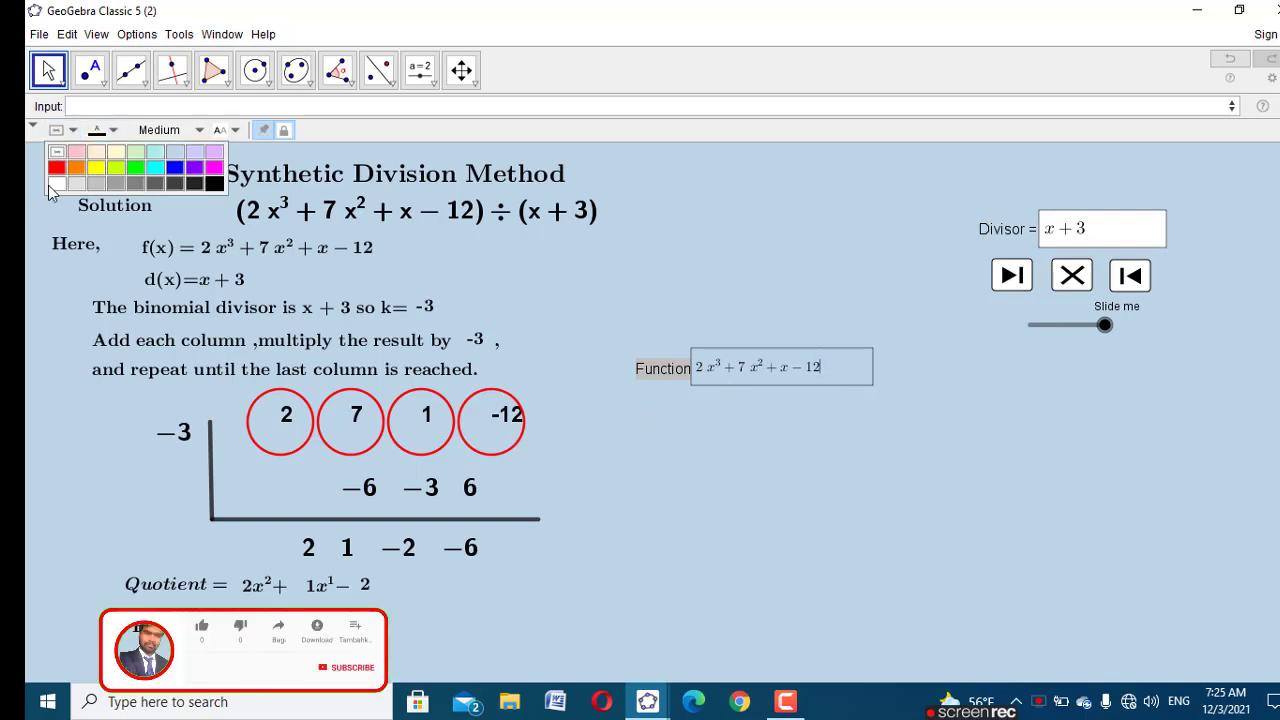
left_click(57, 183)
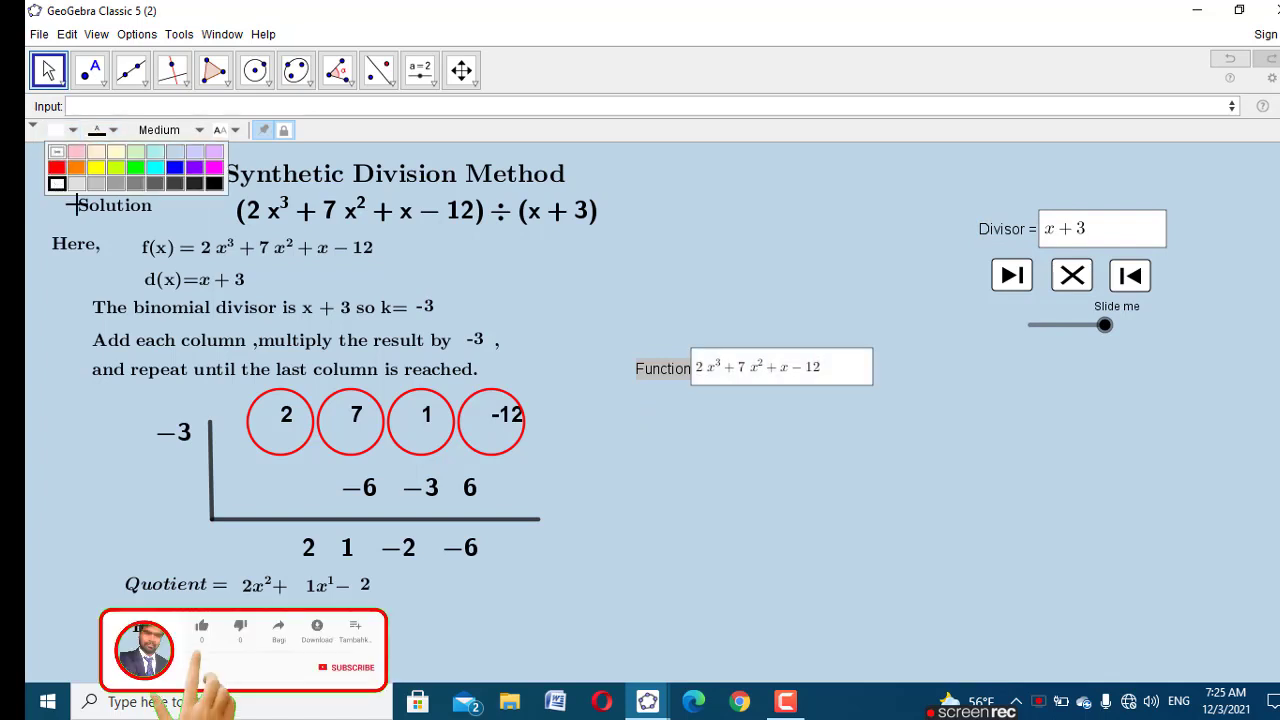
Step: Add an On Click script with the lines c=0 and d=0 to the Function input box
right_click(665, 371)
left_click(740, 548)
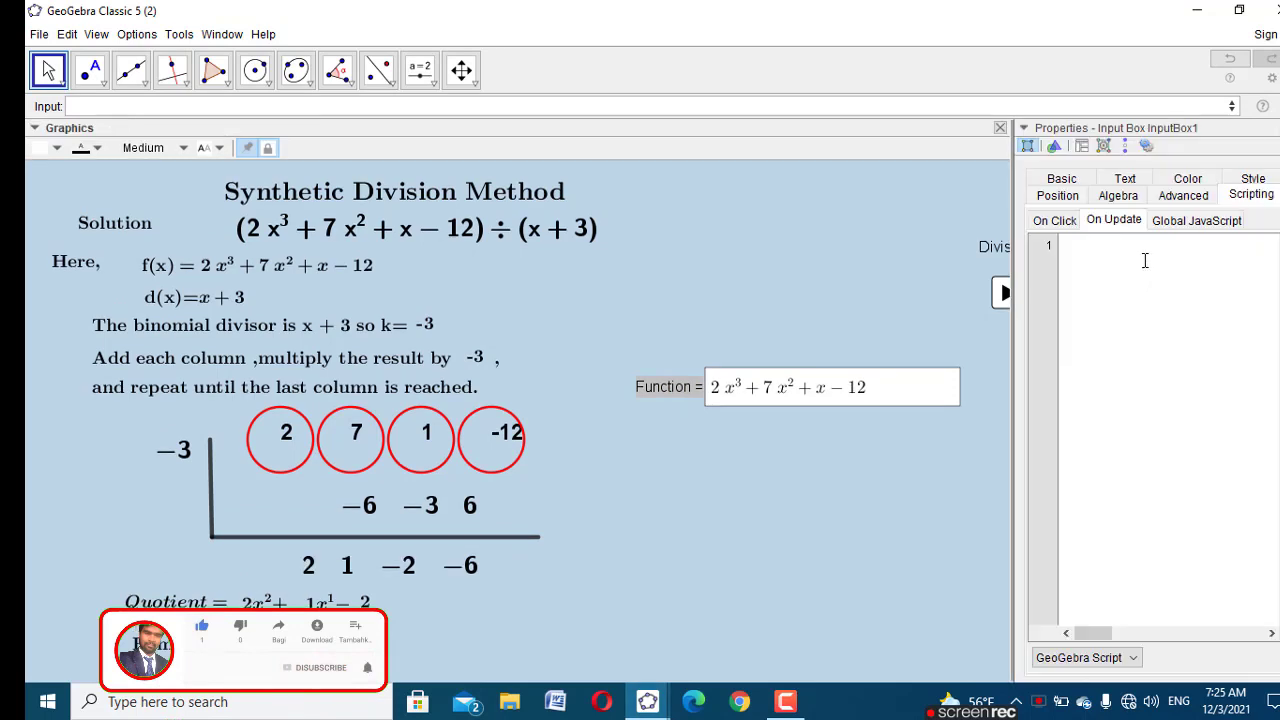
left_click(1054, 220)
left_click(1070, 276)
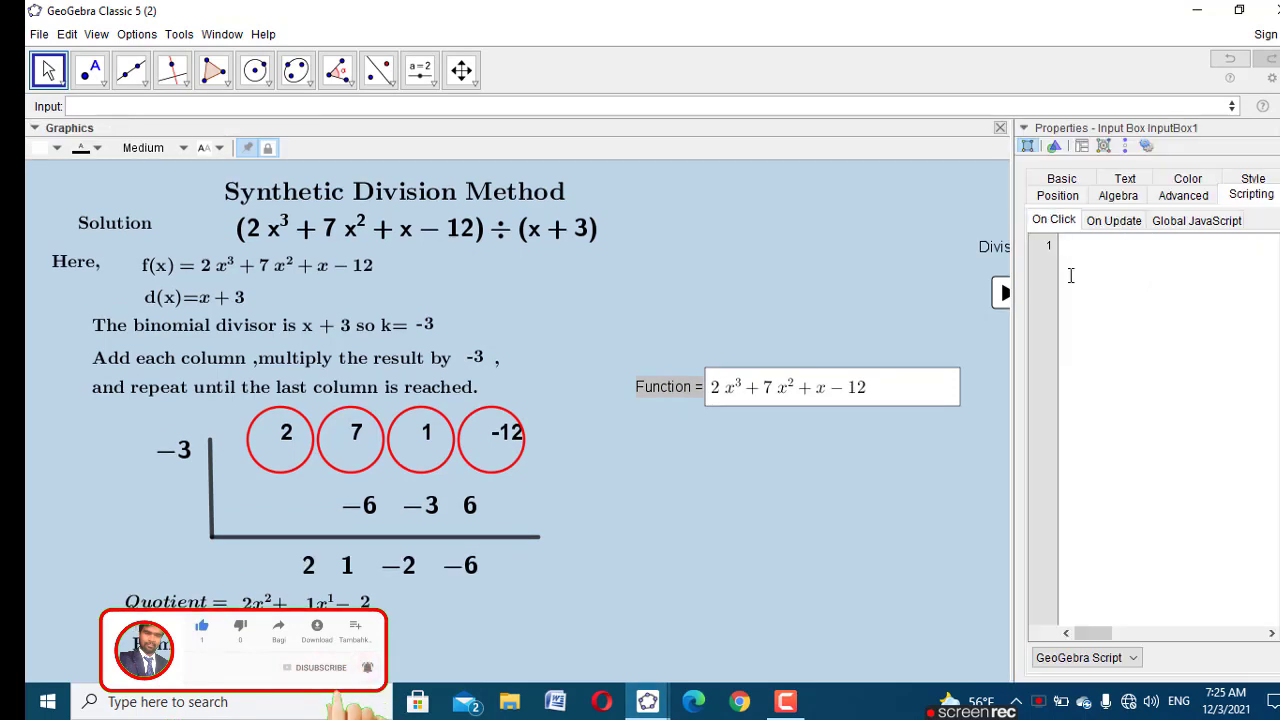
type("c=0 ")
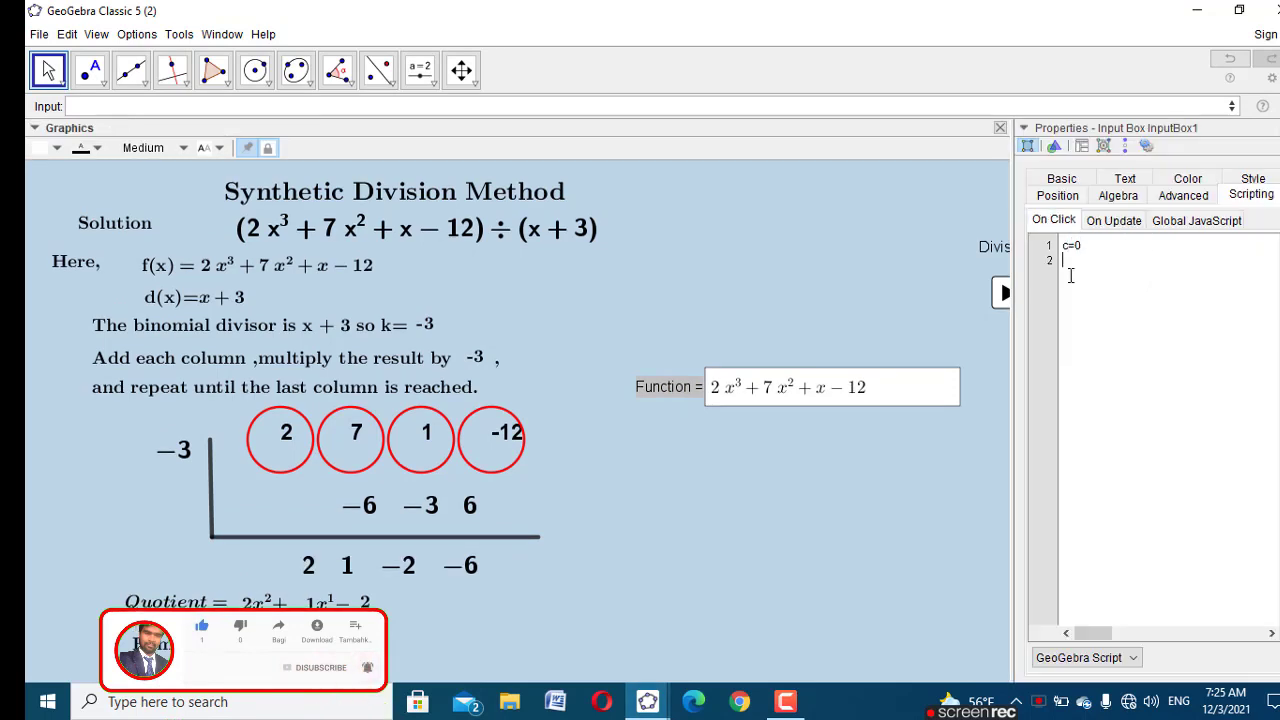
type("d=0")
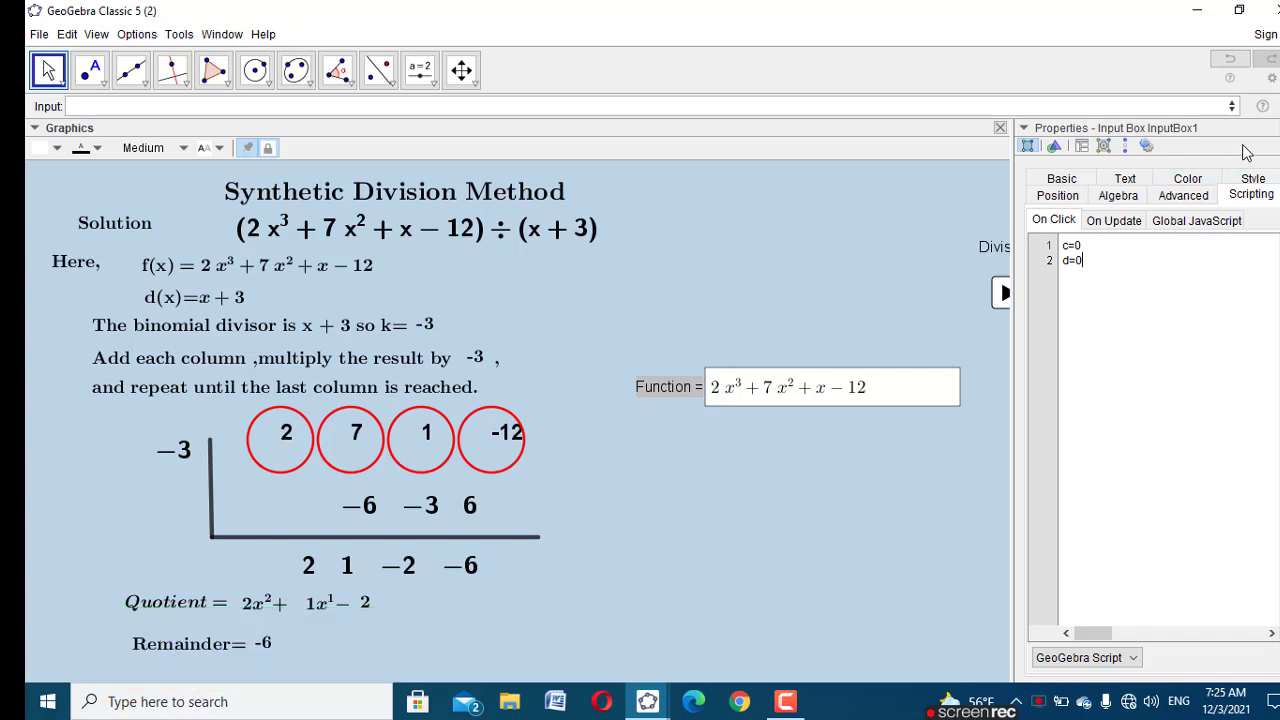